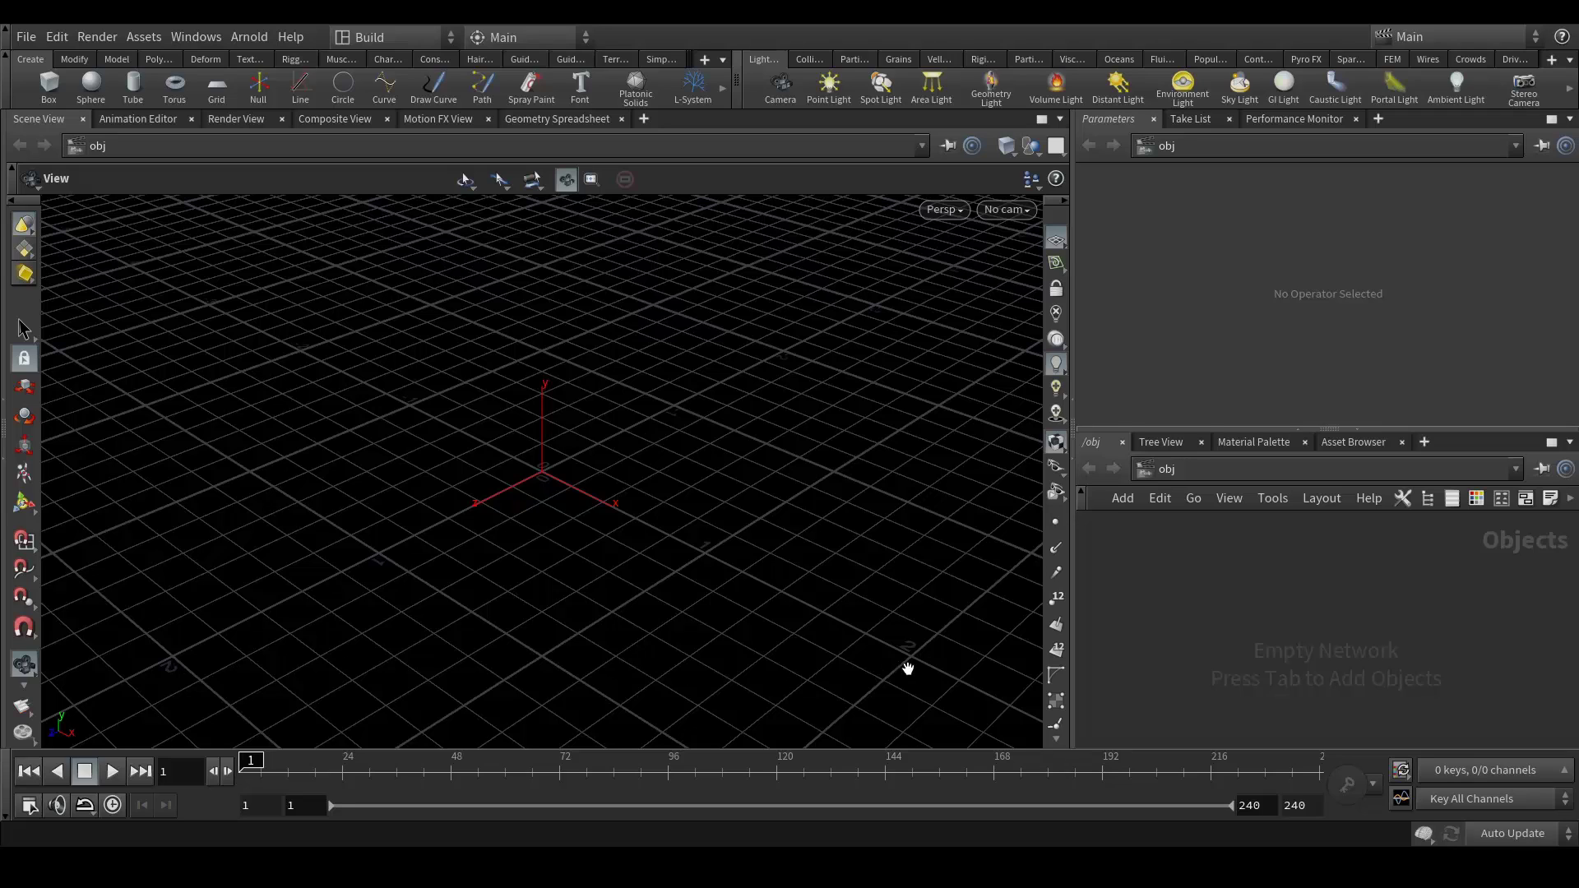
- Create a Geometry object in the object network and name it Emitter
{"action": "key", "text": "Tab"}
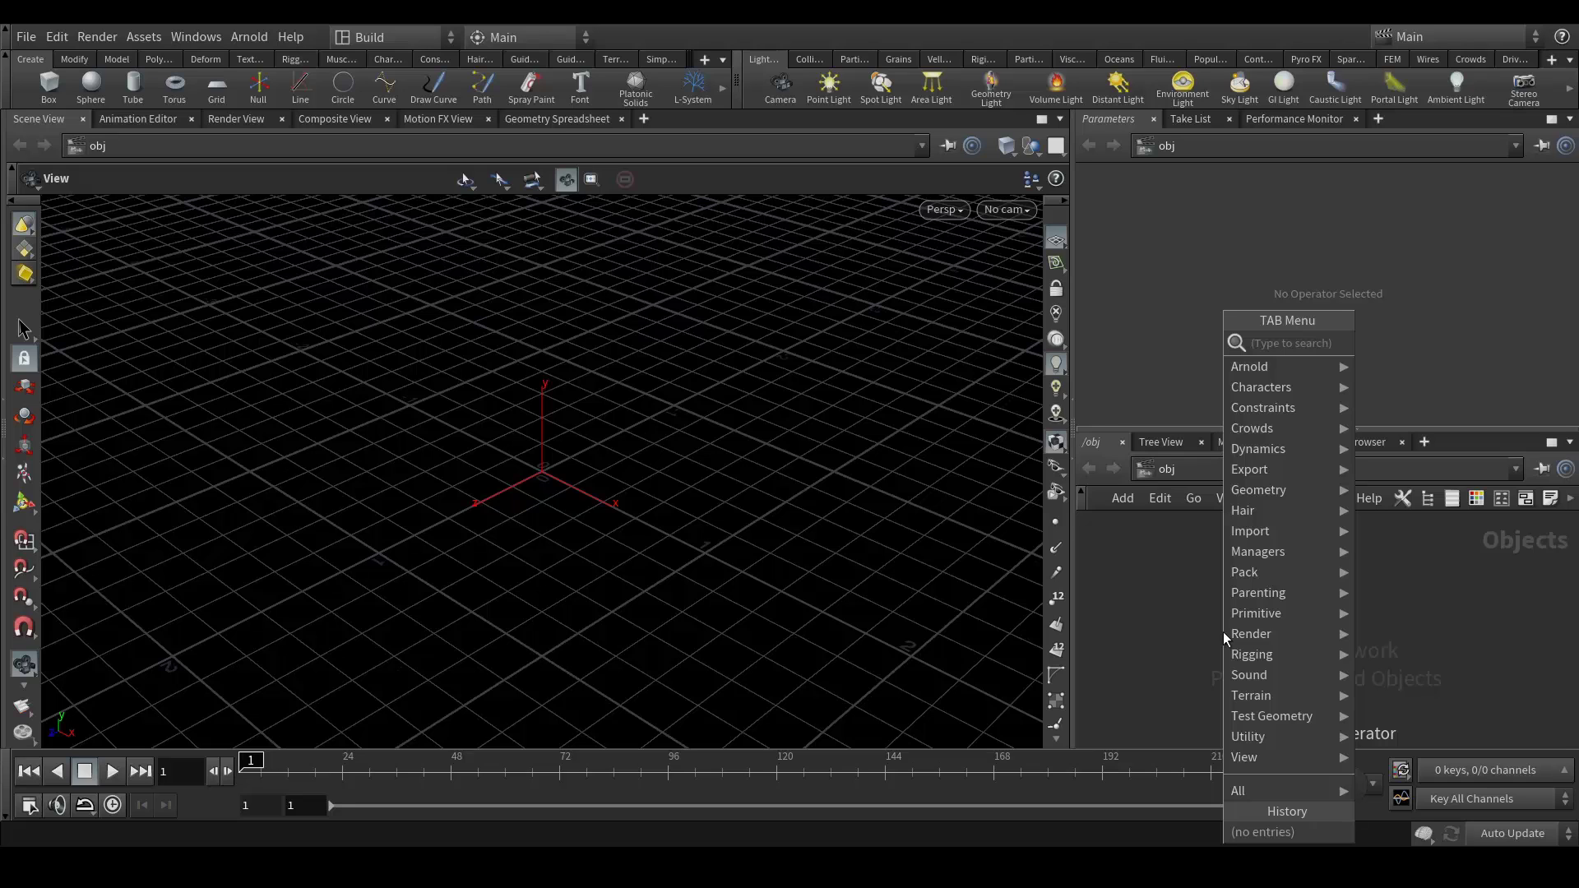
{"action": "type", "text": "ge"}
{"action": "key", "text": "Return"}
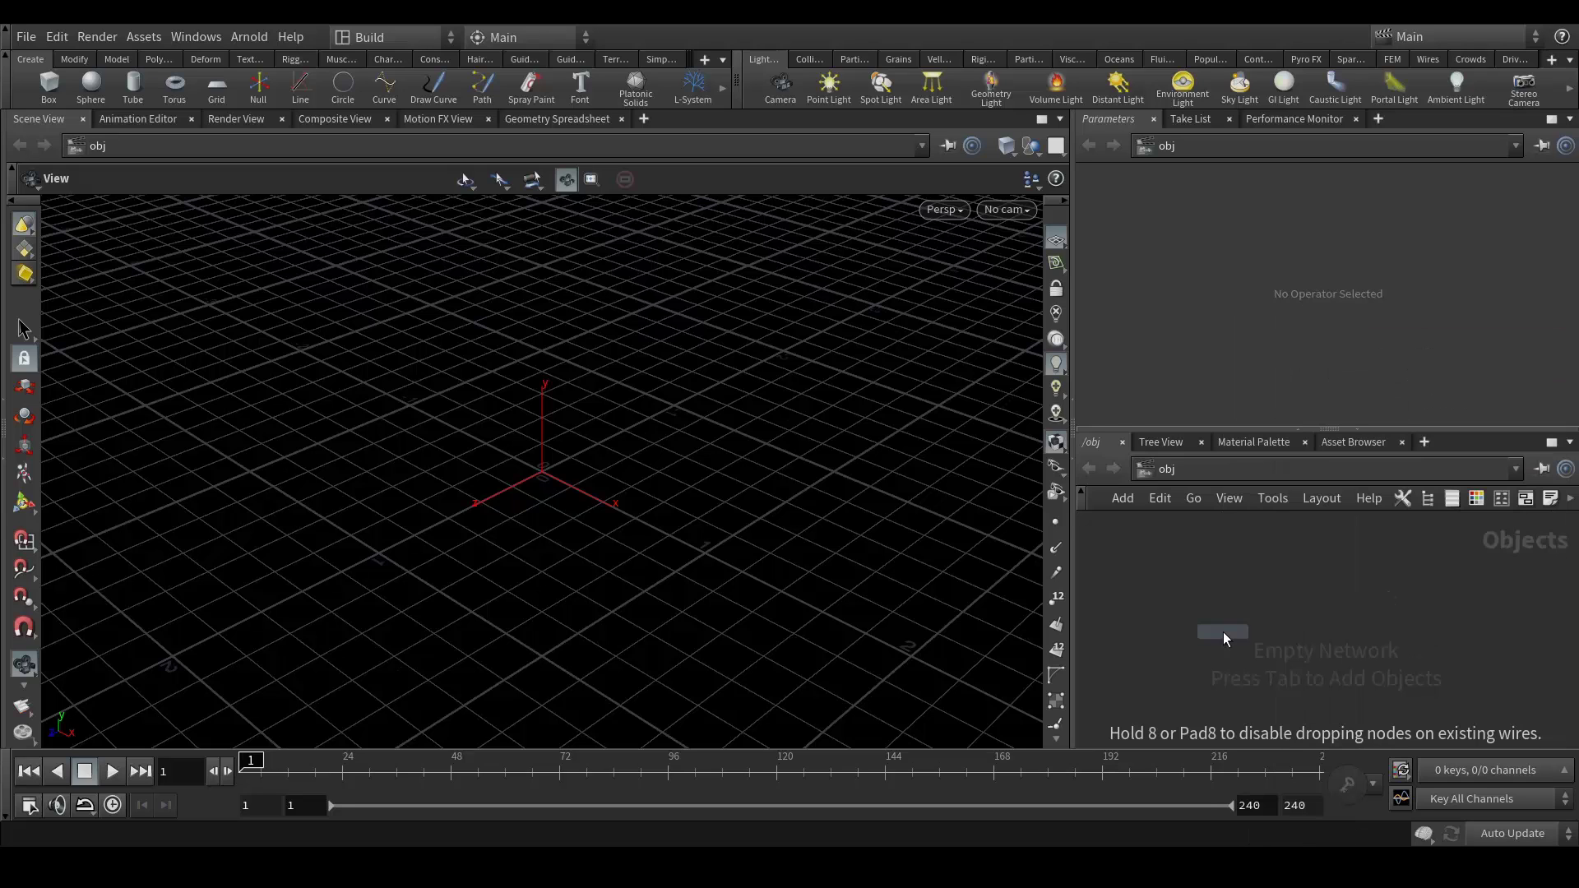
{"action": "left_click", "coordinate": [1222, 631]}
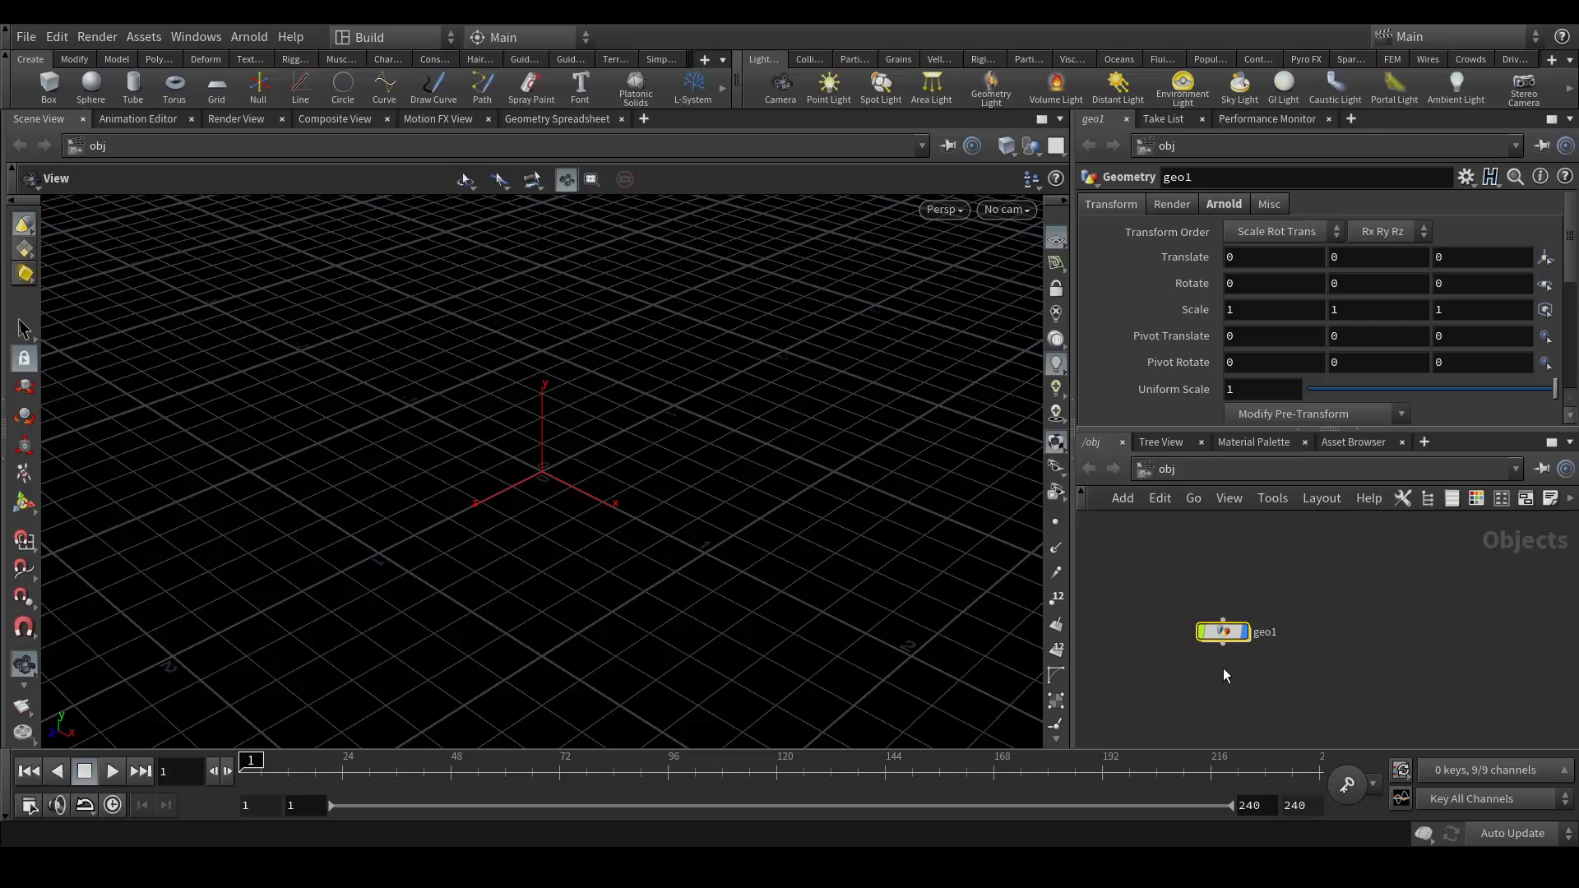
{"action": "left_click_drag", "start_coordinate": [1230, 634], "coordinate": [1214, 604]}
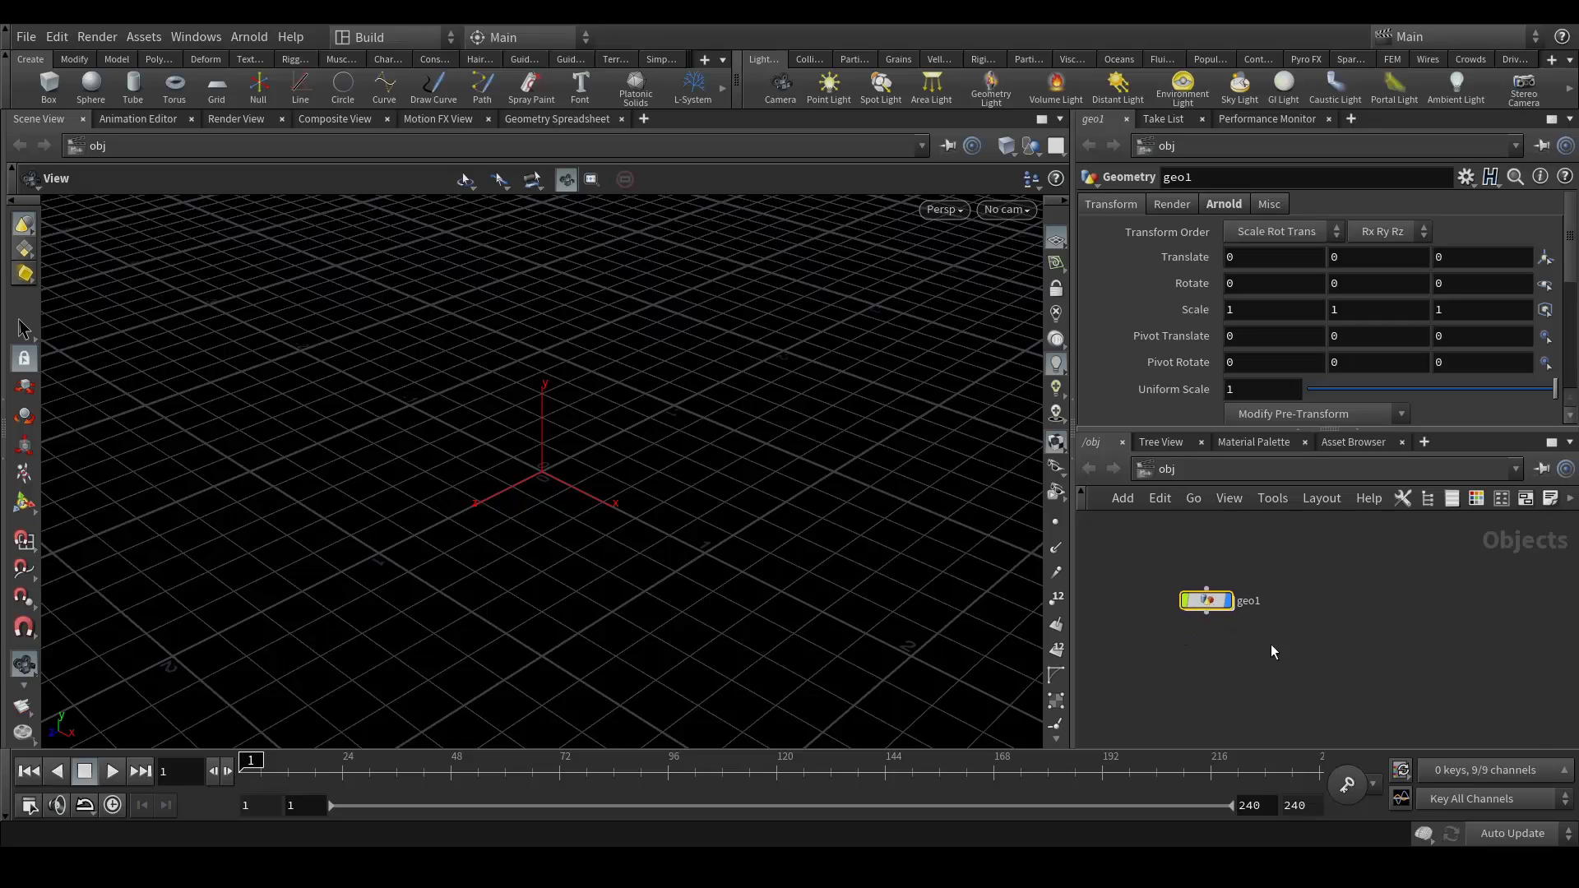
{"action": "left_click_drag", "start_coordinate": [1230, 658], "coordinate": [1232, 658]}
{"action": "double_click", "coordinate": [1248, 601]}
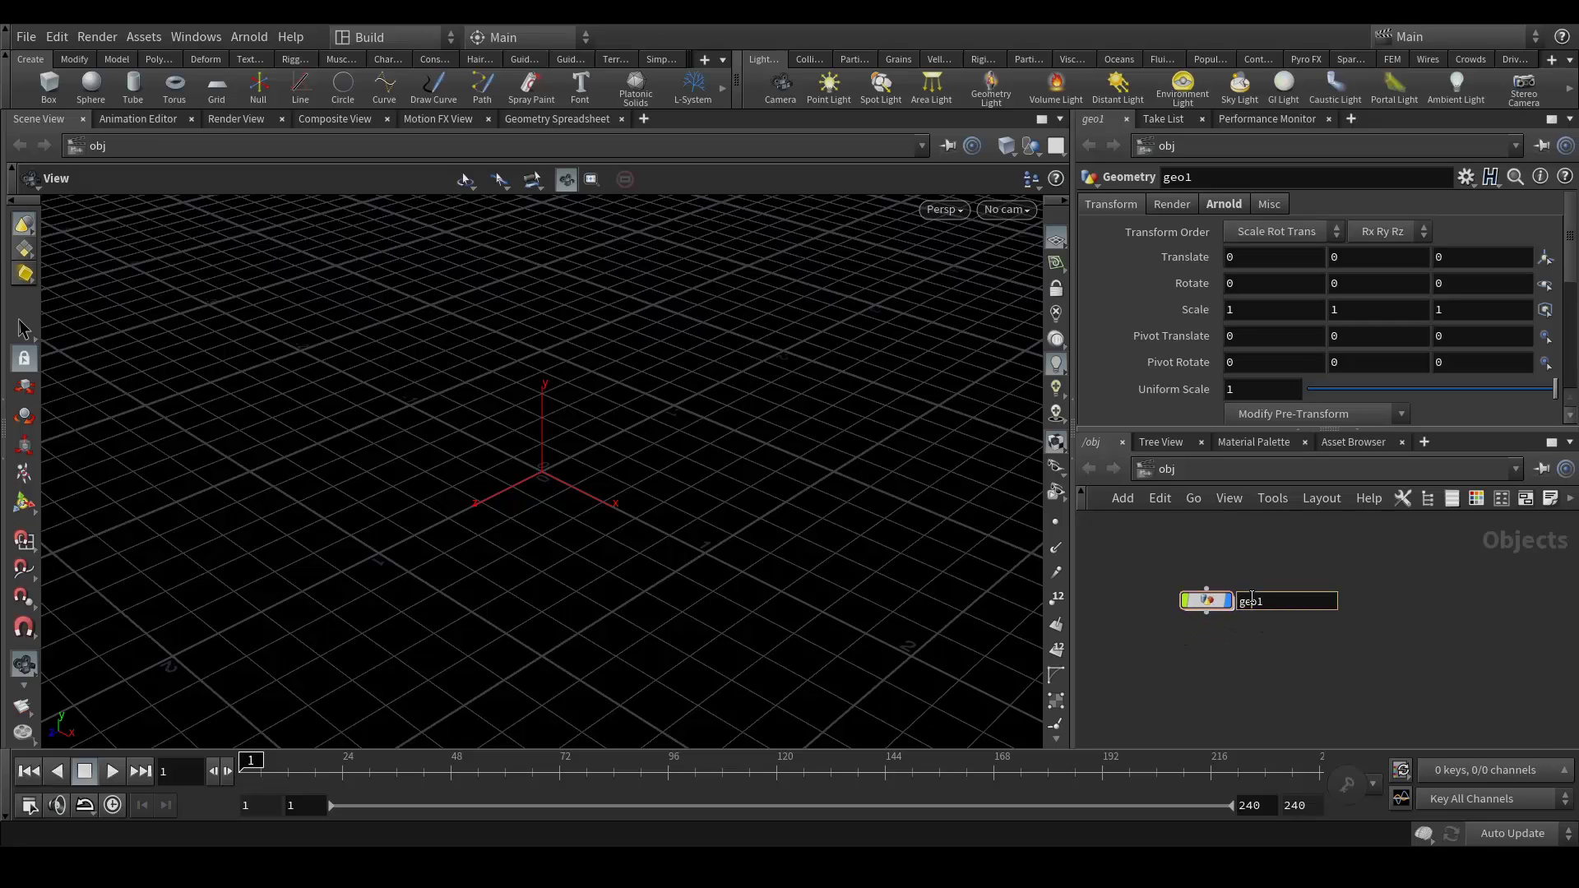
{"action": "type", "text": "Emitter"}
{"action": "key", "text": "Return"}
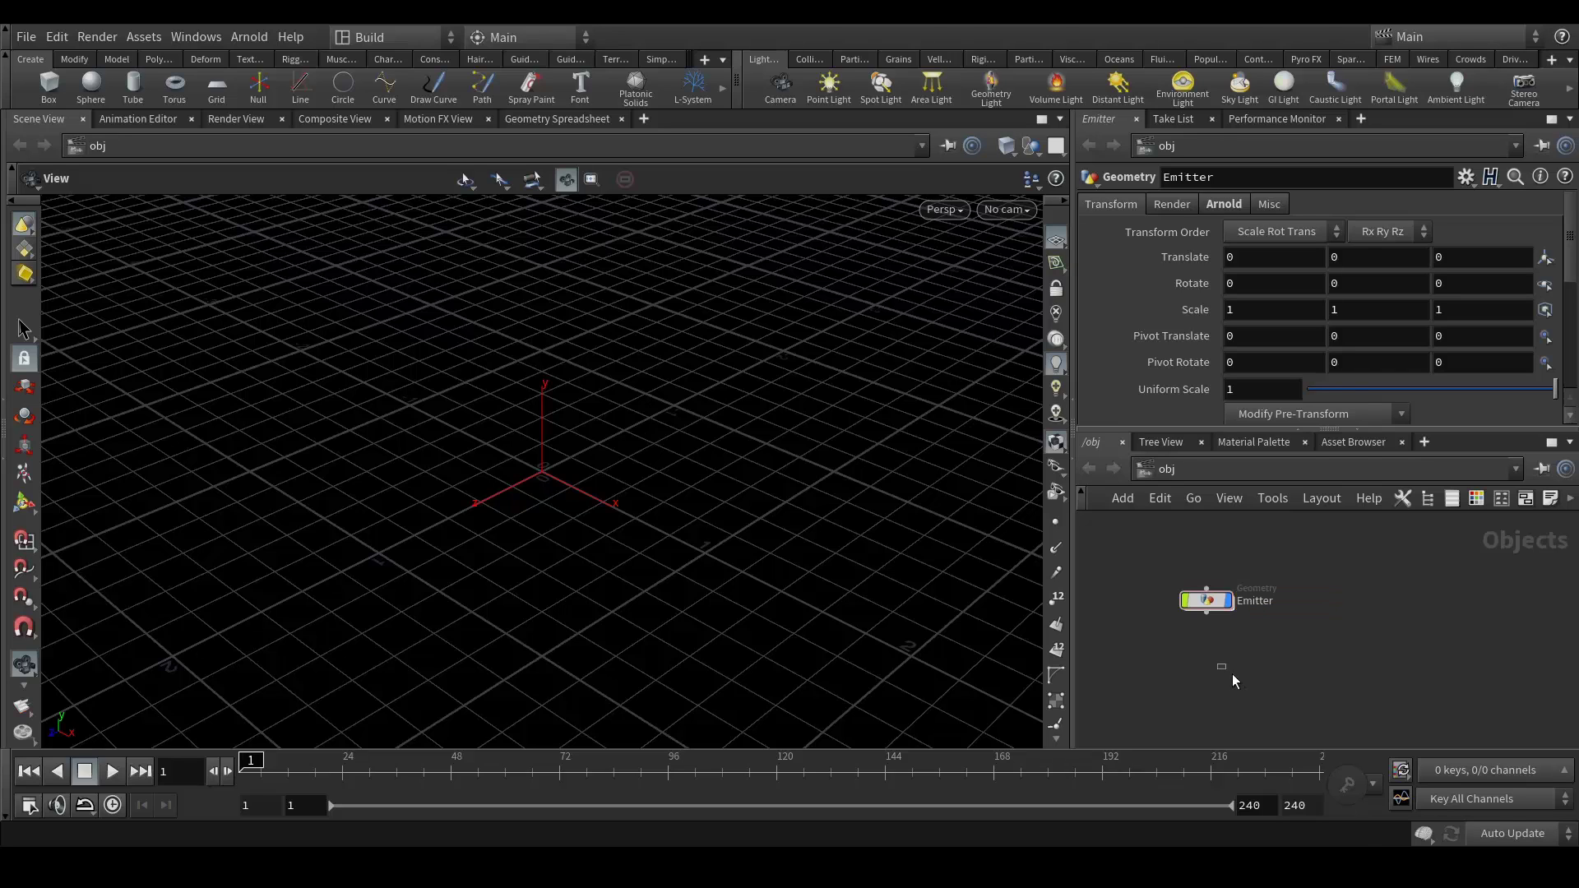
- Add a second Geometry object named Path and place it directly below Emitter
{"action": "key", "text": "Tab"}
{"action": "type", "text": "geo"}
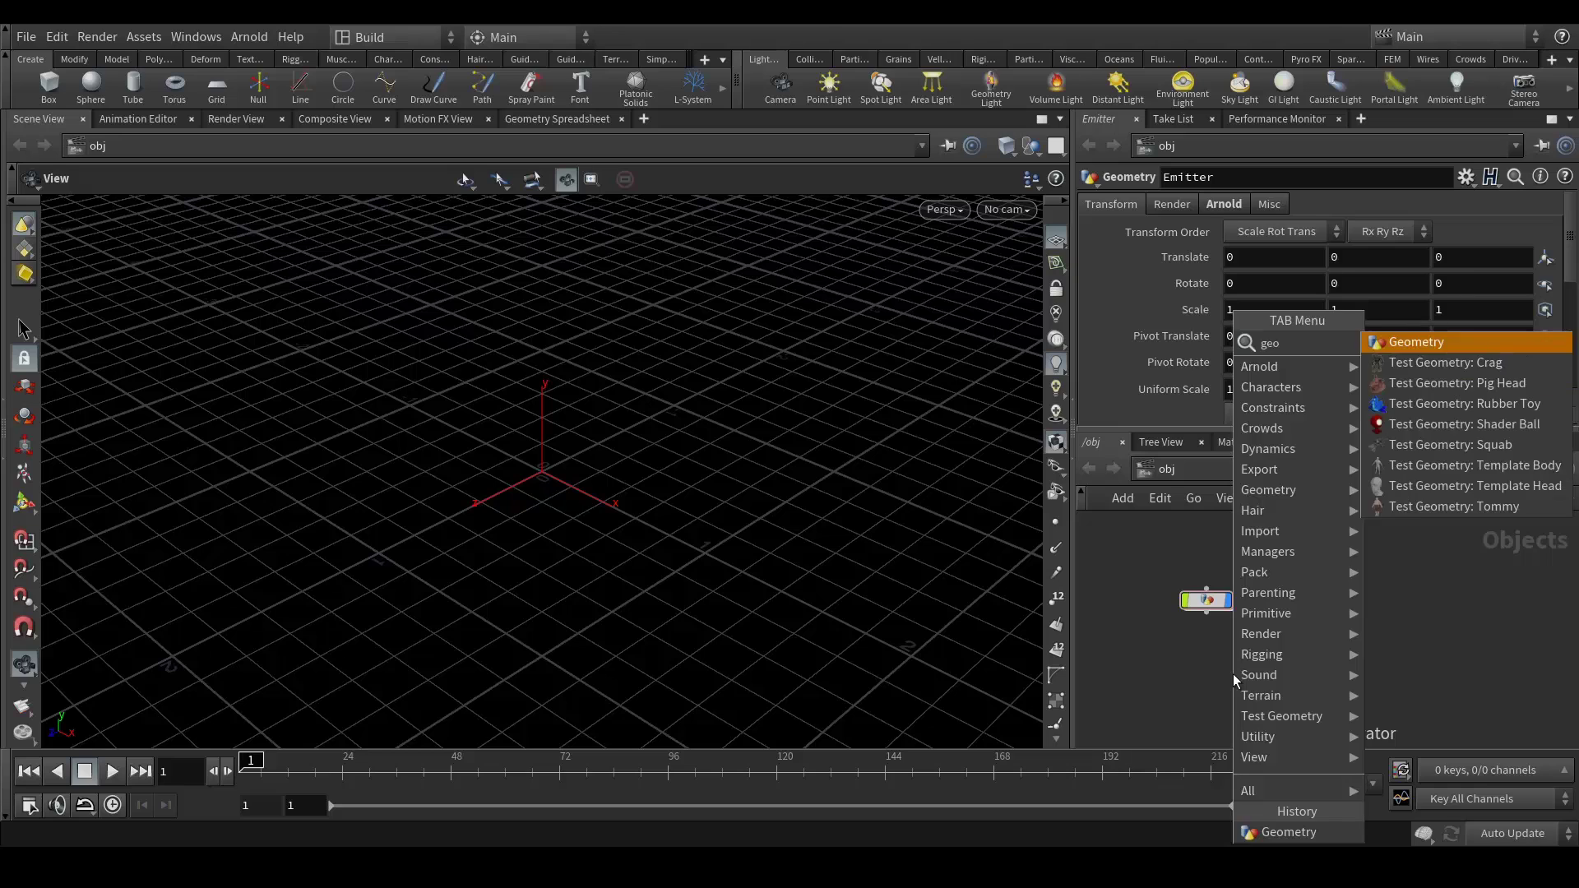
{"action": "key", "text": "Return"}
{"action": "left_click", "coordinate": [1231, 673]}
{"action": "double_click", "coordinate": [1274, 673]}
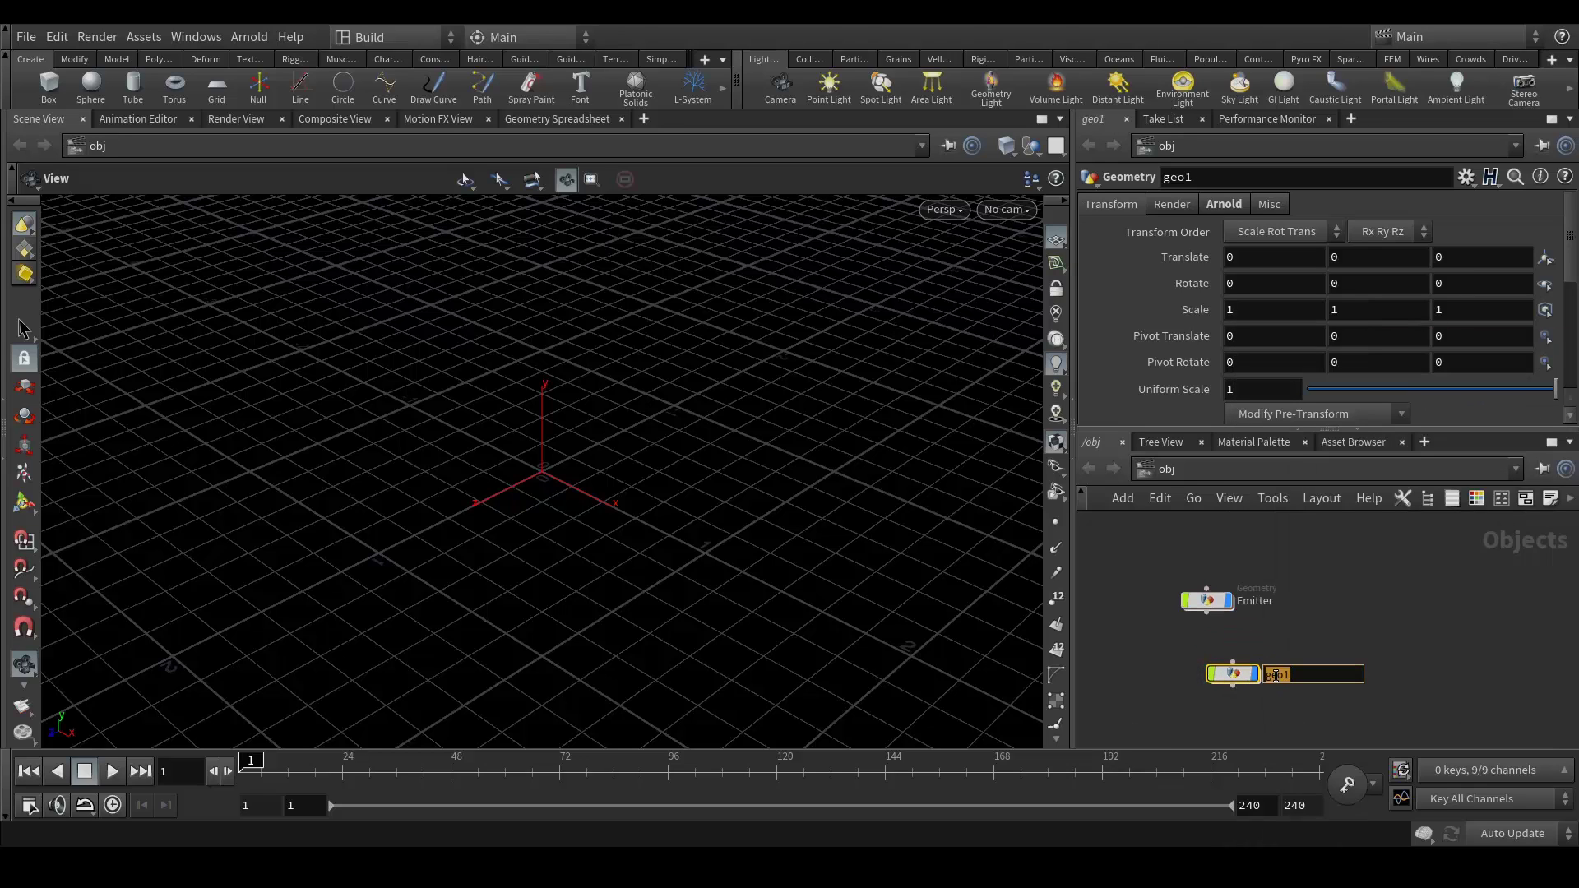
{"action": "type", "text": "Path"}
{"action": "key", "text": "Return"}
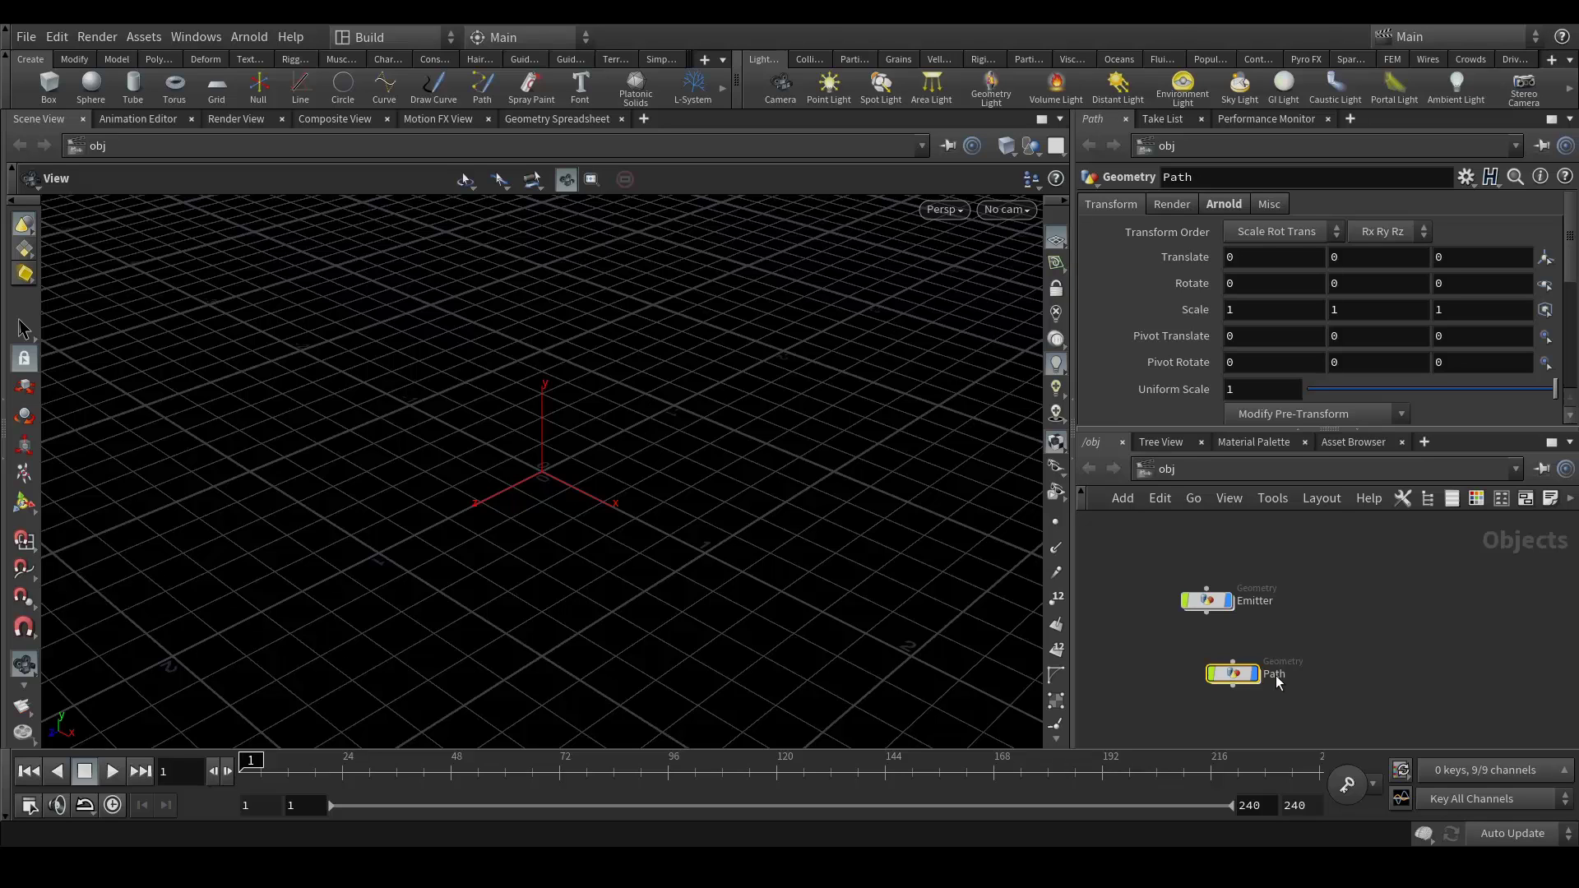
{"action": "left_click_drag", "start_coordinate": [1234, 673], "coordinate": [1208, 660]}
- Add a third Geometry object beside the Emitter and Path nodes and name it Bubbles
{"action": "key", "text": "Tab"}
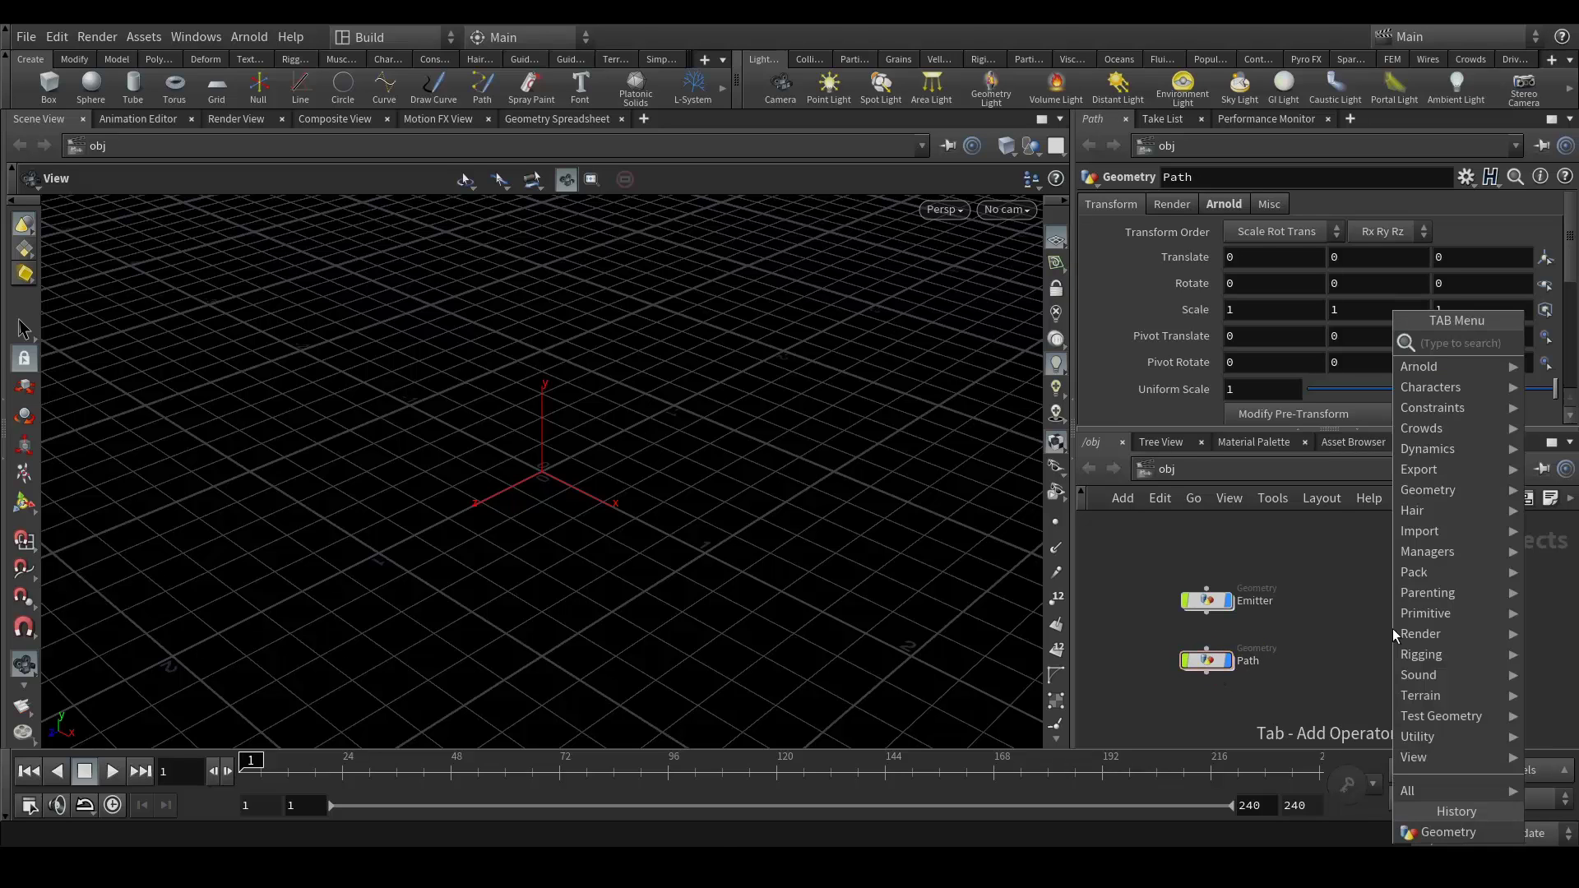
{"action": "type", "text": "geo"}
{"action": "key", "text": "Return"}
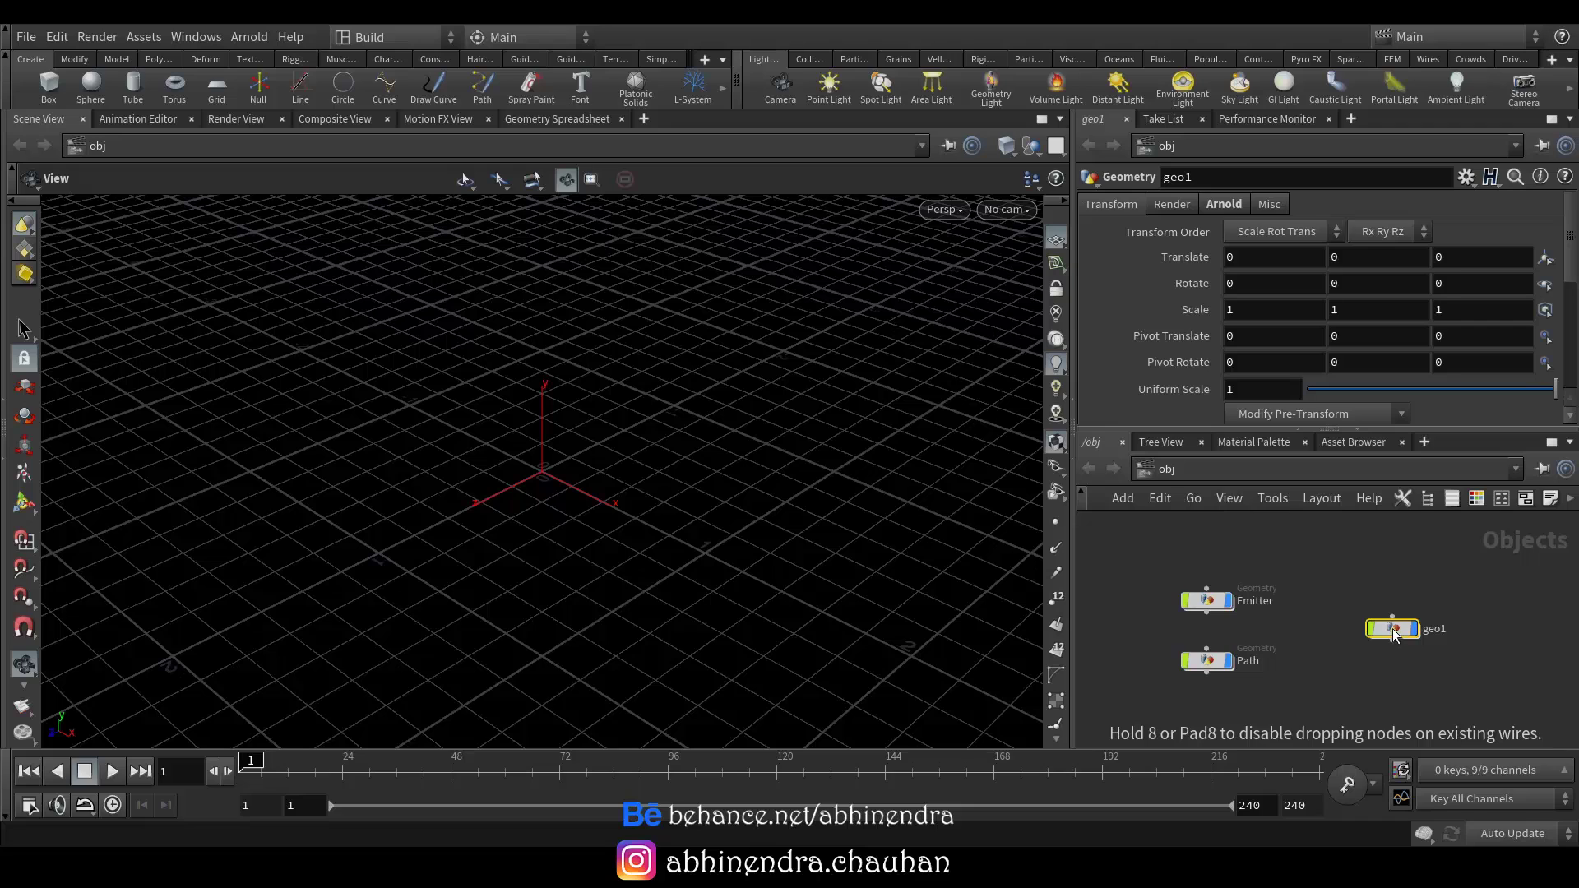
{"action": "double_click", "coordinate": [1432, 629]}
{"action": "type", "text": "Bubbles"}
{"action": "key", "text": "Return"}
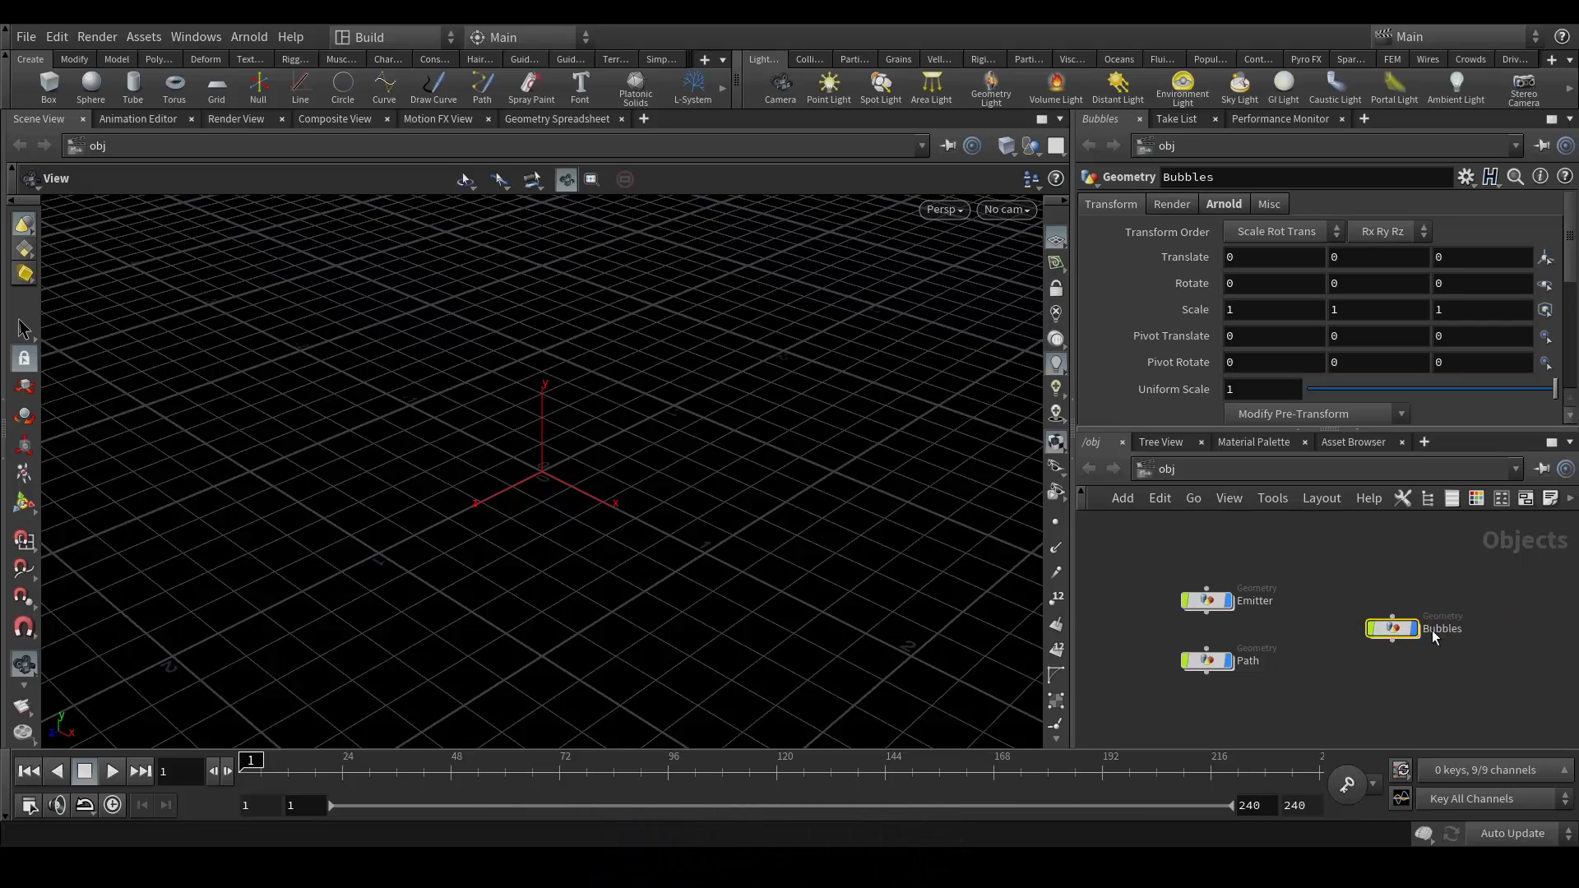
- Add a fourth Geometry object named Meshing and align it directly below Bubbles
{"action": "left_click", "coordinate": [1389, 660]}
{"action": "key", "text": "Tab"}
{"action": "type", "text": "geo"}
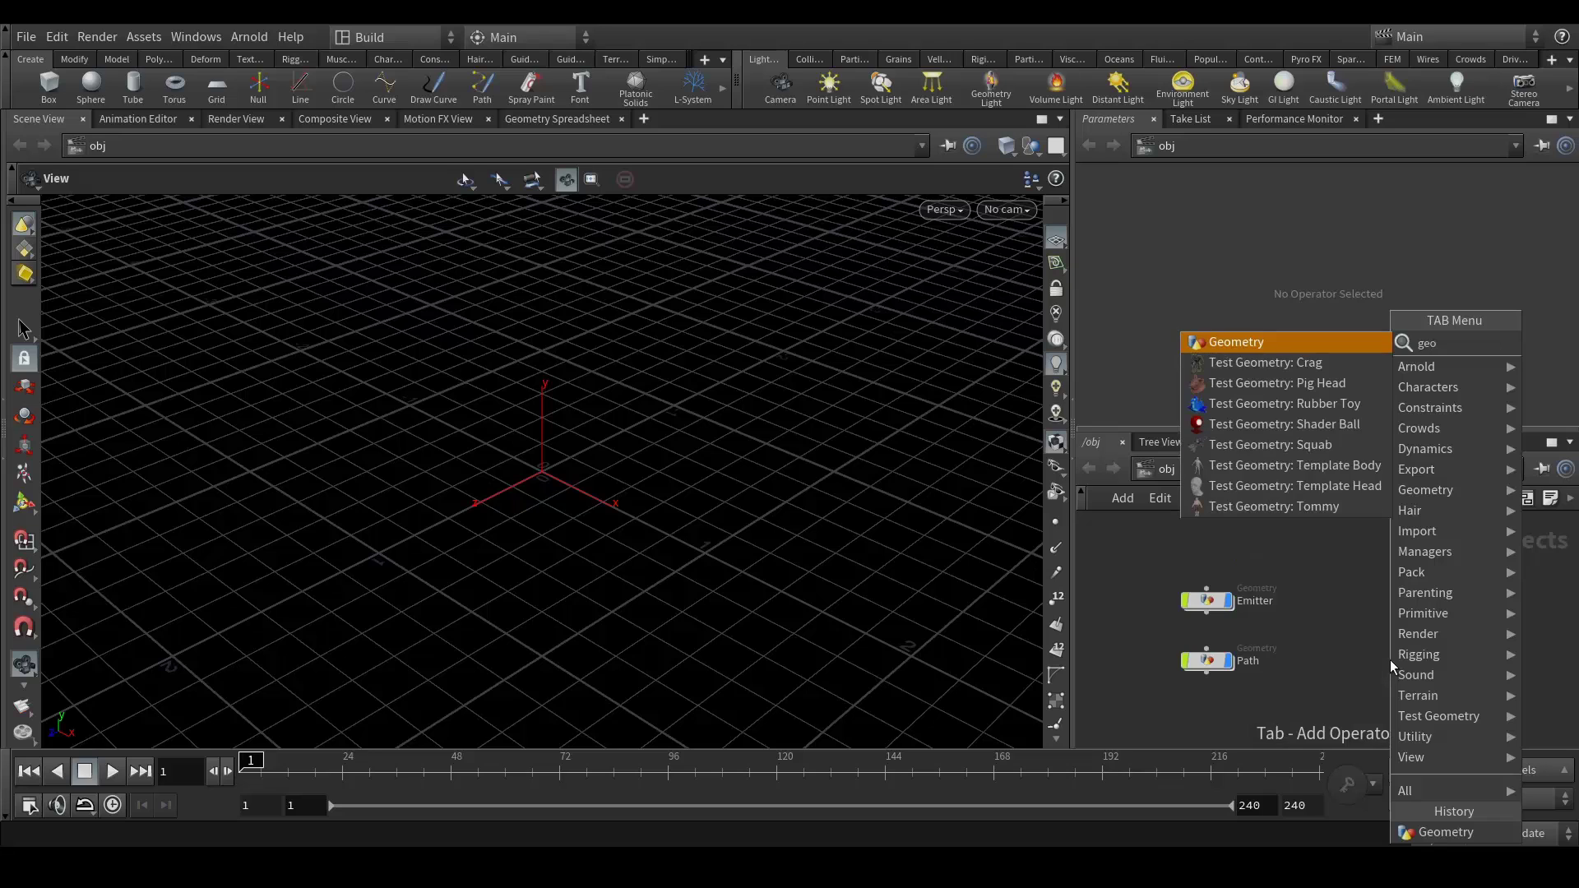
{"action": "key", "text": "Return"}
{"action": "left_click", "coordinate": [1390, 659]}
{"action": "double_click", "coordinate": [1429, 662]}
{"action": "type", "text": "Meshing"}
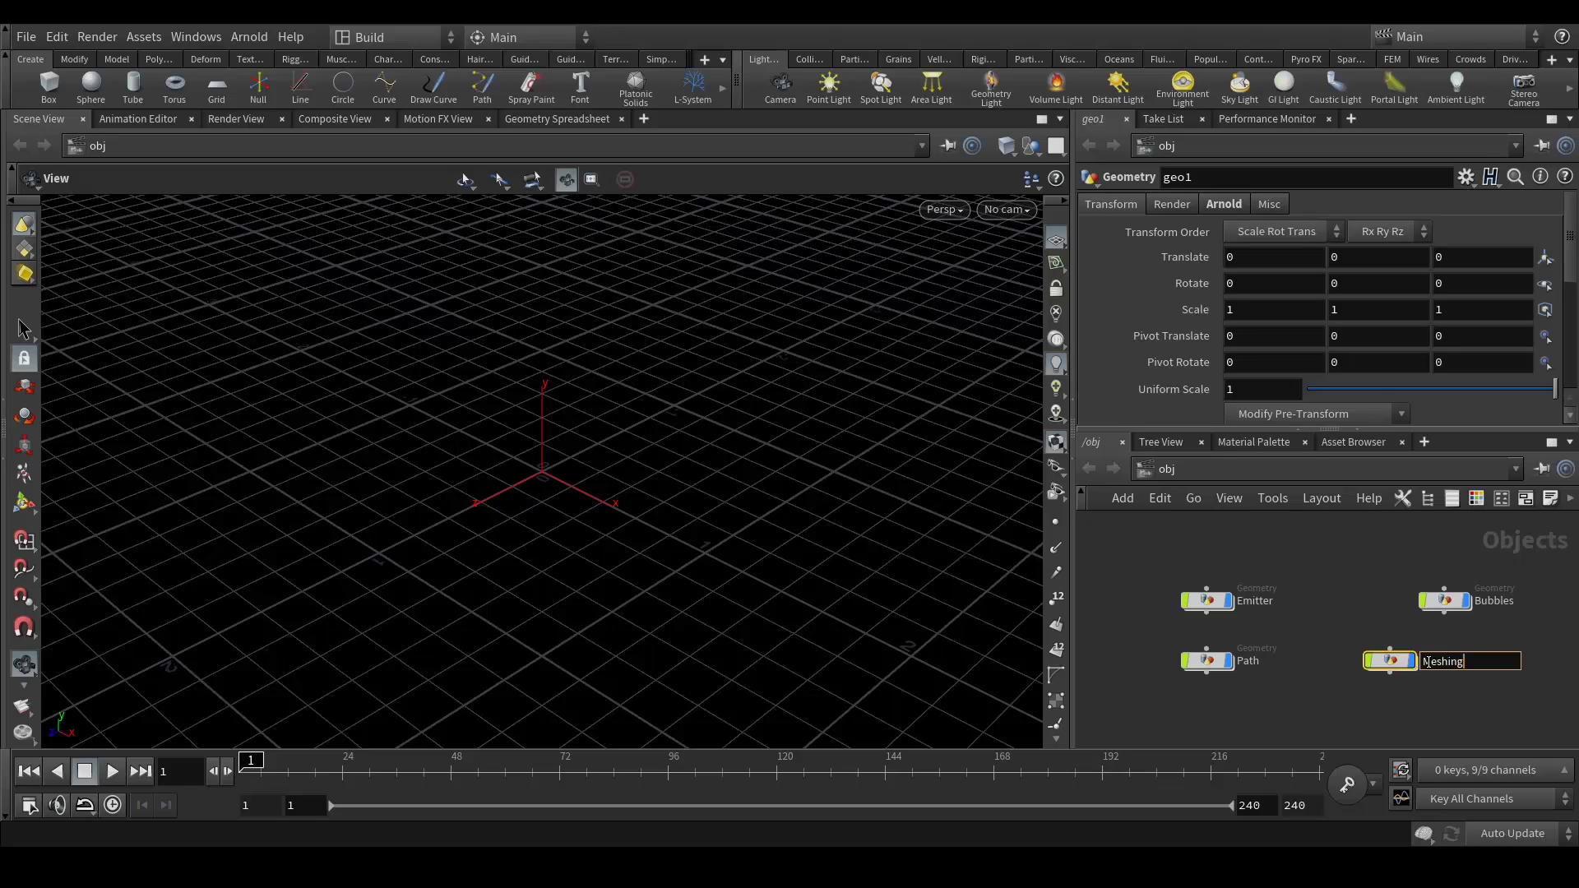
{"action": "key", "text": "Return"}
{"action": "left_click_drag", "start_coordinate": [1392, 664], "coordinate": [1445, 666]}
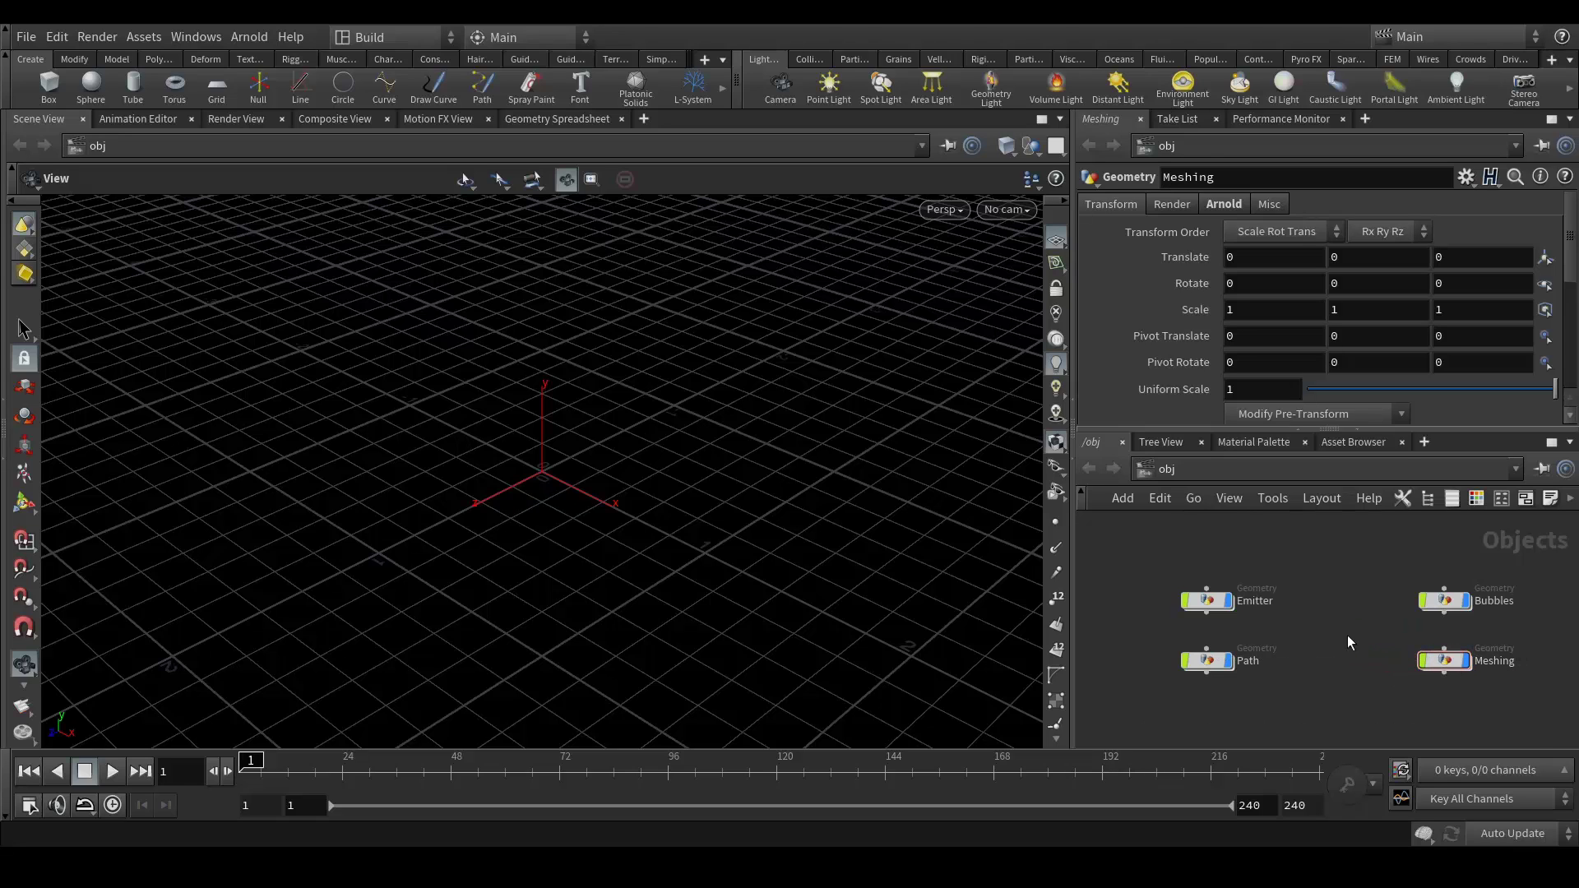
- Enter the Emitter object's network and add a Sphere node
{"action": "double_click", "coordinate": [1207, 607]}
{"action": "key", "text": "Tab"}
{"action": "type", "text": "ge"}
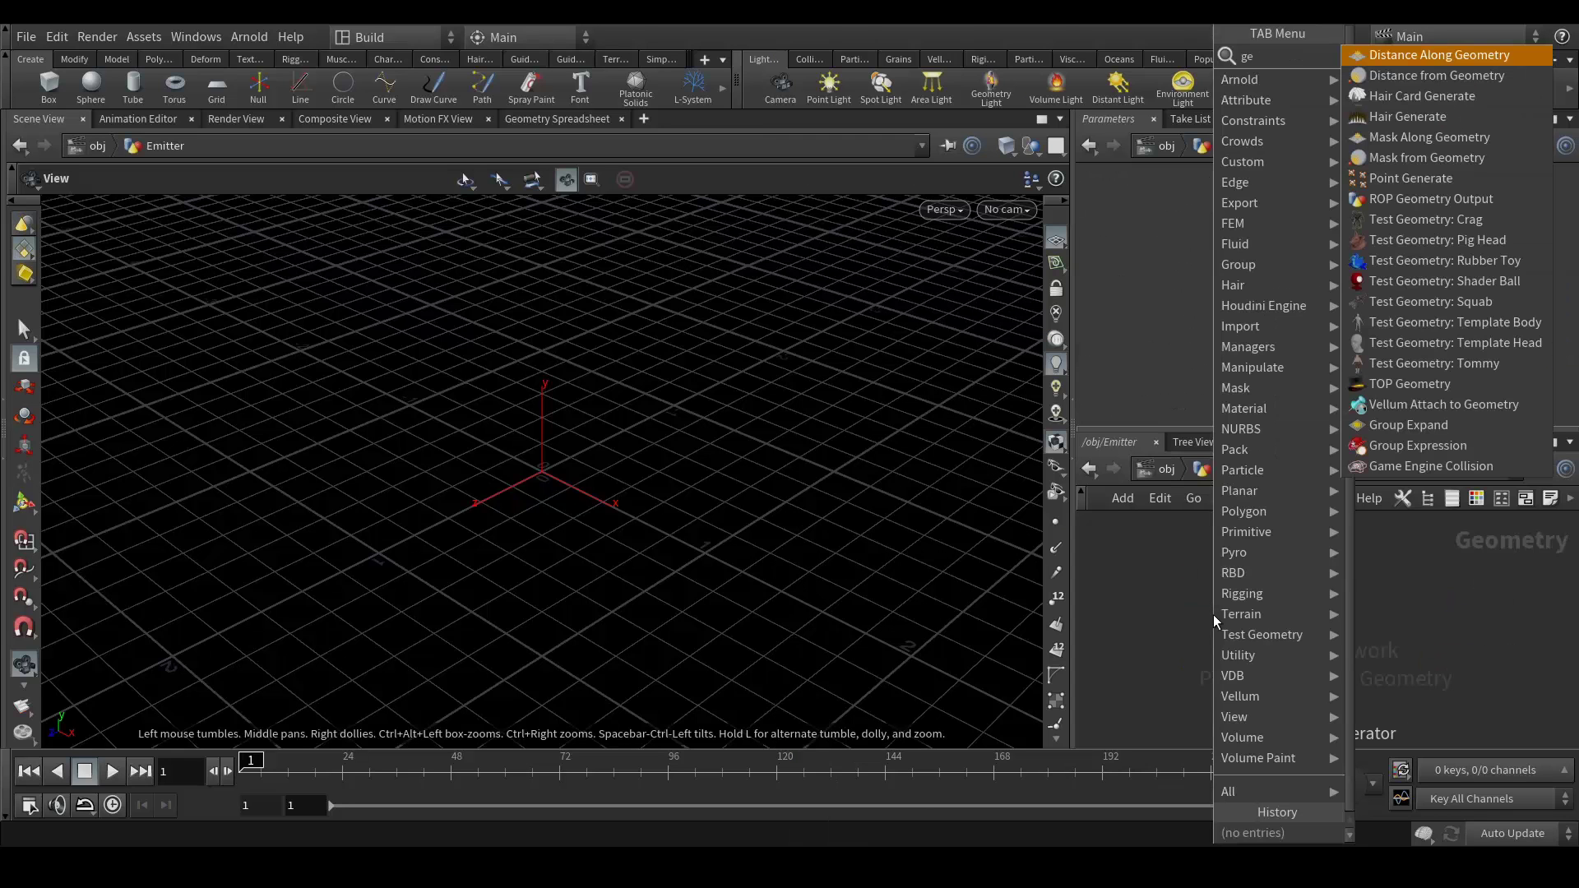
{"action": "key", "text": "BackSpace"}
{"action": "key", "text": "BackSpace"}
{"action": "type", "text": "spher"}
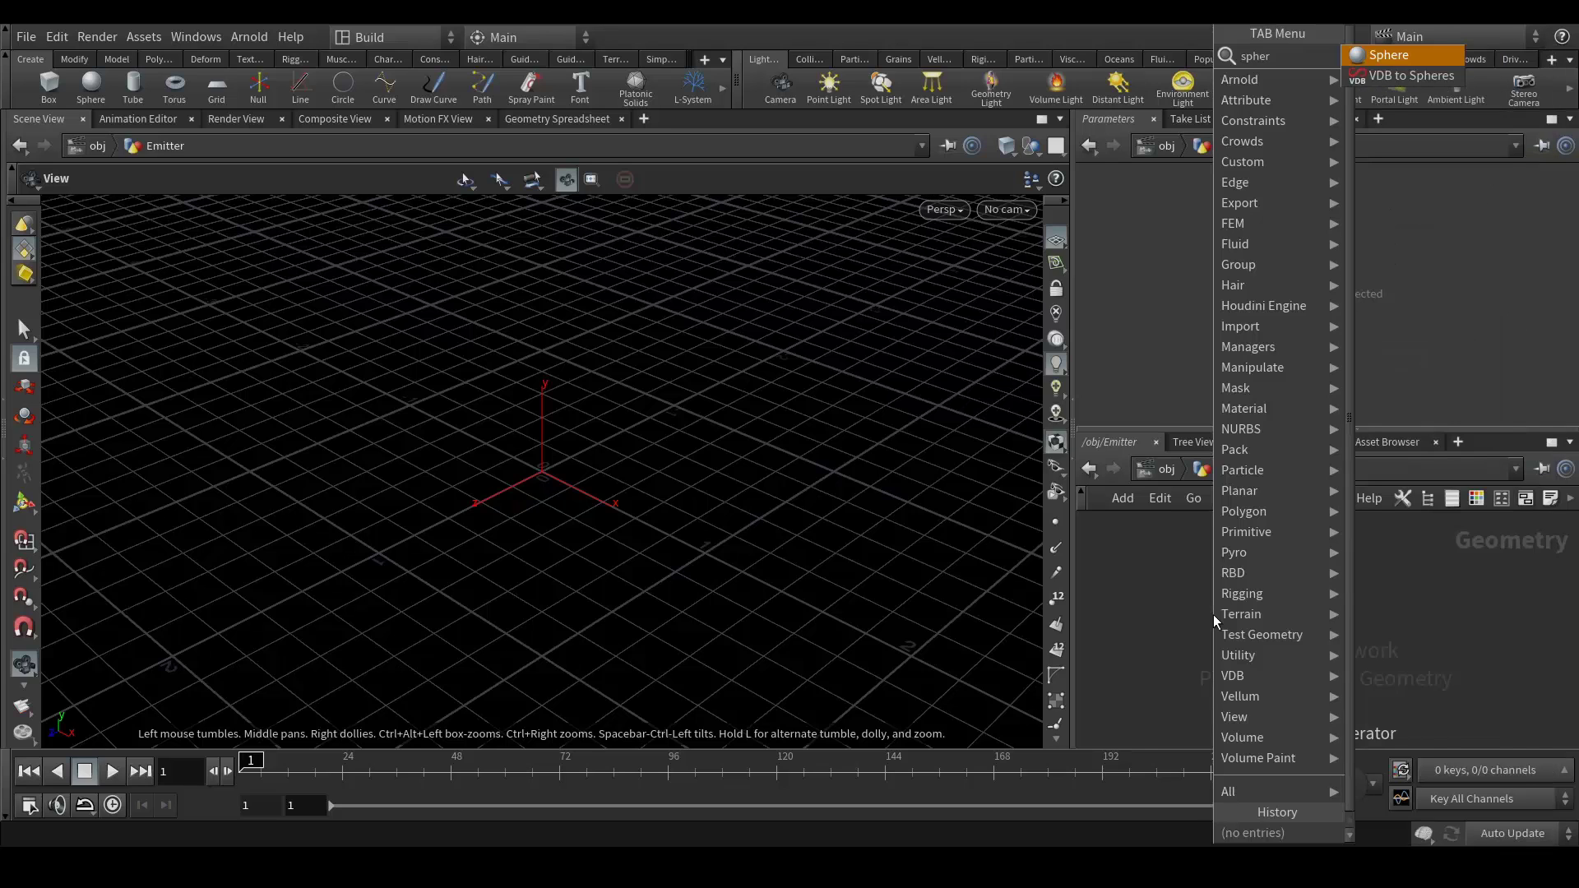
{"action": "key", "text": "Return"}
{"action": "left_click", "coordinate": [1212, 615]}
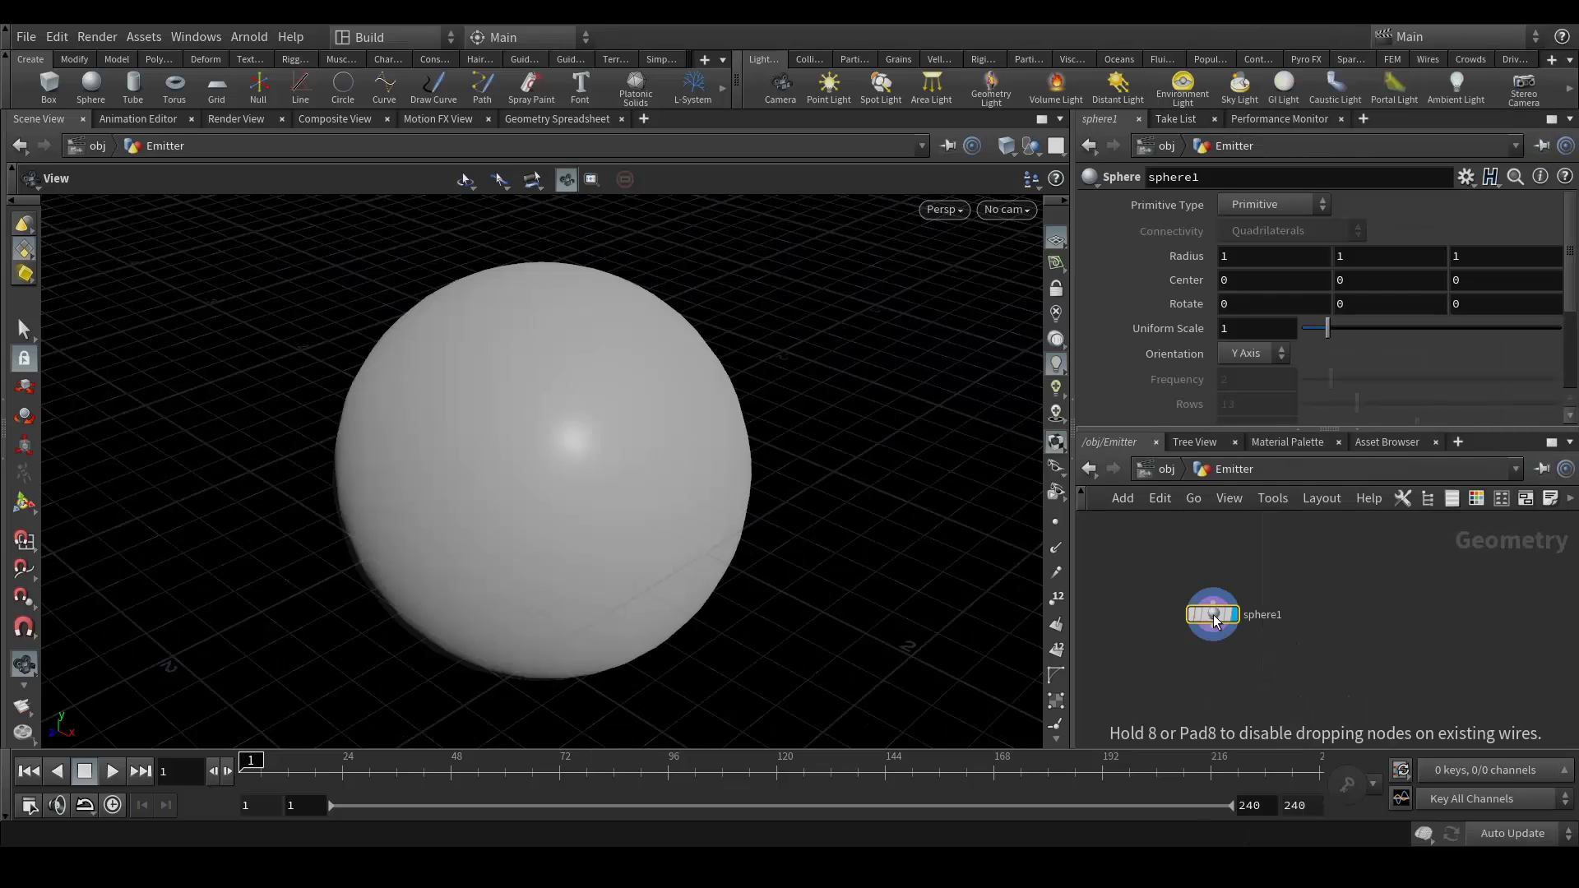
{"action": "left_click_drag", "start_coordinate": [1215, 619], "coordinate": [1299, 610]}
- Set the sphere's primitive type to Polygon Mesh and check its wireframe in the viewport
{"action": "left_click", "coordinate": [1274, 205]}
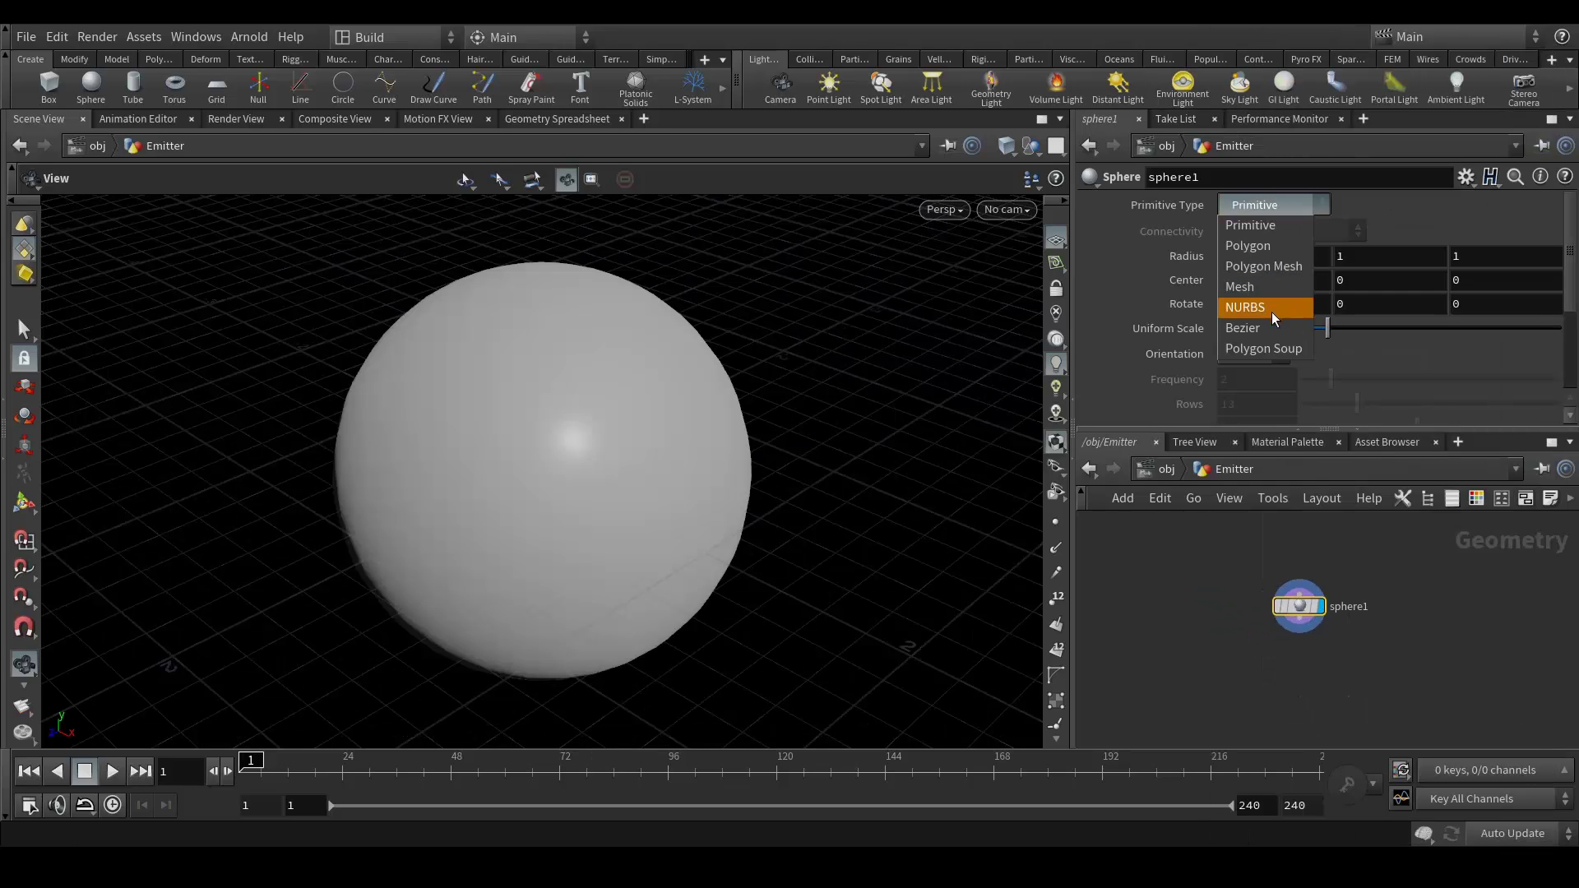
{"action": "left_click", "coordinate": [1272, 271]}
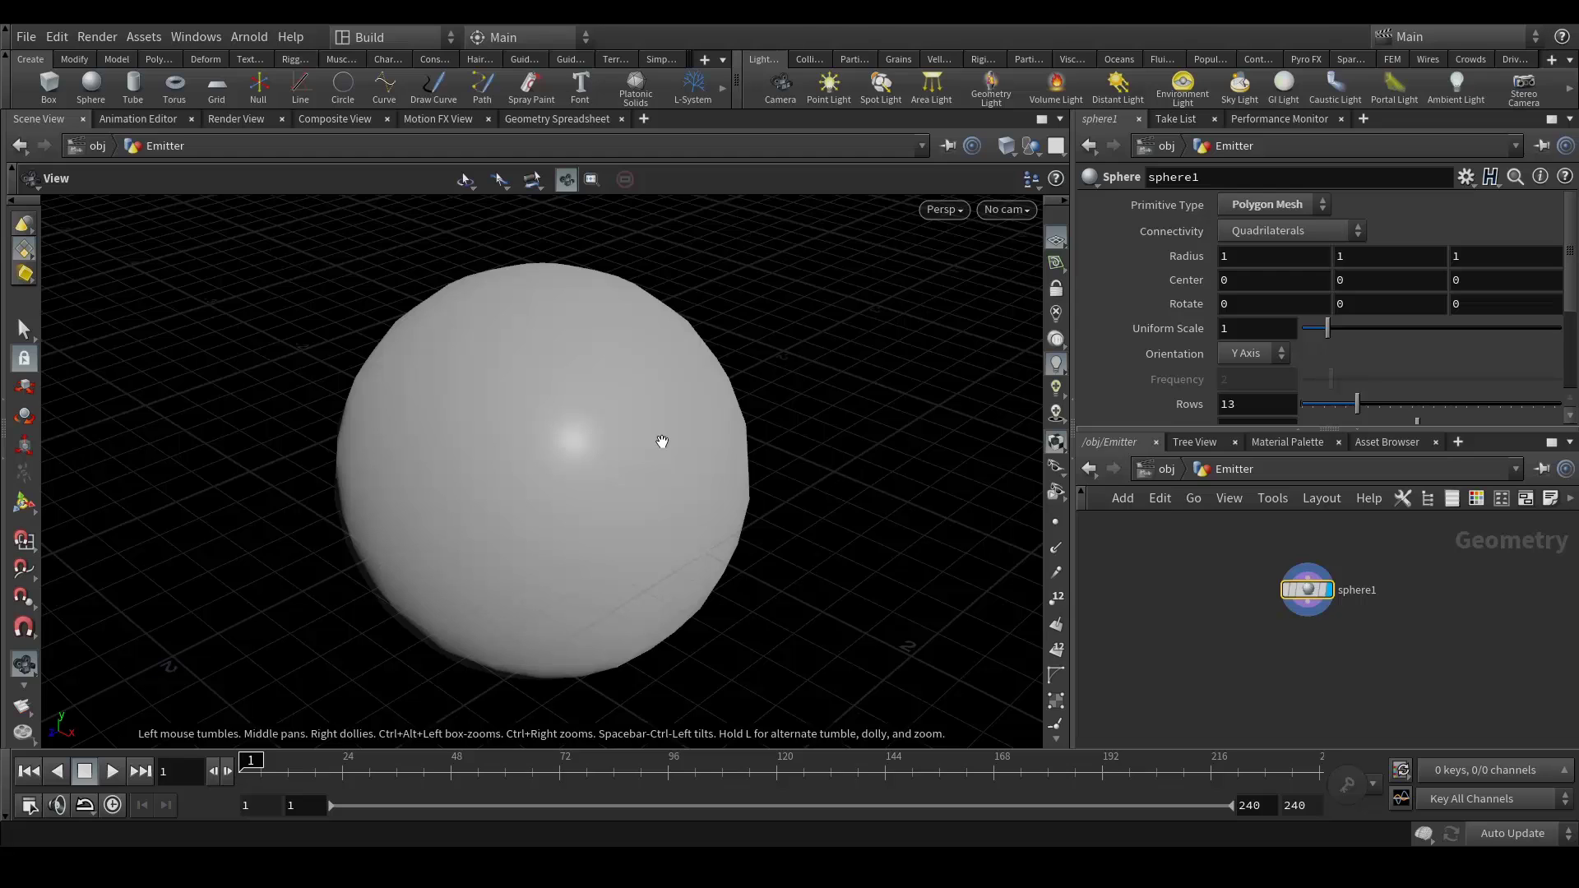
{"action": "key", "text": "w"}
{"action": "key", "text": "w"}
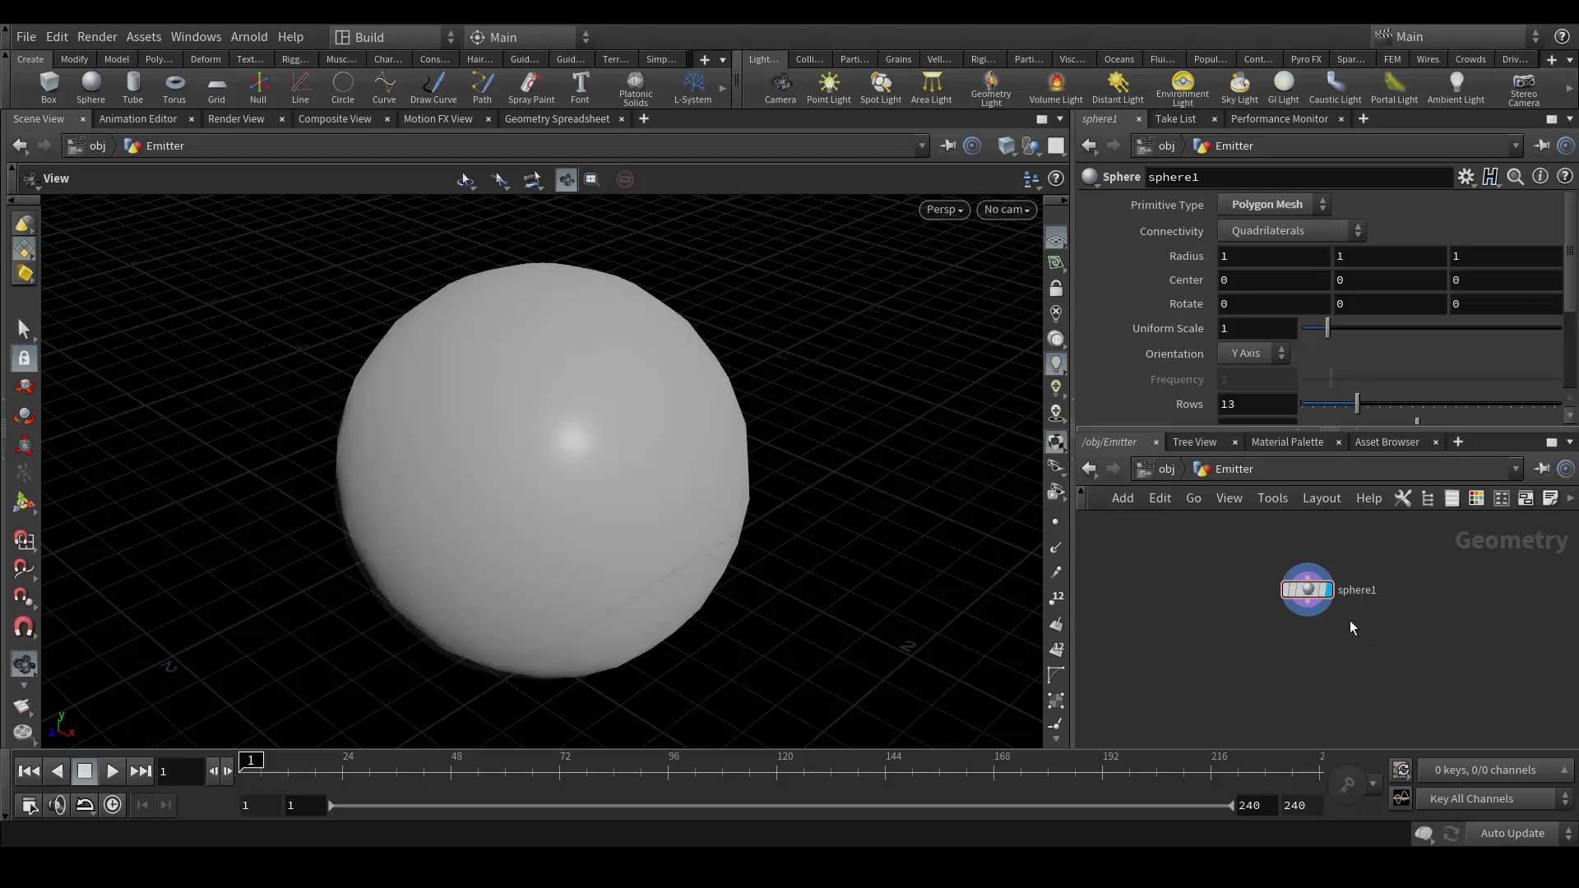
- Add a Transform node wired to the sphere's output and rename it Scale
{"action": "left_click_drag", "start_coordinate": [1307, 615], "coordinate": [1306, 633]}
{"action": "key", "text": "Tab"}
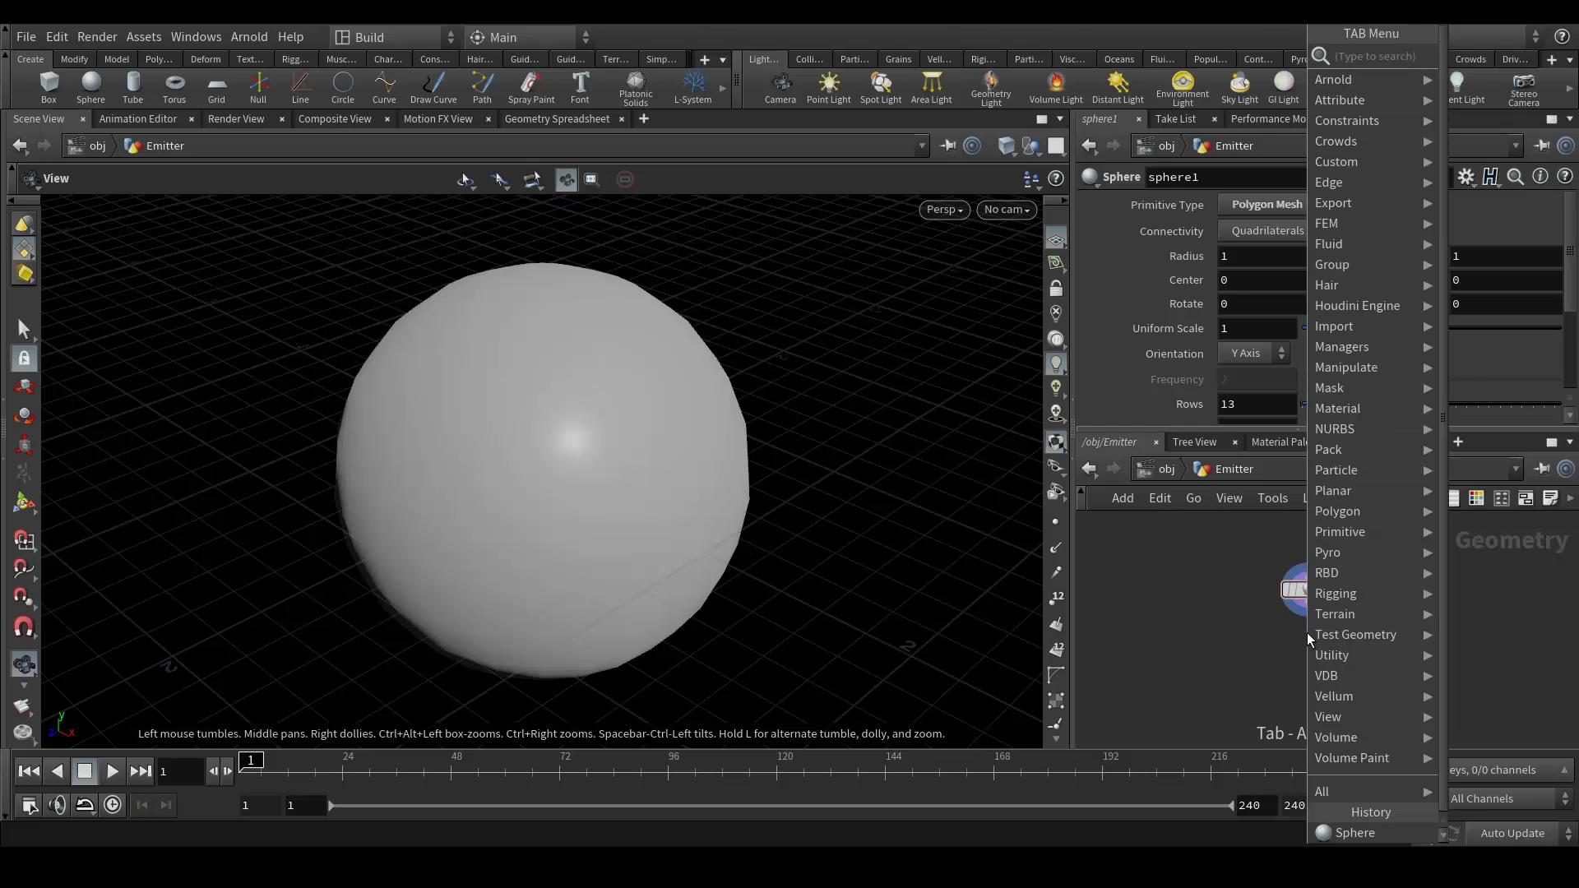
{"action": "type", "text": "transf"}
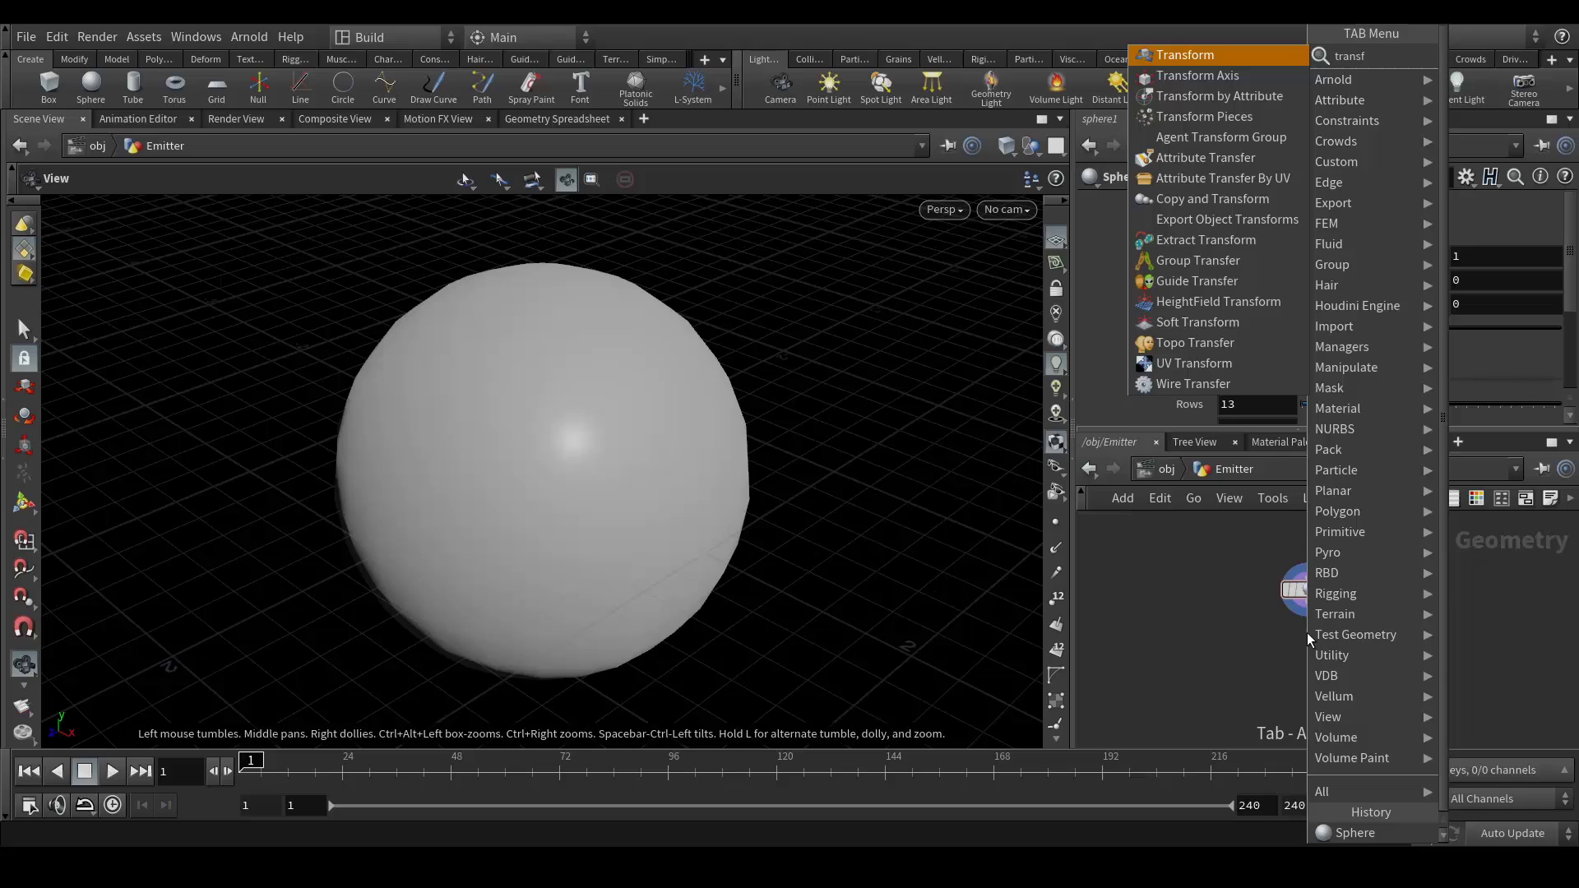
{"action": "key", "text": "Return"}
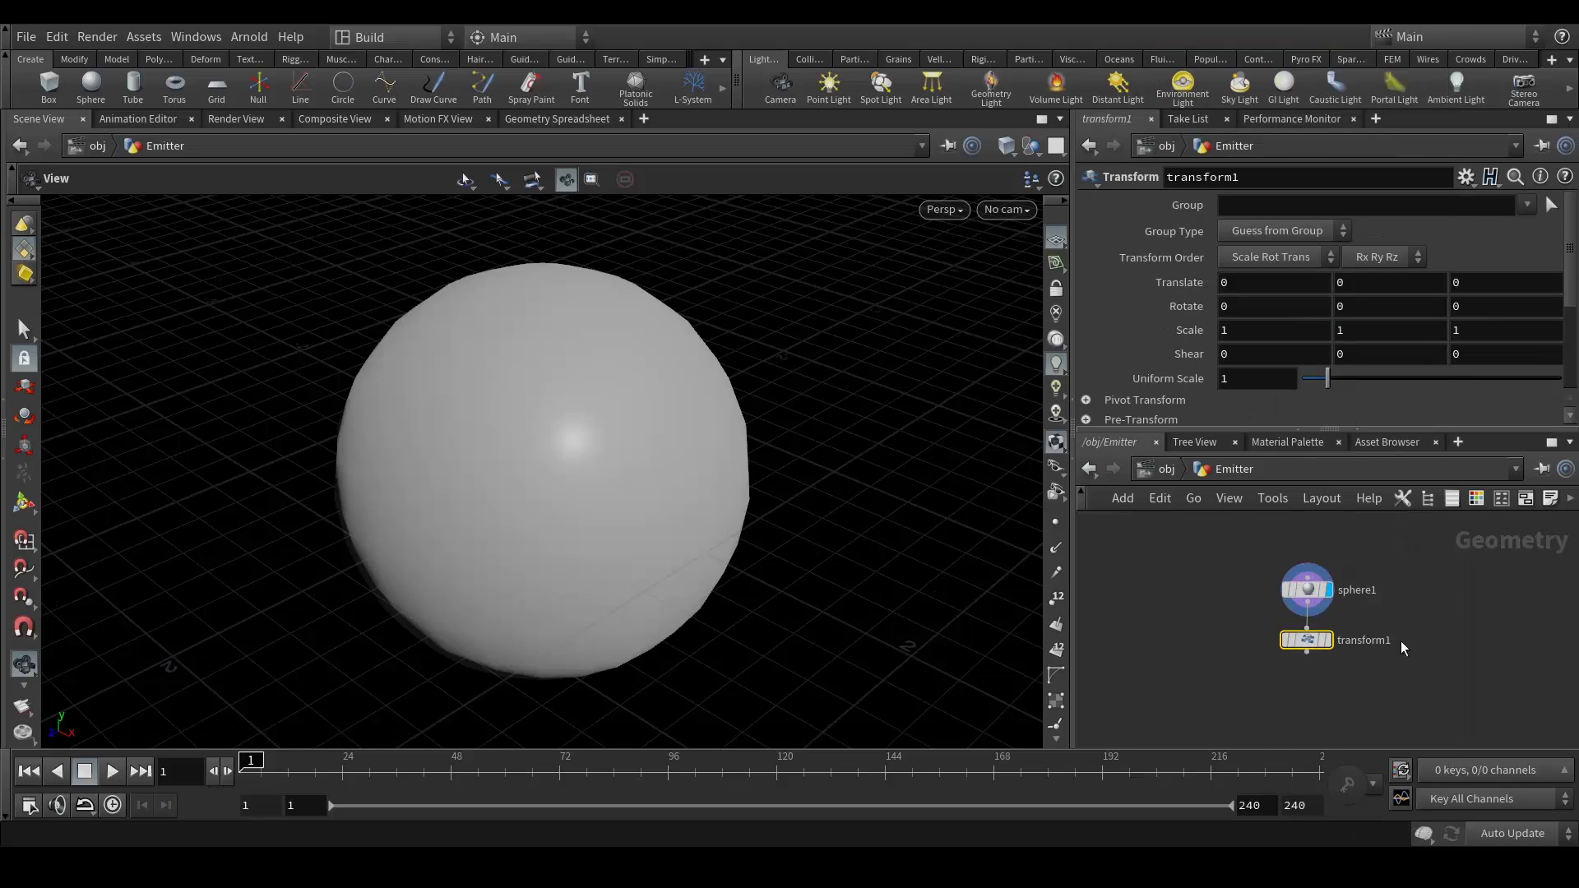
{"action": "double_click", "coordinate": [1377, 641]}
{"action": "double_click", "coordinate": [1377, 644]}
{"action": "type", "text": "Scae"}
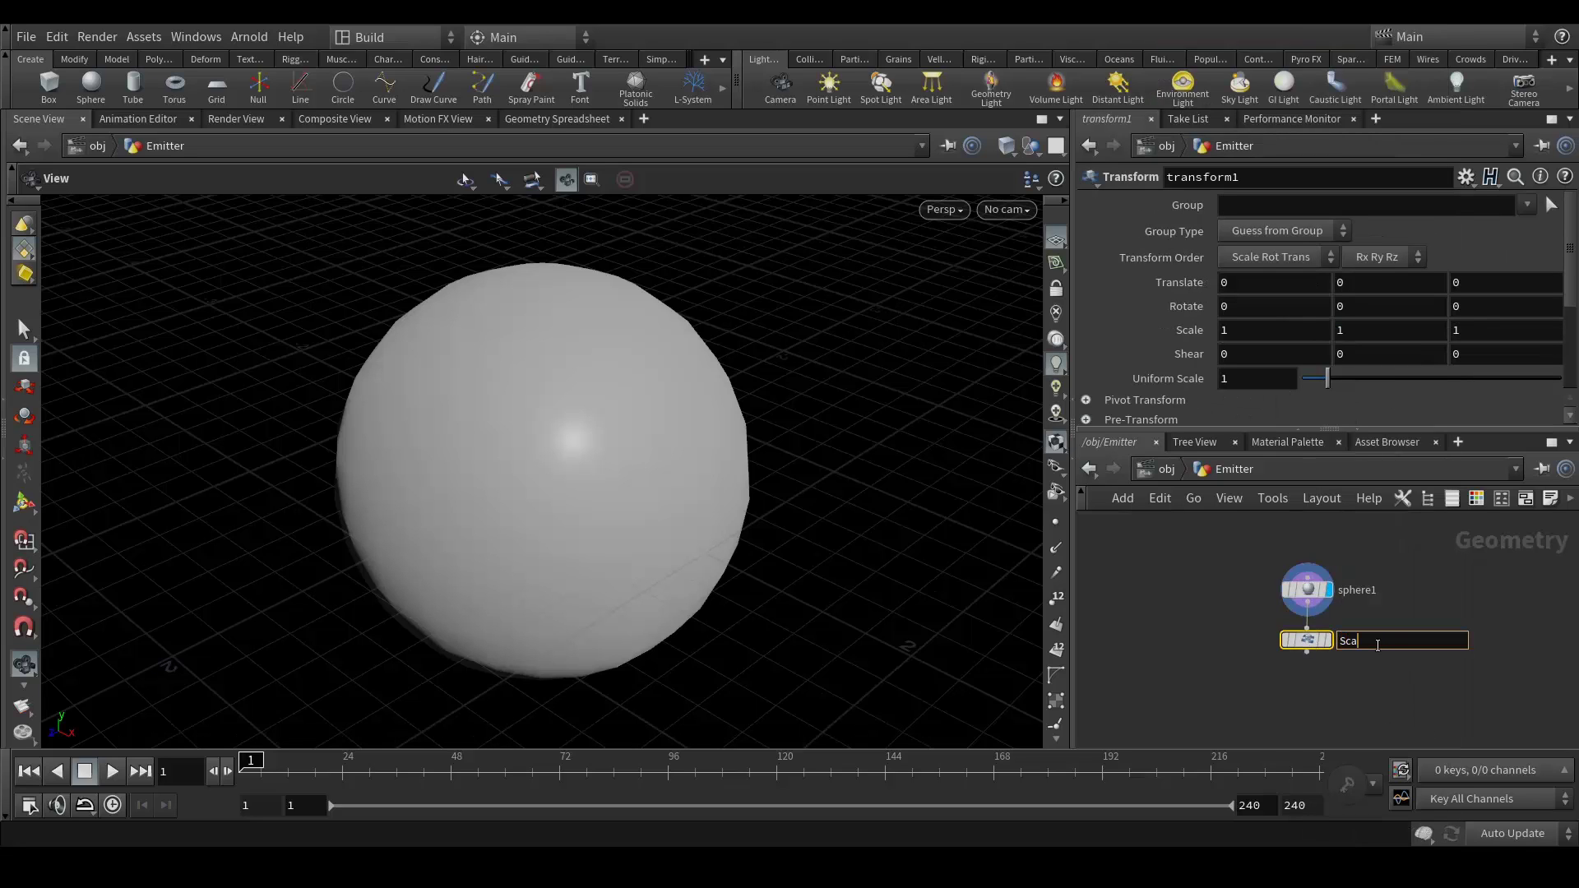
{"action": "key", "text": "BackSpace"}
{"action": "type", "text": "le"}
{"action": "key", "text": "Return"}
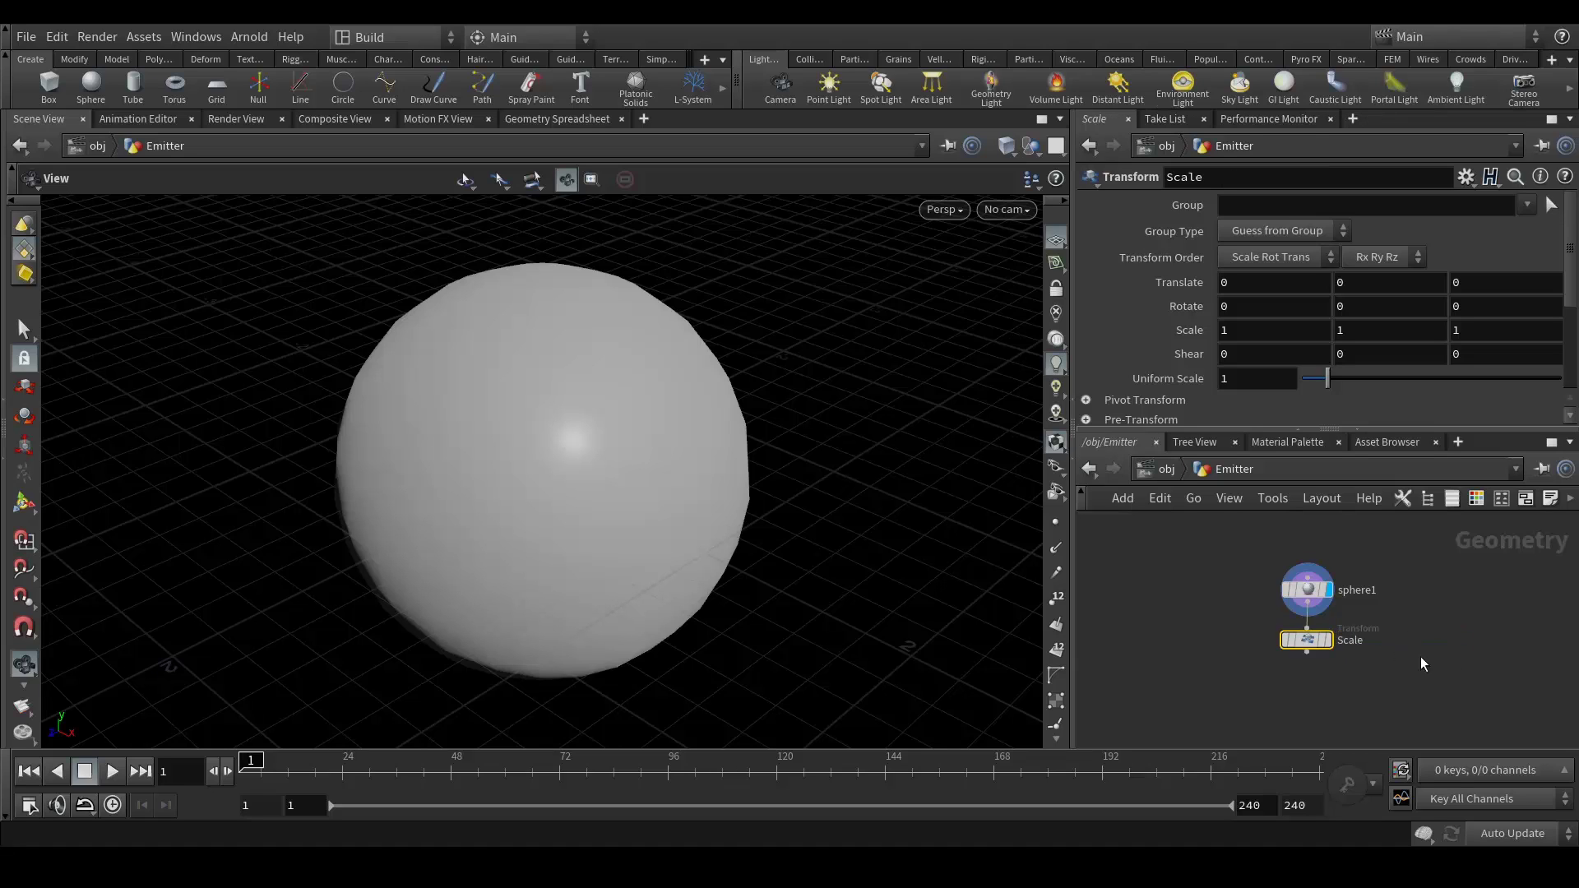
- Set the Scale node's uniform scale to 0.3 and turn on its display flag
{"action": "middle_click_drag", "start_coordinate": [1423, 663], "coordinate": [1423, 624]}
{"action": "mouse_move", "coordinate": [1318, 610]}
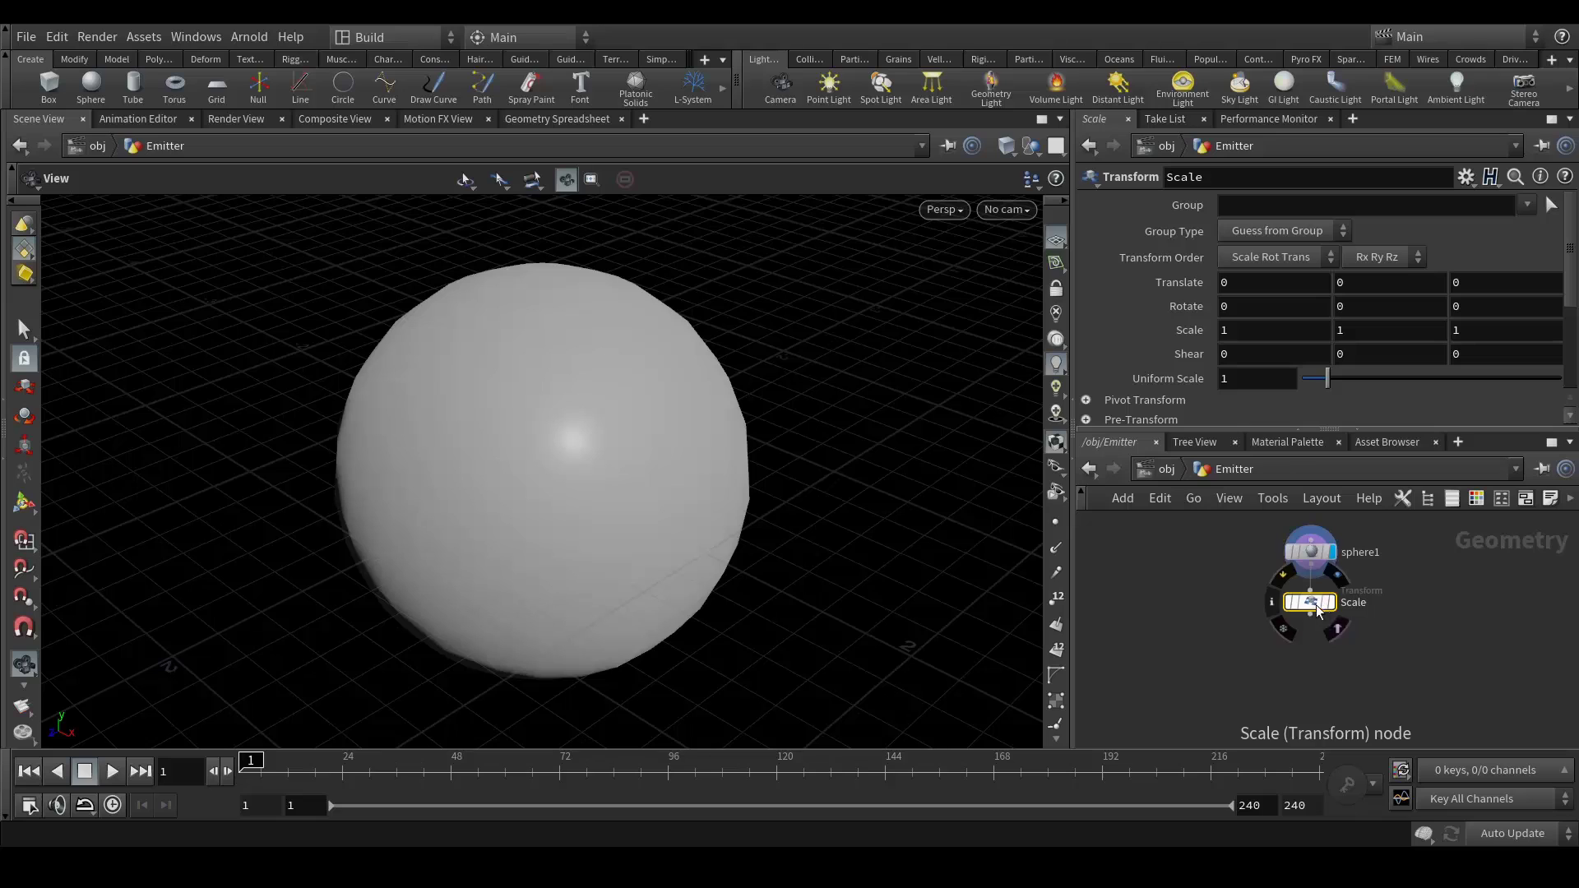
{"action": "double_click", "coordinate": [1229, 380]}
{"action": "type", "text": "0.3"}
{"action": "key", "text": "Return"}
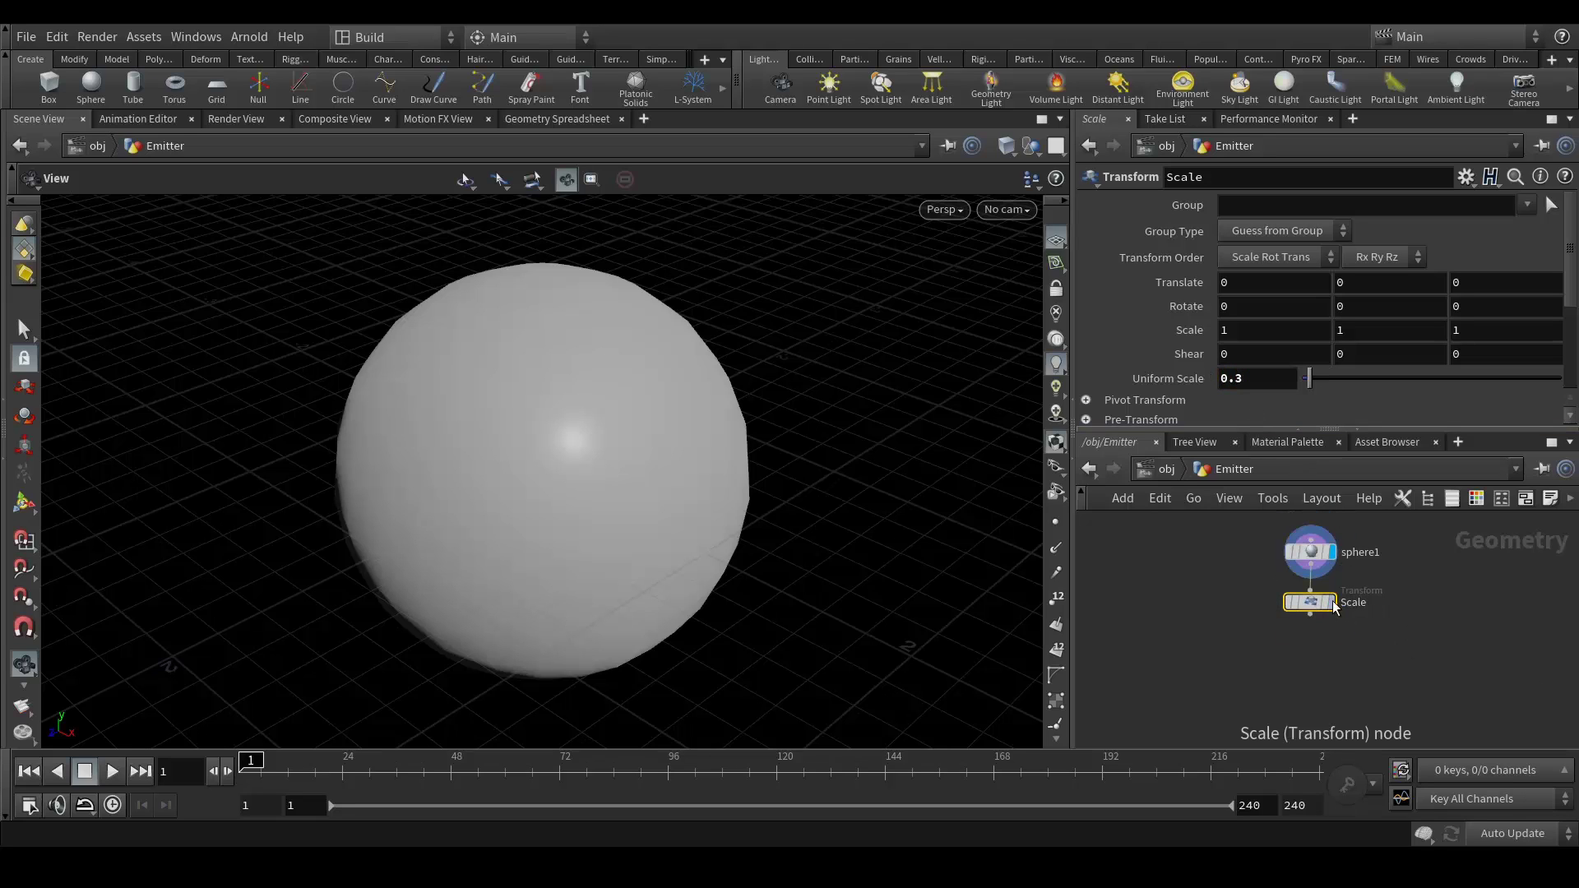
{"action": "left_click", "coordinate": [1329, 603]}
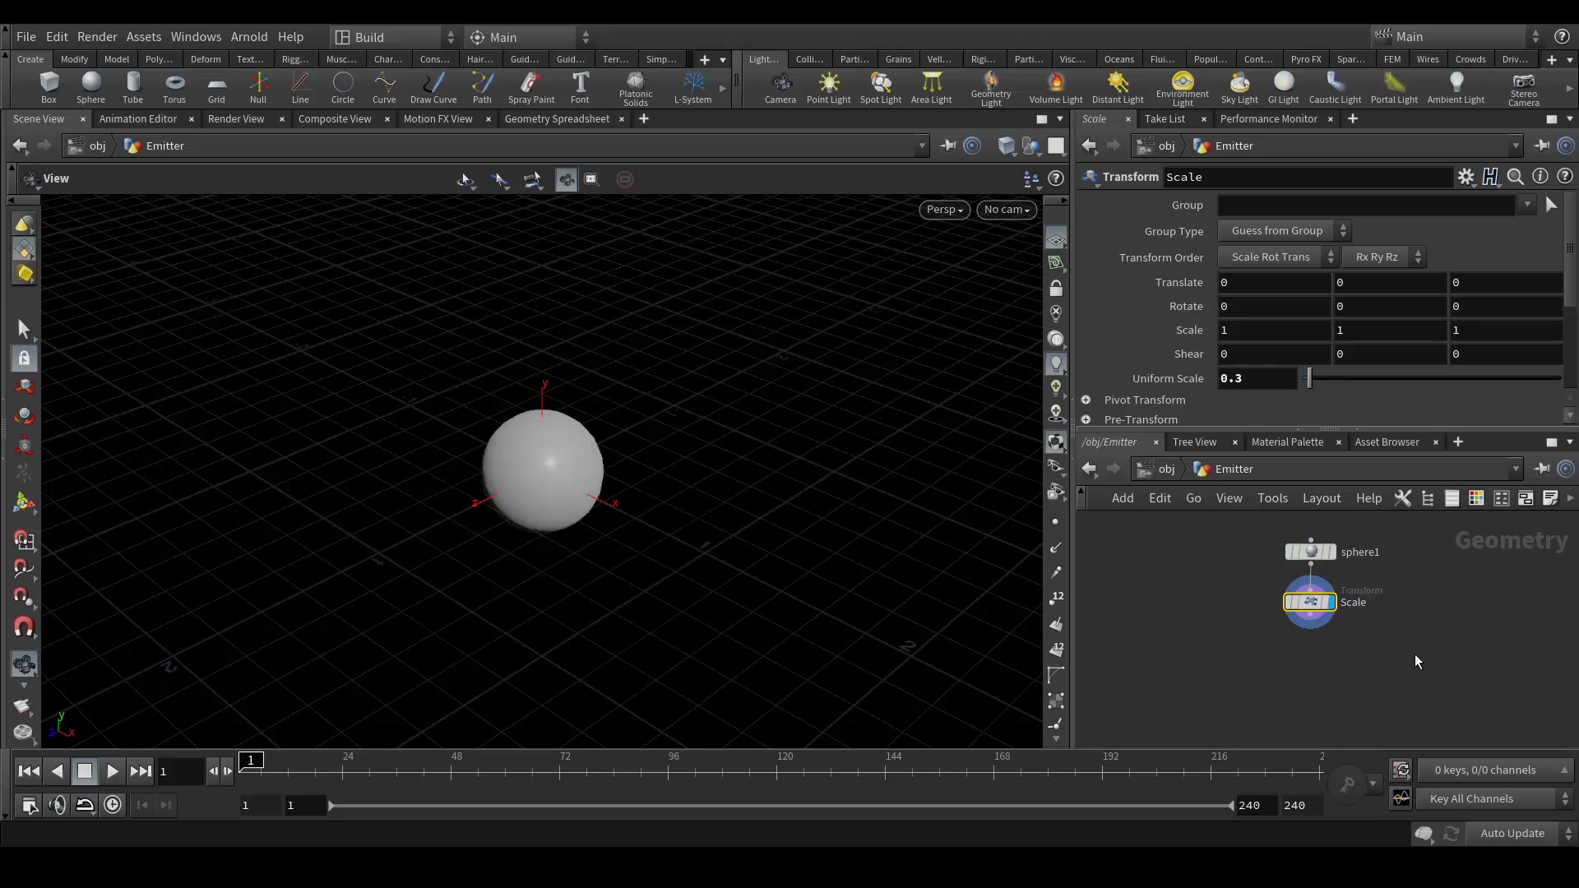
- Wire a Null node named OUT_Emitter after the Scale node and return to the object level
{"action": "left_click", "coordinate": [1309, 630]}
{"action": "key", "text": "Tab"}
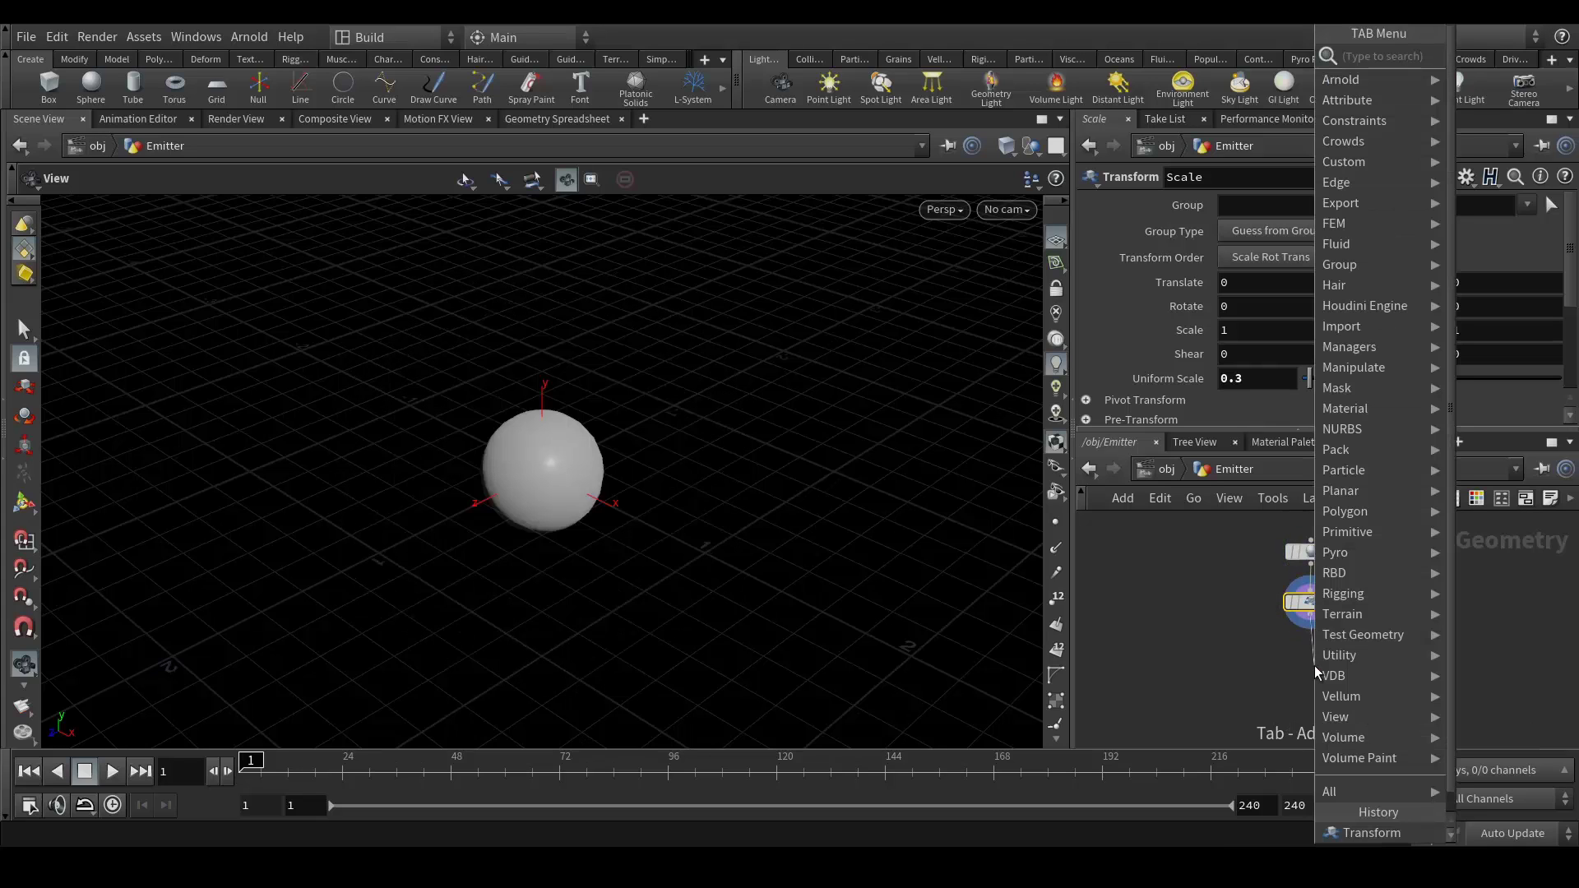
{"action": "type", "text": "null"}
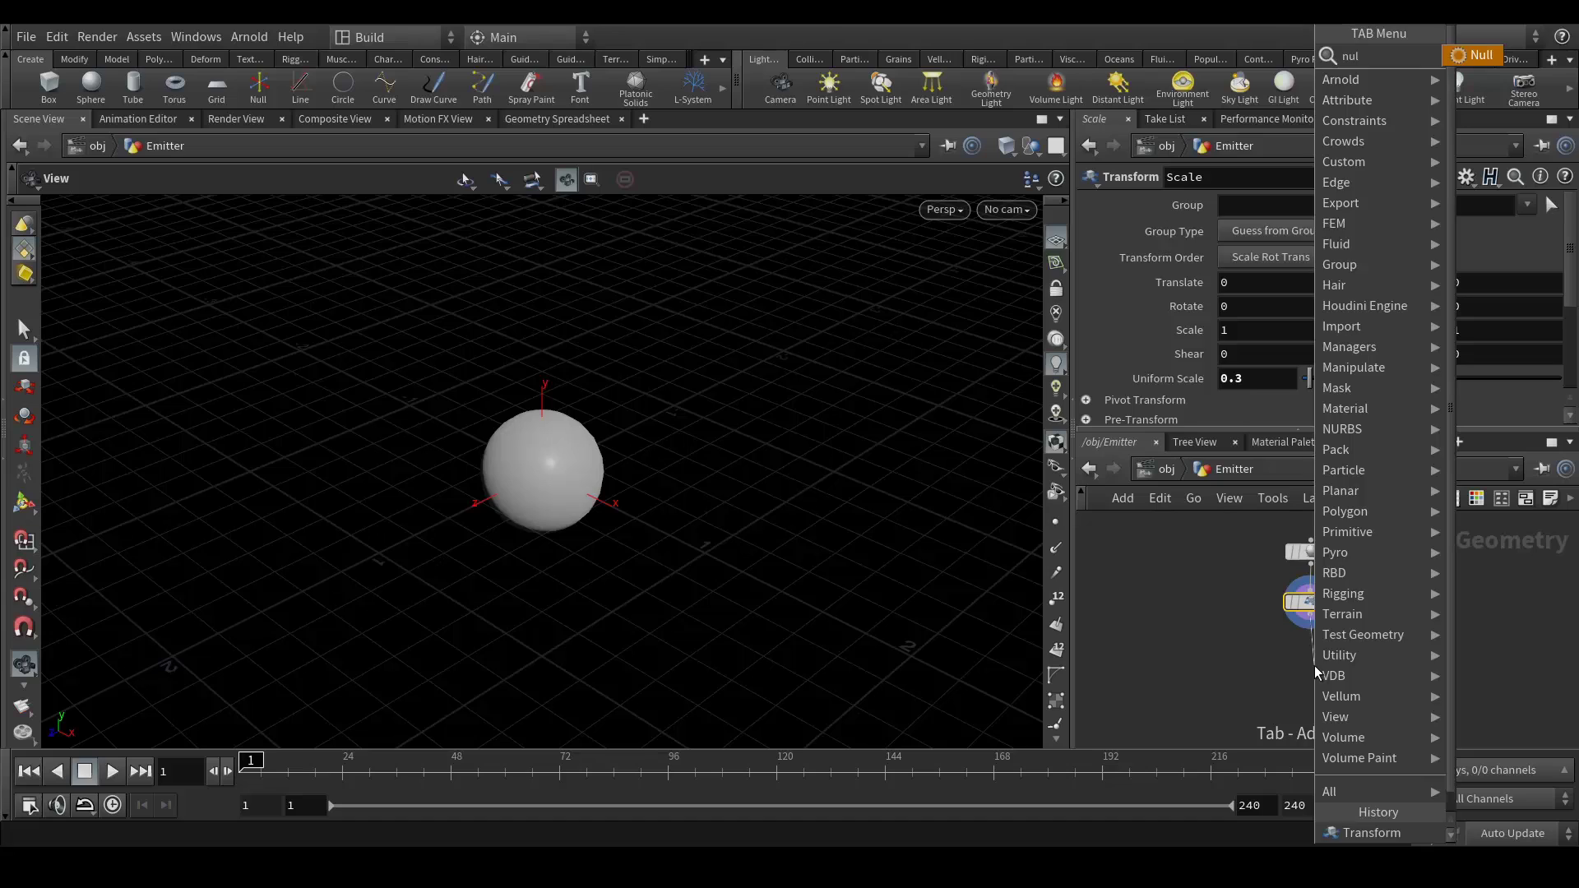
{"action": "key", "text": "Return"}
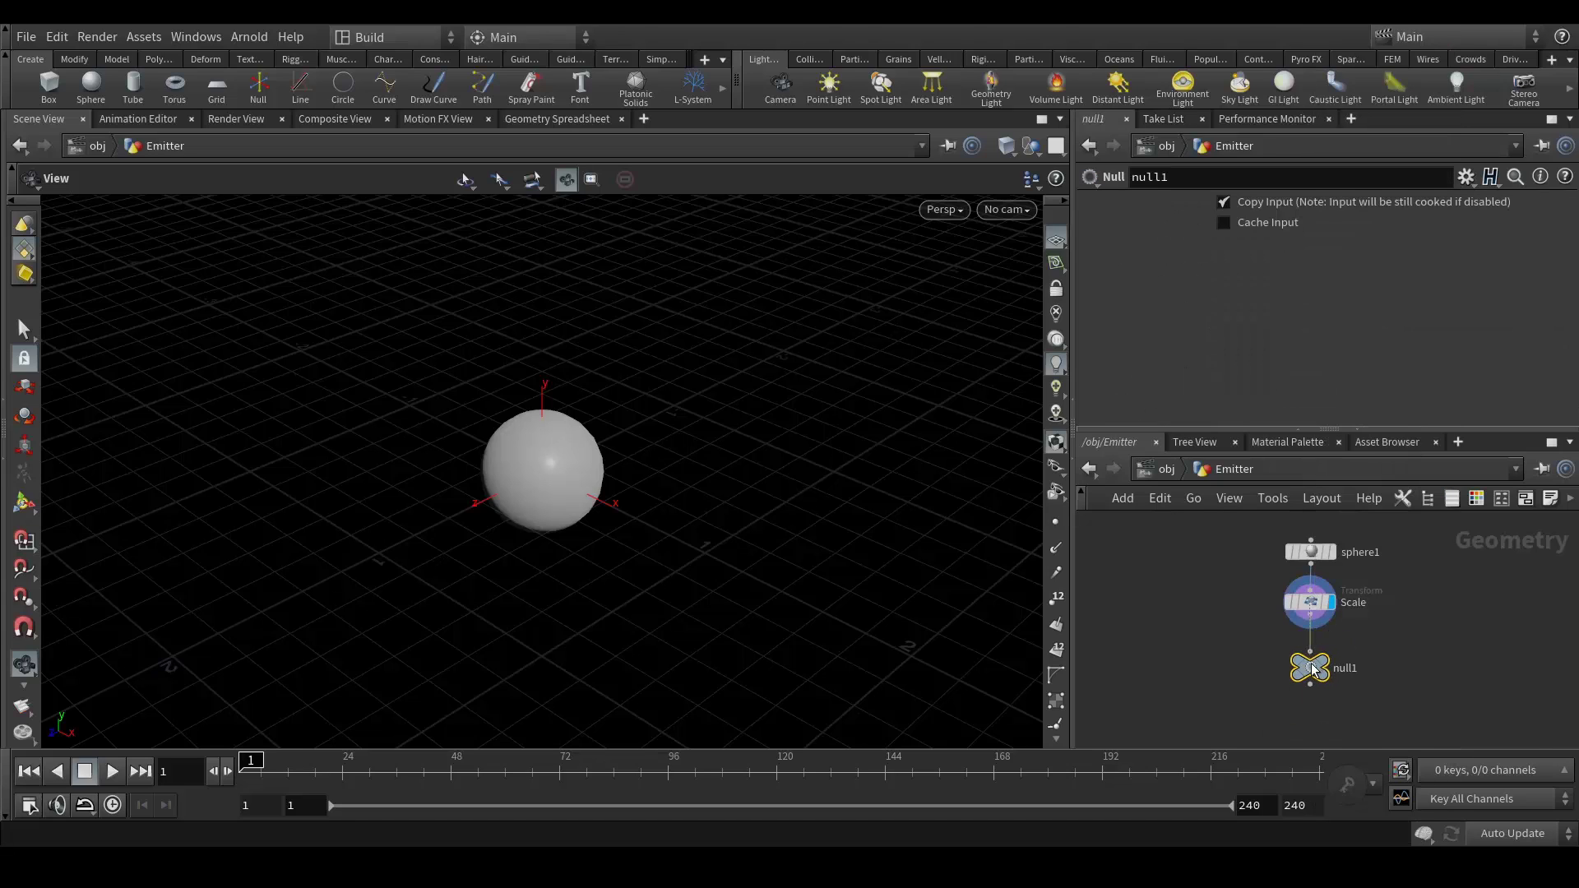
{"action": "double_click", "coordinate": [1347, 667]}
{"action": "double_click", "coordinate": [1347, 669]}
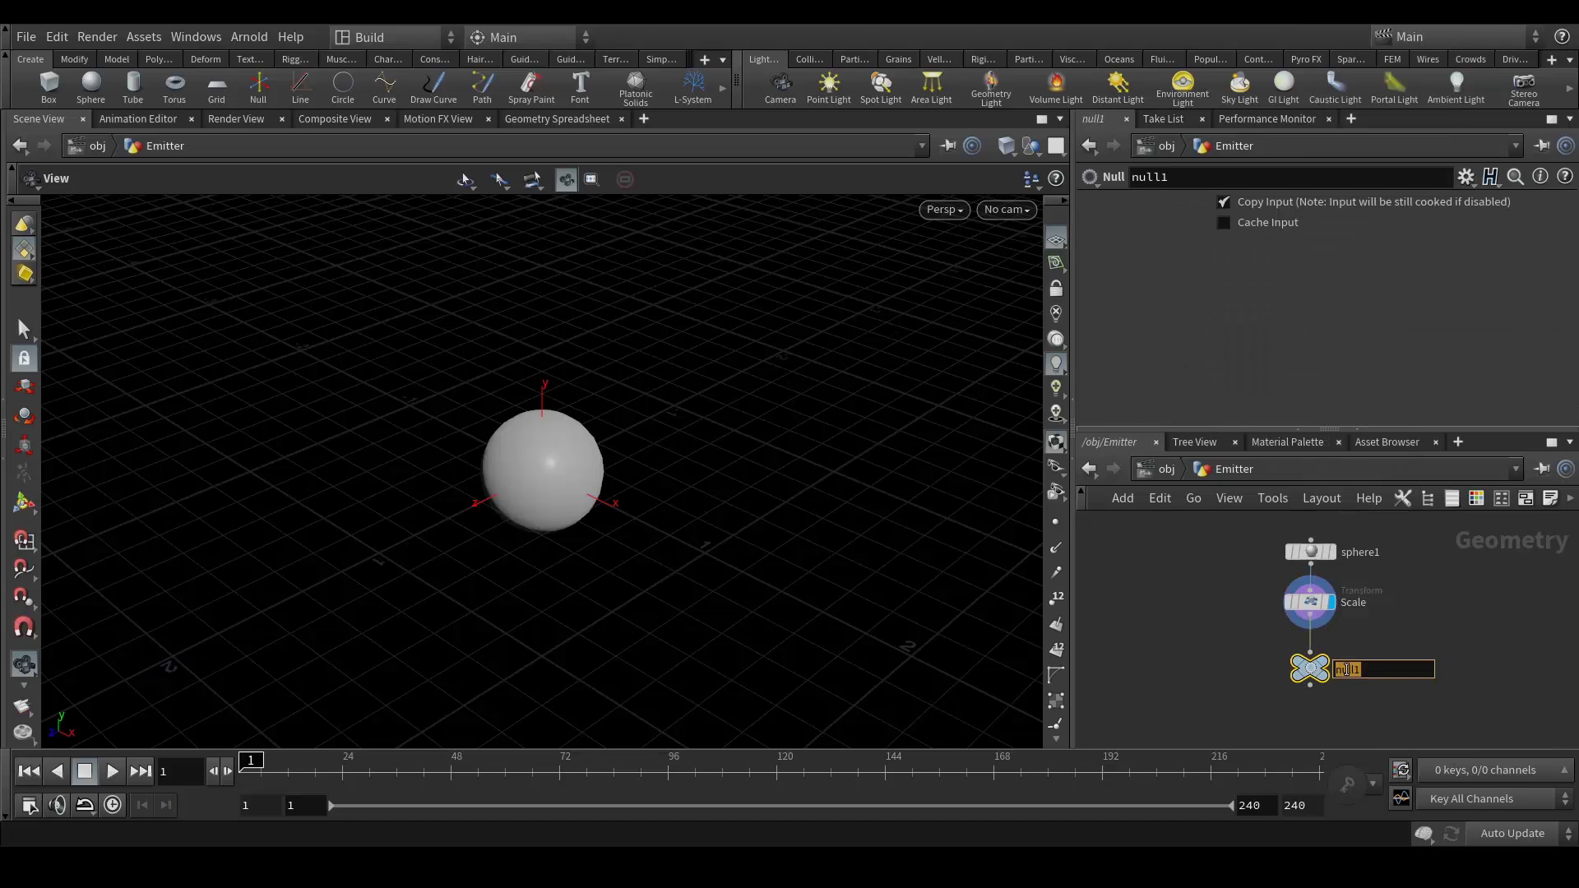
{"action": "type", "text": "OUT_Emitter"}
{"action": "key", "text": "Return"}
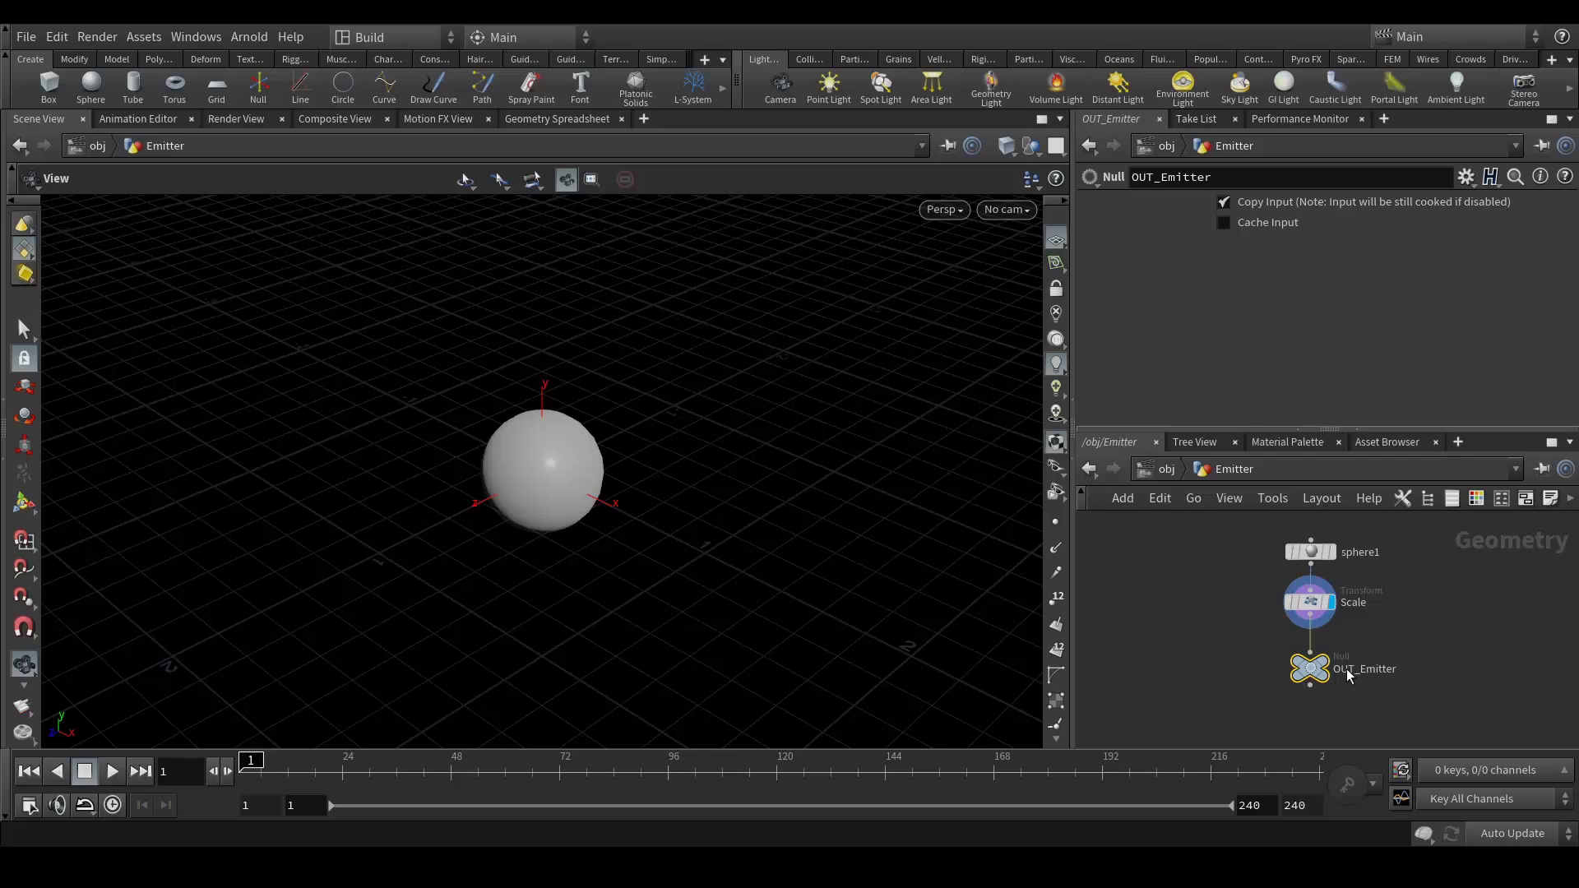
{"action": "key", "text": "u"}
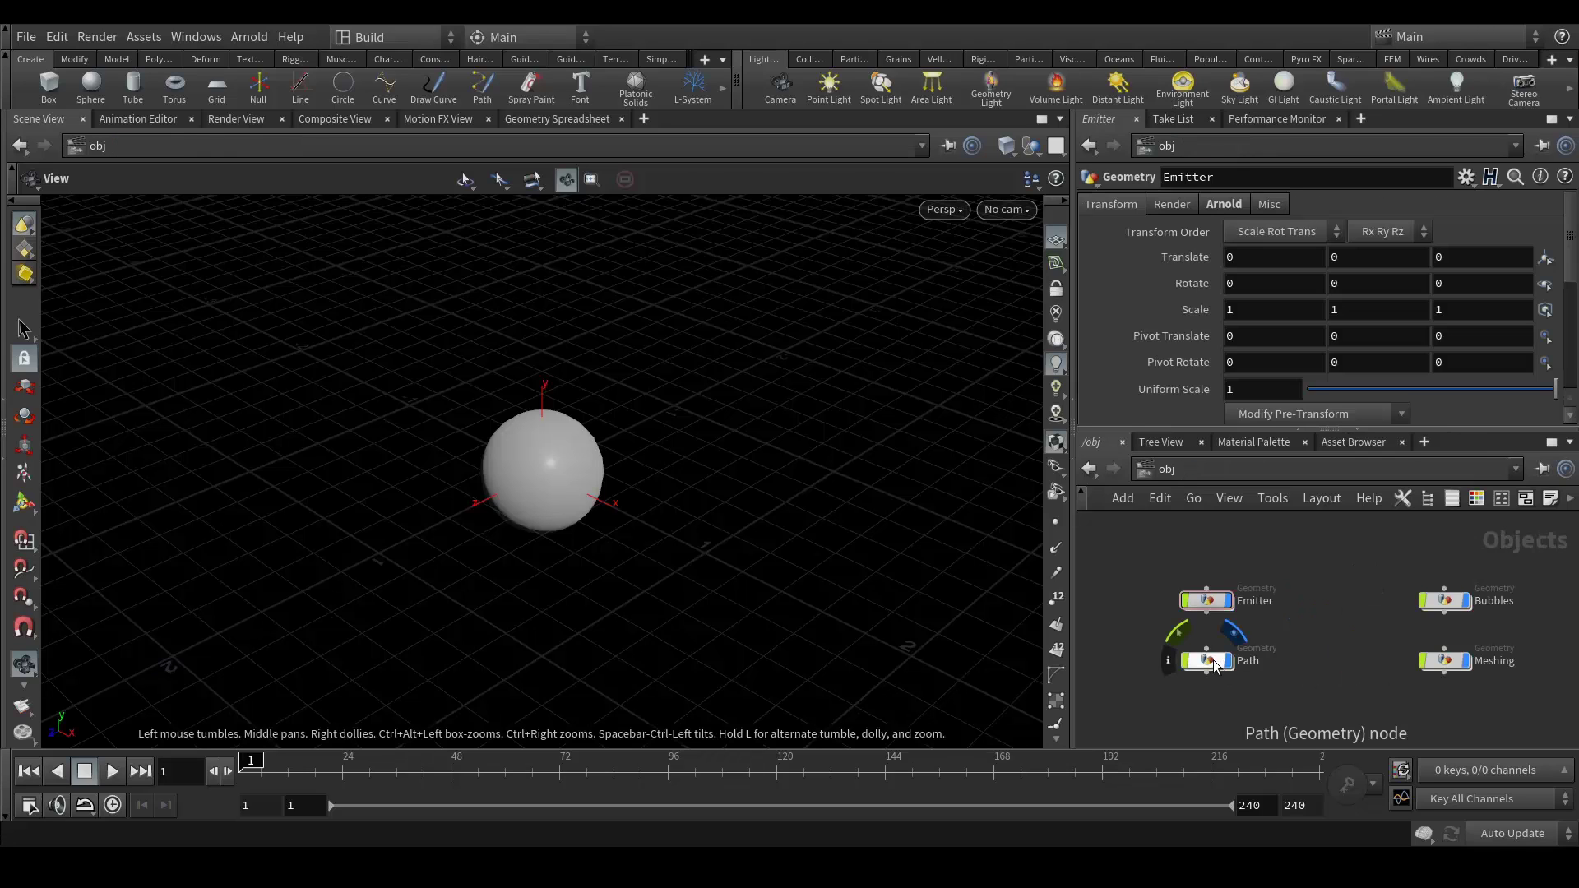
- Add a Curve node inside the Path object and set its primitive type to NURBS
{"action": "double_click", "coordinate": [1207, 660]}
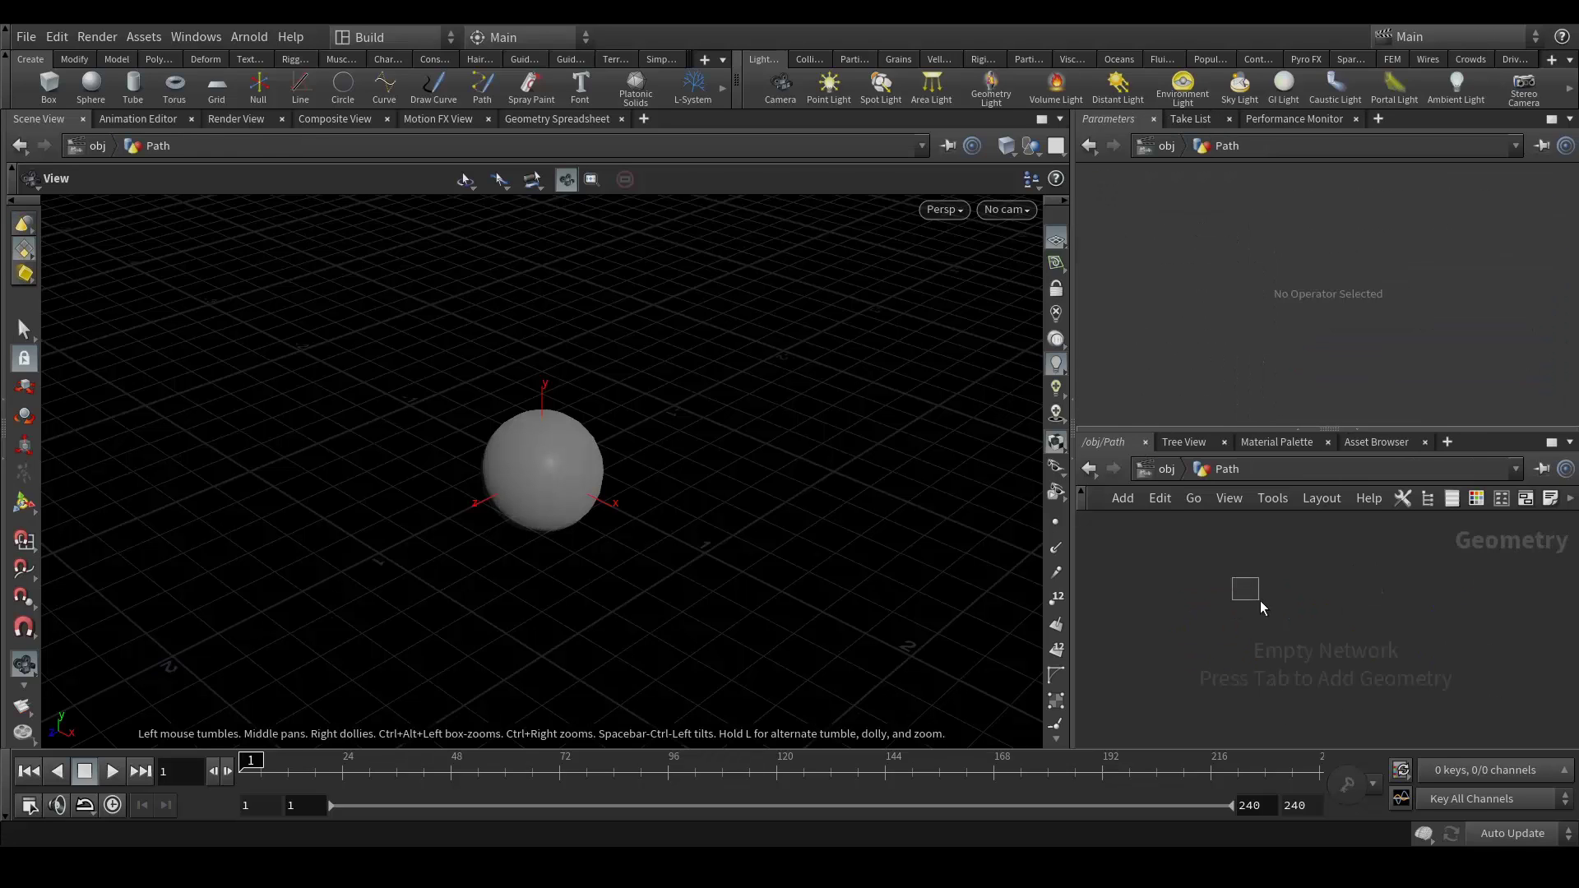
{"action": "key", "text": "Tab"}
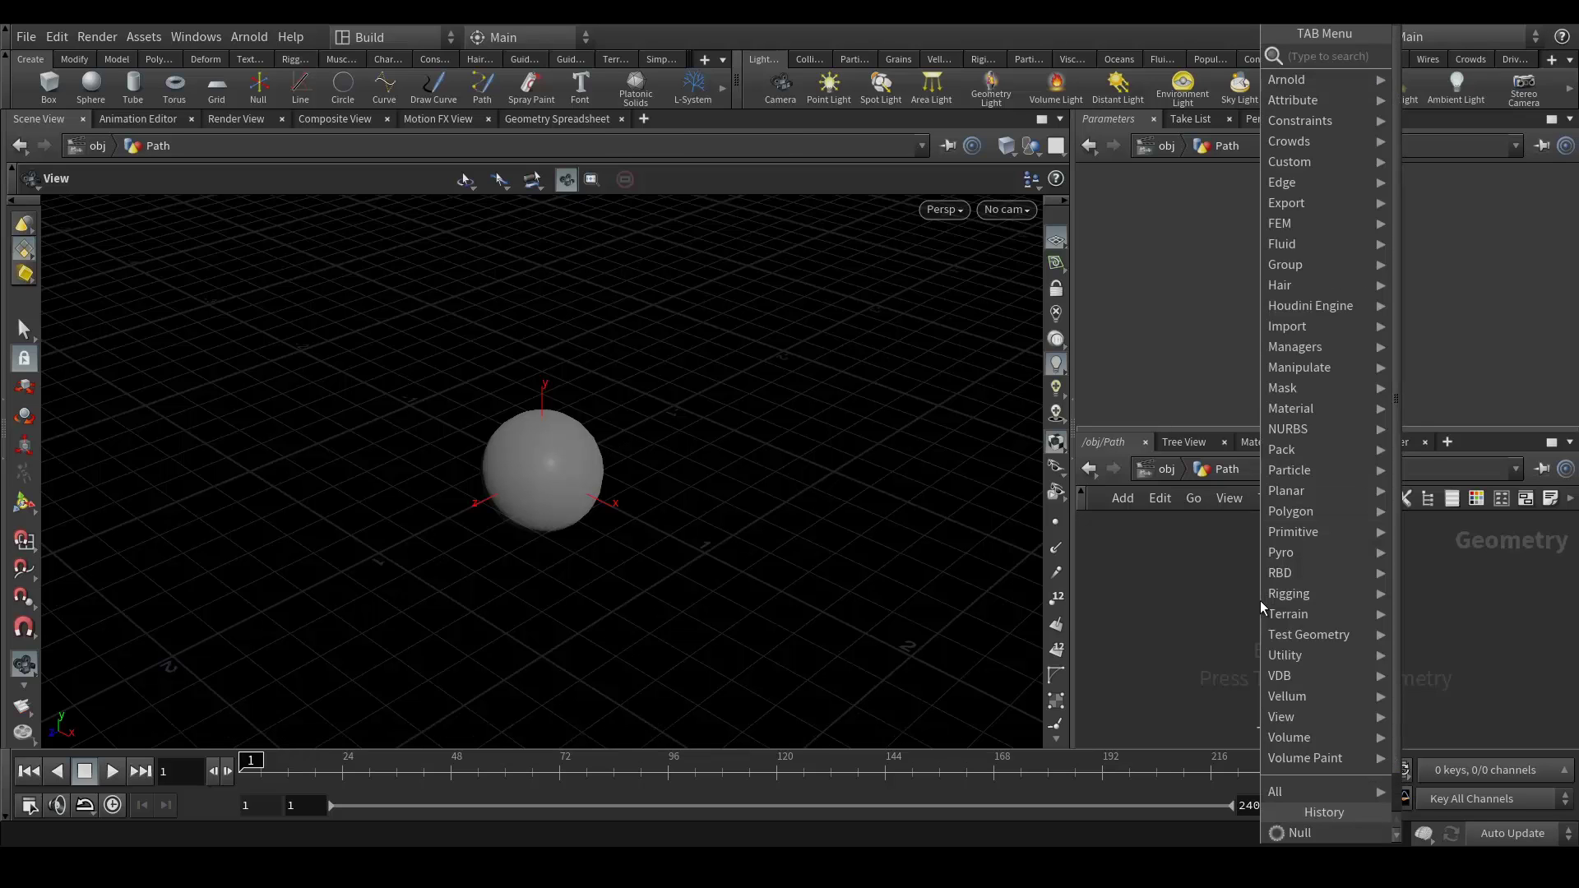
{"action": "type", "text": "cur"}
{"action": "key", "text": "Return"}
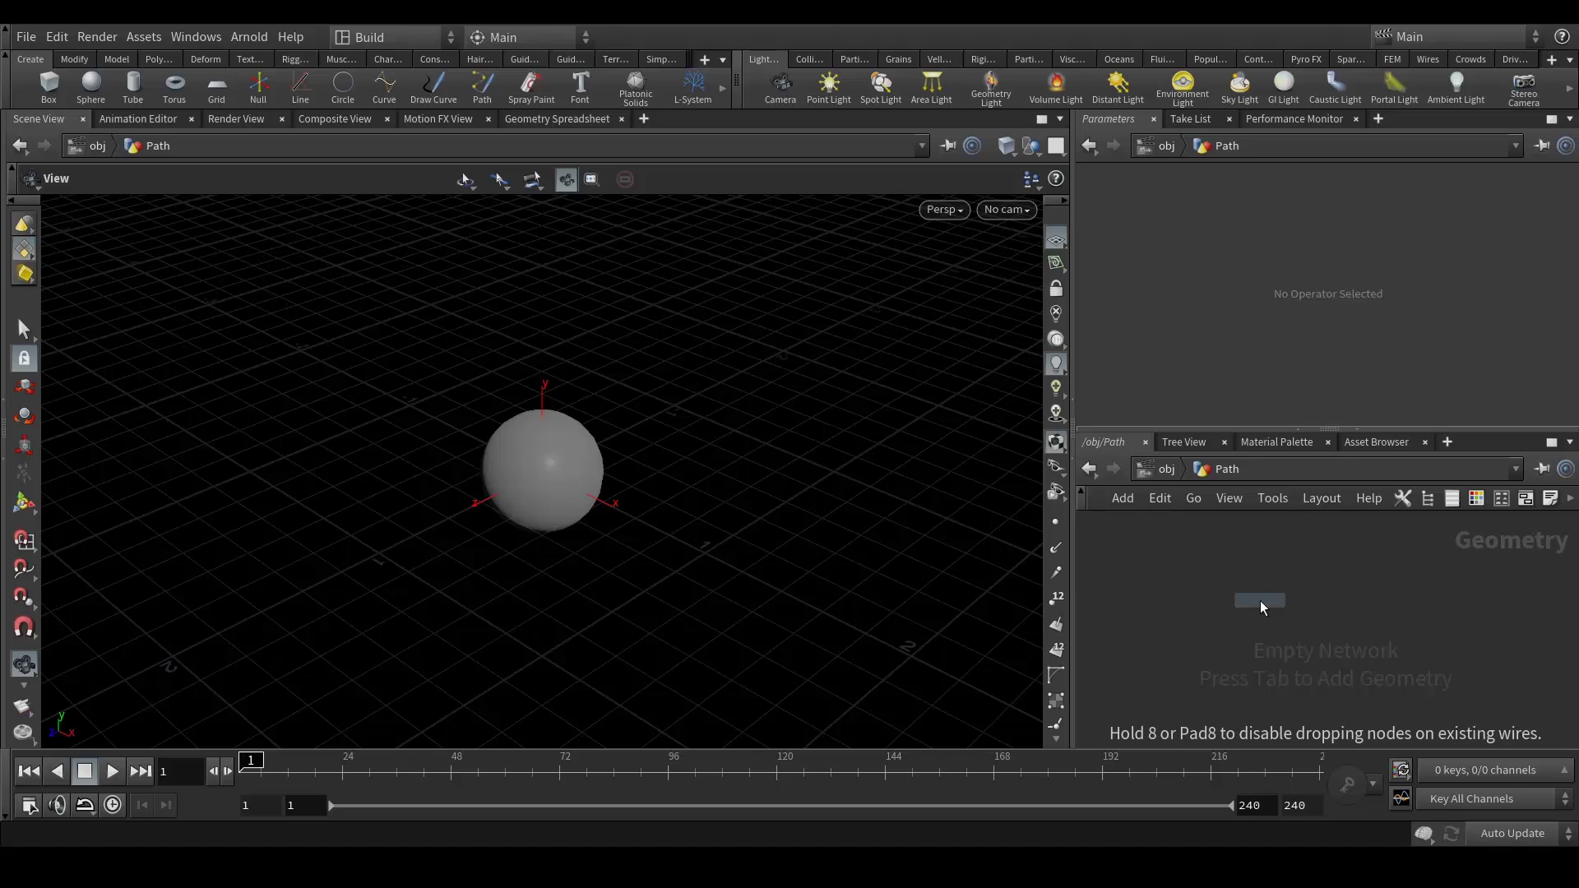
{"action": "left_click", "coordinate": [1262, 606]}
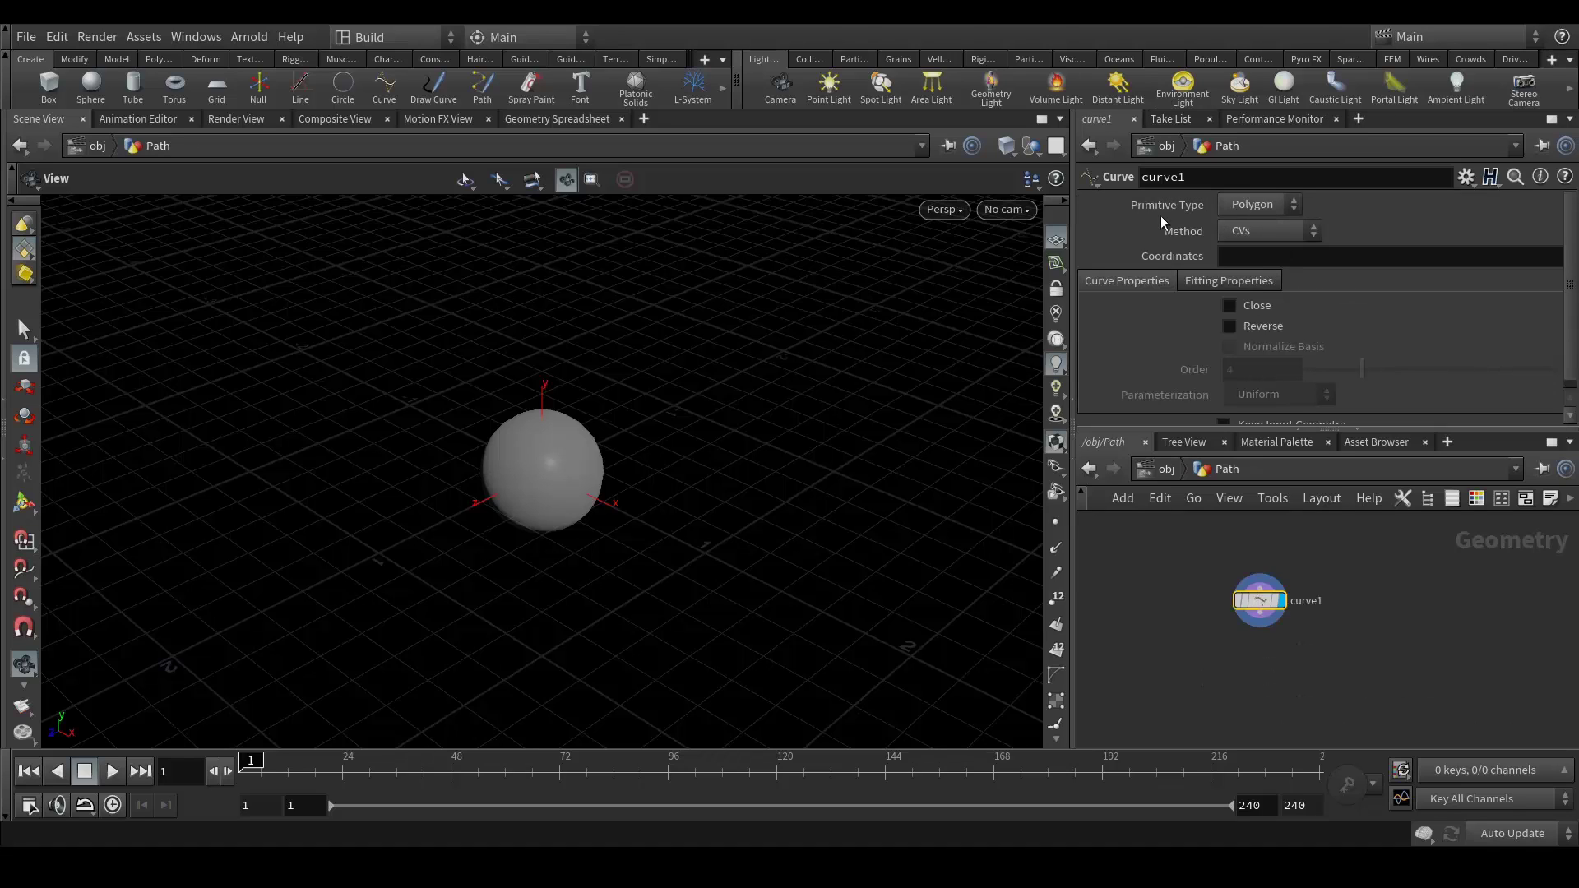
{"action": "left_click", "coordinate": [1267, 207]}
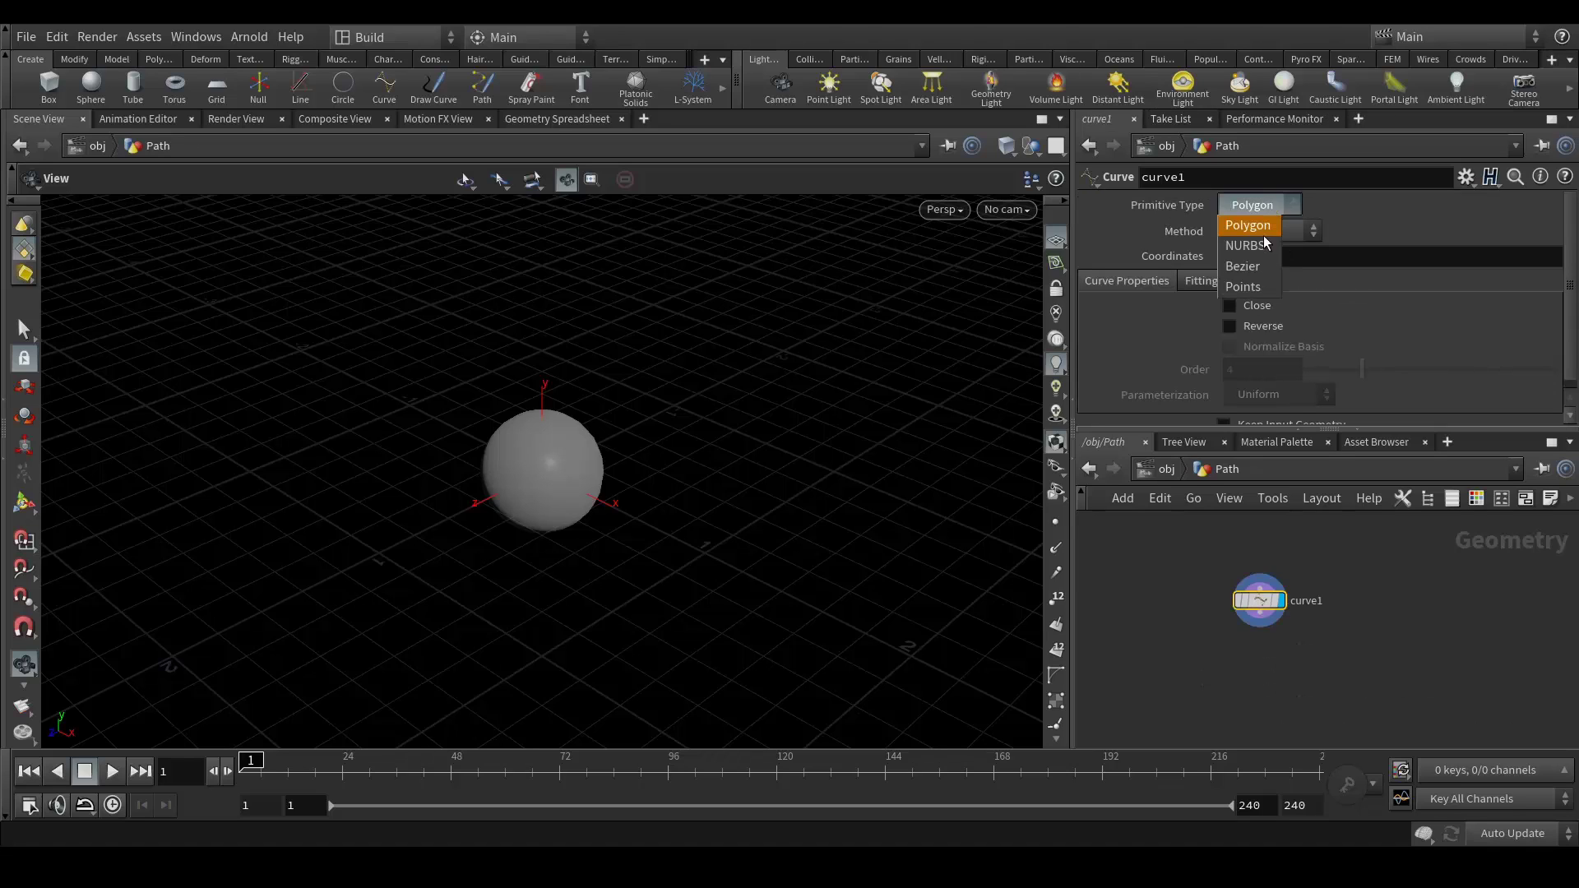
{"action": "left_click", "coordinate": [1271, 240]}
- Show the curve's handle and switch the viewport to the front view with the sphere in frame for drawing
{"action": "mouse_move", "coordinate": [618, 458]}
{"action": "left_mouse_down"}
{"action": "mouse_move", "coordinate": [641, 443]}
{"action": "mouse_move", "coordinate": [624, 448]}
{"action": "left_mouse_up"}
{"action": "middle_click_drag", "start_coordinate": [623, 448], "coordinate": [558, 505]}
{"action": "right_click_drag", "start_coordinate": [557, 505], "coordinate": [541, 496]}
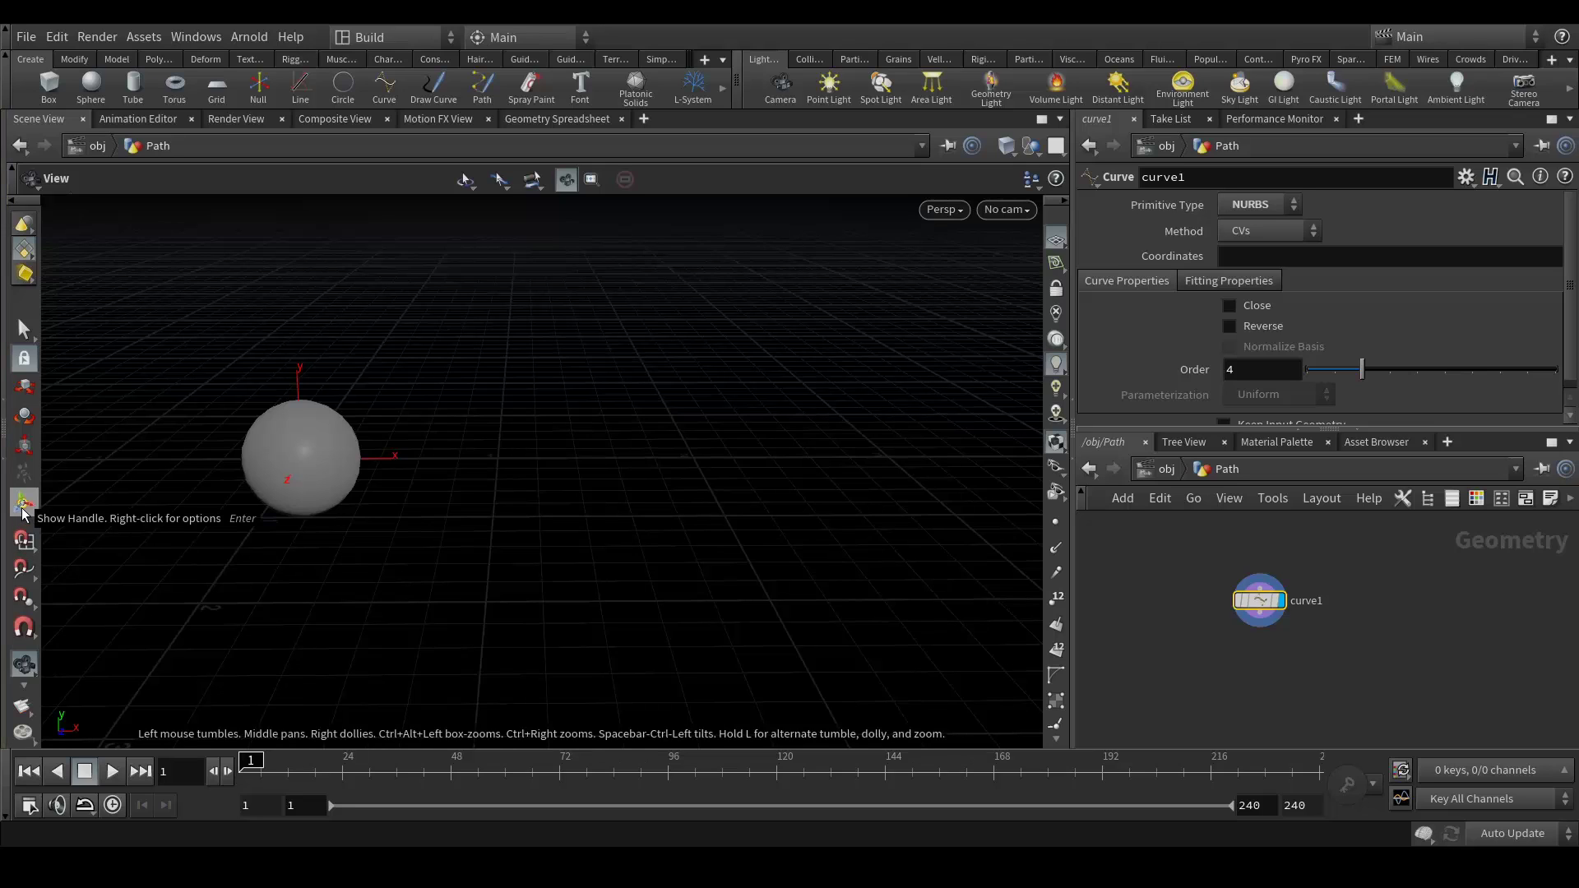
{"action": "left_click", "coordinate": [23, 507]}
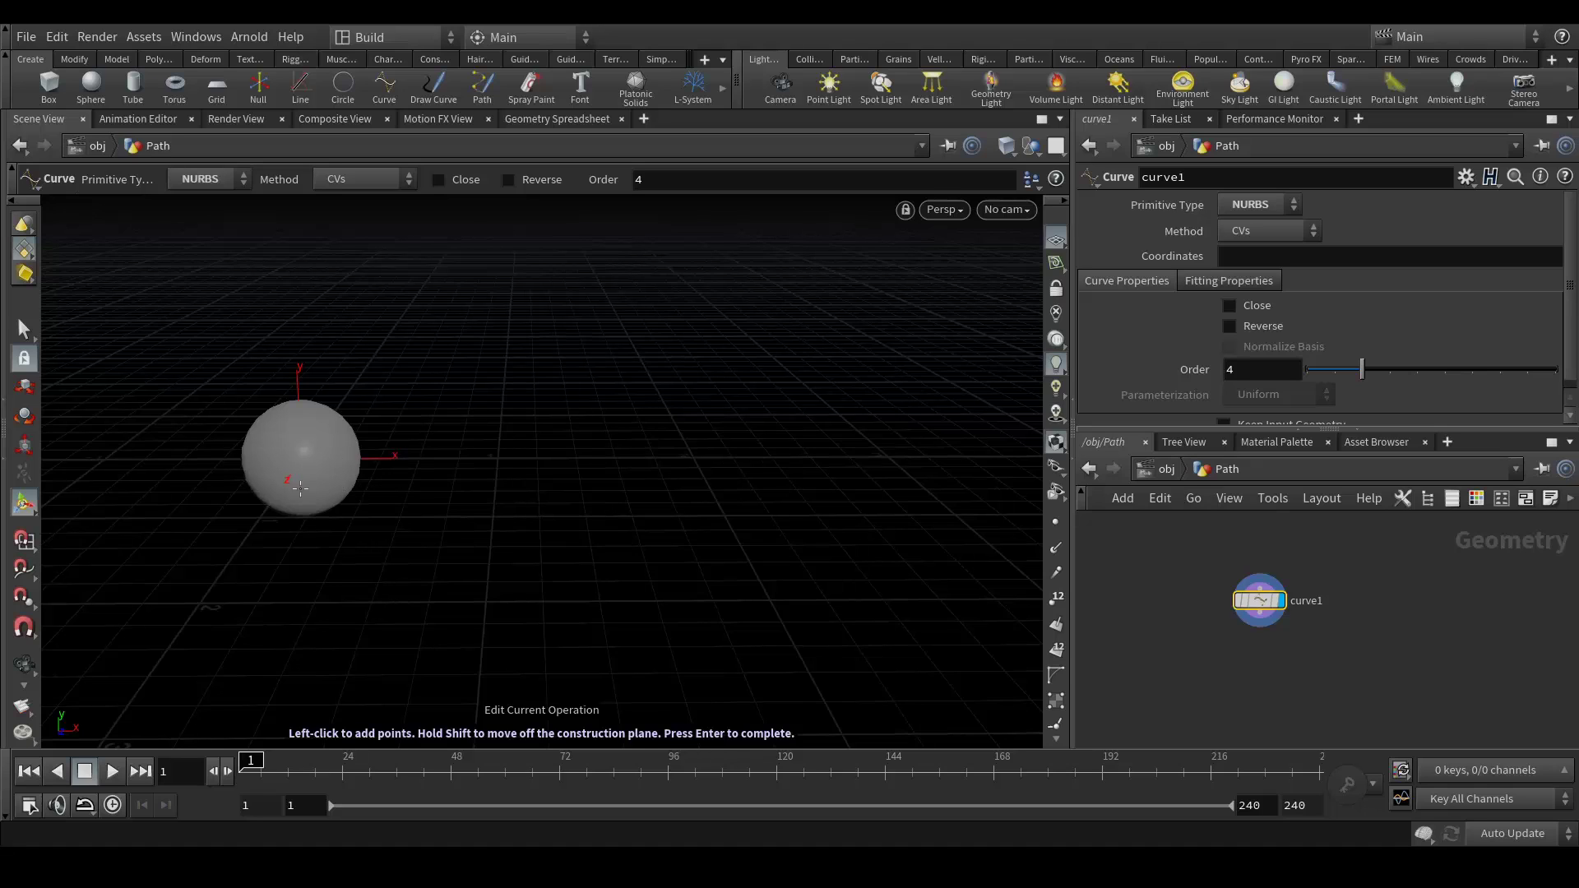
{"action": "left_click", "coordinate": [939, 209]}
{"action": "mouse_move", "coordinate": [954, 257]}
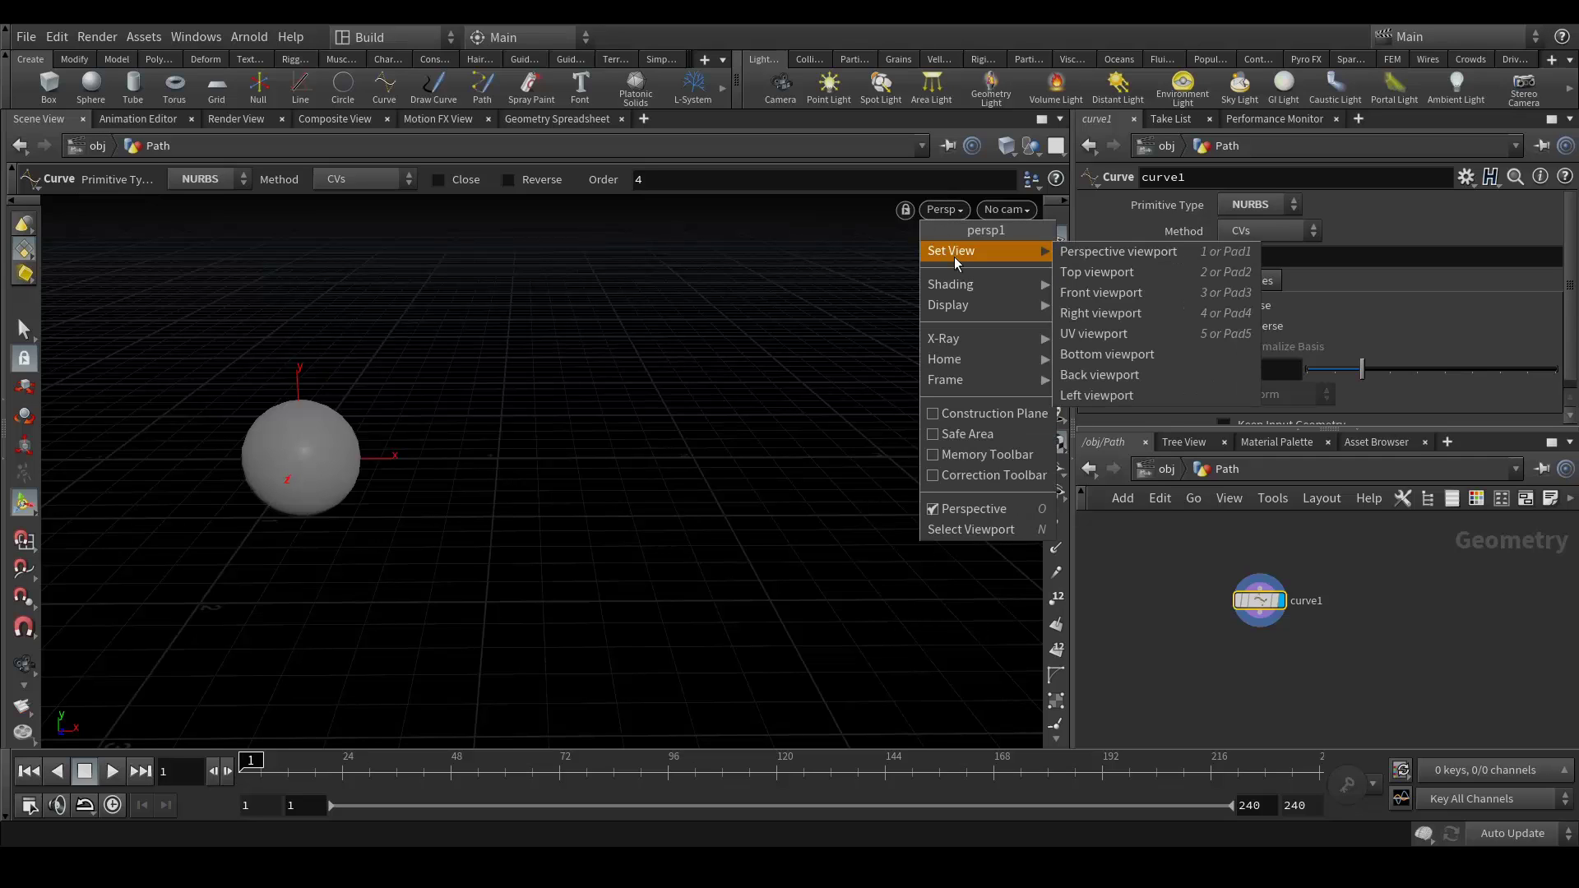
{"action": "left_click", "coordinate": [1105, 293]}
{"action": "scroll", "coordinate": [423, 416], "scroll_direction": "down", "scroll_amount": 5}
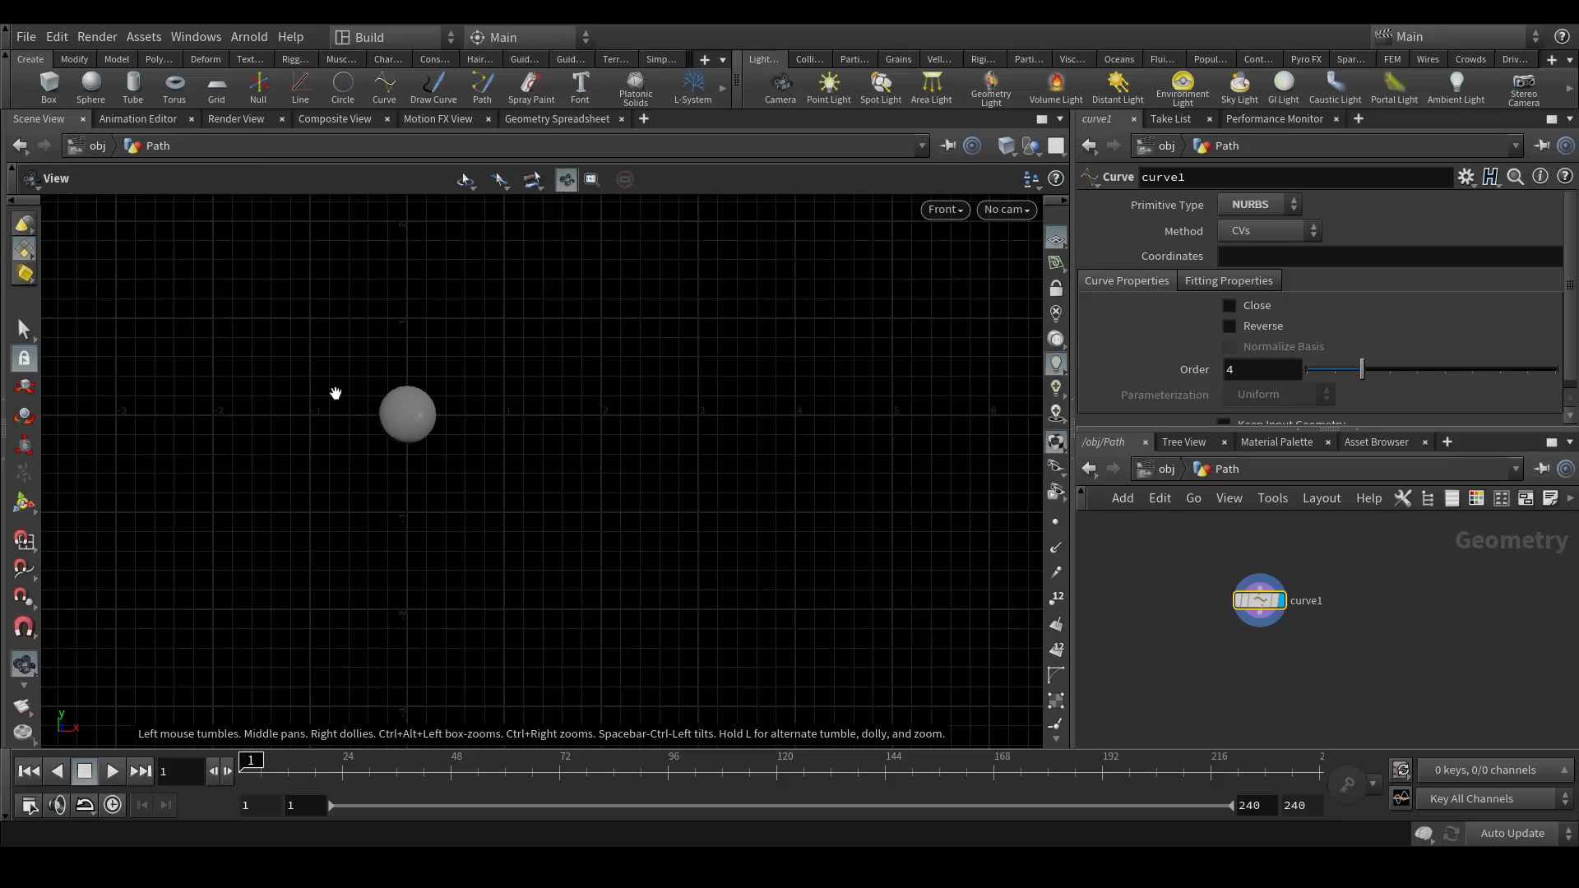
{"action": "scroll", "coordinate": [356, 395], "scroll_direction": "up", "scroll_amount": 1}
{"action": "middle_click_drag", "start_coordinate": [603, 419], "coordinate": [504, 441]}
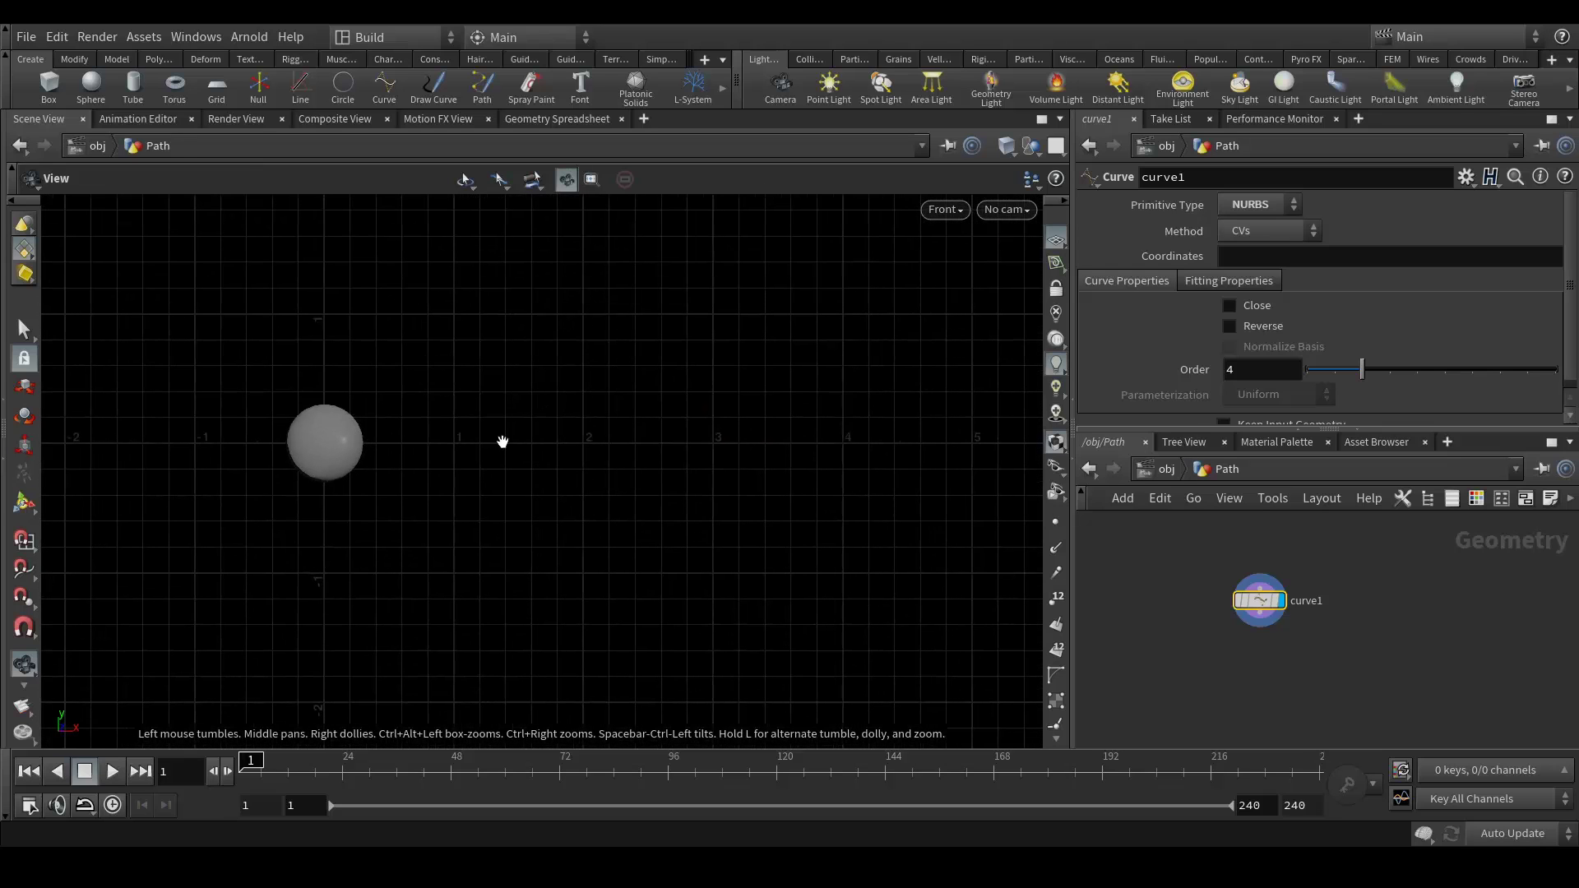
{"action": "key", "text": "Return"}
- Draw a wavy NURBS curve with four crests, starting at the sphere and running along X to about 19 units
{"action": "middle_click_drag", "start_coordinate": [412, 444], "coordinate": [310, 455]}
{"action": "left_click", "coordinate": [271, 455]}
{"action": "left_click", "coordinate": [377, 382]}
{"action": "left_click", "coordinate": [439, 329]}
{"action": "key", "text": "ctrl+z"}
{"action": "left_click", "coordinate": [533, 338]}
{"action": "left_click", "coordinate": [638, 379]}
{"action": "left_click", "coordinate": [775, 450]}
{"action": "left_click", "coordinate": [916, 487]}
{"action": "left_click", "coordinate": [1005, 378]}
{"action": "key", "text": "Escape"}
{"action": "middle_click_drag", "start_coordinate": [957, 387], "coordinate": [589, 409], "text": "alt"}
{"action": "left_click", "coordinate": [730, 342]}
{"action": "left_click", "coordinate": [865, 337]}
{"action": "left_click", "coordinate": [966, 427]}
{"action": "middle_click_drag", "start_coordinate": [1024, 461], "coordinate": [637, 471], "text": "alt"}
{"action": "left_click", "coordinate": [713, 504]}
{"action": "left_click", "coordinate": [816, 499]}
{"action": "left_click", "coordinate": [963, 394]}
{"action": "middle_click_drag", "start_coordinate": [963, 396], "coordinate": [661, 454], "text": "alt"}
{"action": "left_click", "coordinate": [783, 402]}
{"action": "left_click", "coordinate": [932, 411]}
{"action": "left_click", "coordinate": [989, 475]}
{"action": "middle_click_drag", "start_coordinate": [905, 524], "coordinate": [757, 500], "text": "alt"}
{"action": "left_click", "coordinate": [986, 411]}
{"action": "left_click", "coordinate": [1038, 354]}
{"action": "middle_click_drag", "start_coordinate": [939, 389], "coordinate": [638, 456], "text": "alt"}
{"action": "left_click", "coordinate": [856, 418]}
{"action": "left_click", "coordinate": [946, 478]}
{"action": "left_click", "coordinate": [1014, 539]}
{"action": "key", "text": "Return"}
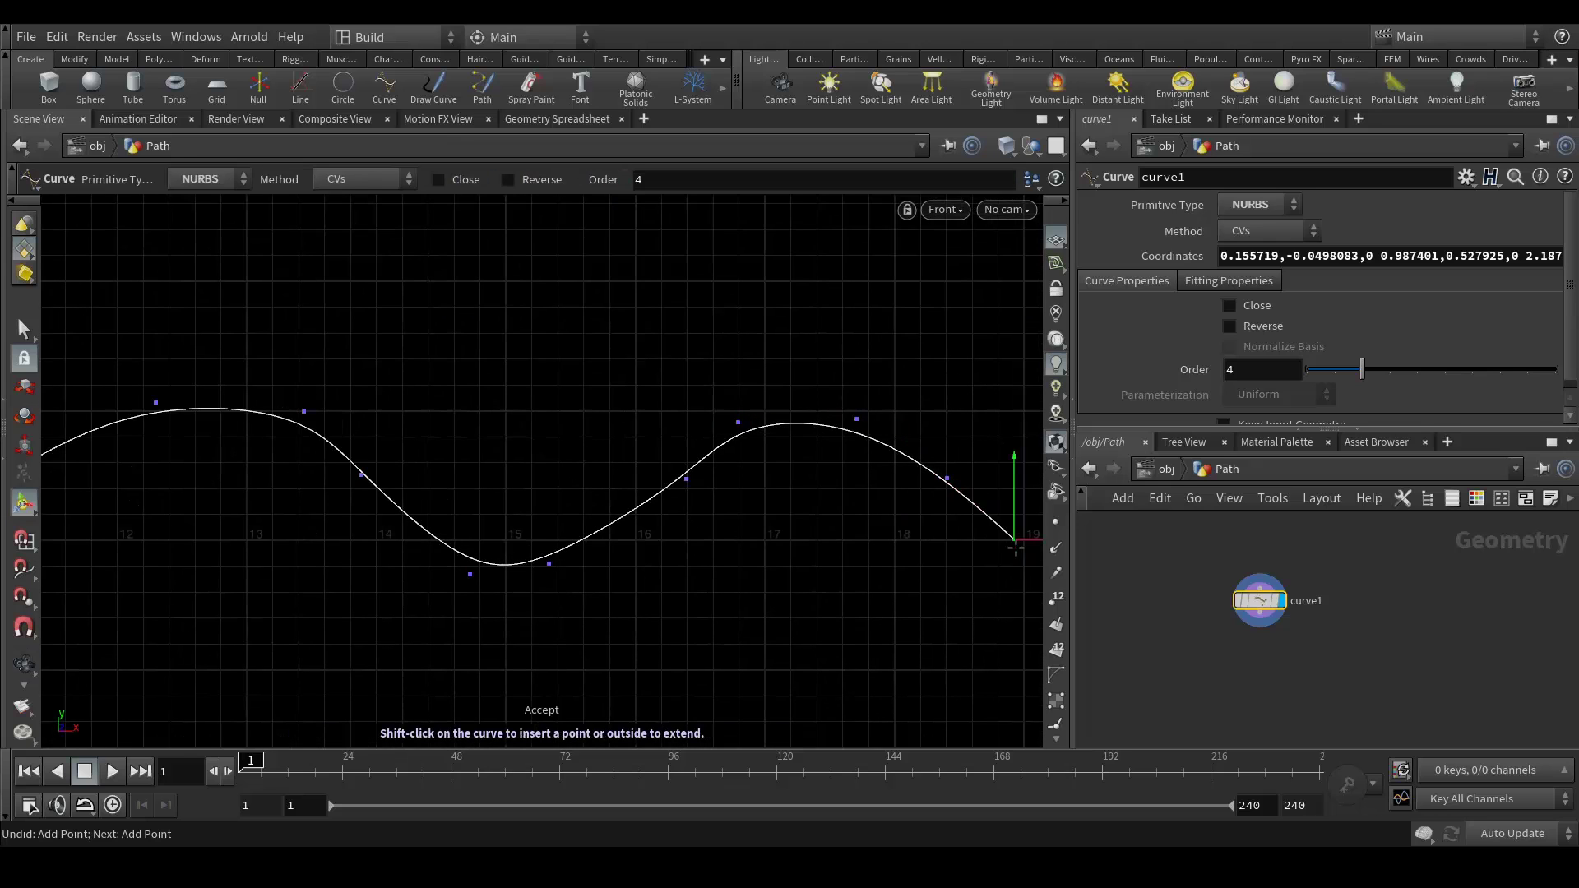
- Leave curve editing for the Select tool and switch the viewport back to perspective to view the whole path
{"action": "scroll", "coordinate": [664, 424], "scroll_direction": "down", "scroll_amount": 2}
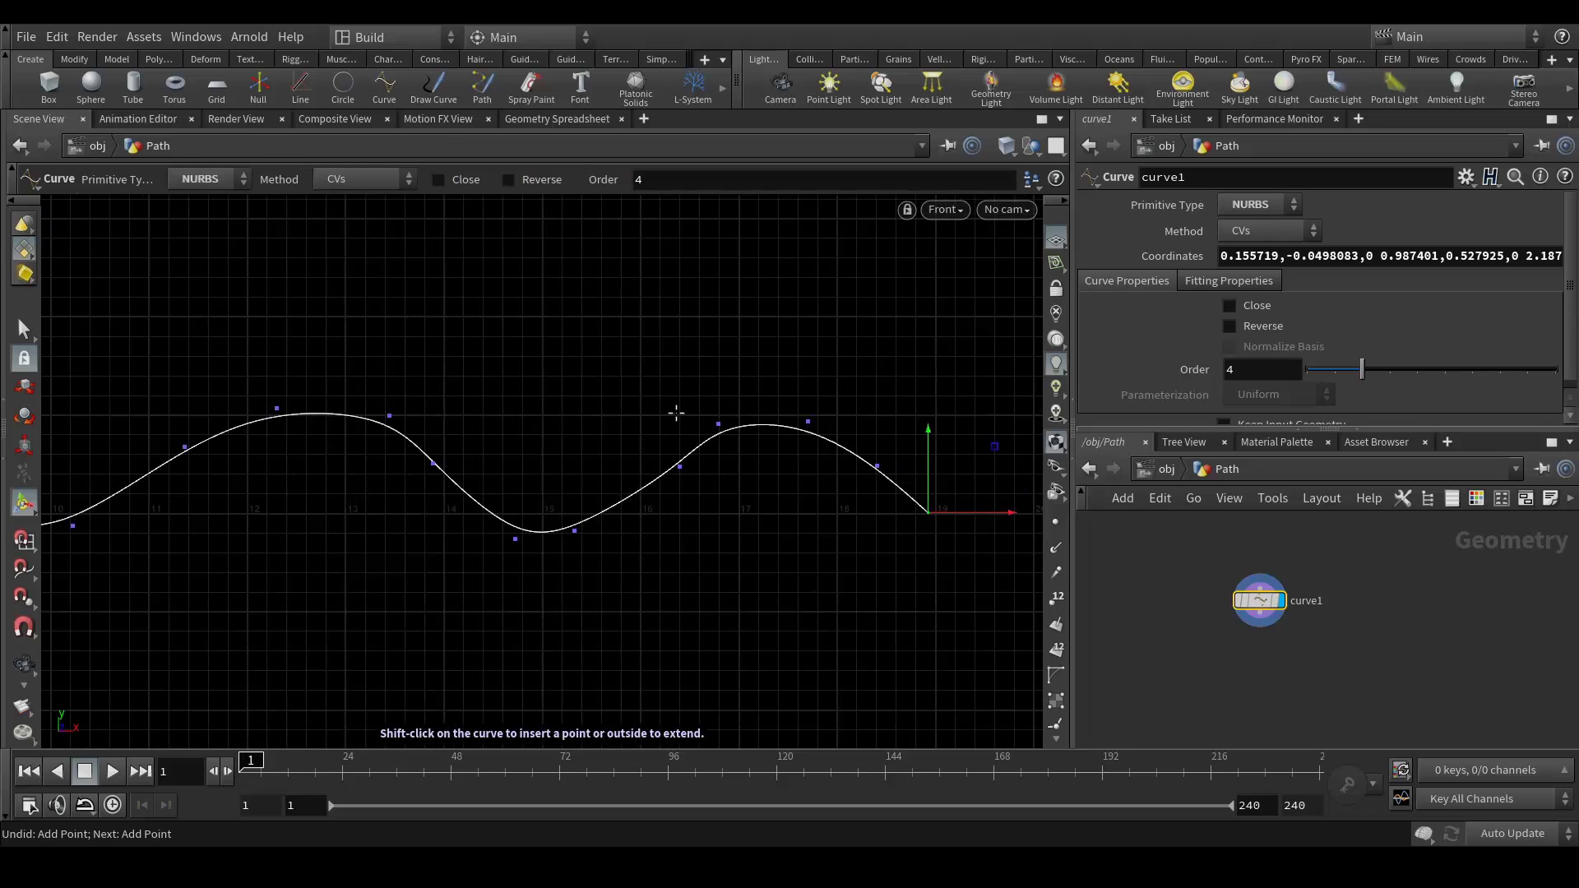
{"action": "scroll", "coordinate": [720, 427], "scroll_direction": "down", "scroll_amount": 5}
{"action": "mouse_move", "coordinate": [360, 448]}
{"action": "middle_mouse_down", "text": "alt"}
{"action": "mouse_move", "coordinate": [786, 437]}
{"action": "mouse_move", "coordinate": [402, 443]}
{"action": "mouse_move", "coordinate": [519, 451]}
{"action": "mouse_move", "coordinate": [402, 444]}
{"action": "mouse_move", "coordinate": [419, 427]}
{"action": "mouse_move", "coordinate": [375, 422]}
{"action": "middle_mouse_up", "text": "alt"}
{"action": "key", "text": "Return"}
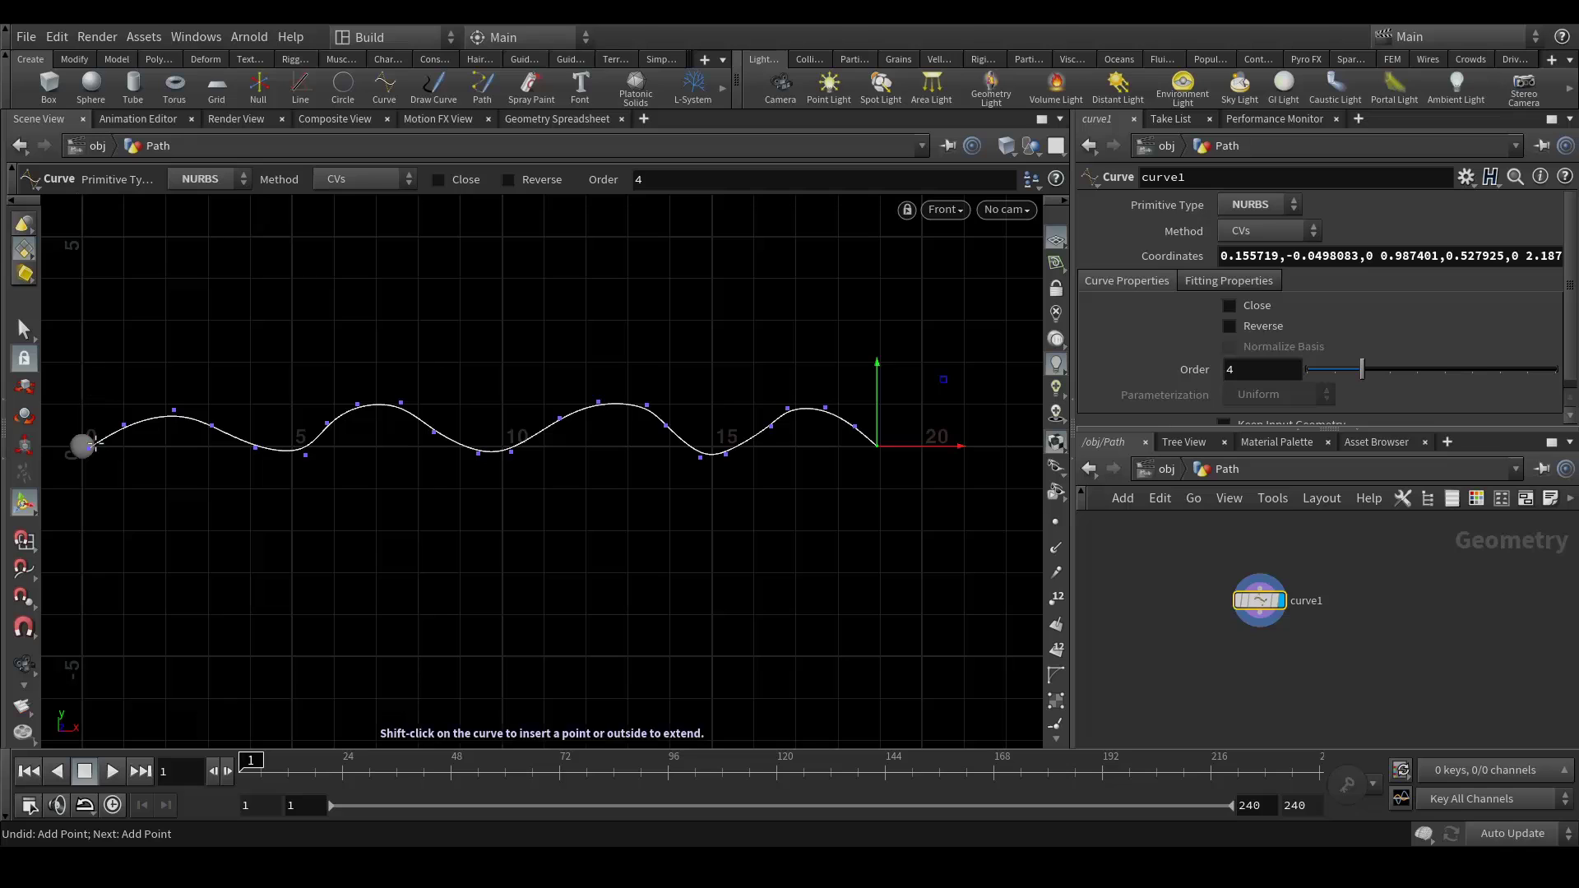
{"action": "key", "text": "s"}
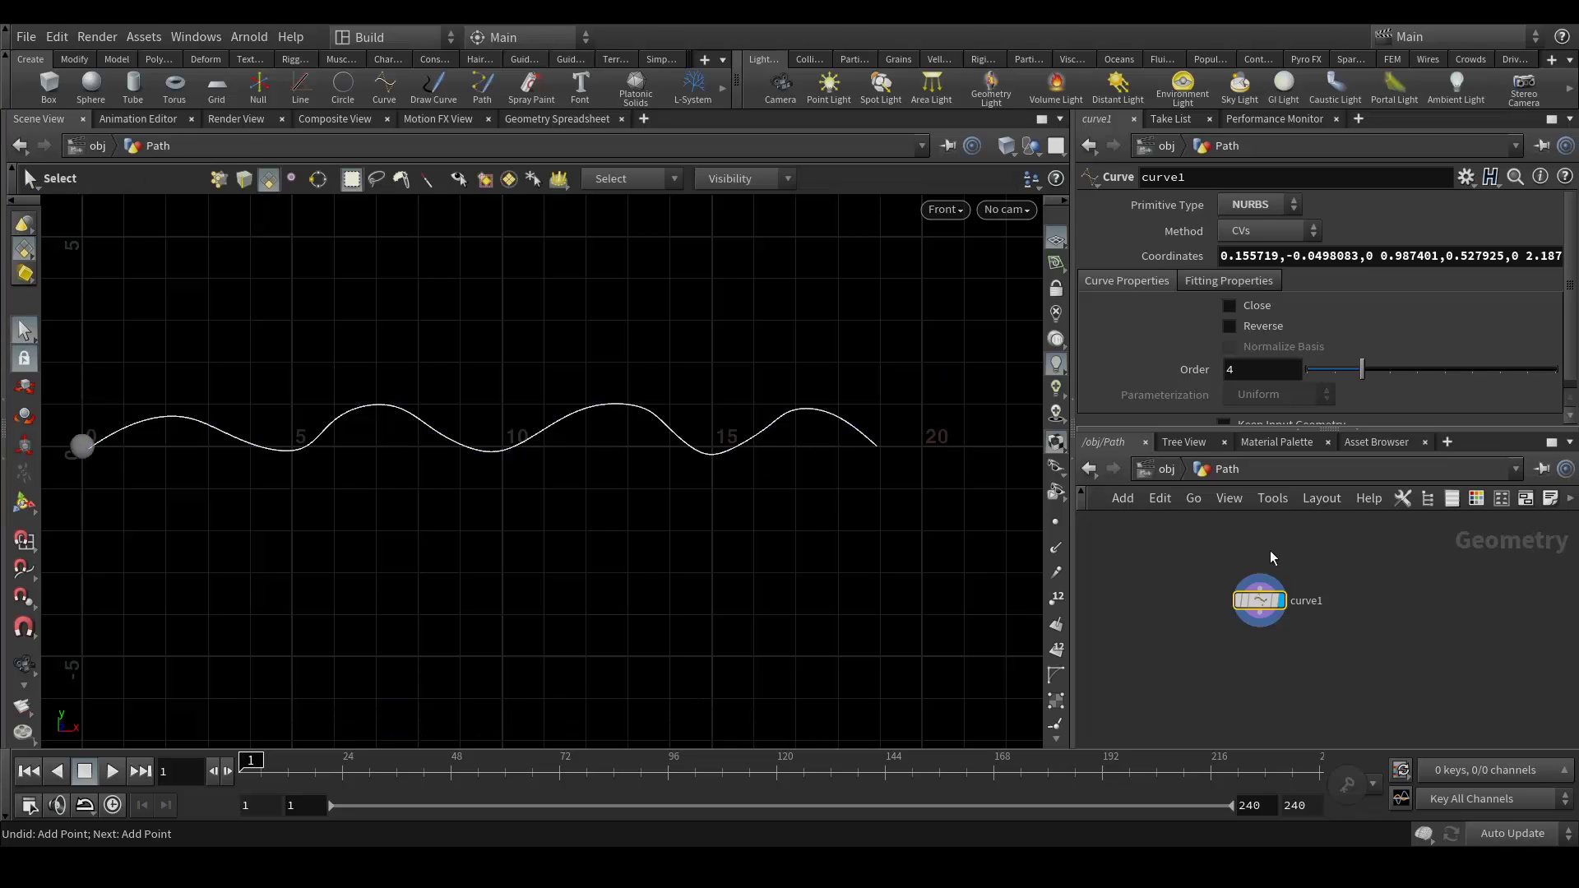
{"action": "left_click", "coordinate": [943, 209]}
{"action": "mouse_move", "coordinate": [962, 251]}
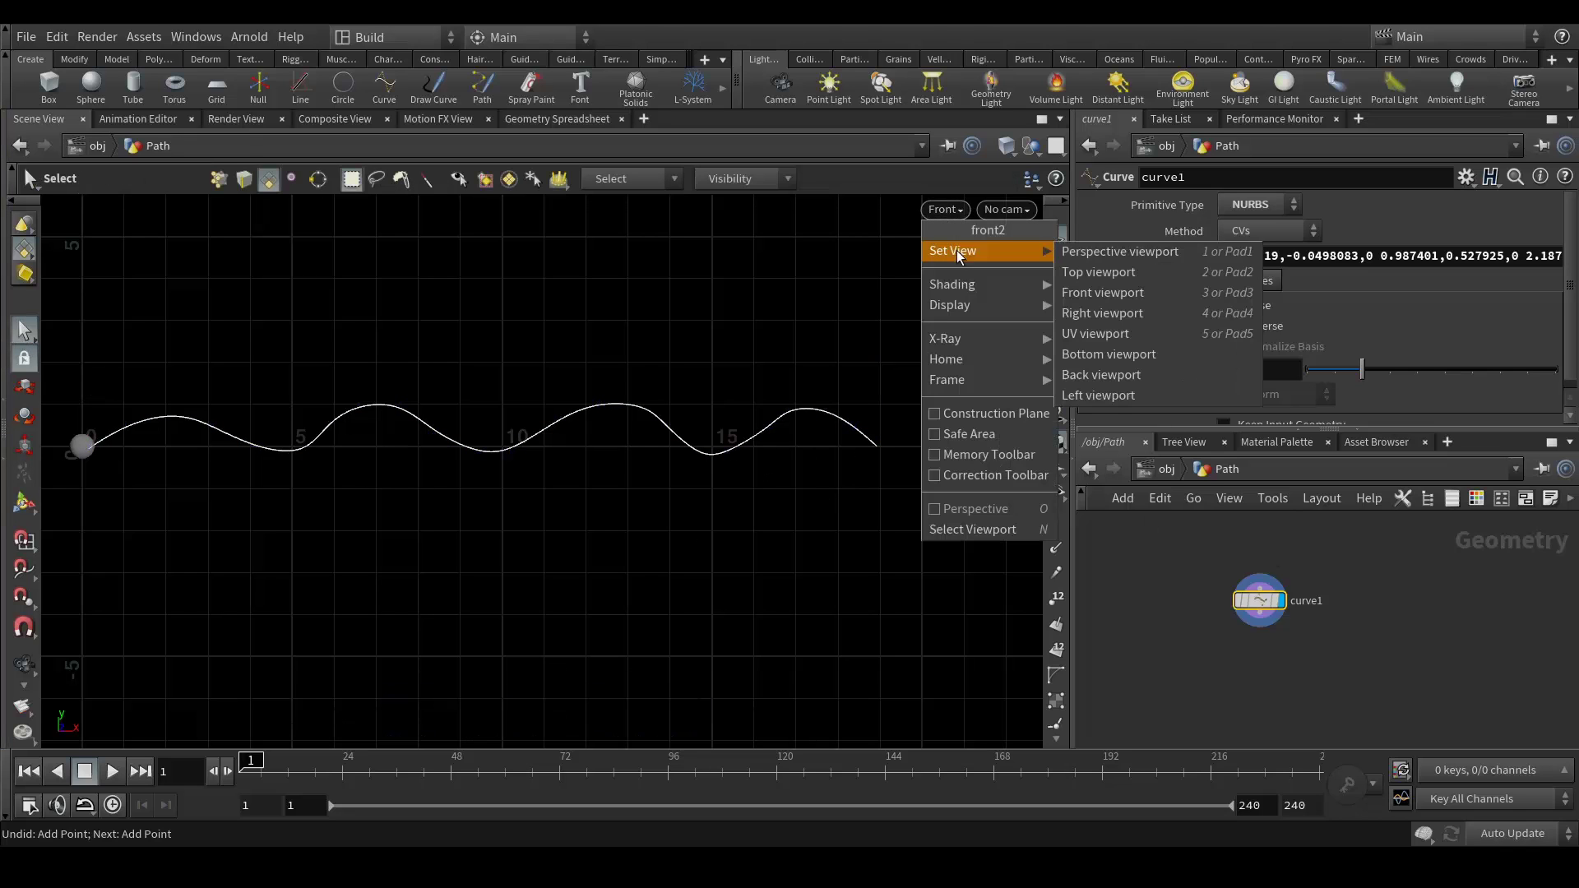
{"action": "left_click", "coordinate": [1145, 256]}
{"action": "scroll", "coordinate": [272, 439], "scroll_direction": "down", "scroll_amount": 6, "text": "alt"}
{"action": "left_click_drag", "start_coordinate": [267, 434], "coordinate": [499, 453]}
{"action": "left_click_drag", "start_coordinate": [372, 439], "coordinate": [355, 410], "text": "alt"}
{"action": "middle_click_drag", "start_coordinate": [609, 409], "coordinate": [337, 422], "text": "alt"}
{"action": "scroll", "coordinate": [546, 398], "scroll_direction": "down", "scroll_amount": 1, "text": "alt"}
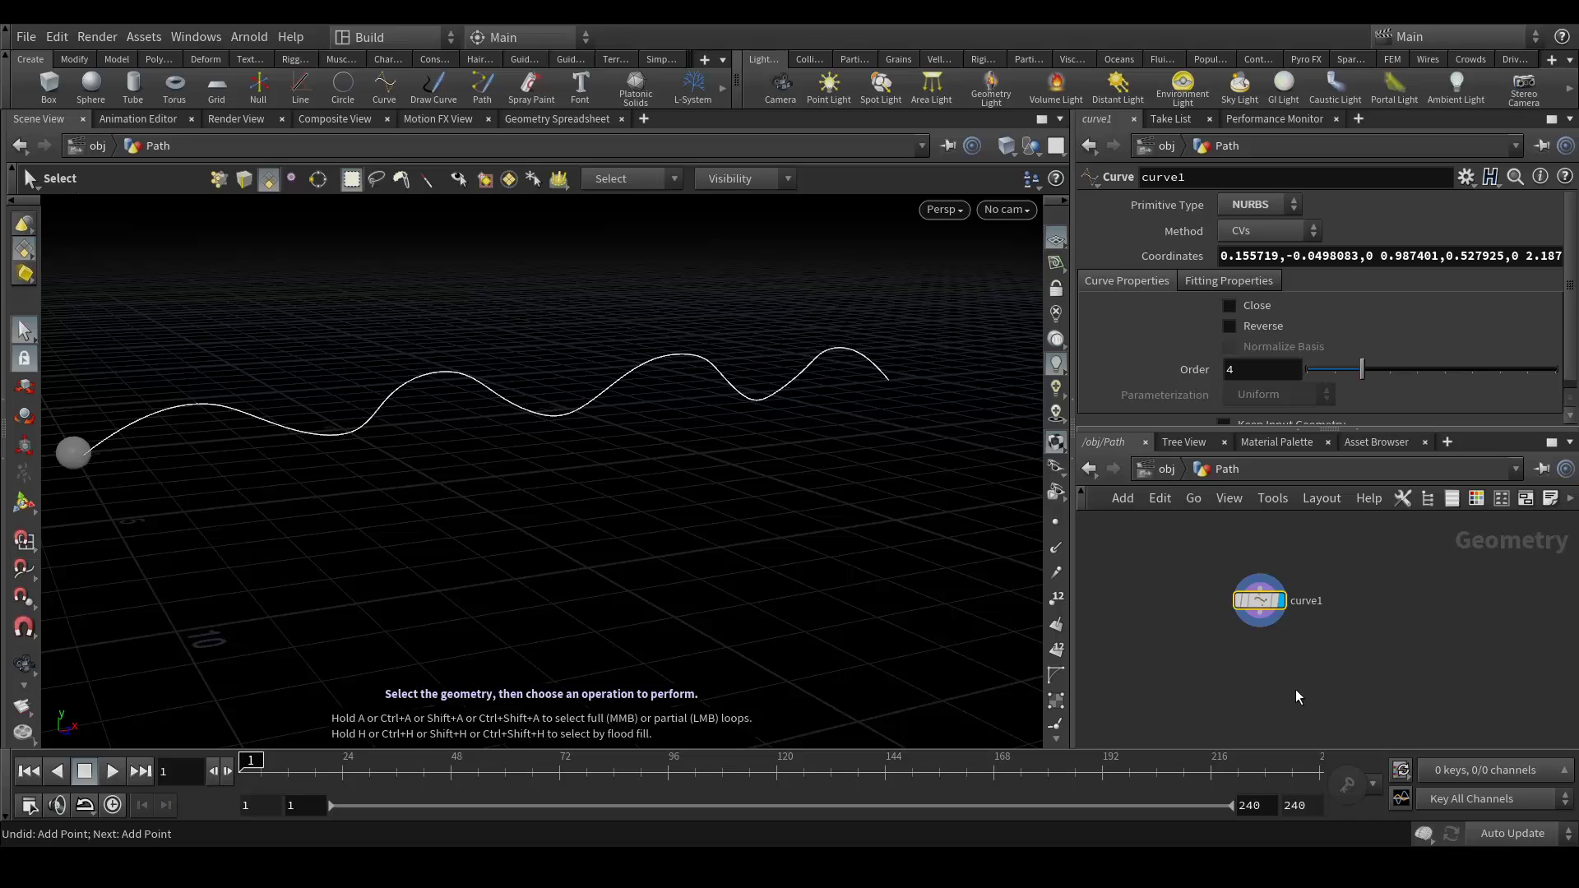
- Wire a displayed Null node named OUT_PATH after the curve and return to the object level
{"action": "left_click", "coordinate": [1285, 602]}
{"action": "key", "text": "Tab"}
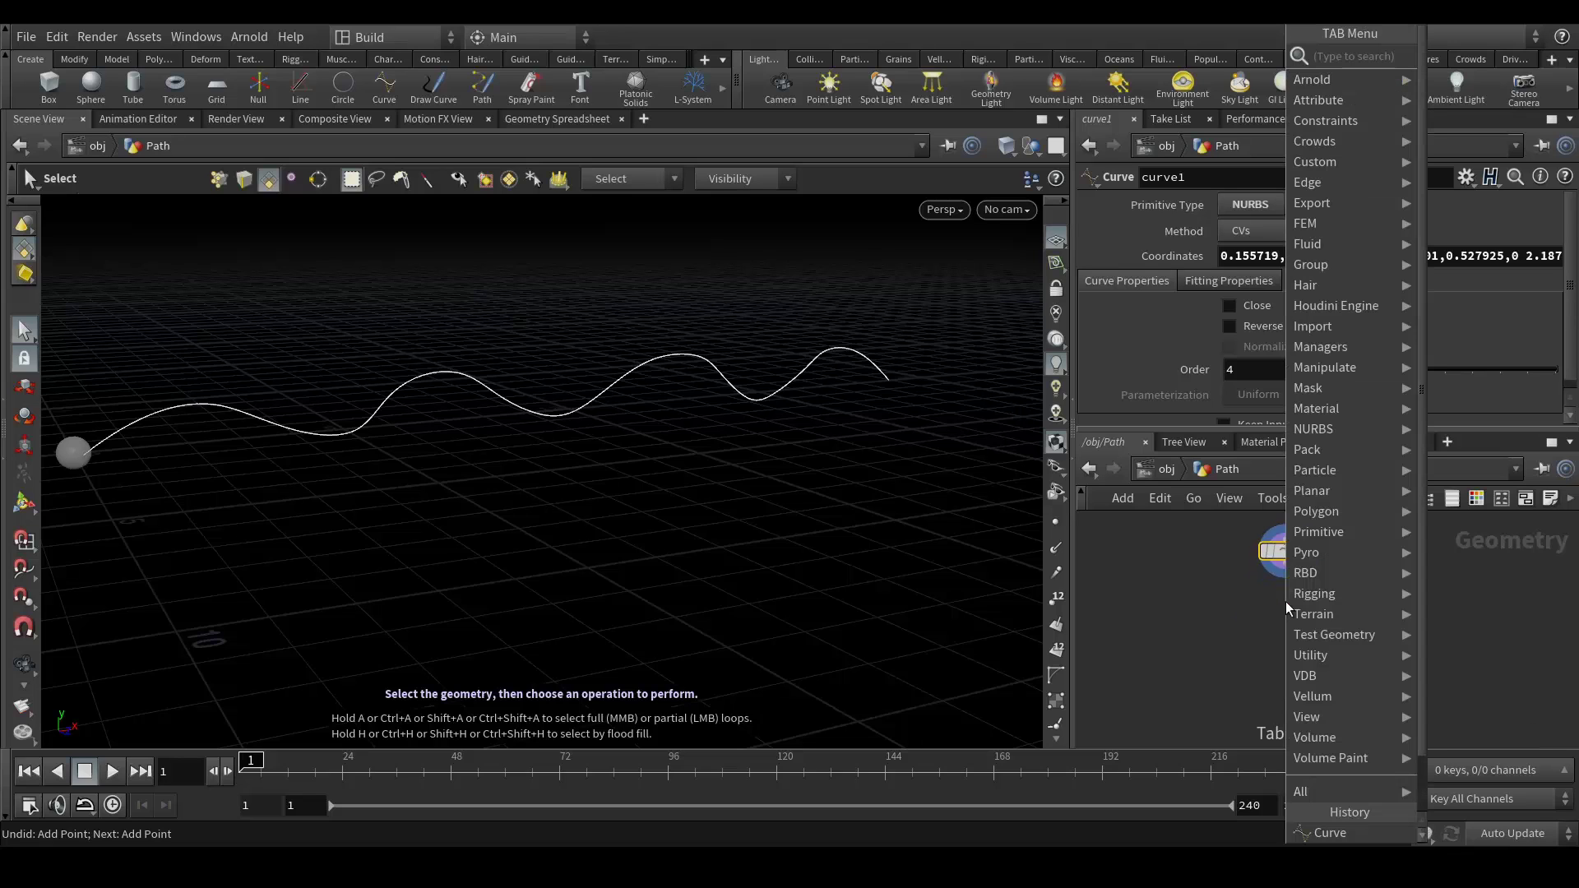
{"action": "type", "text": "nu"}
{"action": "key", "text": "Return"}
{"action": "left_click", "coordinate": [1285, 603]}
{"action": "left_click", "coordinate": [1328, 609]}
{"action": "type", "text": "OUT"}
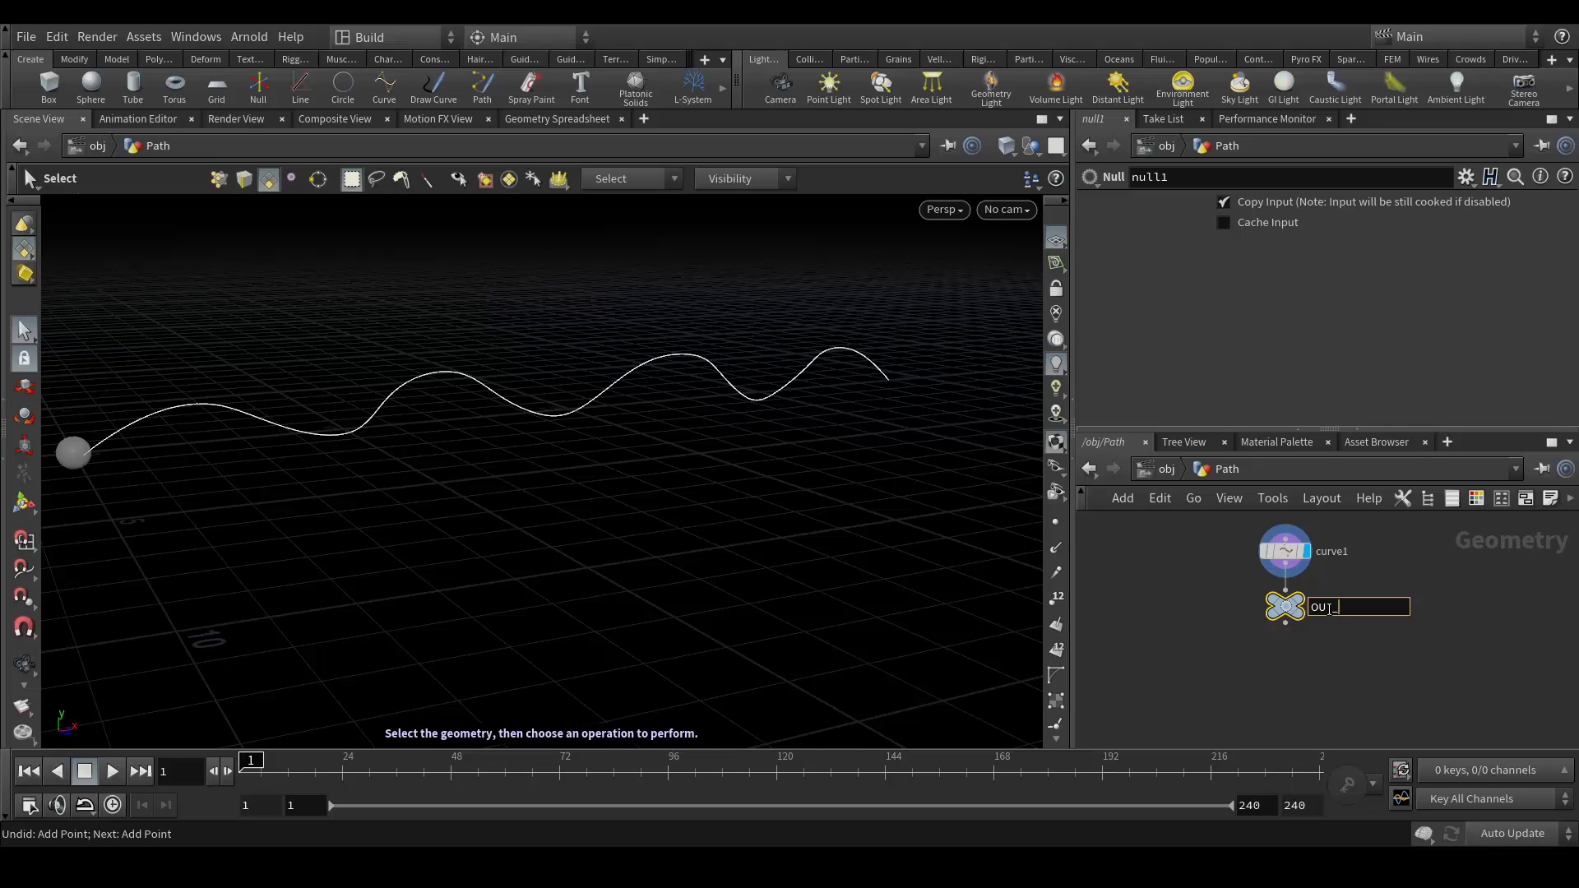
{"action": "type", "text": "_PATH"}
{"action": "key", "text": "Return"}
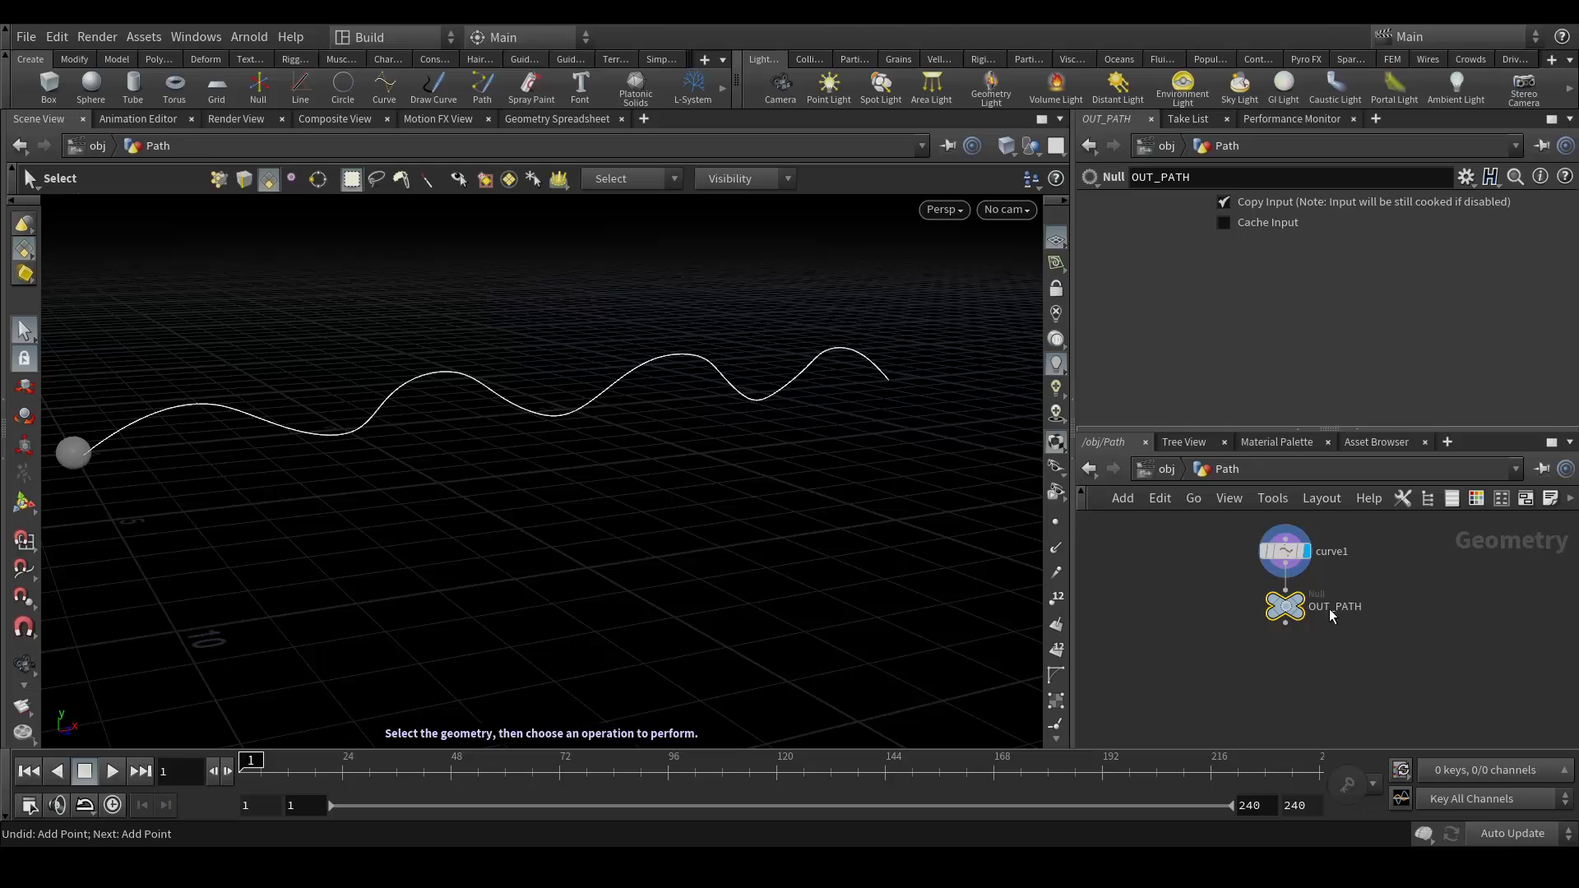
{"action": "left_click", "coordinate": [1299, 622]}
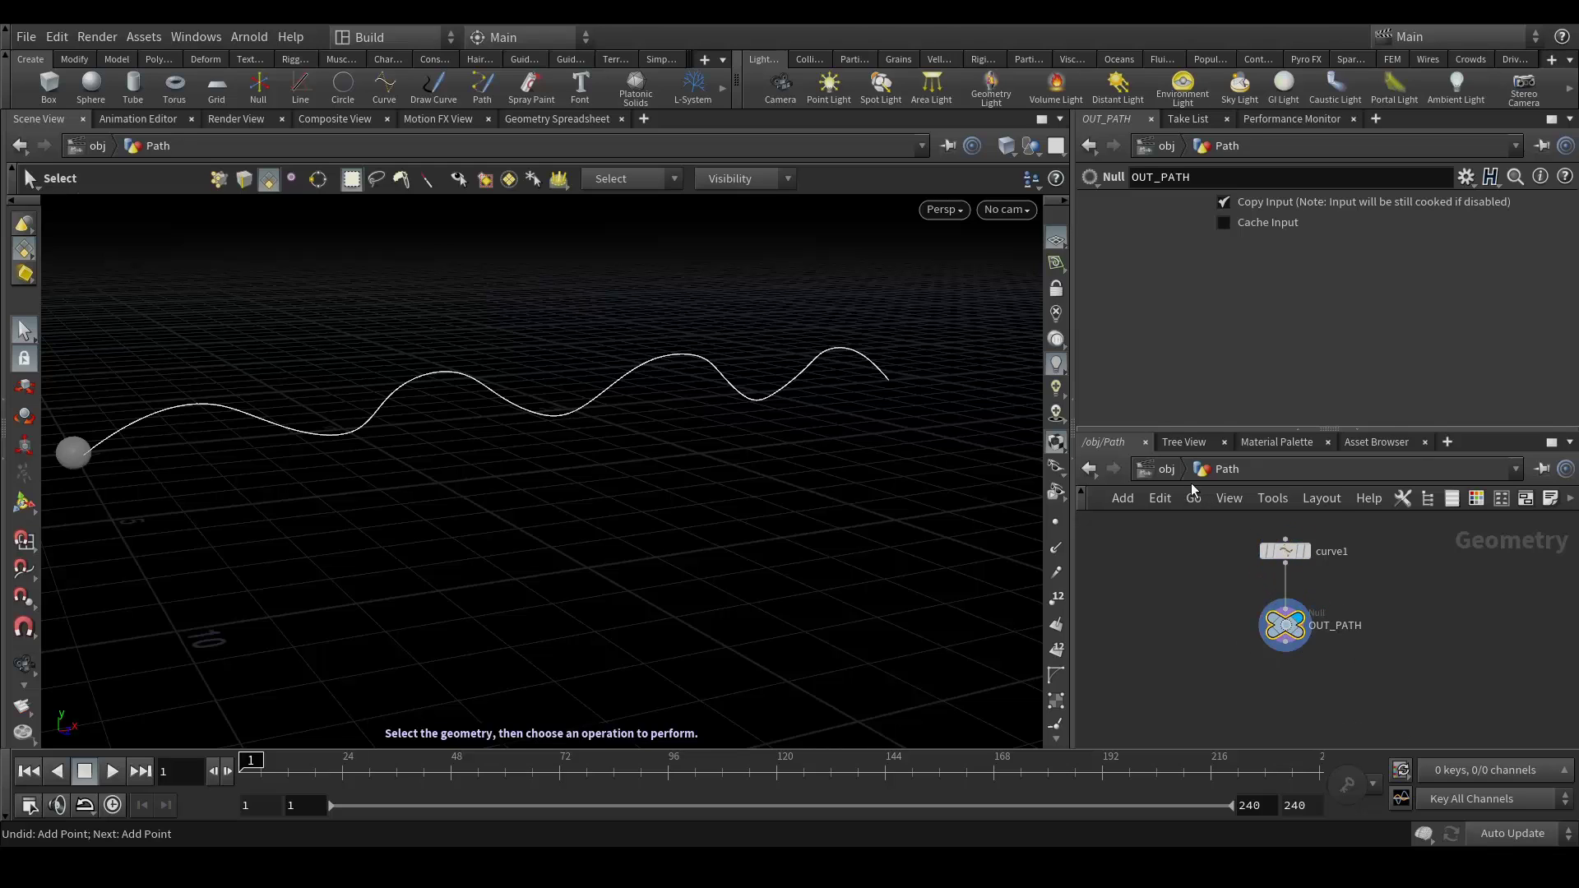
{"action": "key", "text": "u"}
- Move the Bubbles and Meshing nodes farther away from the Emitter and Path nodes
{"action": "middle_click_drag", "start_coordinate": [1331, 664], "coordinate": [1304, 657]}
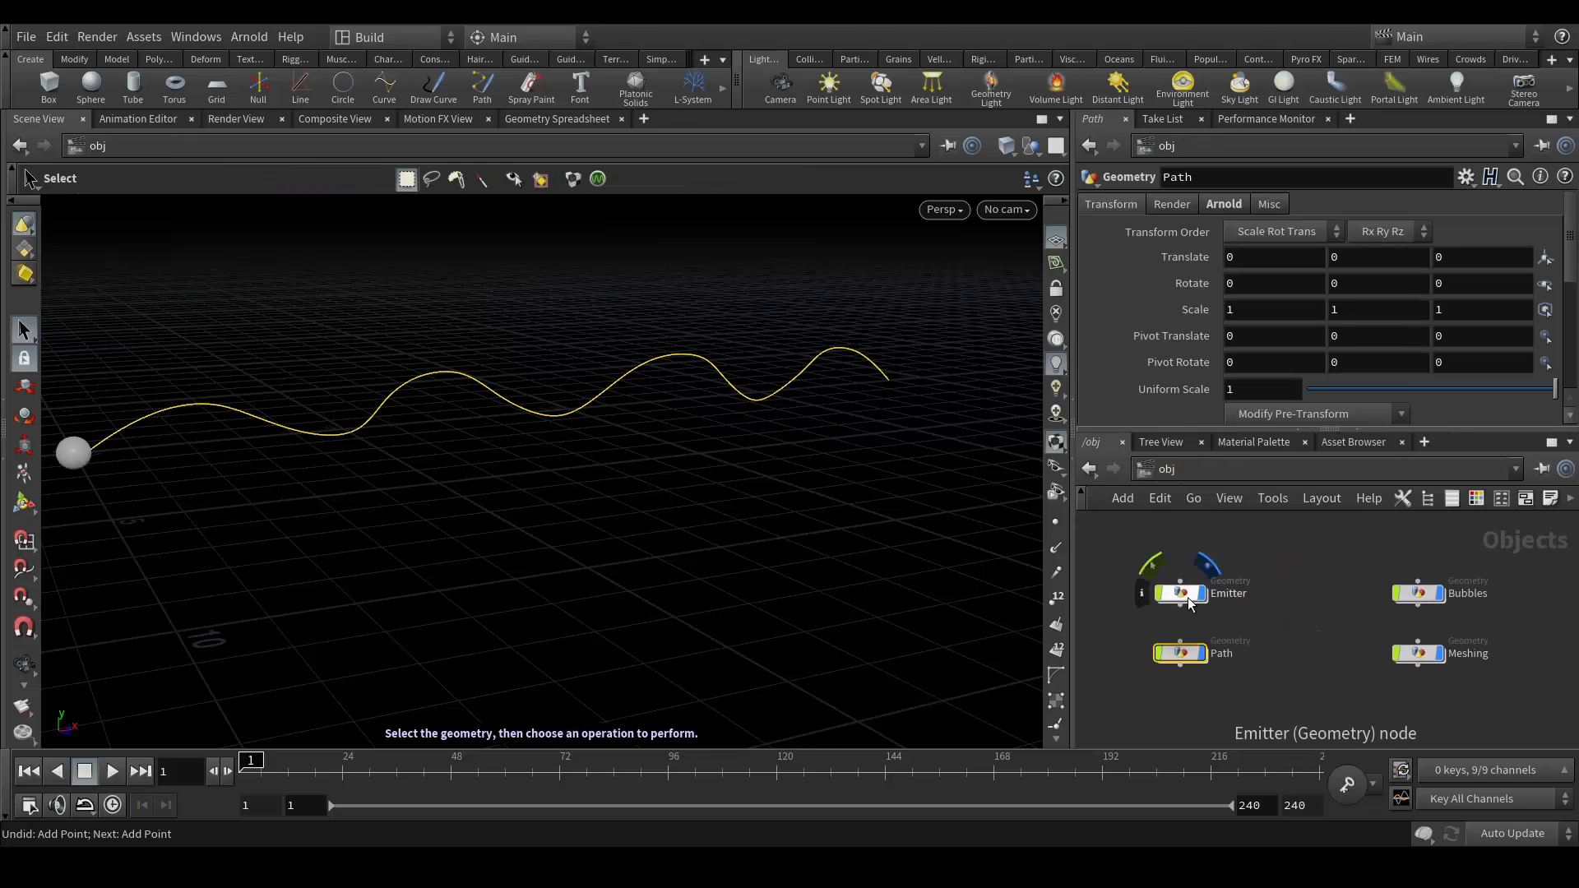
{"action": "left_click", "coordinate": [1187, 598]}
{"action": "left_click_drag", "start_coordinate": [1334, 564], "coordinate": [1498, 654]}
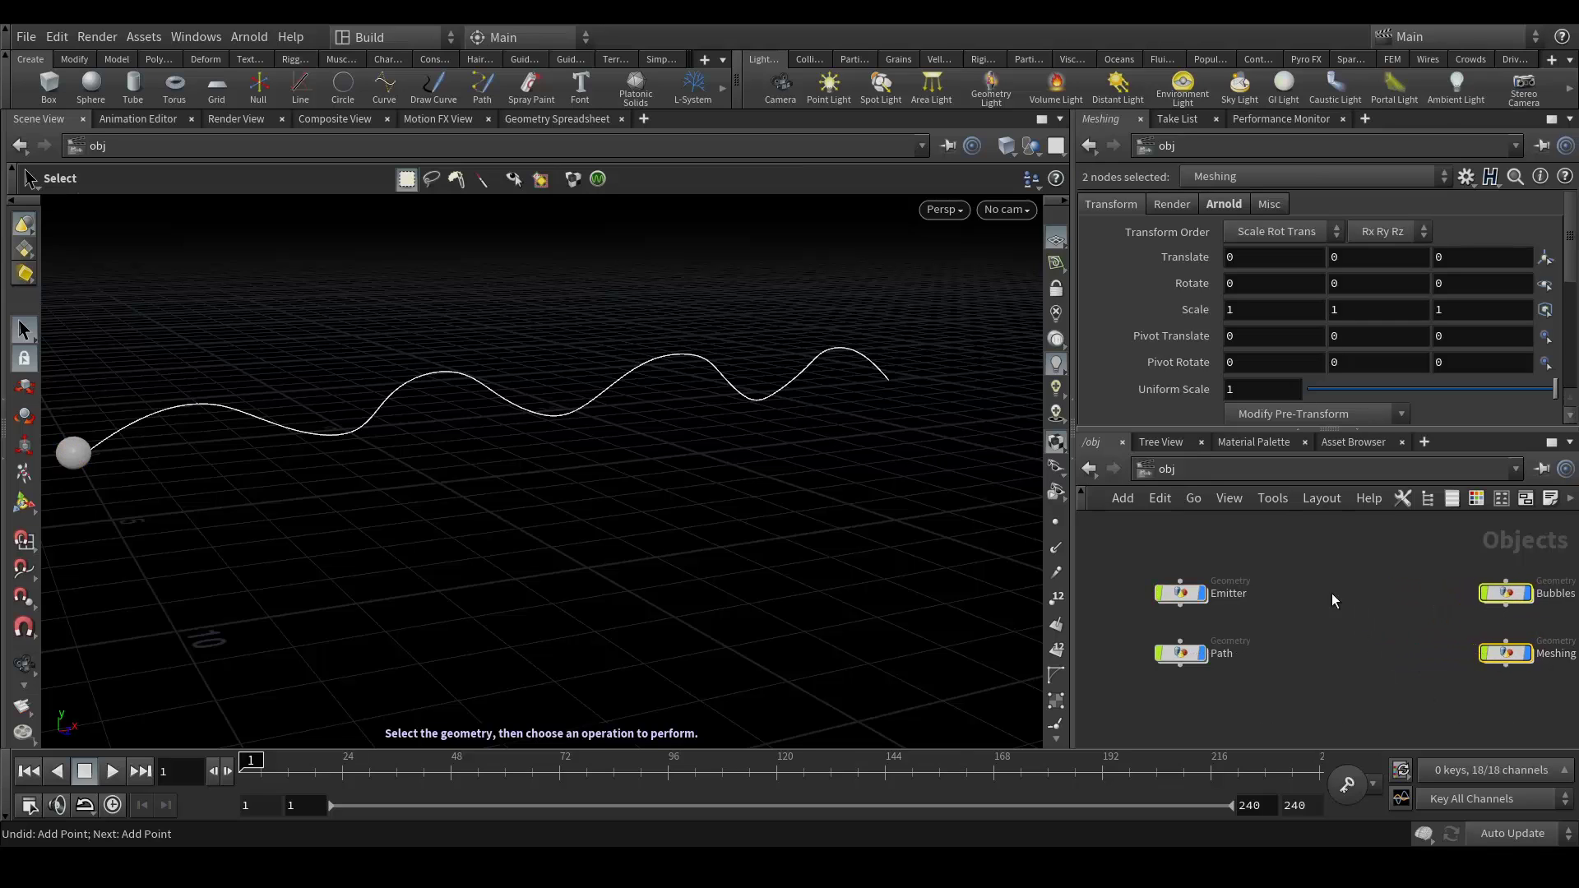
{"action": "left_click", "coordinate": [1336, 603]}
- Add a DOP Network named SIM between the two columns of nodes, level with Emitter
{"action": "key", "text": "Tab"}
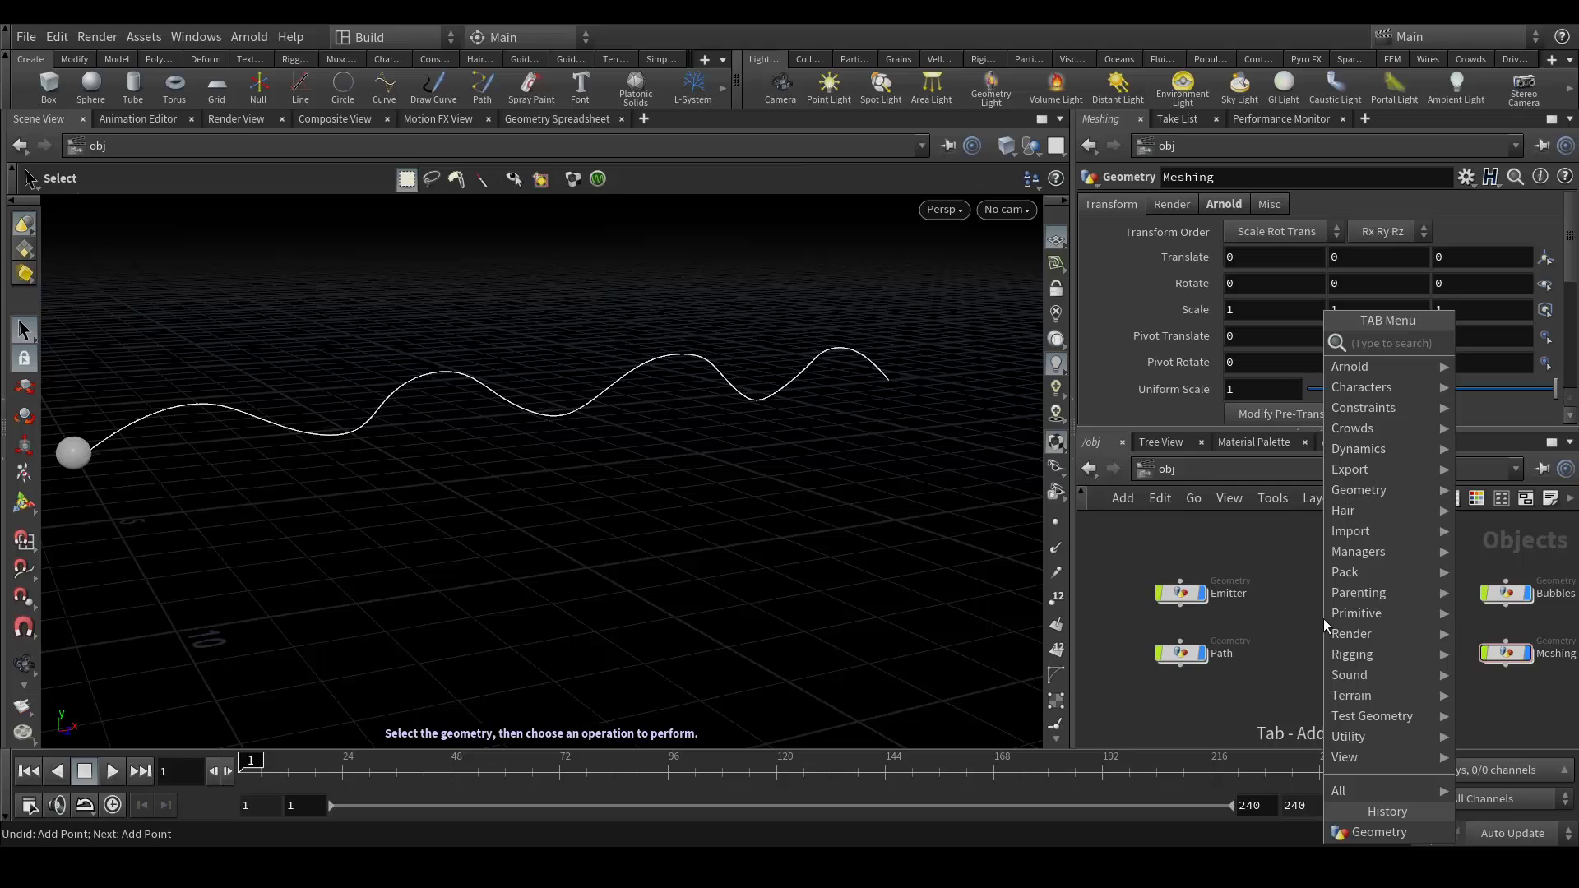
{"action": "type", "text": "dop"}
{"action": "key", "text": "Return"}
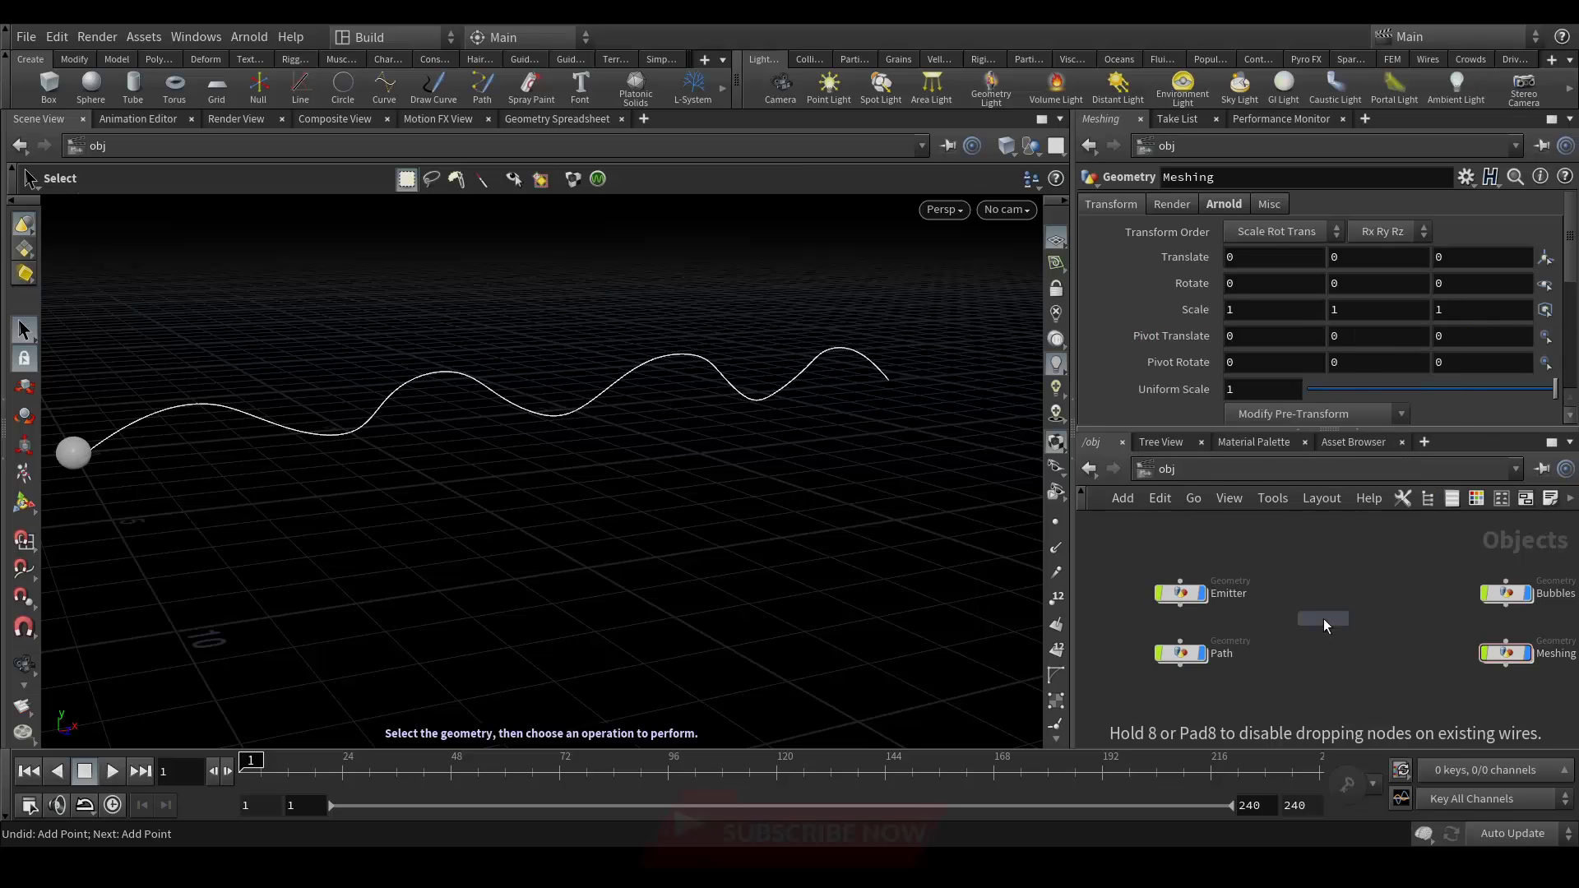
{"action": "double_click", "coordinate": [1371, 618]}
{"action": "type", "text": "SlM"}
{"action": "key", "text": "Return"}
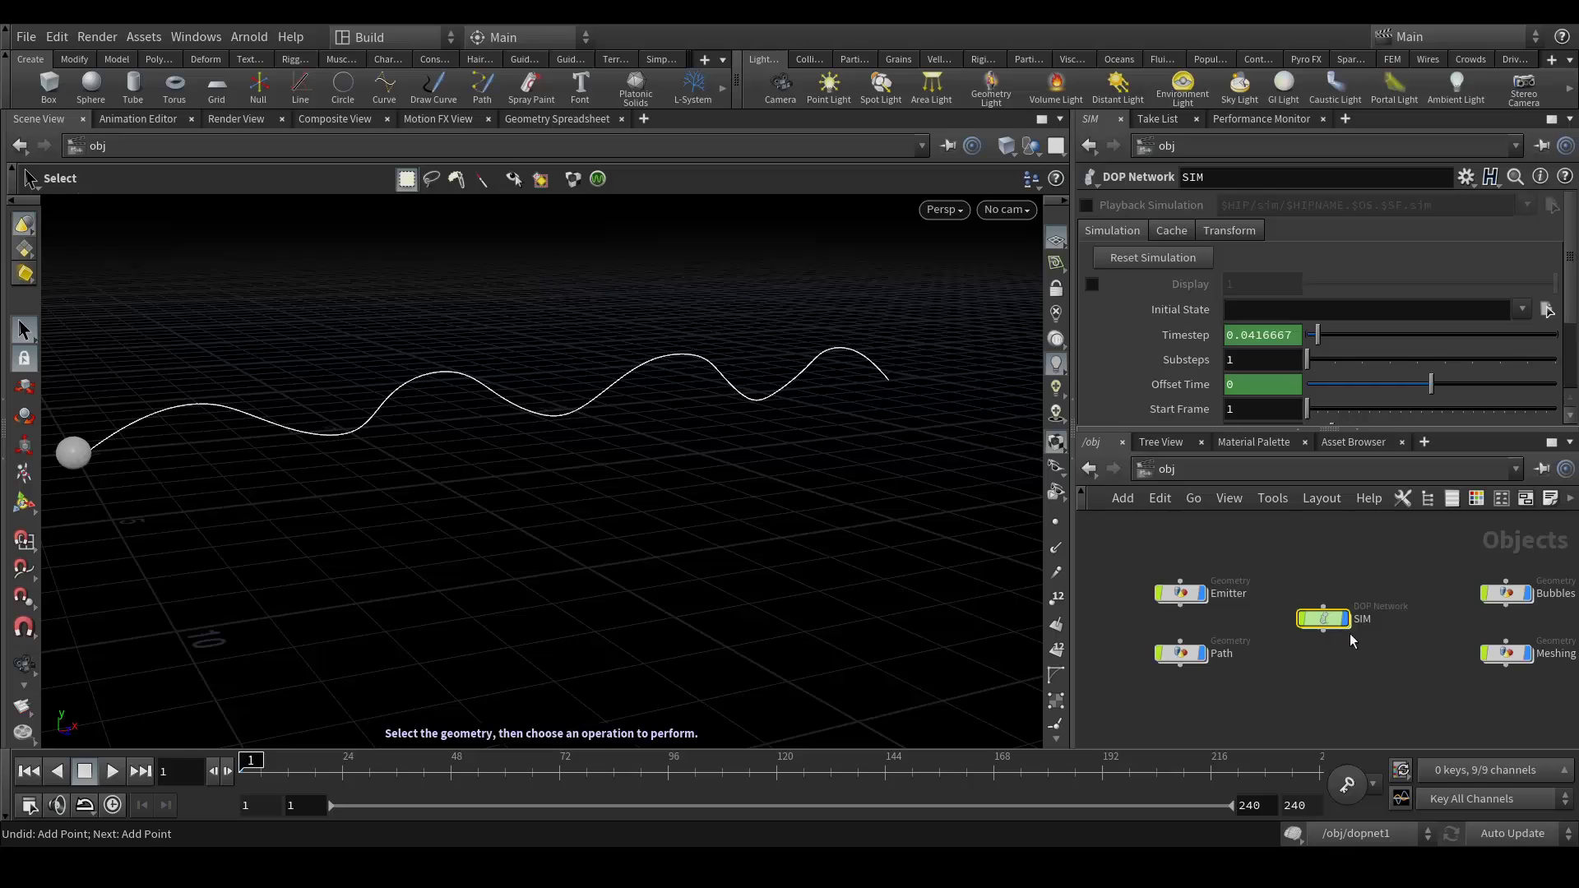
{"action": "left_click_drag", "start_coordinate": [1328, 618], "coordinate": [1327, 592]}
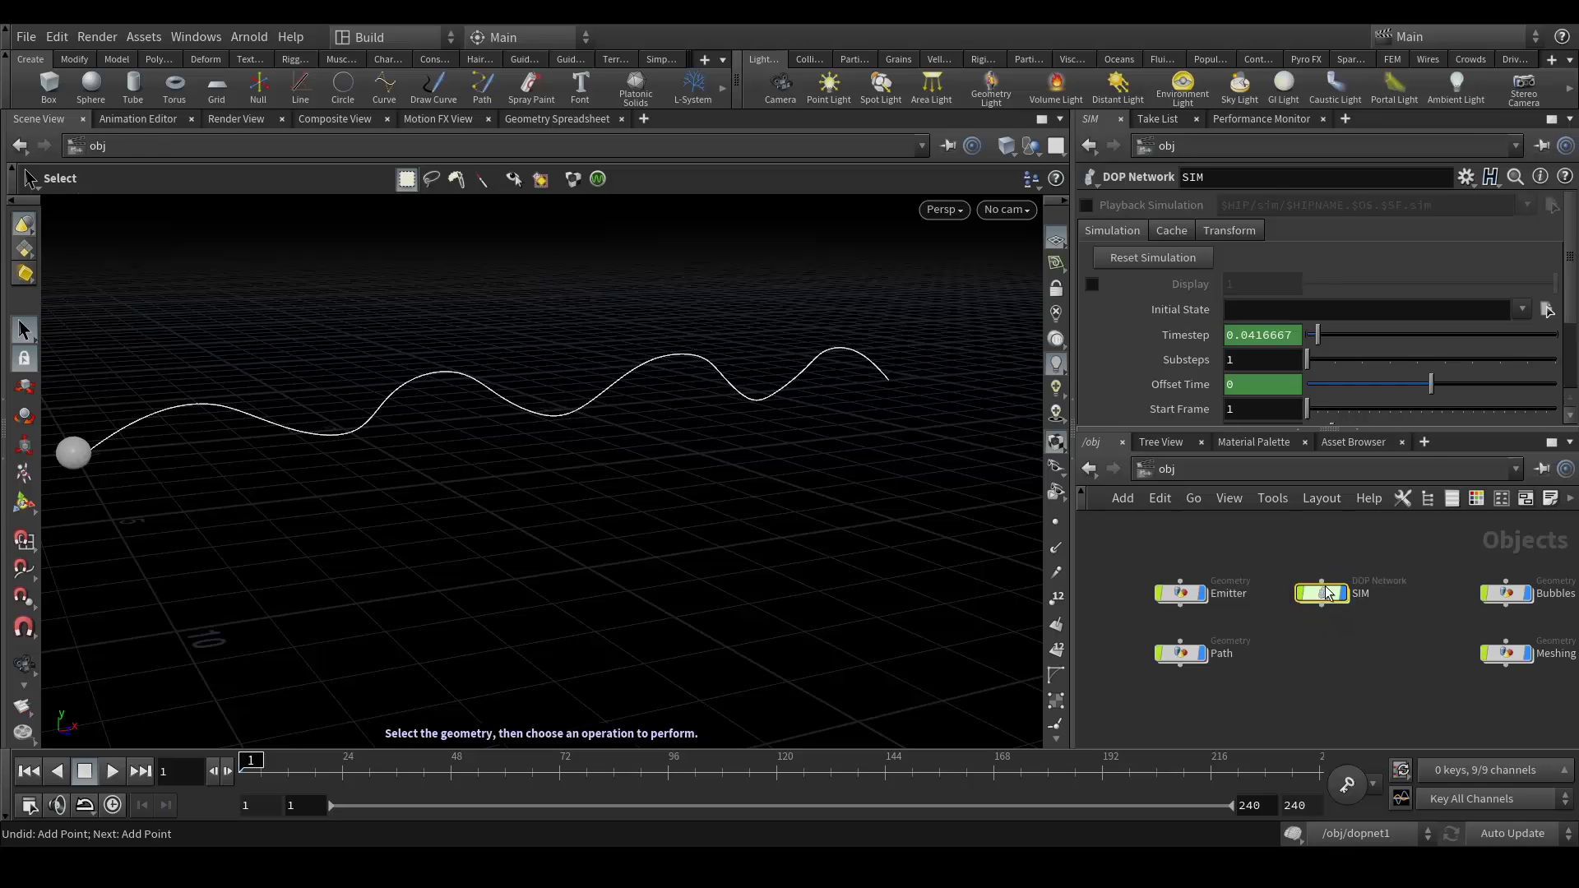
- Add a POP Solver inside the SIM network and place it directly above the output node
{"action": "double_click", "coordinate": [1328, 592]}
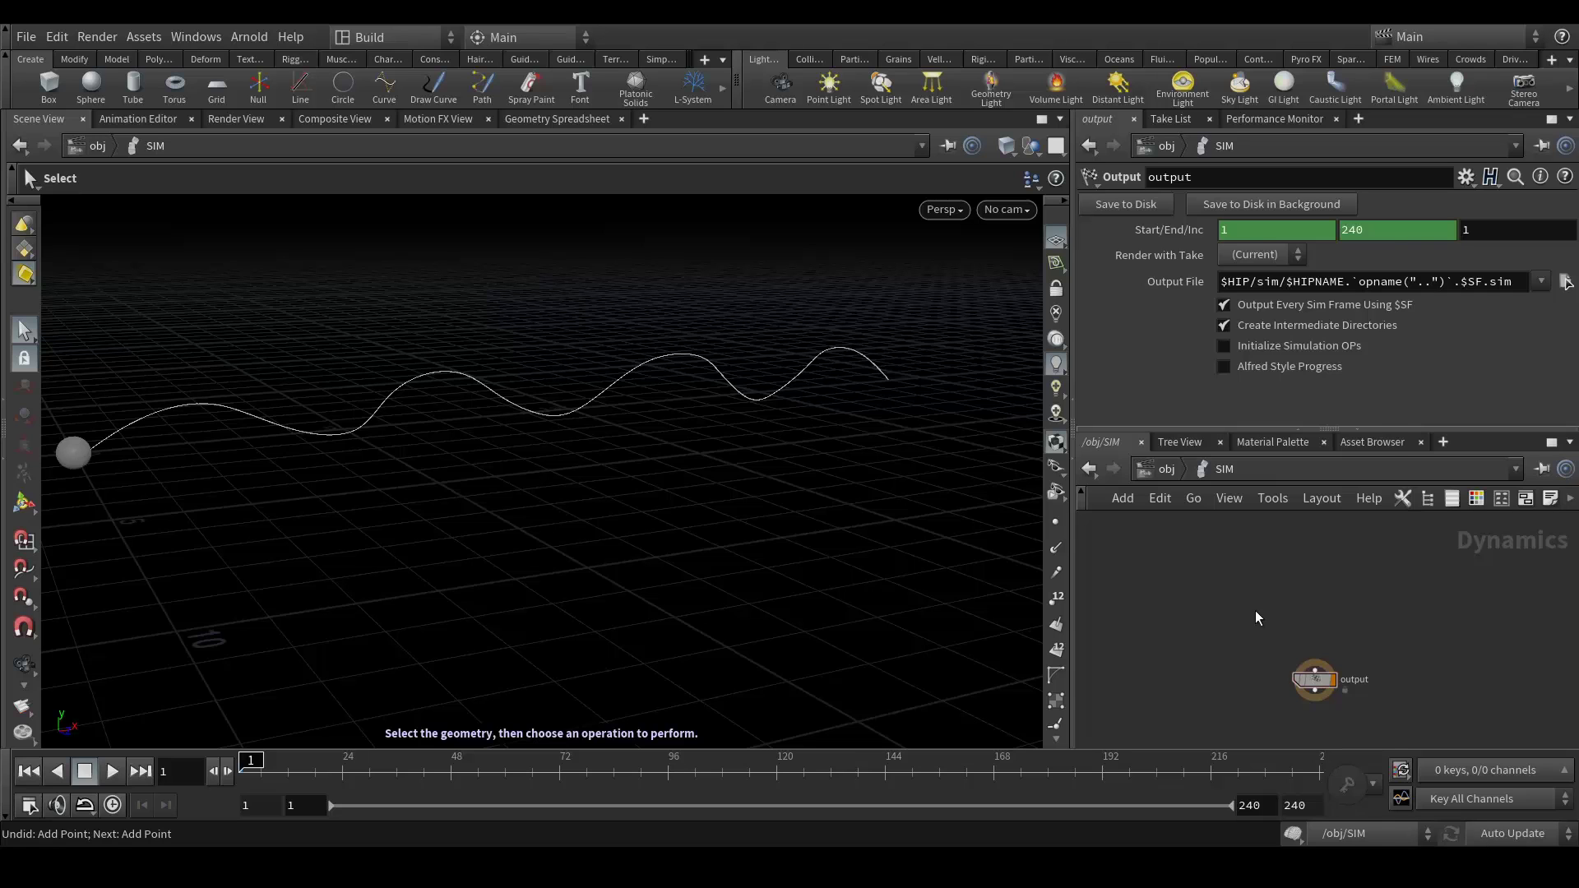
{"action": "key", "text": "Tab"}
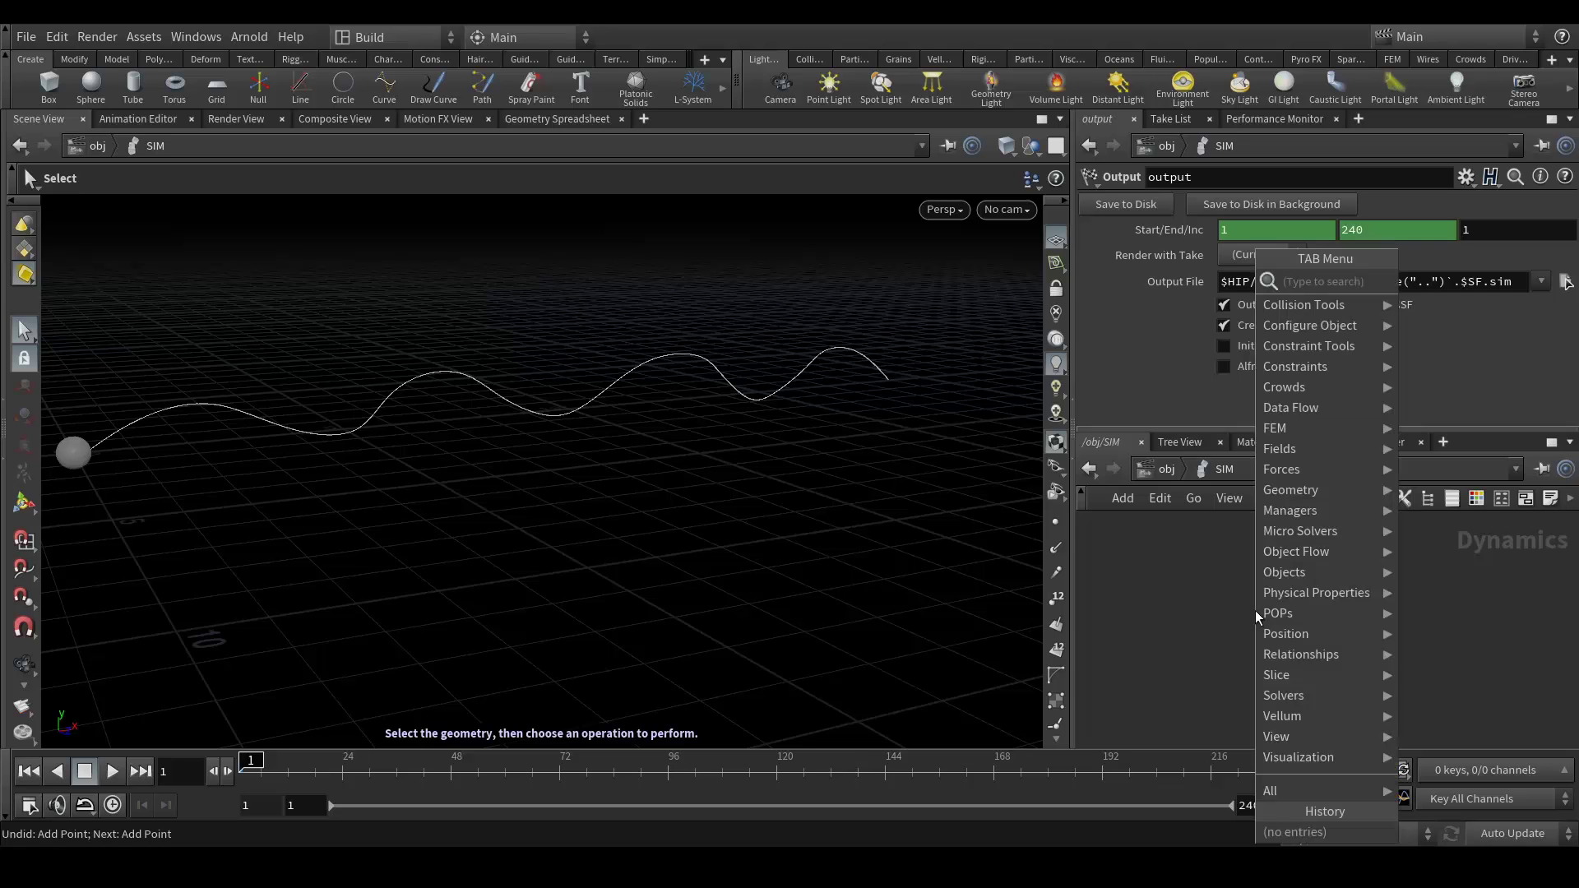
{"action": "type", "text": "popsol"}
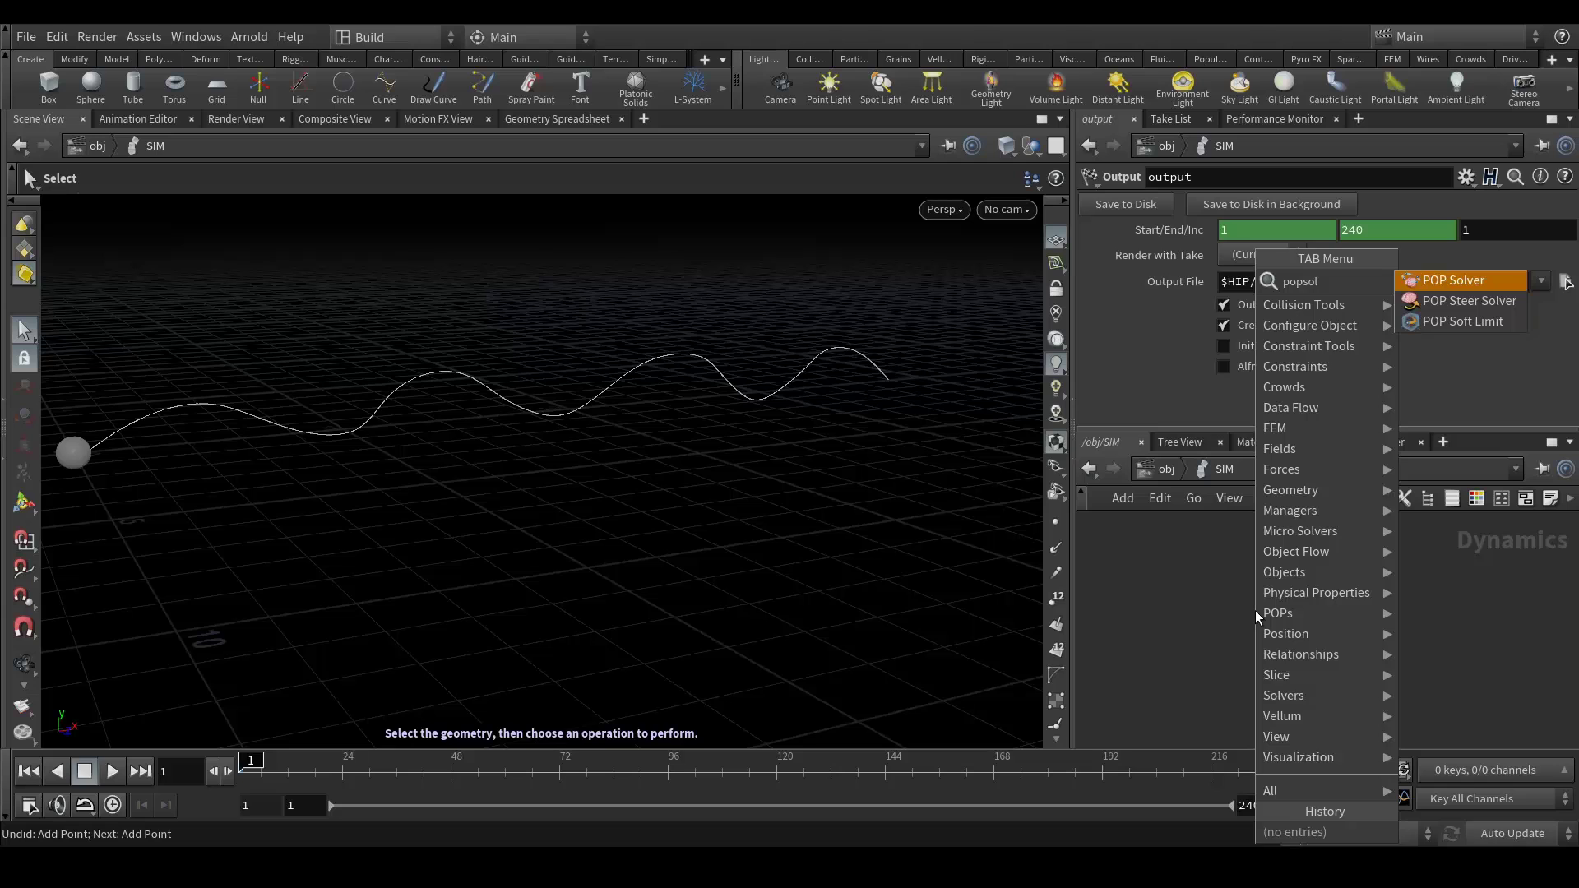
{"action": "key", "text": "Return"}
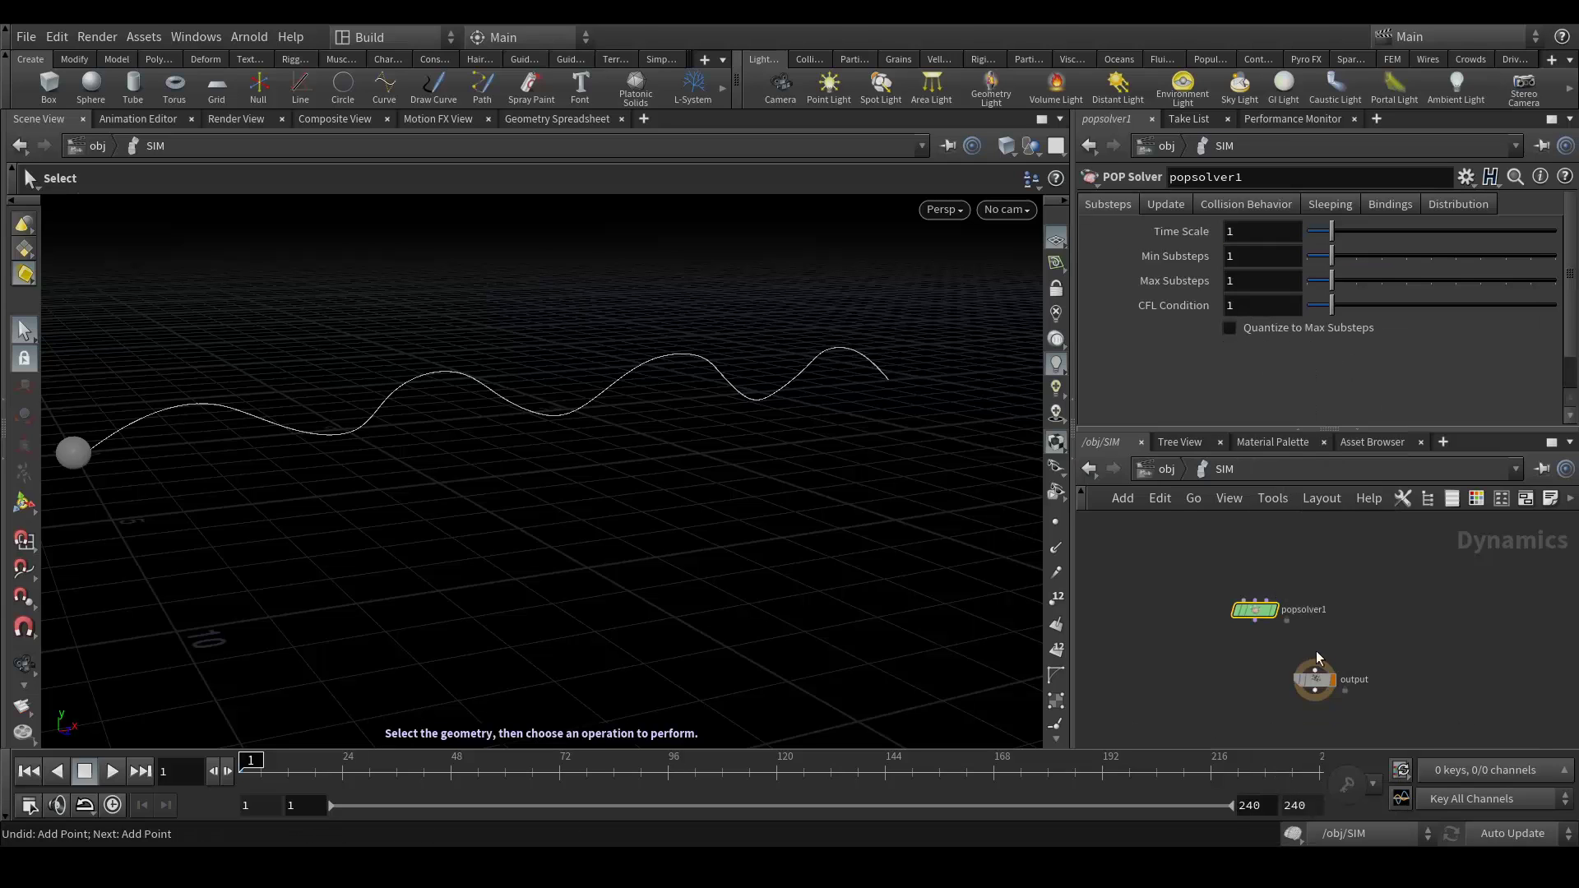
{"action": "left_click", "coordinate": [1314, 621]}
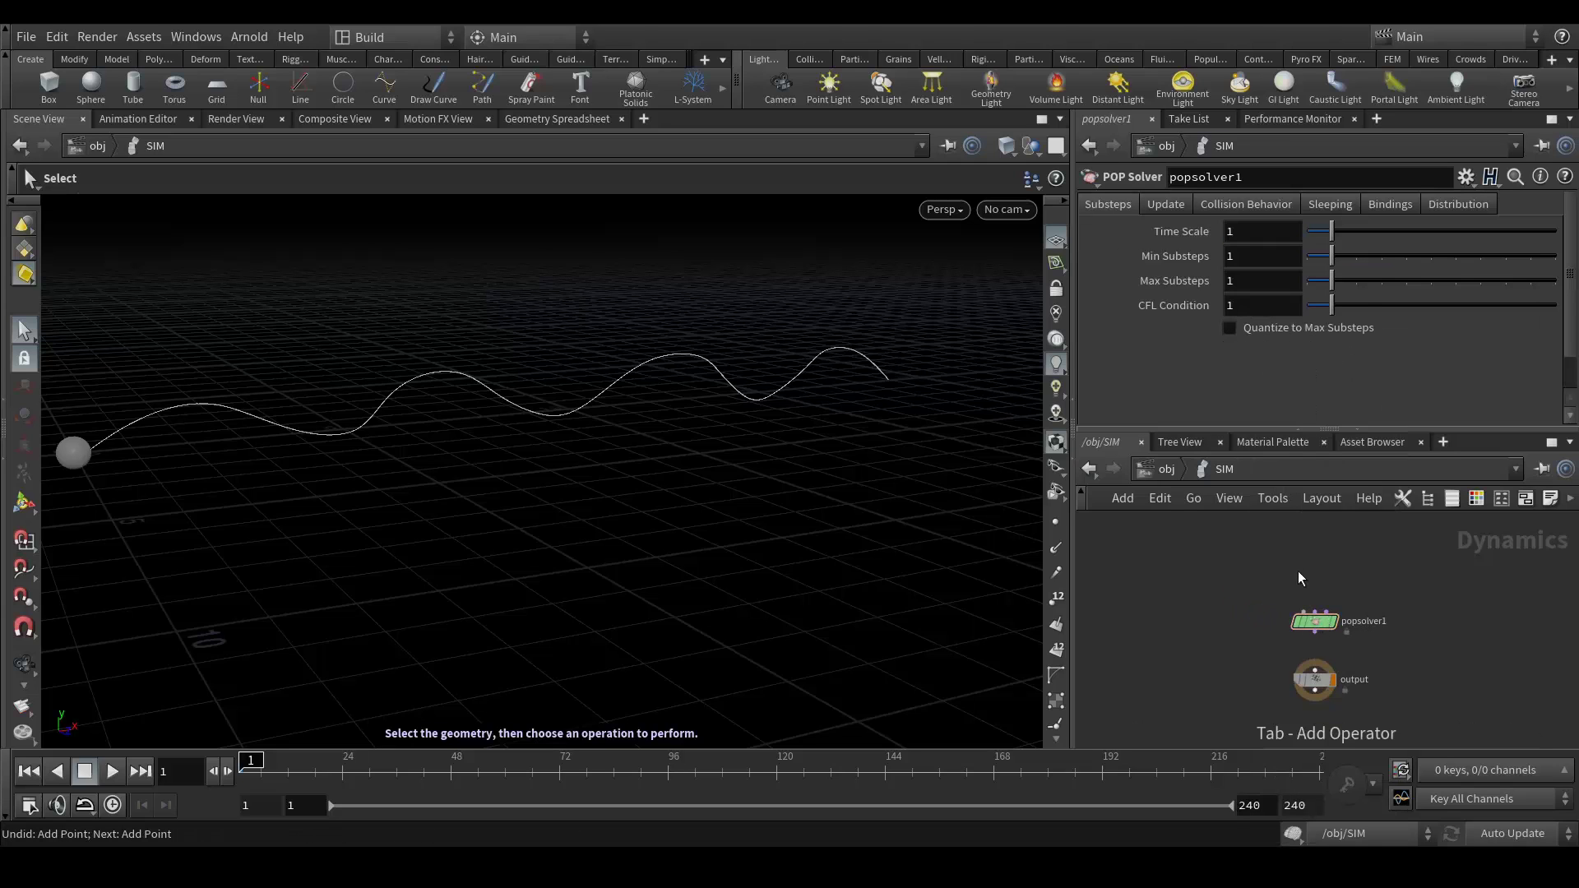
- Add a POP Source and a POP Object node above the POP Solver
{"action": "key", "text": "Tab"}
{"action": "type", "text": "pop"}
{"action": "type", "text": "o"}
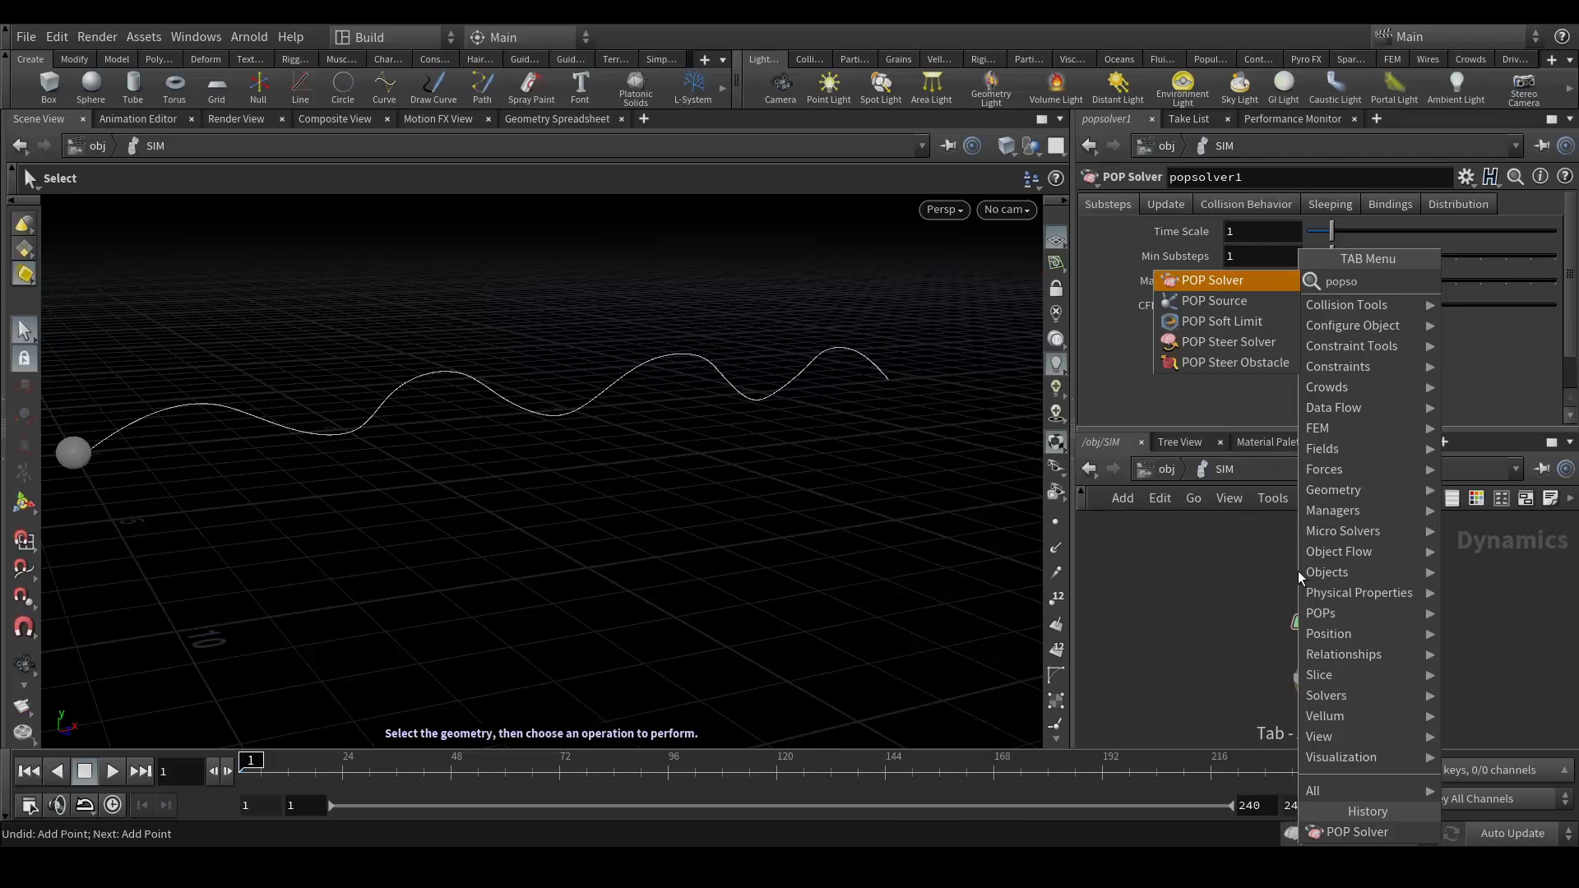
{"action": "key", "text": "Return"}
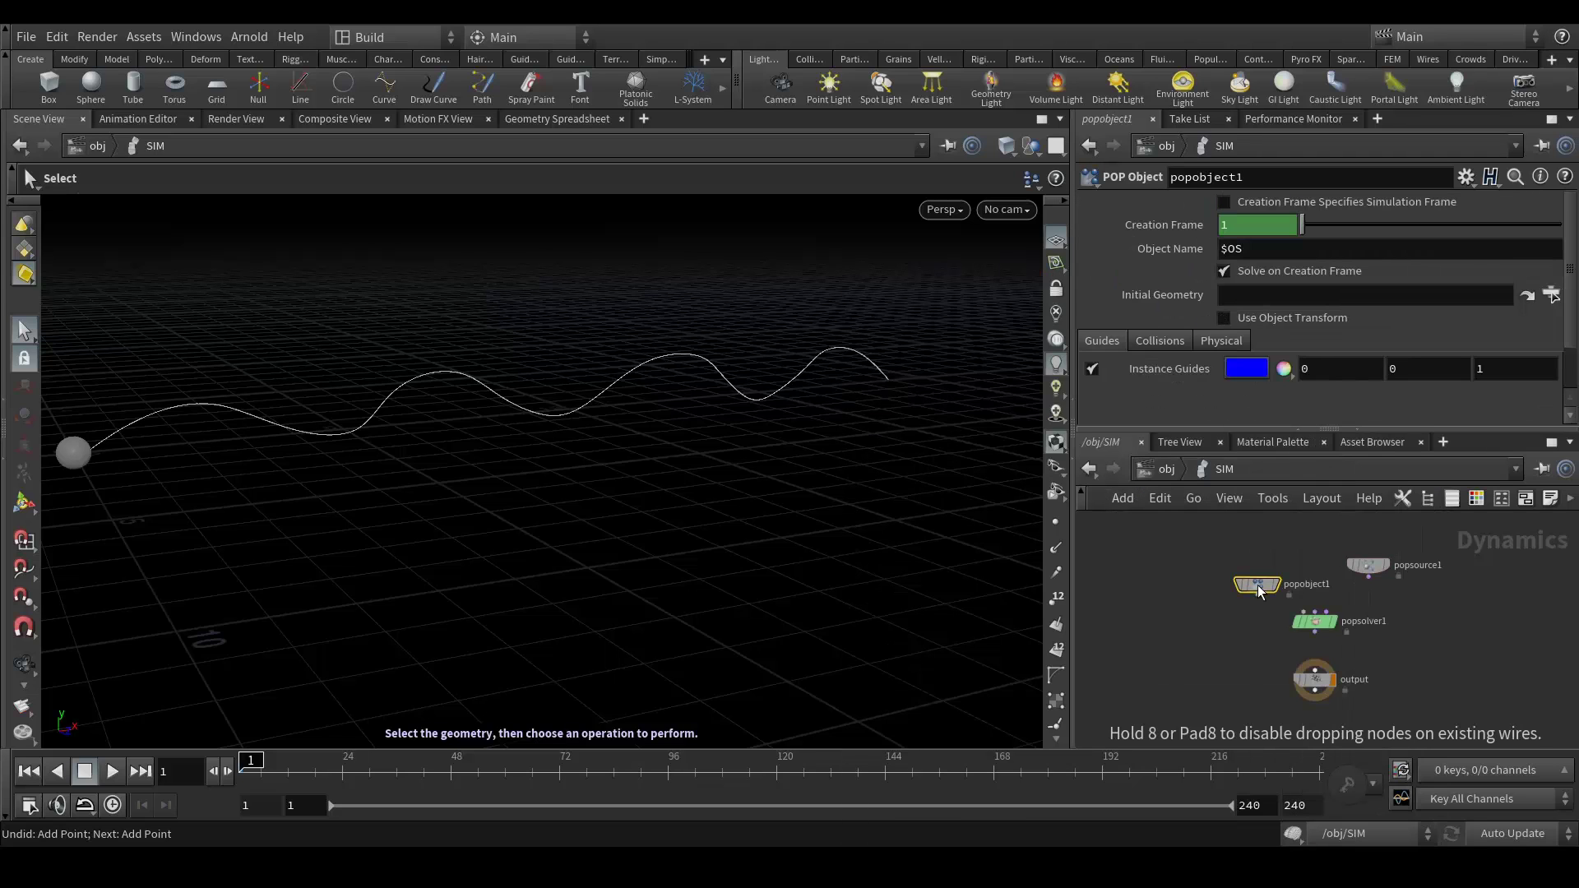
{"action": "left_click", "coordinate": [1233, 547]}
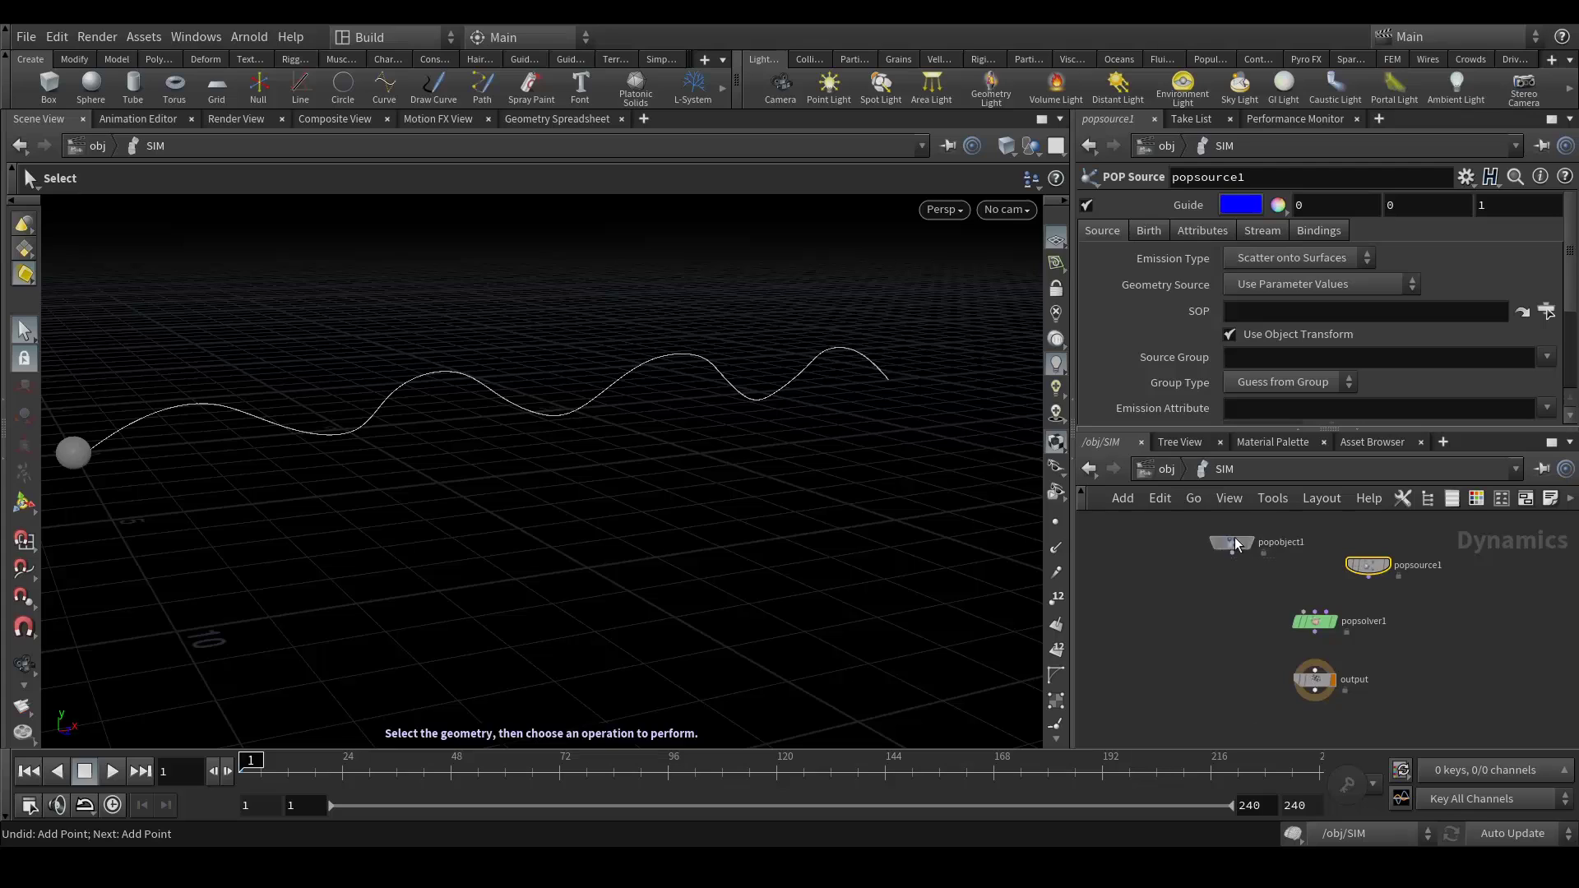
- Wire the POP Object into the POP Solver's first input and the POP Source into its third input
{"action": "scroll", "coordinate": [1241, 575], "scroll_direction": "up", "scroll_amount": 3}
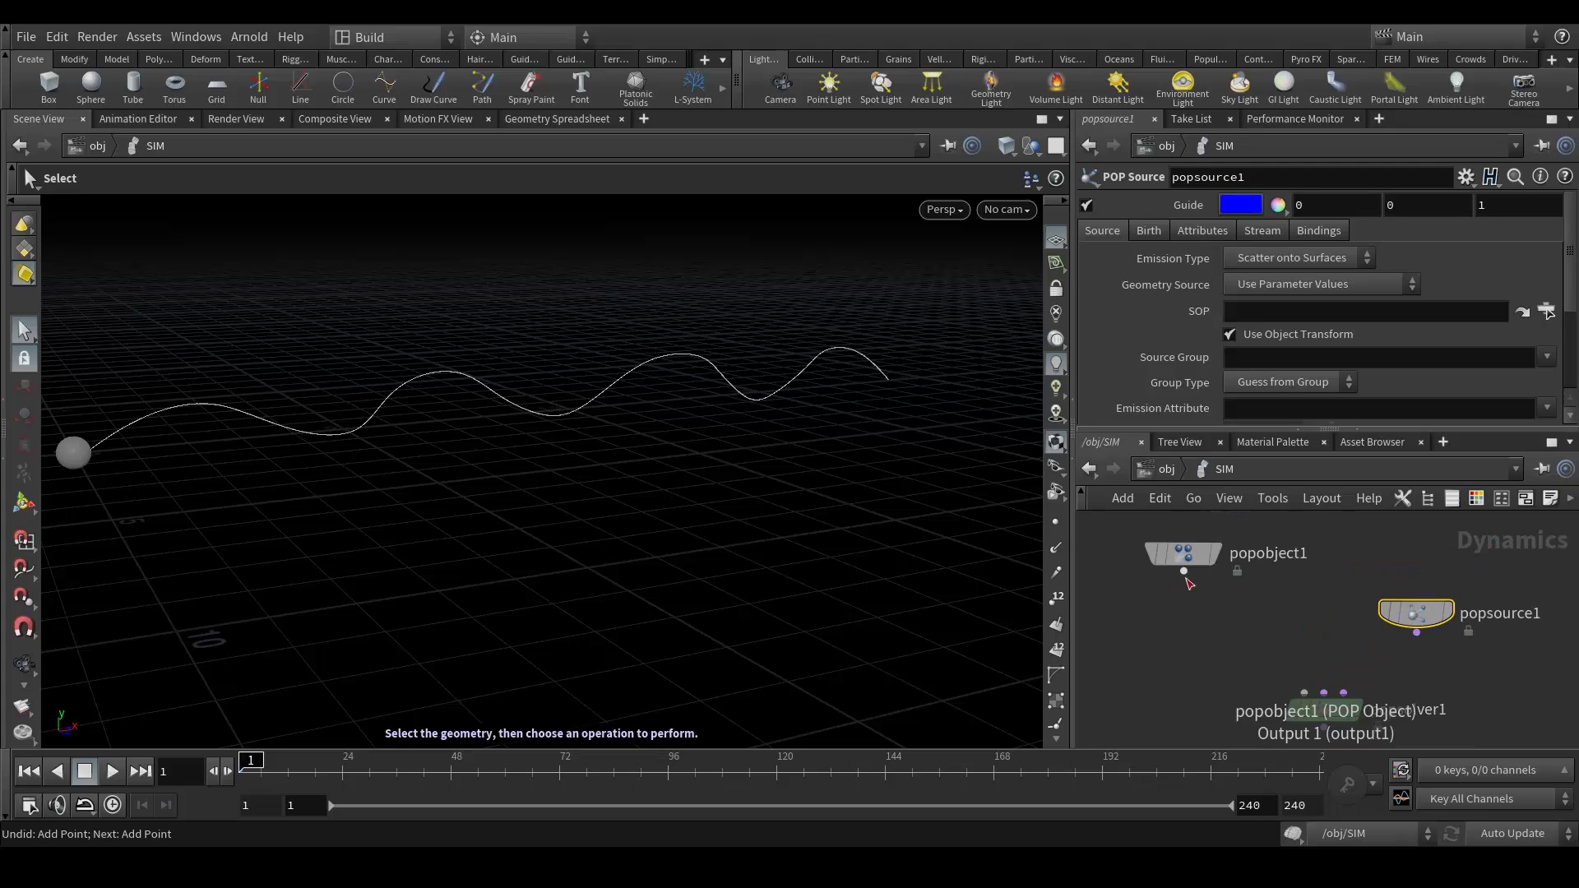
{"action": "middle_click_drag", "start_coordinate": [1335, 628], "coordinate": [1349, 607]}
{"action": "left_click_drag", "start_coordinate": [1198, 548], "coordinate": [1312, 666]}
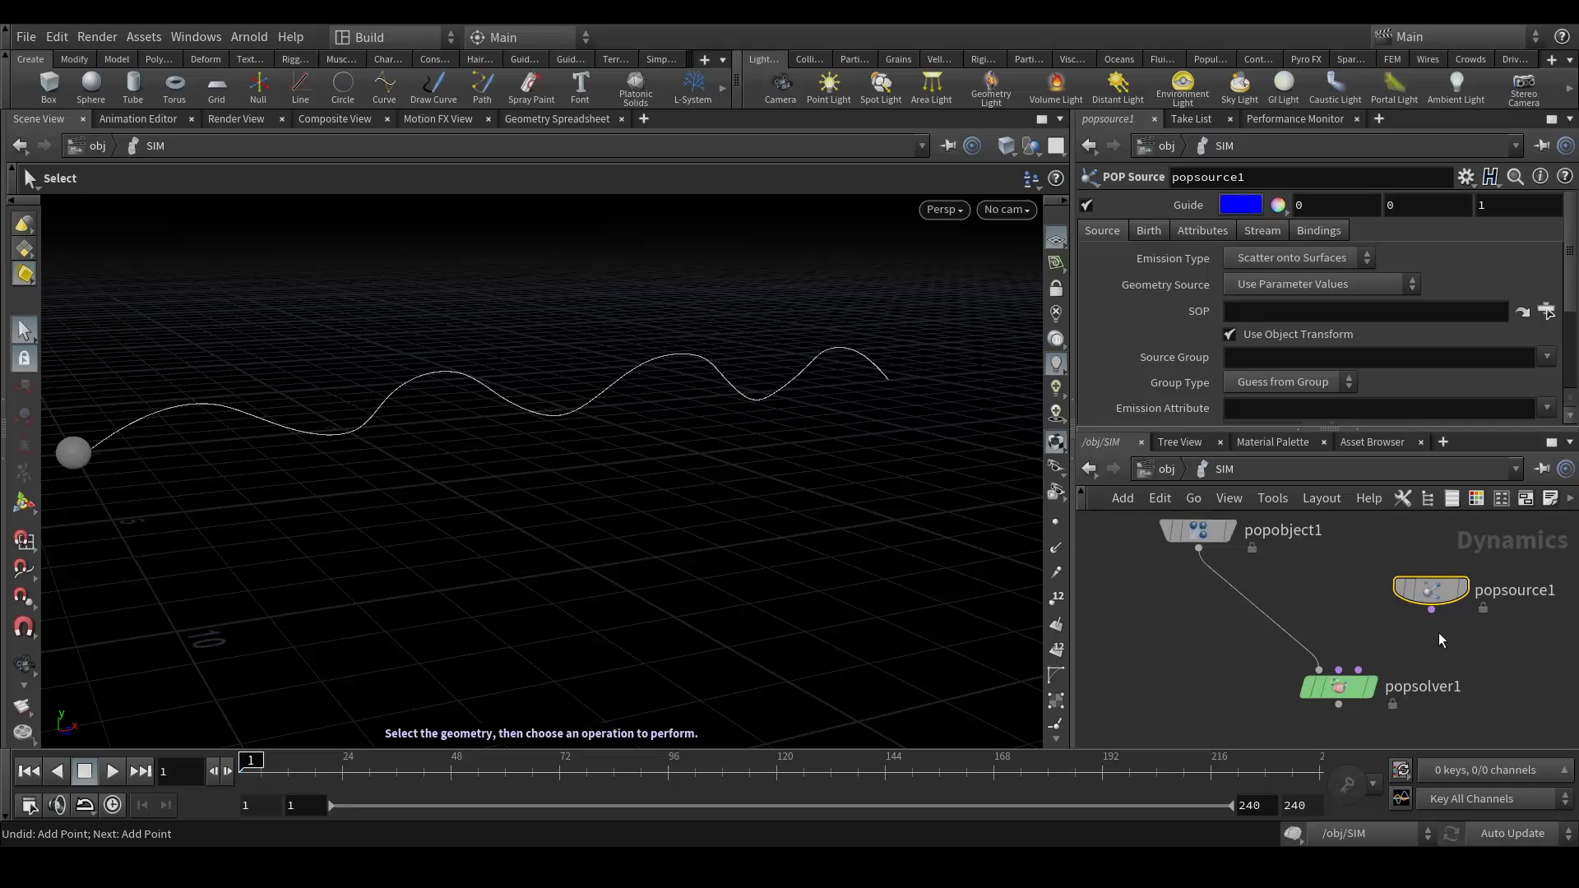
{"action": "left_click", "coordinate": [1434, 578]}
{"action": "left_click_drag", "start_coordinate": [1432, 593], "coordinate": [1358, 669]}
{"action": "middle_click_drag", "start_coordinate": [1492, 636], "coordinate": [1463, 647]}
{"action": "left_click_drag", "start_coordinate": [1404, 574], "coordinate": [1414, 539]}
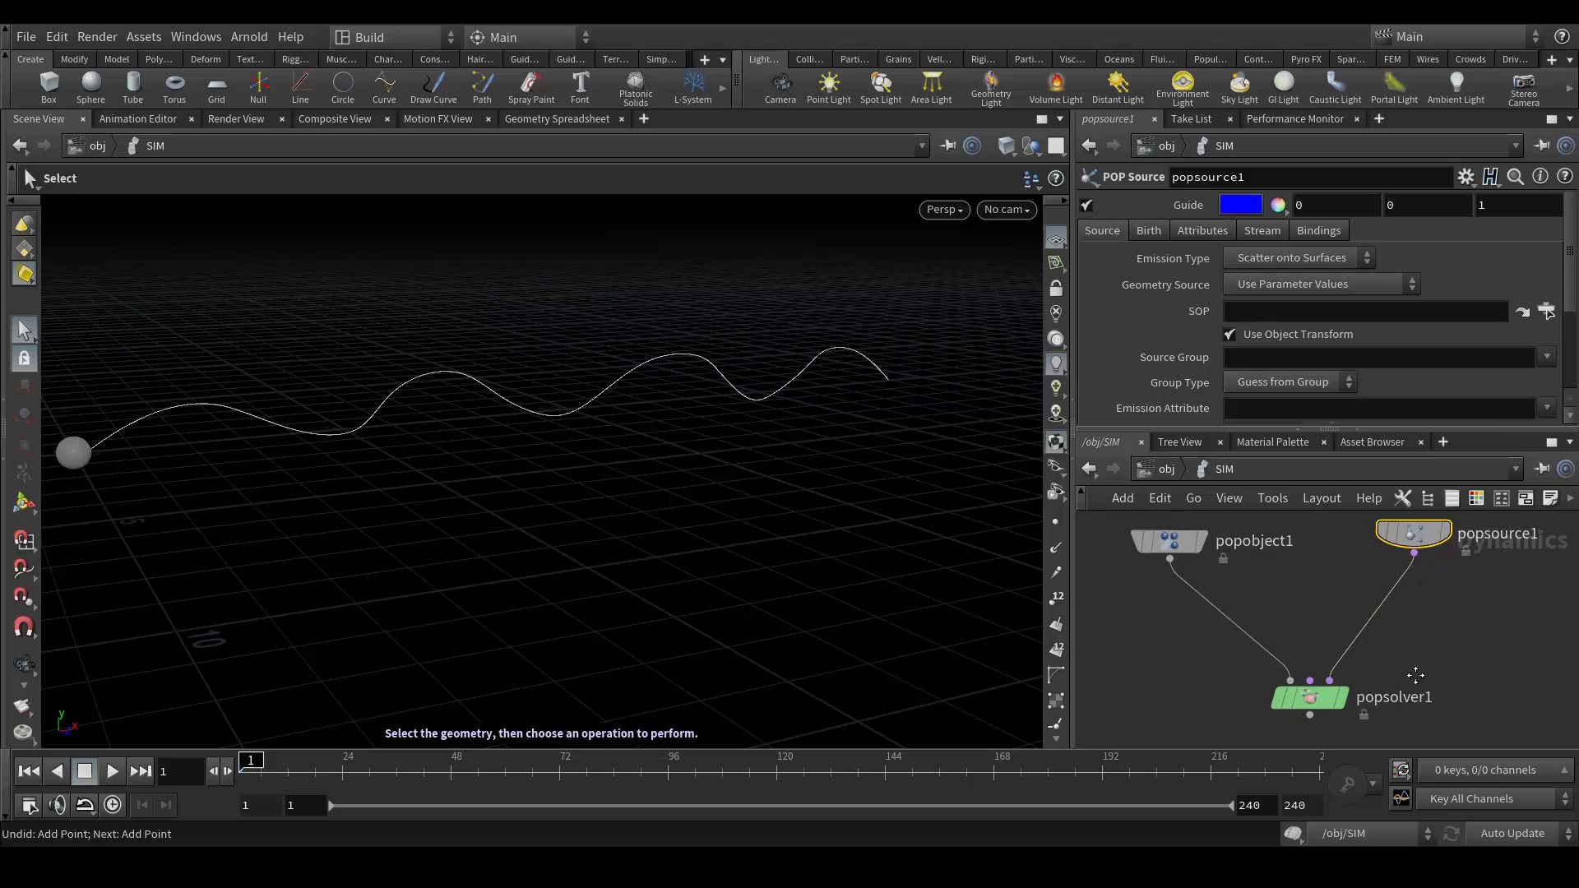
- Connect the POP Solver's output to the output node
{"action": "middle_click_drag", "start_coordinate": [1414, 679], "coordinate": [1410, 619]}
{"action": "scroll", "coordinate": [1399, 567], "scroll_direction": "down", "scroll_amount": 3}
{"action": "scroll", "coordinate": [1358, 663], "scroll_direction": "up", "scroll_amount": 2}
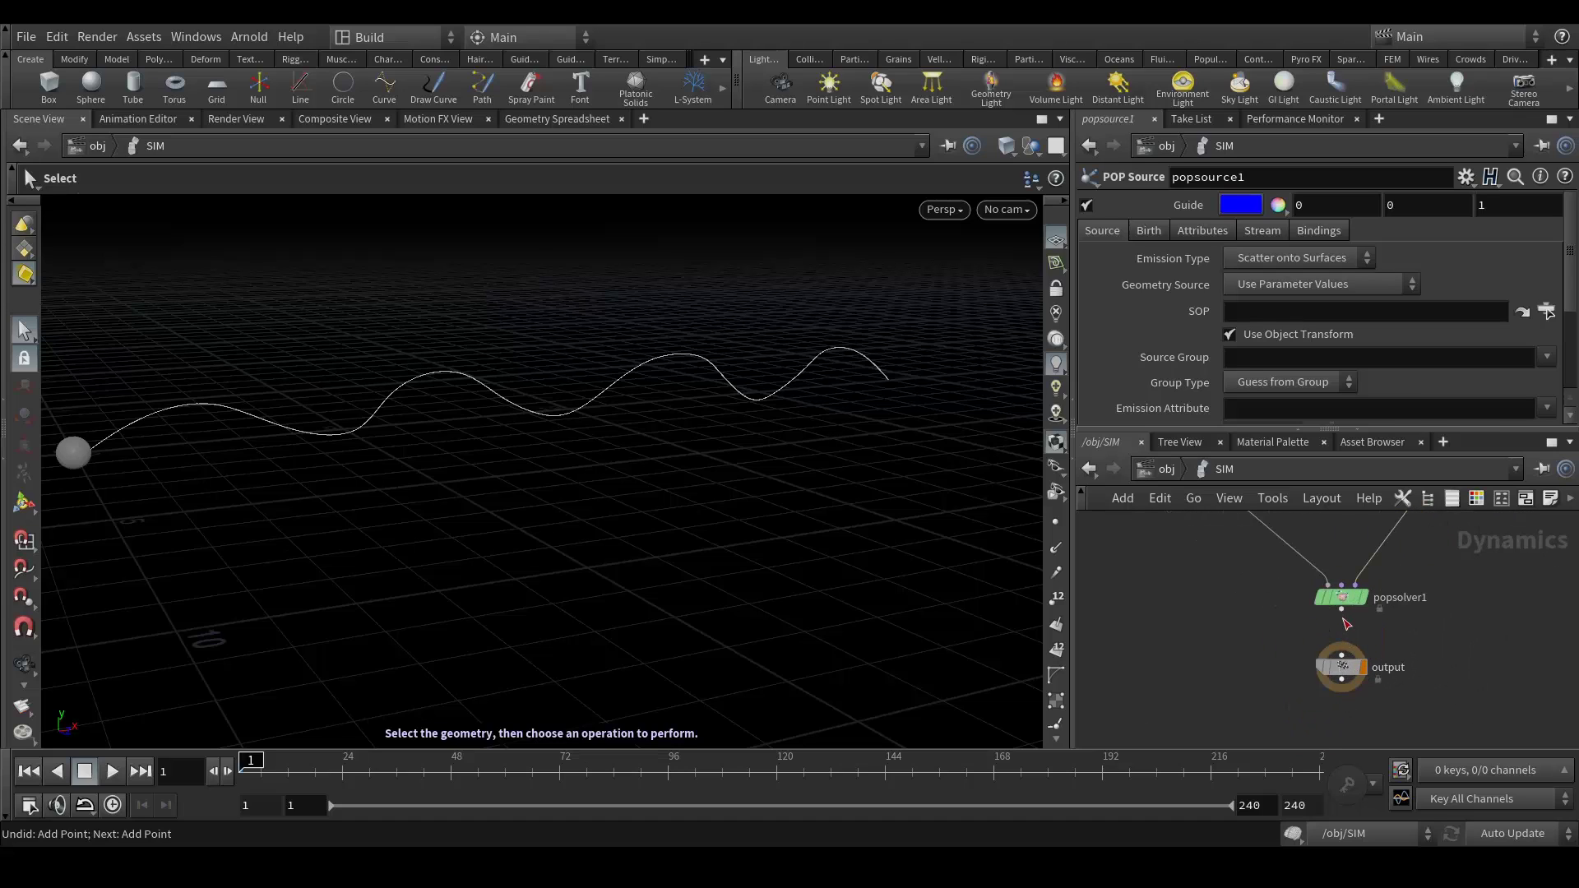
{"action": "left_click_drag", "start_coordinate": [1341, 610], "coordinate": [1342, 664]}
{"action": "key", "text": "h"}
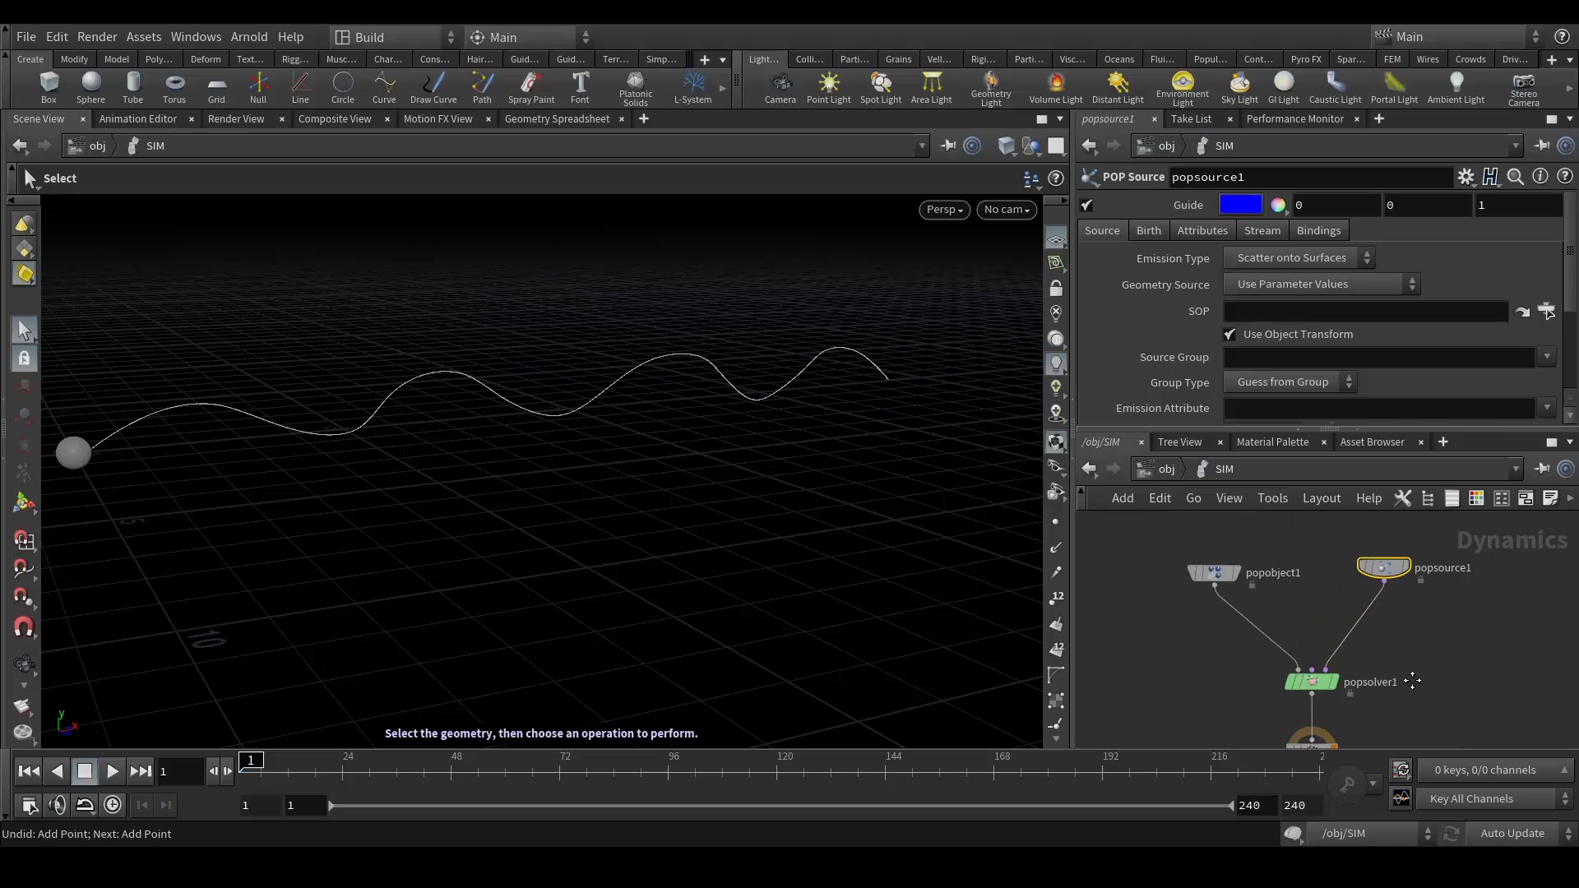
{"action": "scroll", "coordinate": [1391, 610], "scroll_direction": "up", "scroll_amount": 3}
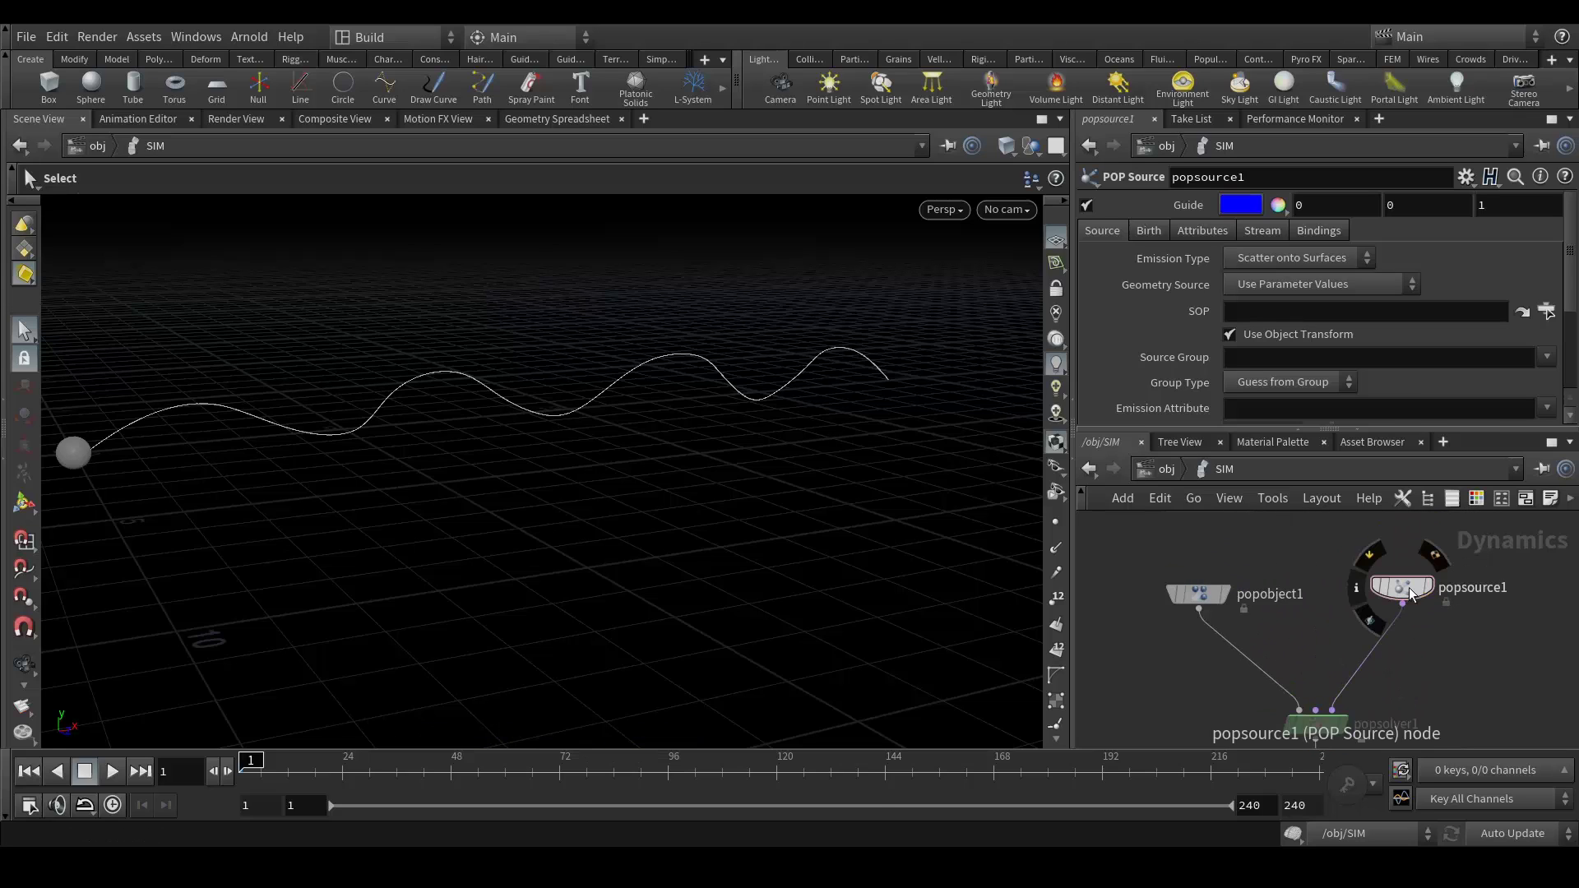
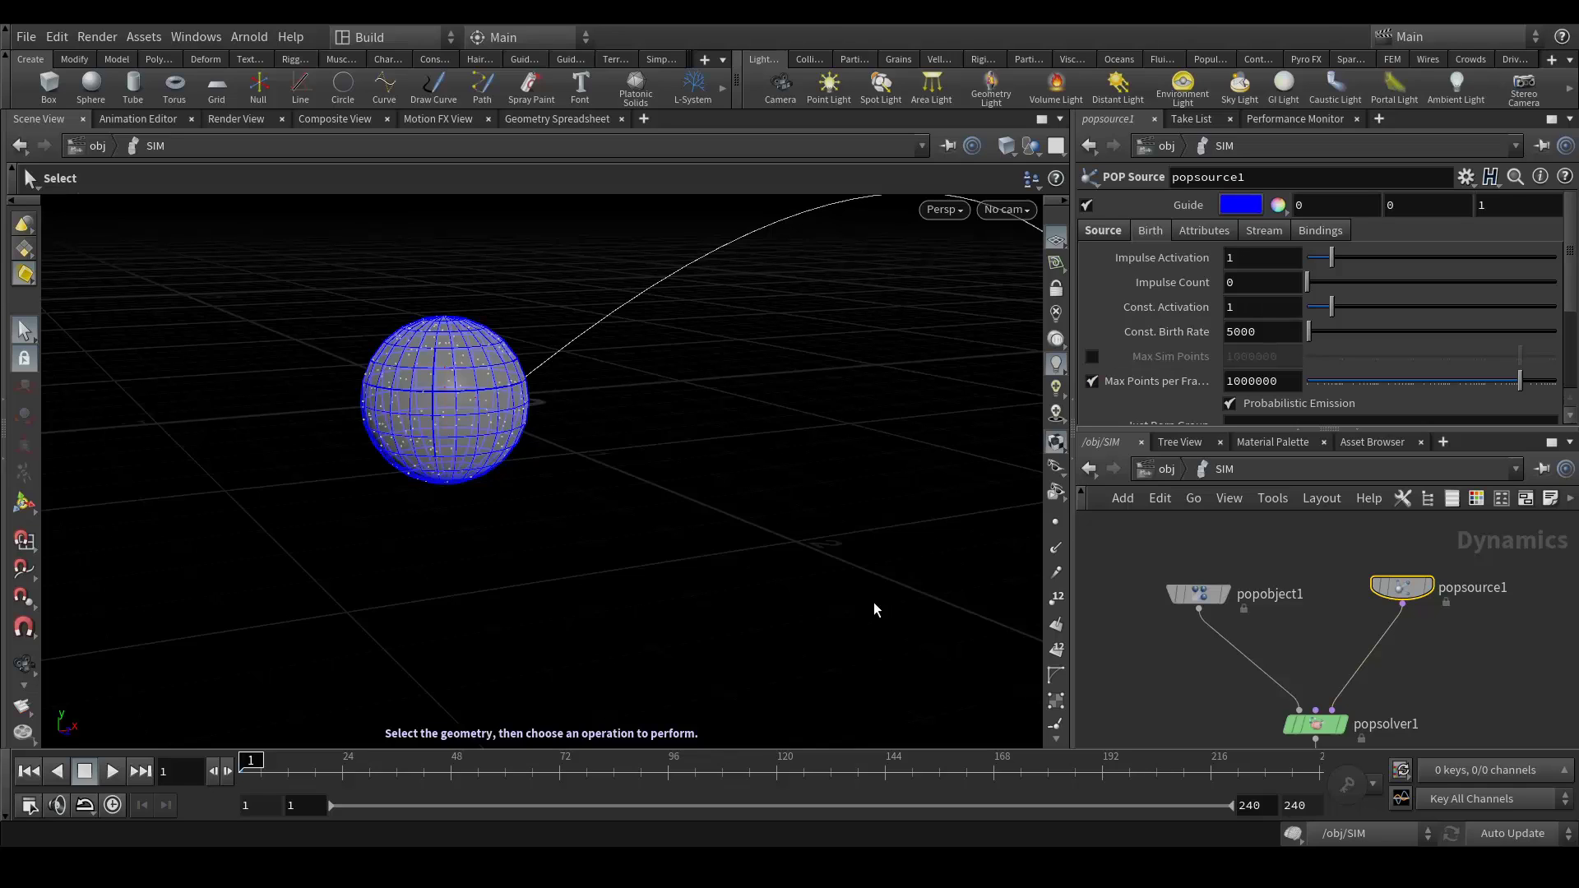
- Set the POP Source's constant activation to the expression 1*($F<100)
{"action": "left_click", "coordinate": [1242, 309]}
{"action": "type", "text": "*"}
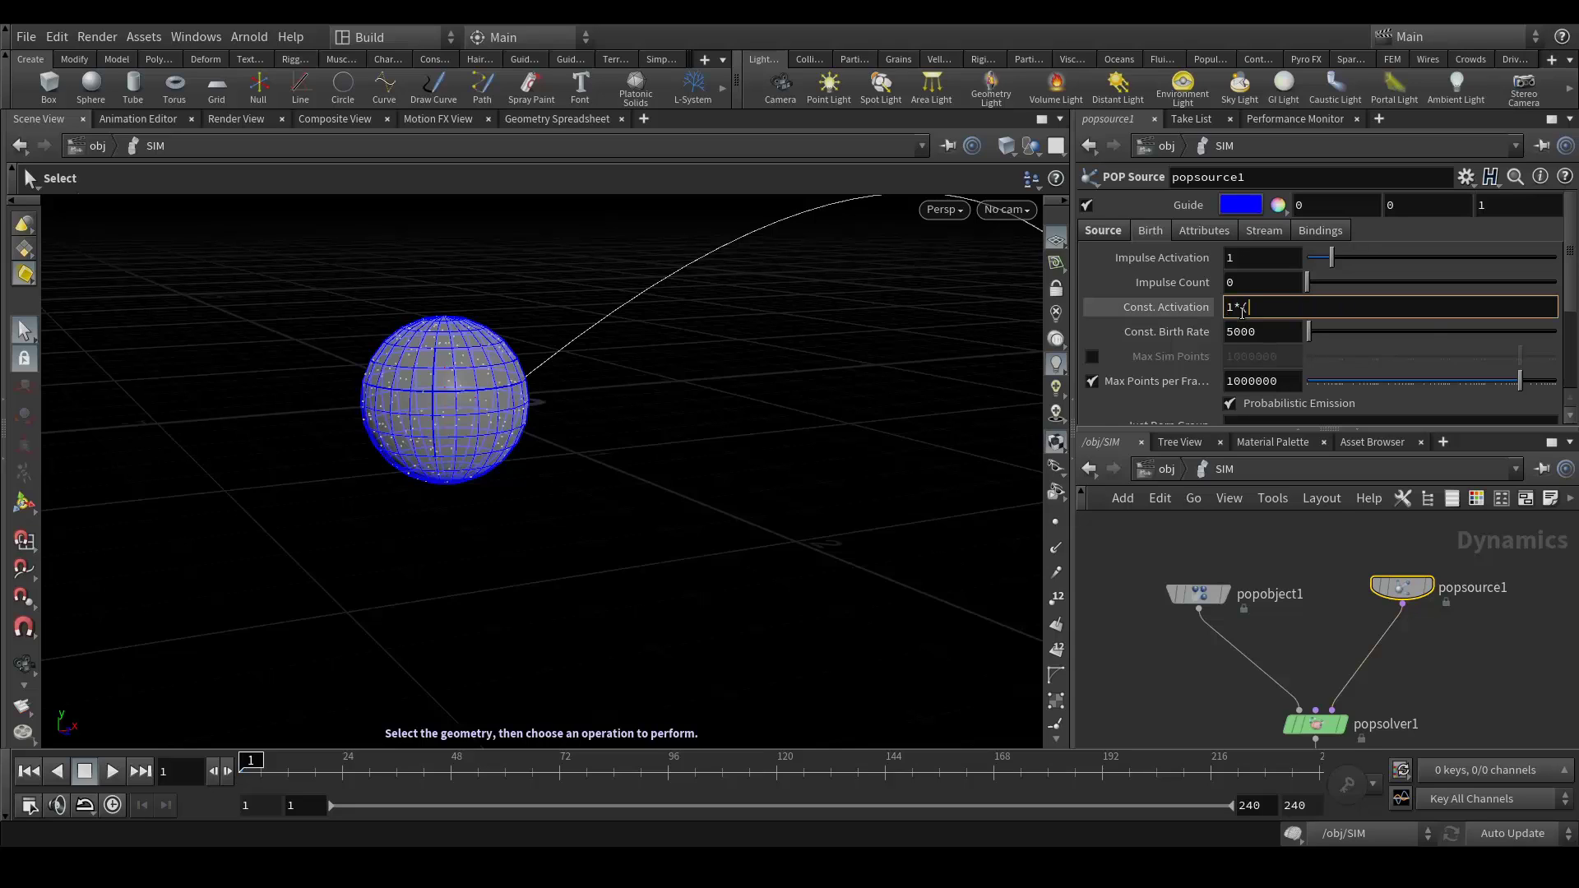
{"action": "type", "text": "($"}
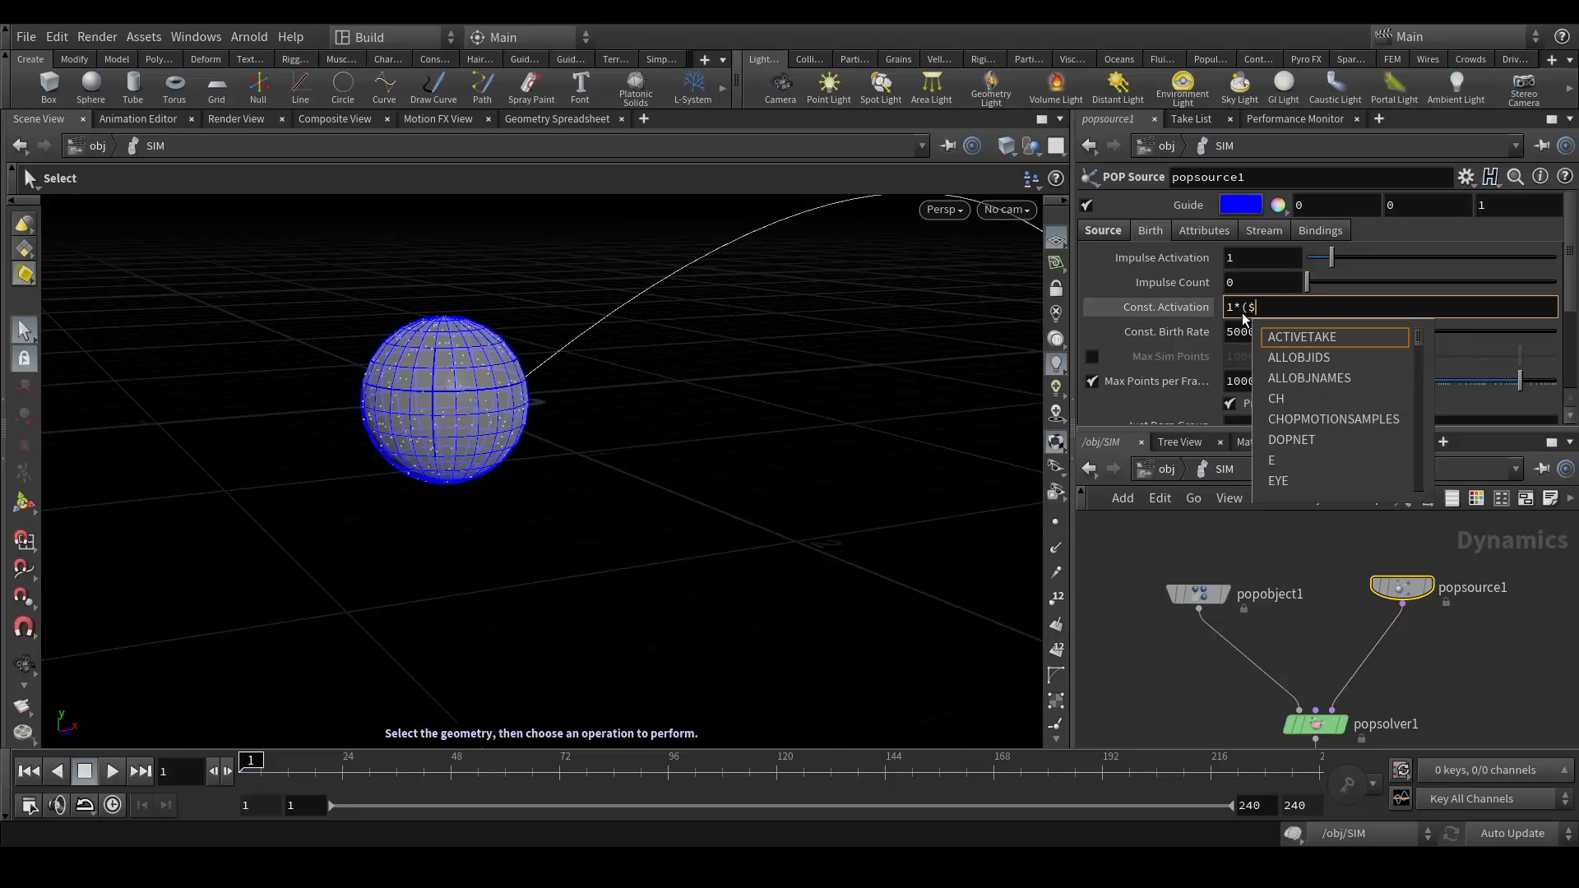
{"action": "type", "text": "F"}
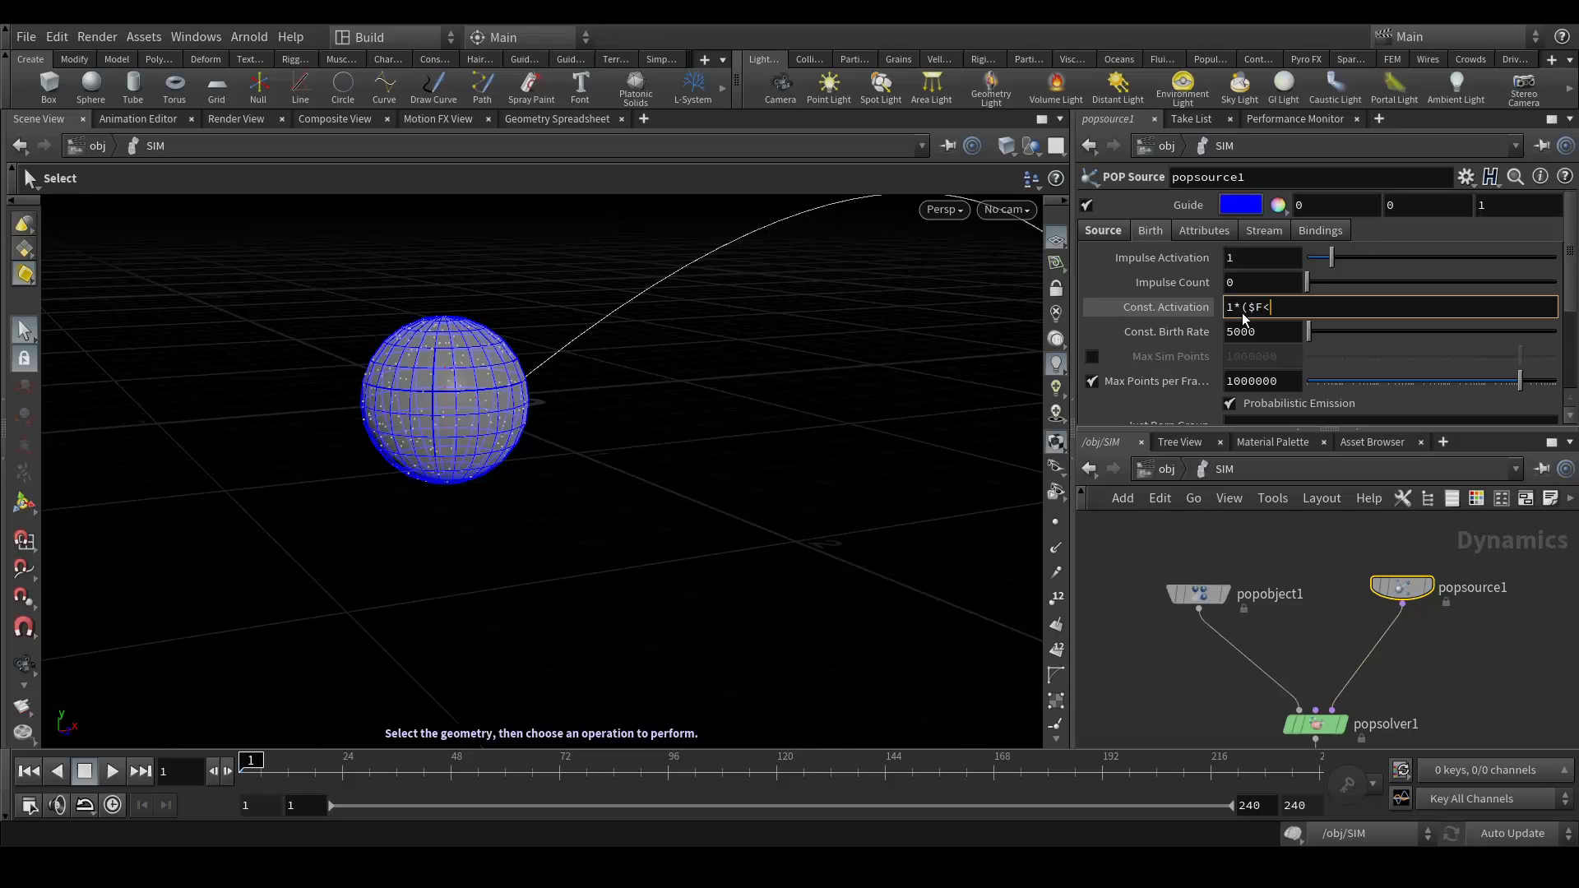
{"action": "type", "text": "<100)"}
{"action": "key", "text": "Return"}
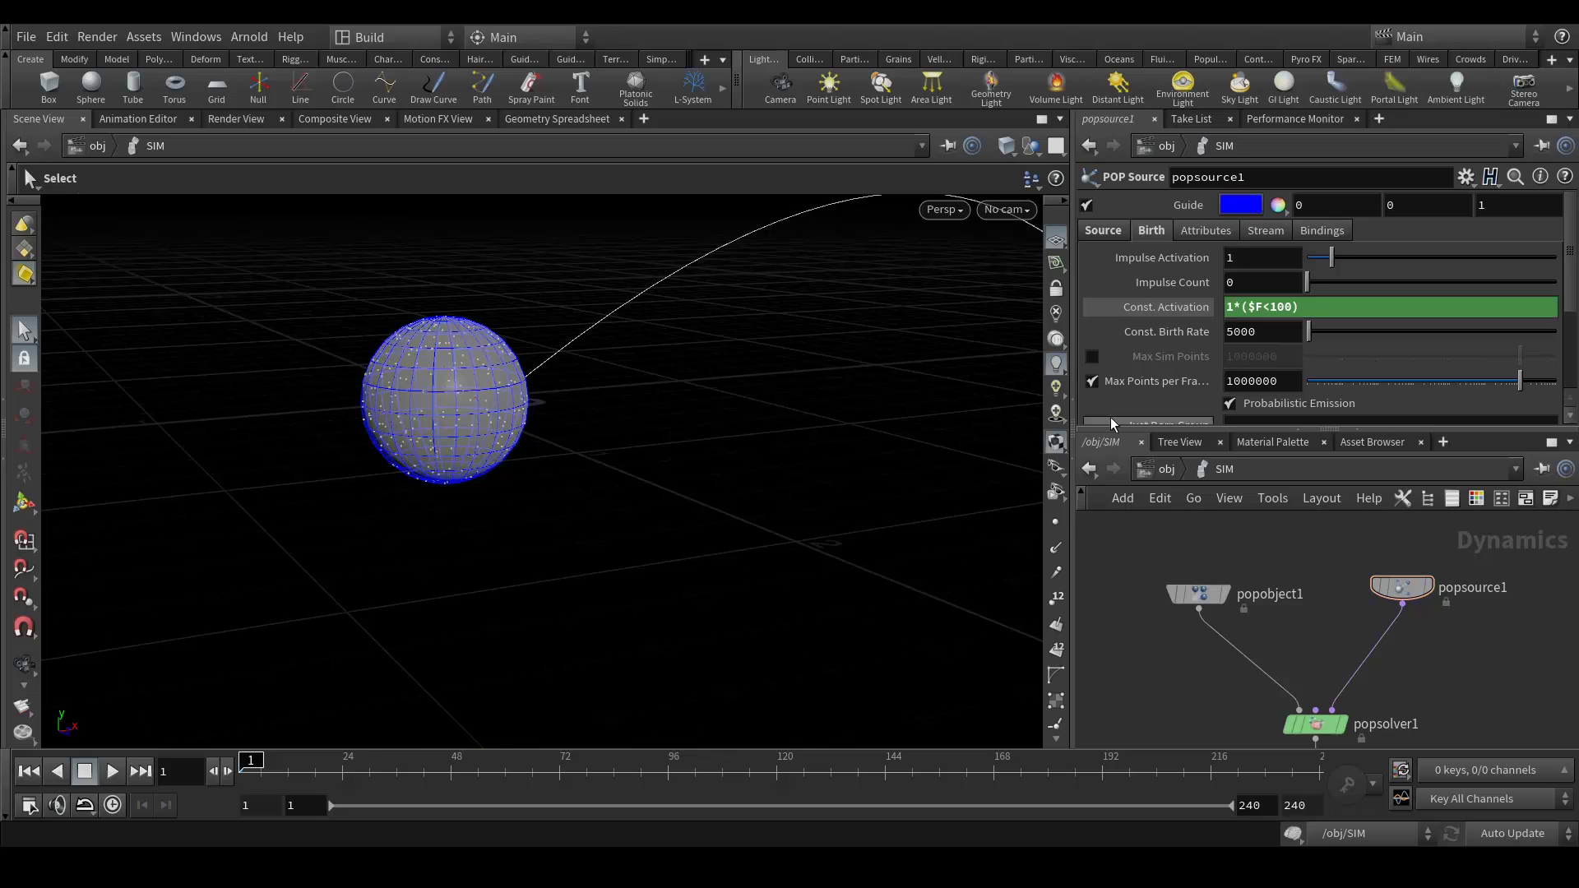
- Set the POP Source's inherited velocity to 0 in its attribute settings
{"action": "left_click", "coordinate": [1193, 233]}
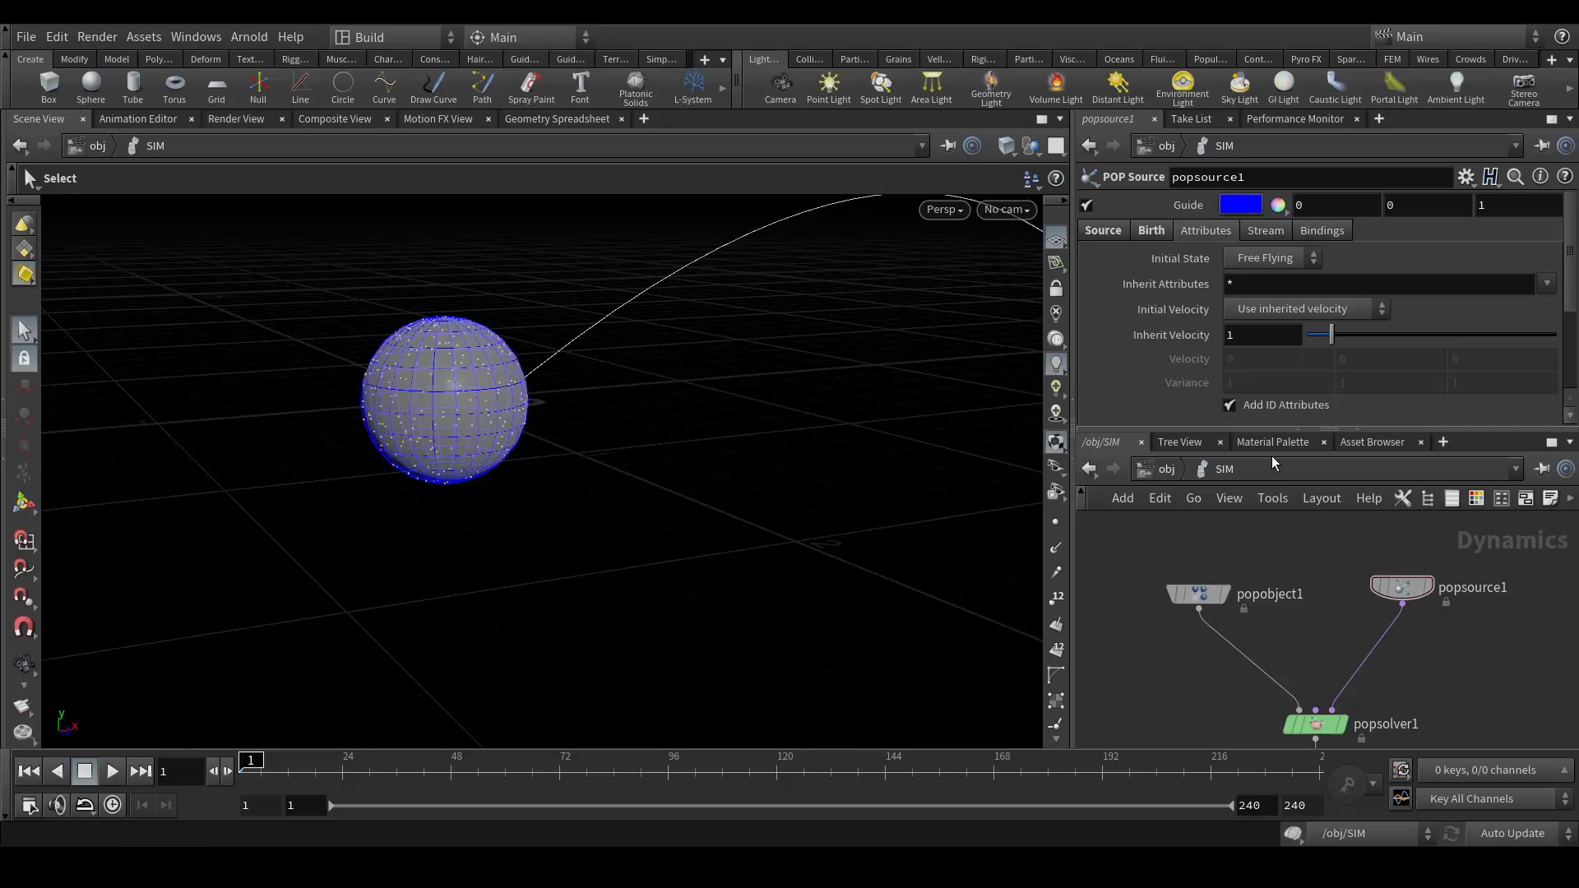
{"action": "left_click_drag", "start_coordinate": [1257, 331], "coordinate": [1219, 344]}
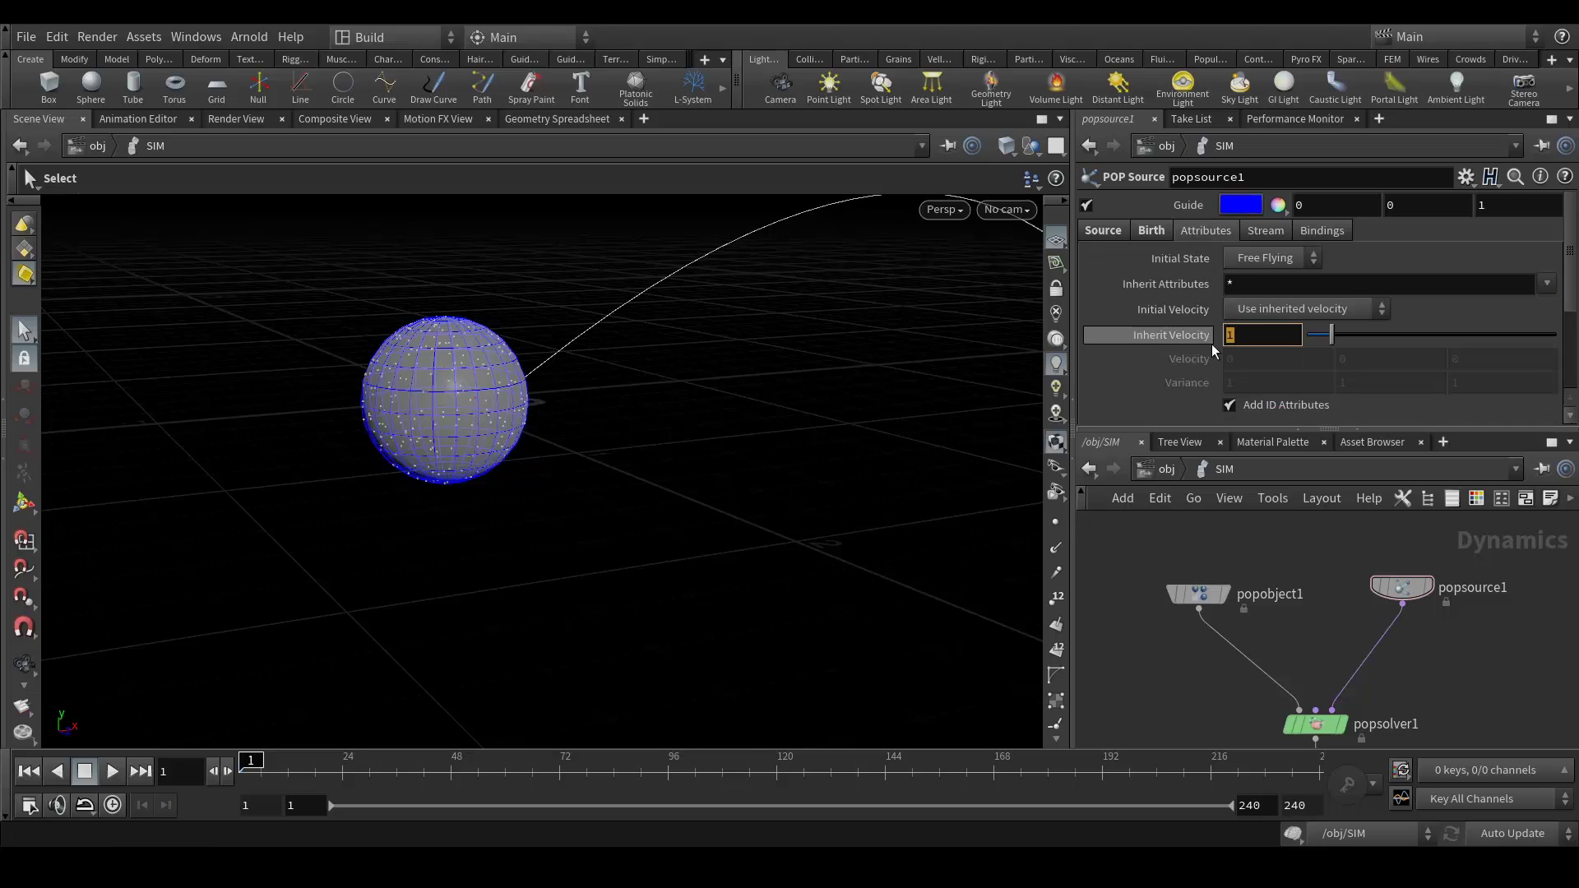
{"action": "type", "text": "0"}
{"action": "key", "text": "Return"}
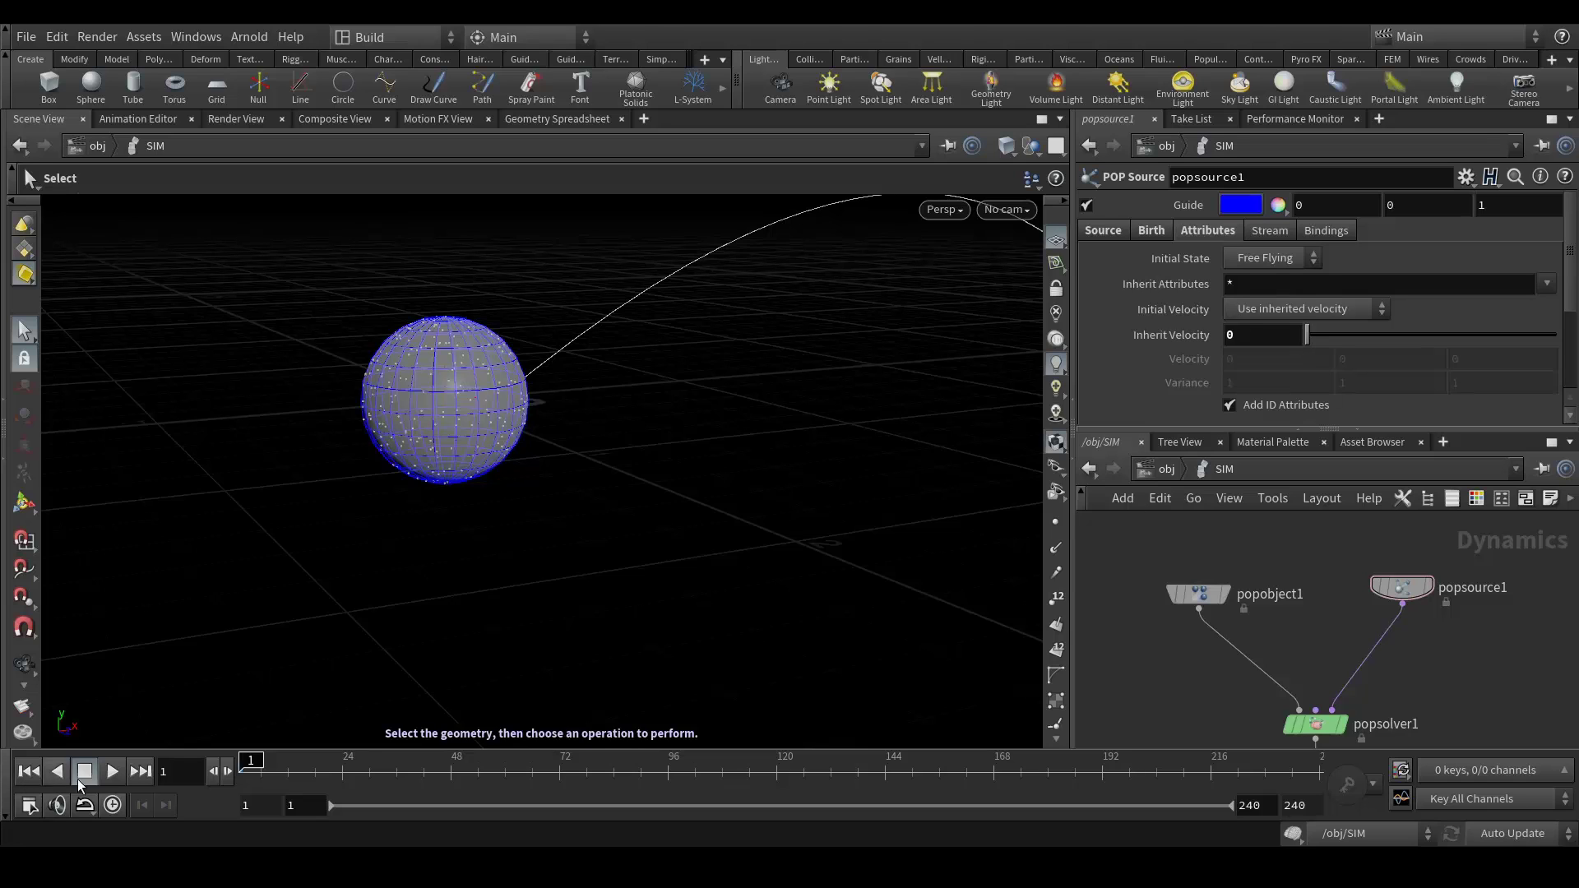
- Play the simulation to check the particle emission from the sphere, then stop and return to the first frame
{"action": "left_click", "coordinate": [111, 771]}
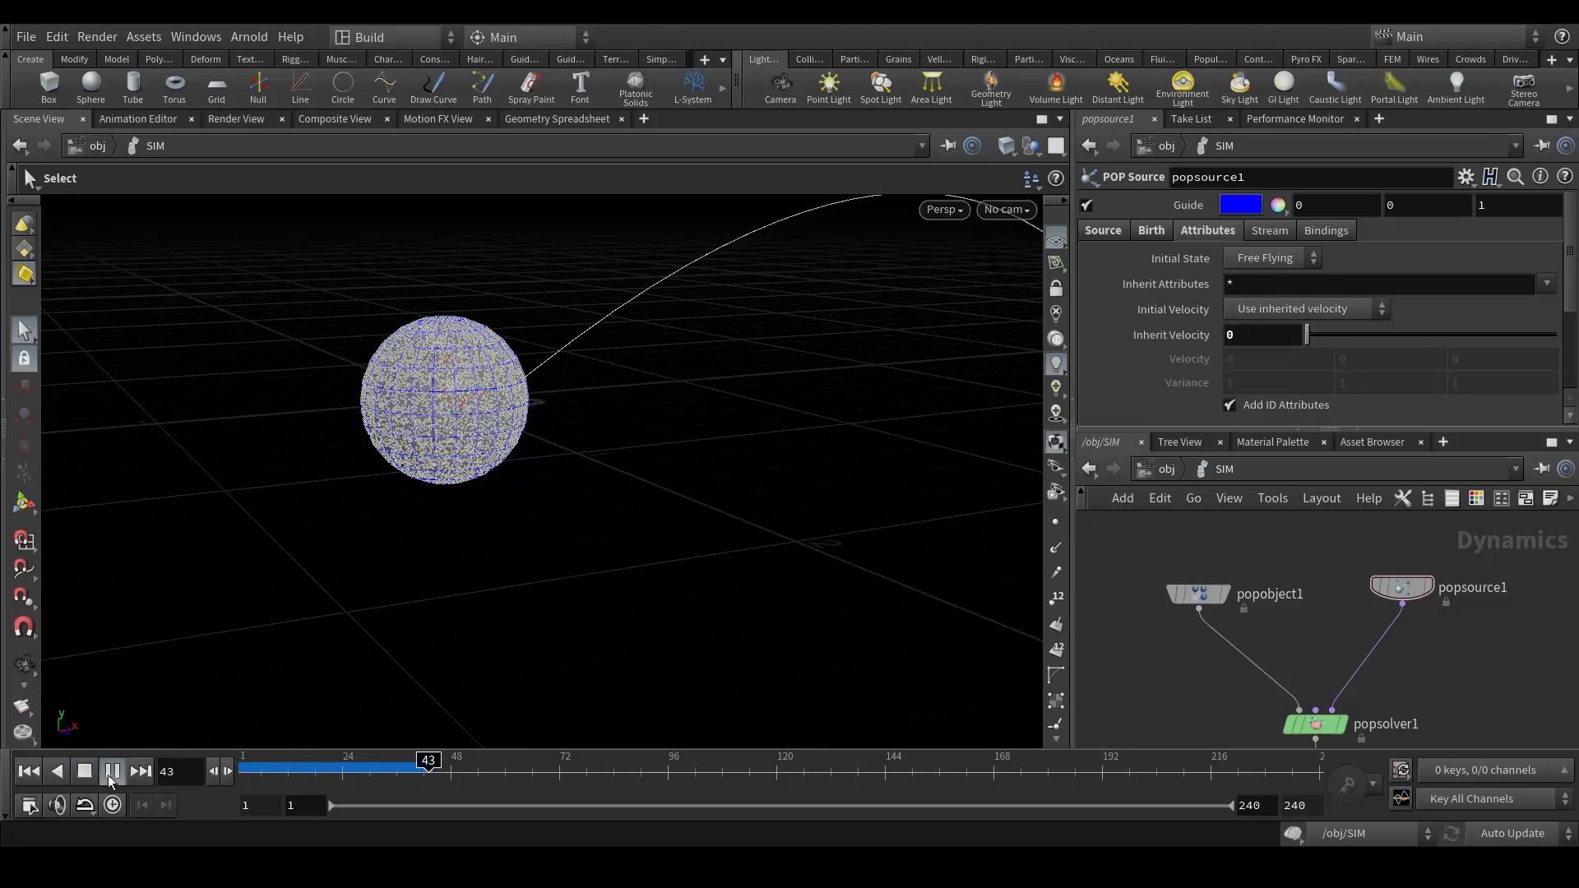
{"action": "left_click", "coordinate": [86, 771]}
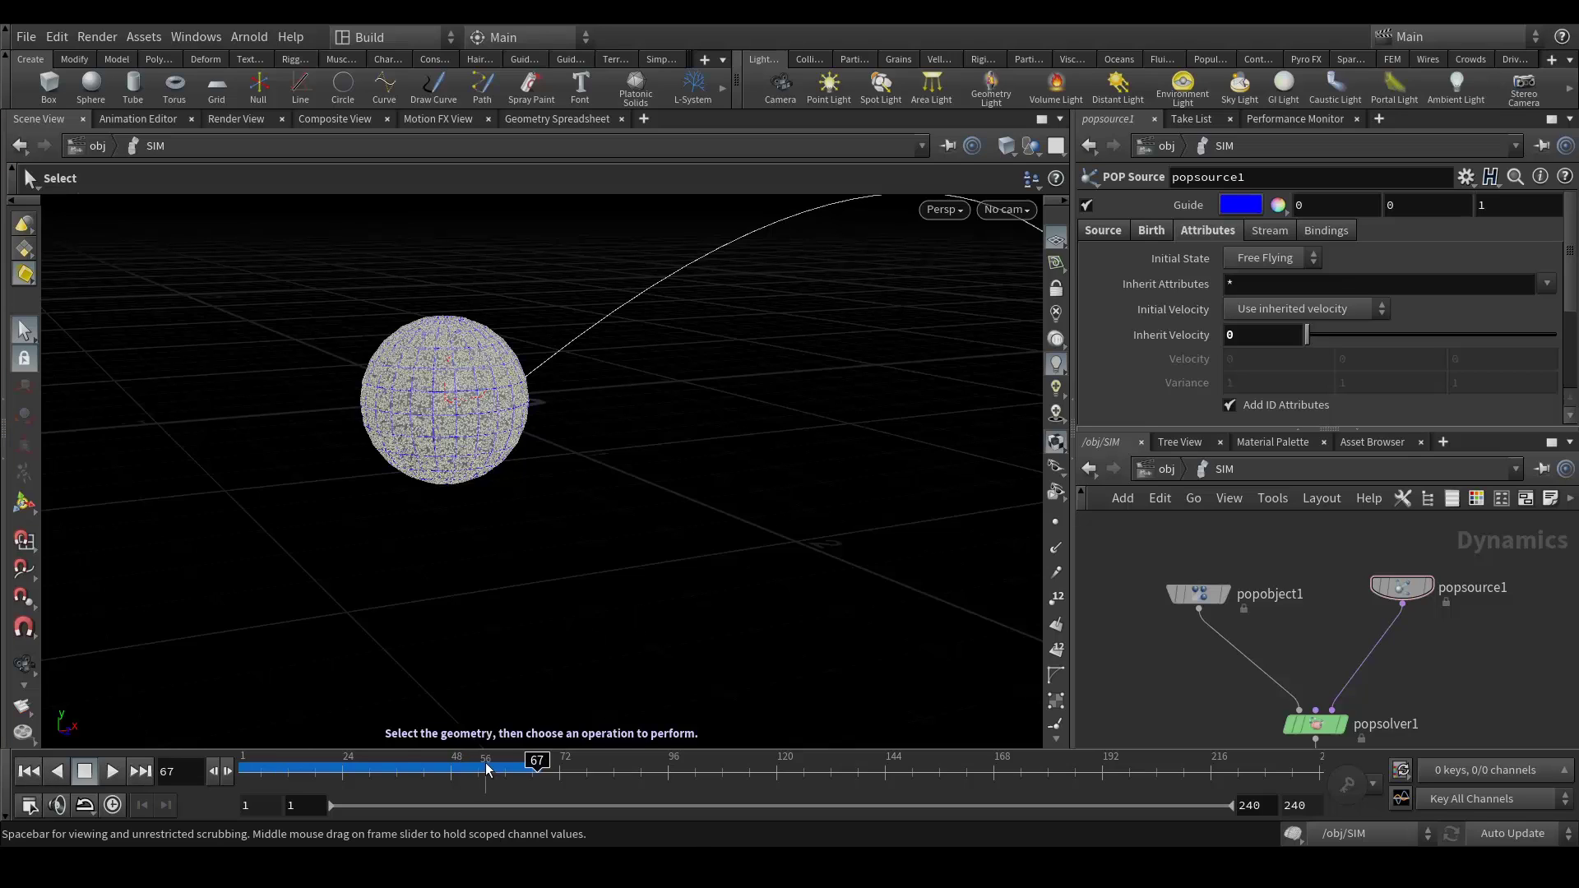
{"action": "left_click", "coordinate": [29, 771]}
{"action": "right_click_drag", "start_coordinate": [621, 463], "coordinate": [473, 423], "text": "alt"}
{"action": "left_click_drag", "start_coordinate": [472, 424], "coordinate": [703, 379]}
{"action": "middle_click_drag", "start_coordinate": [703, 379], "coordinate": [652, 402], "text": "alt"}
- Spread the POP Object and POP Source apart and wire a new POP Curve Force into the POP Solver's middle input
{"action": "left_click_drag", "start_coordinate": [1408, 591], "coordinate": [1509, 609]}
{"action": "left_click_drag", "start_coordinate": [1198, 594], "coordinate": [1145, 605]}
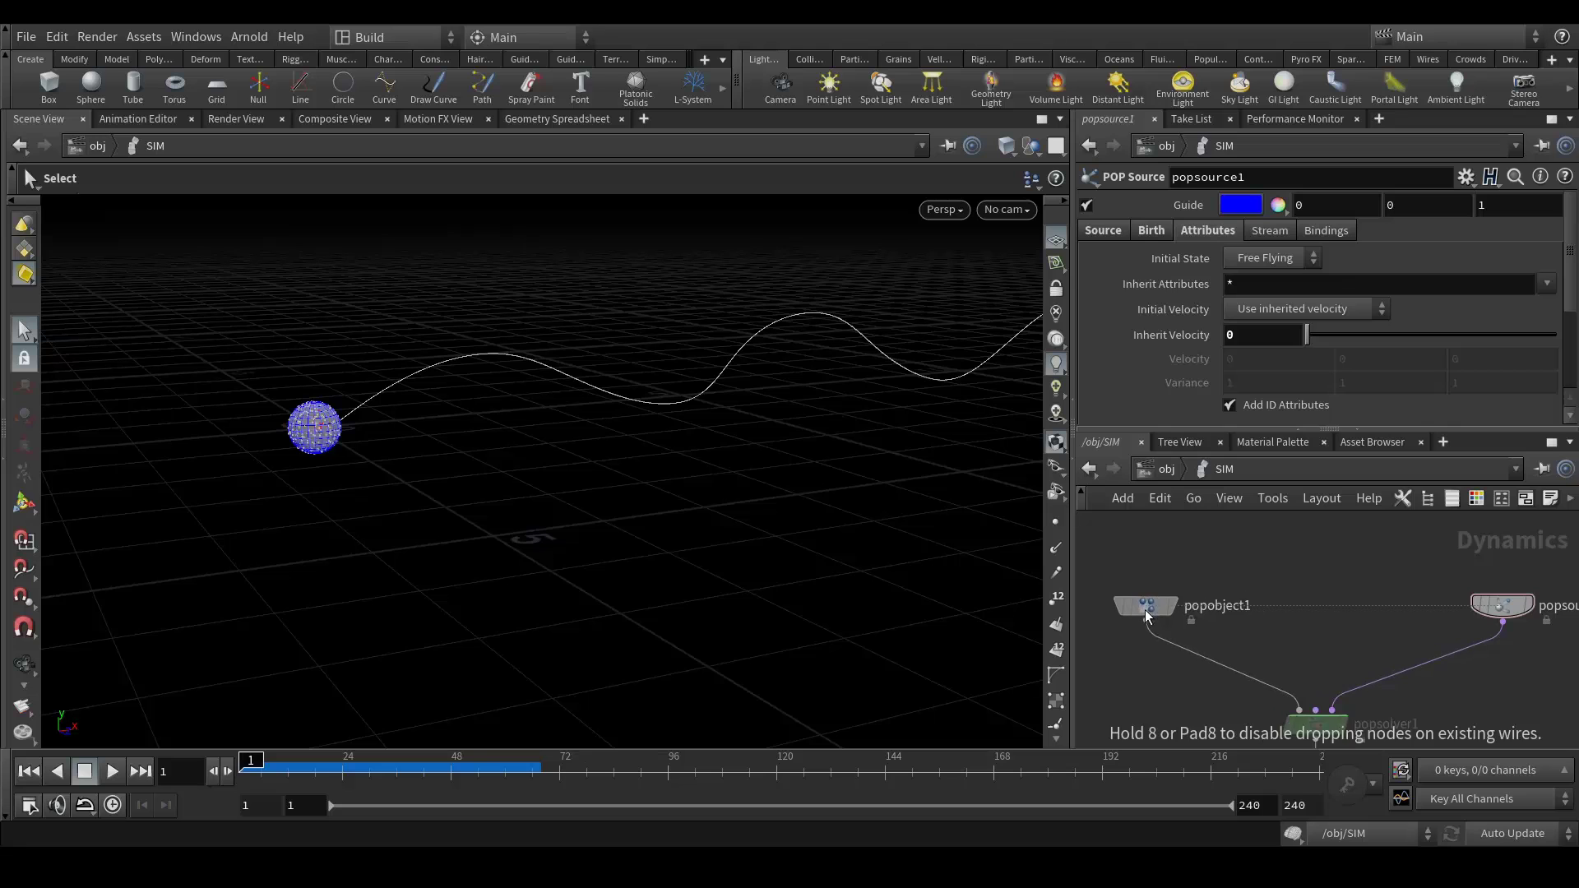
{"action": "key", "text": "Tab"}
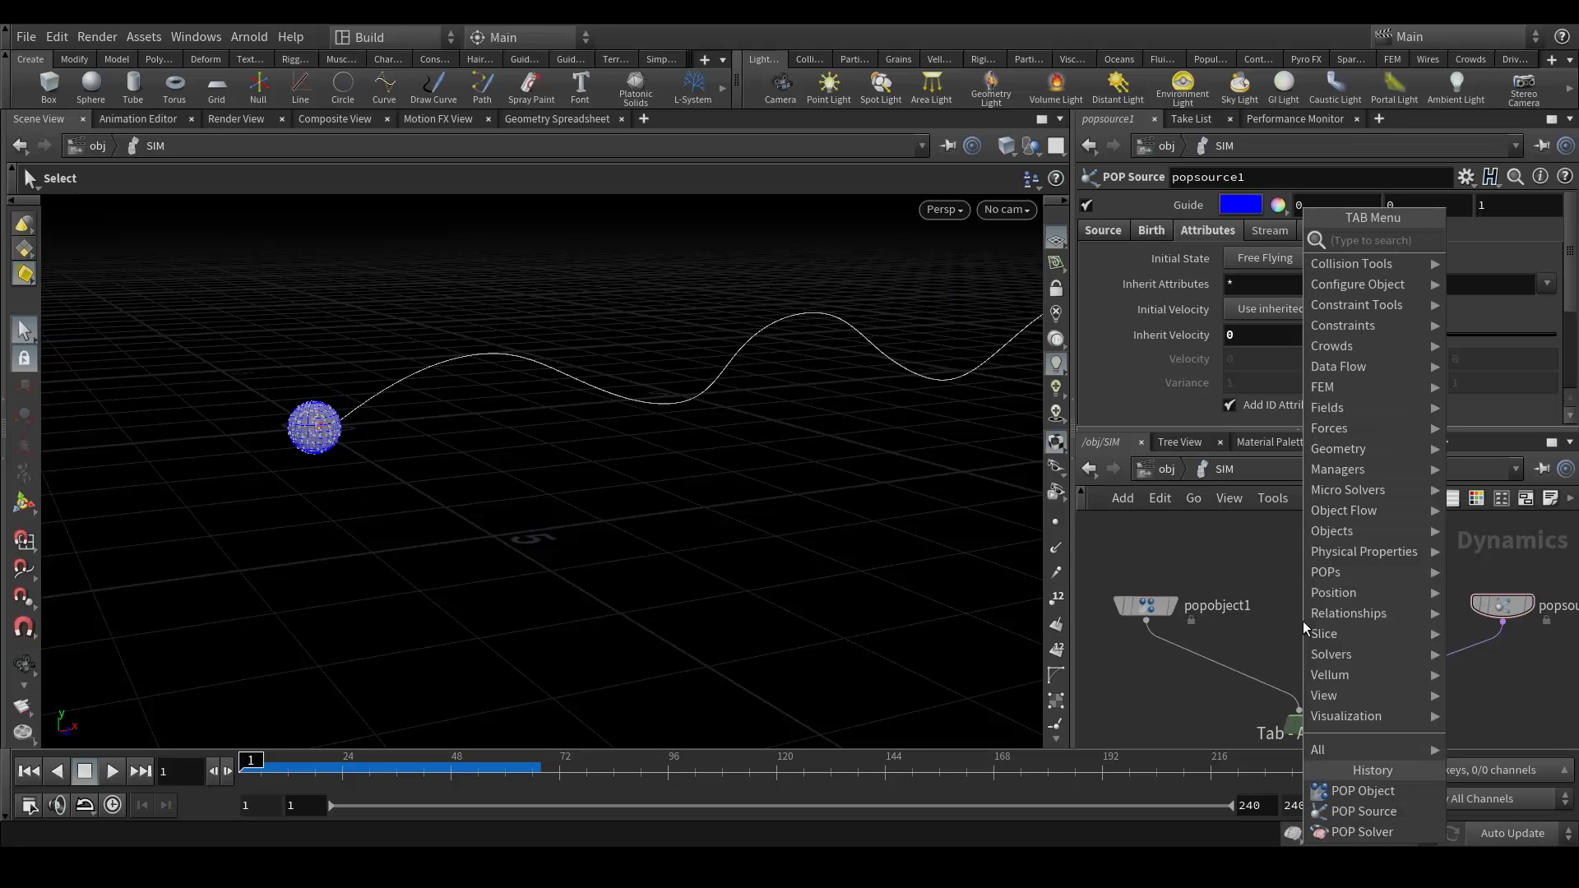
{"action": "type", "text": "popcurve"}
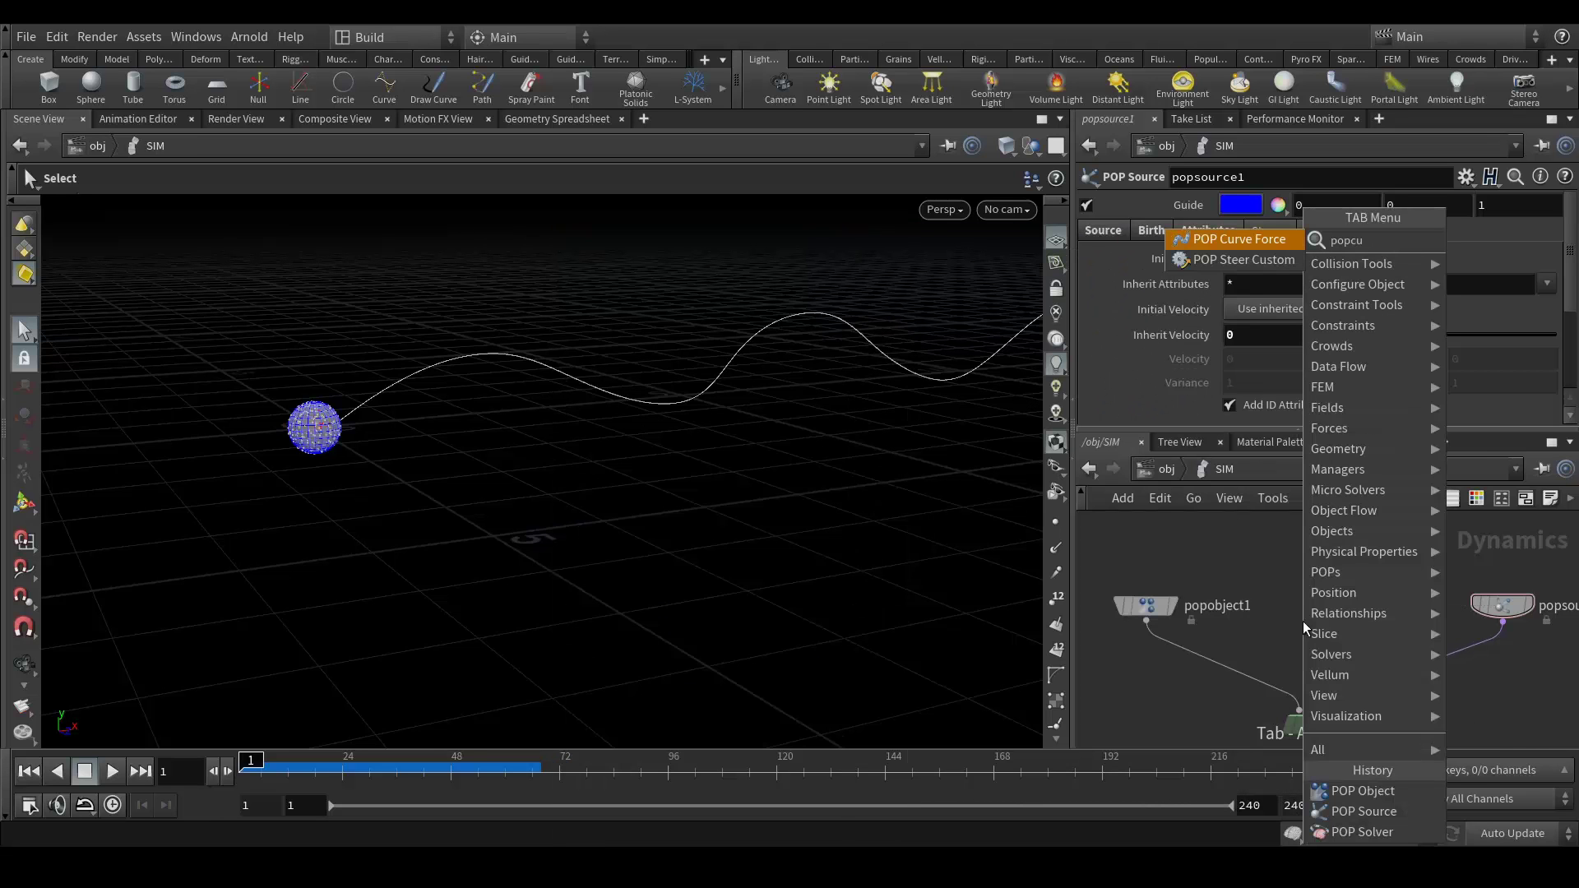
{"action": "key", "text": "Return"}
{"action": "left_click", "coordinate": [1303, 620]}
{"action": "left_click_drag", "start_coordinate": [1303, 622], "coordinate": [1318, 700]}
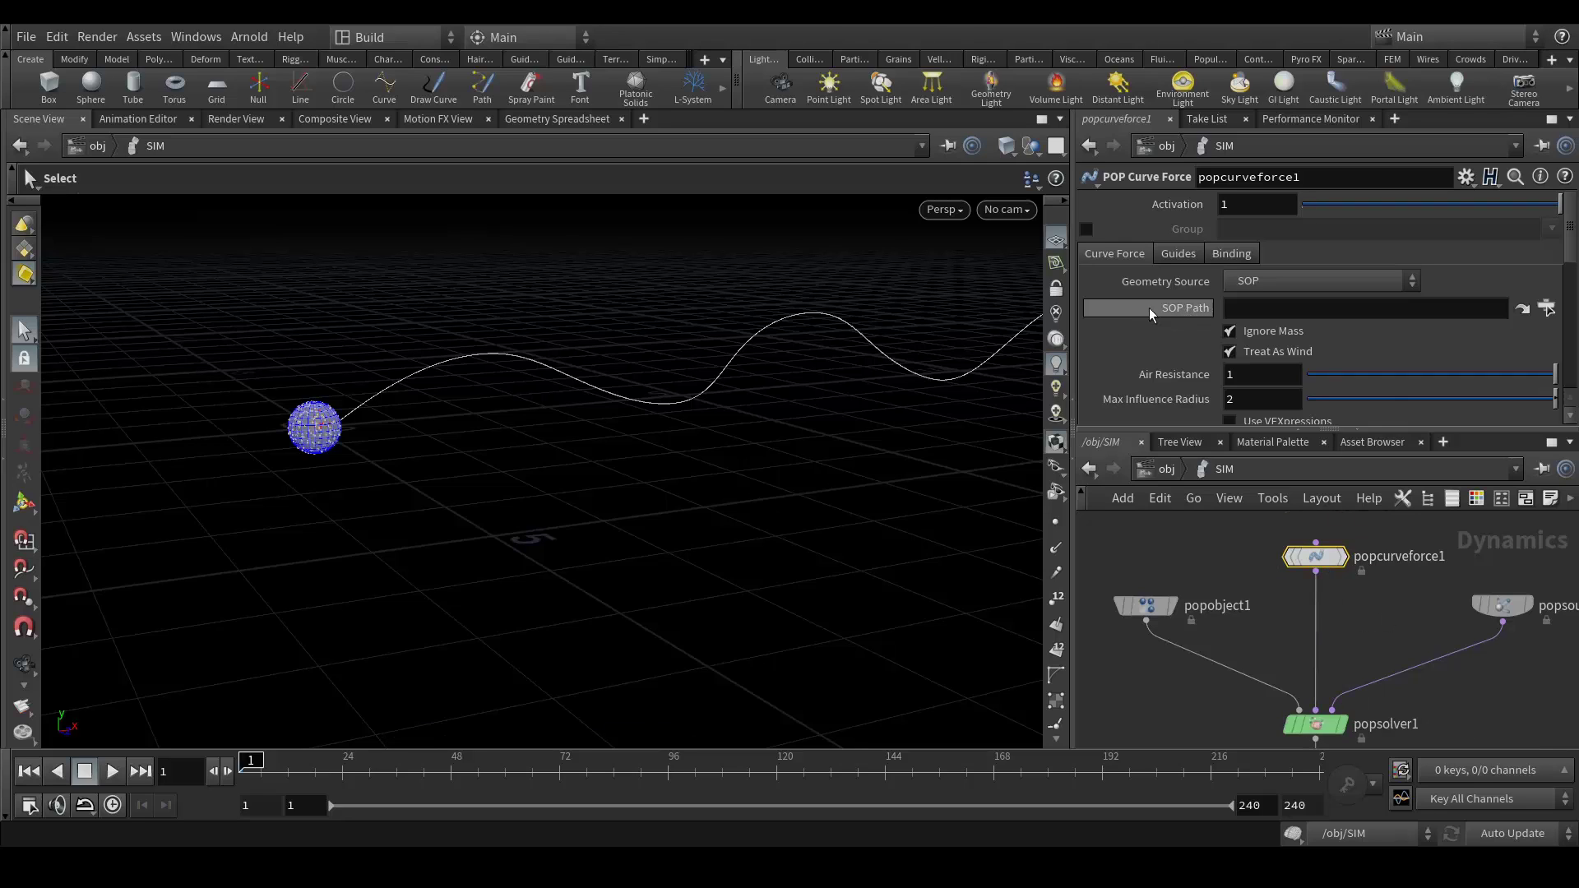
- Set the POP Curve Force's SOP path to /obj/Path/OUT_PATH
{"action": "left_click", "coordinate": [1547, 309]}
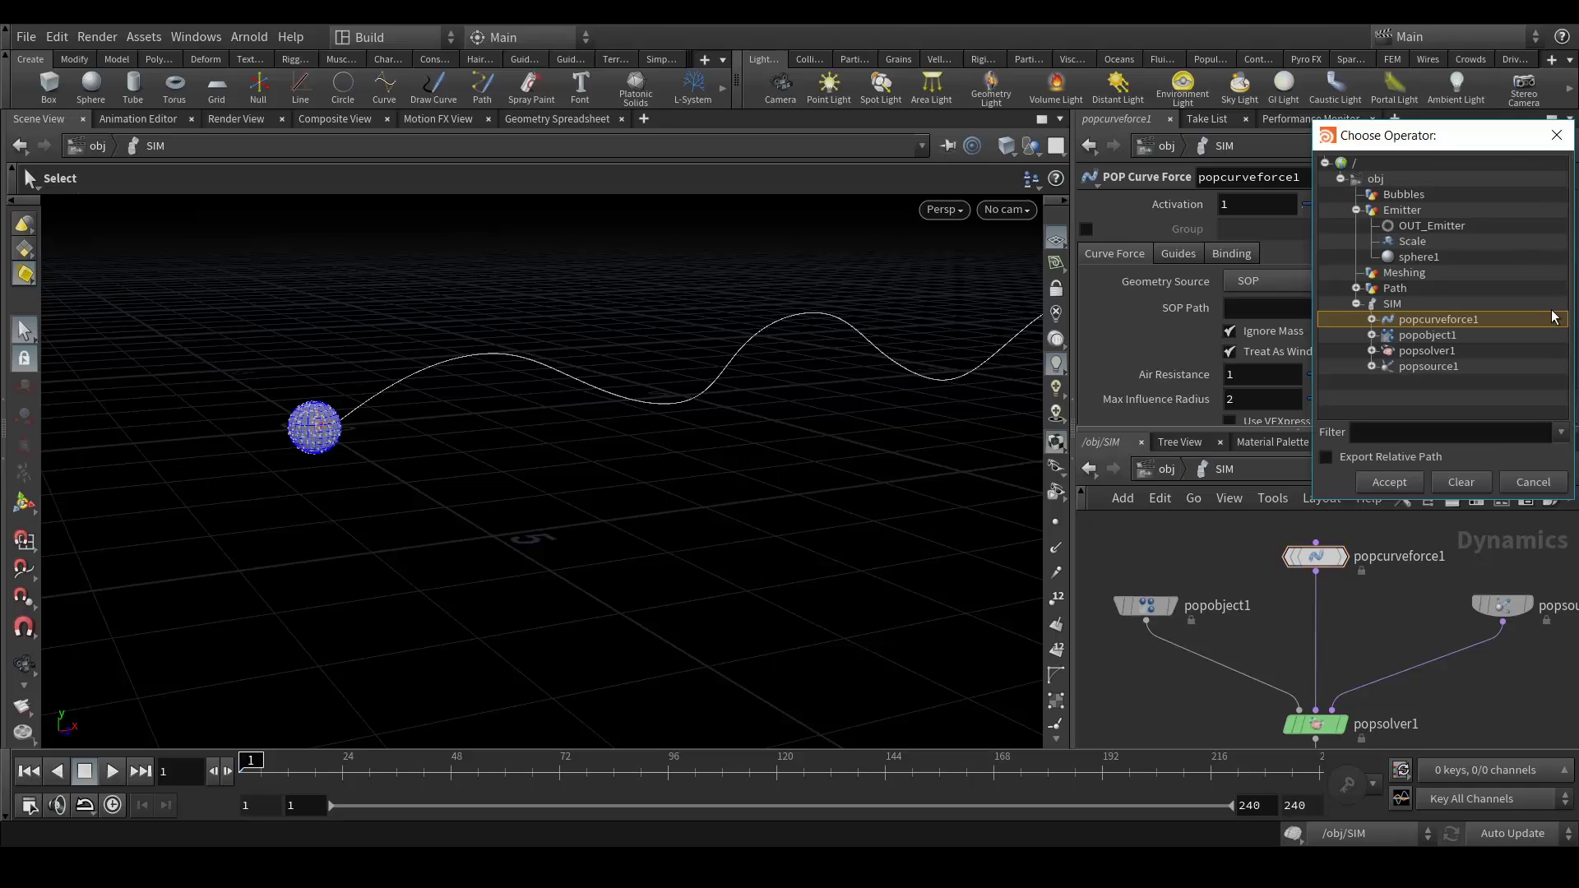
{"action": "left_click", "coordinate": [1356, 288]}
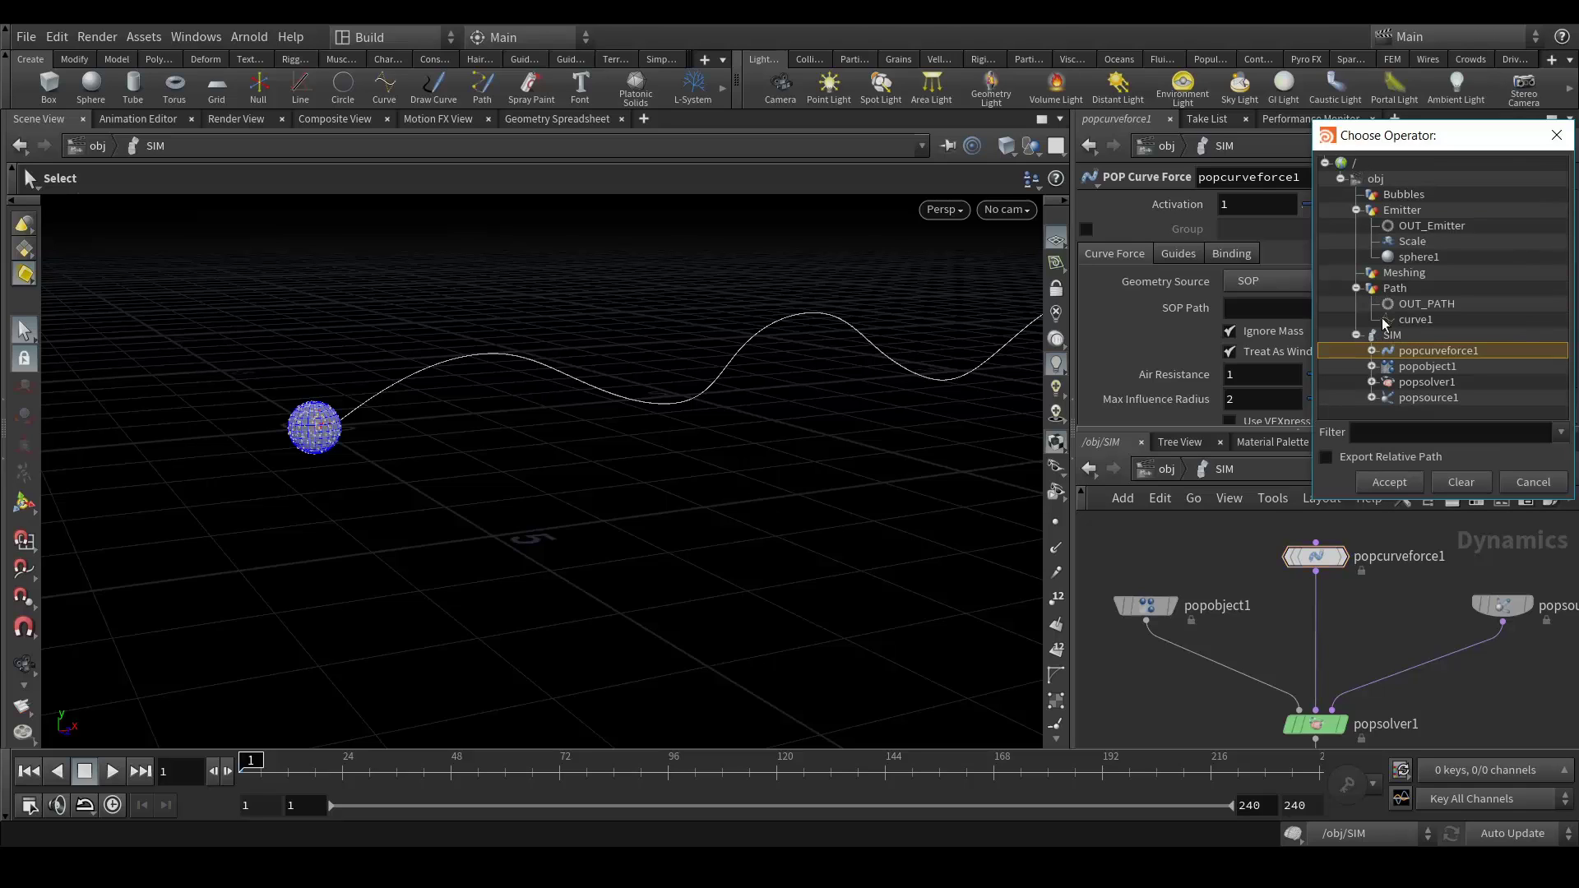
{"action": "left_click", "coordinate": [1447, 306]}
{"action": "double_click", "coordinate": [1426, 306]}
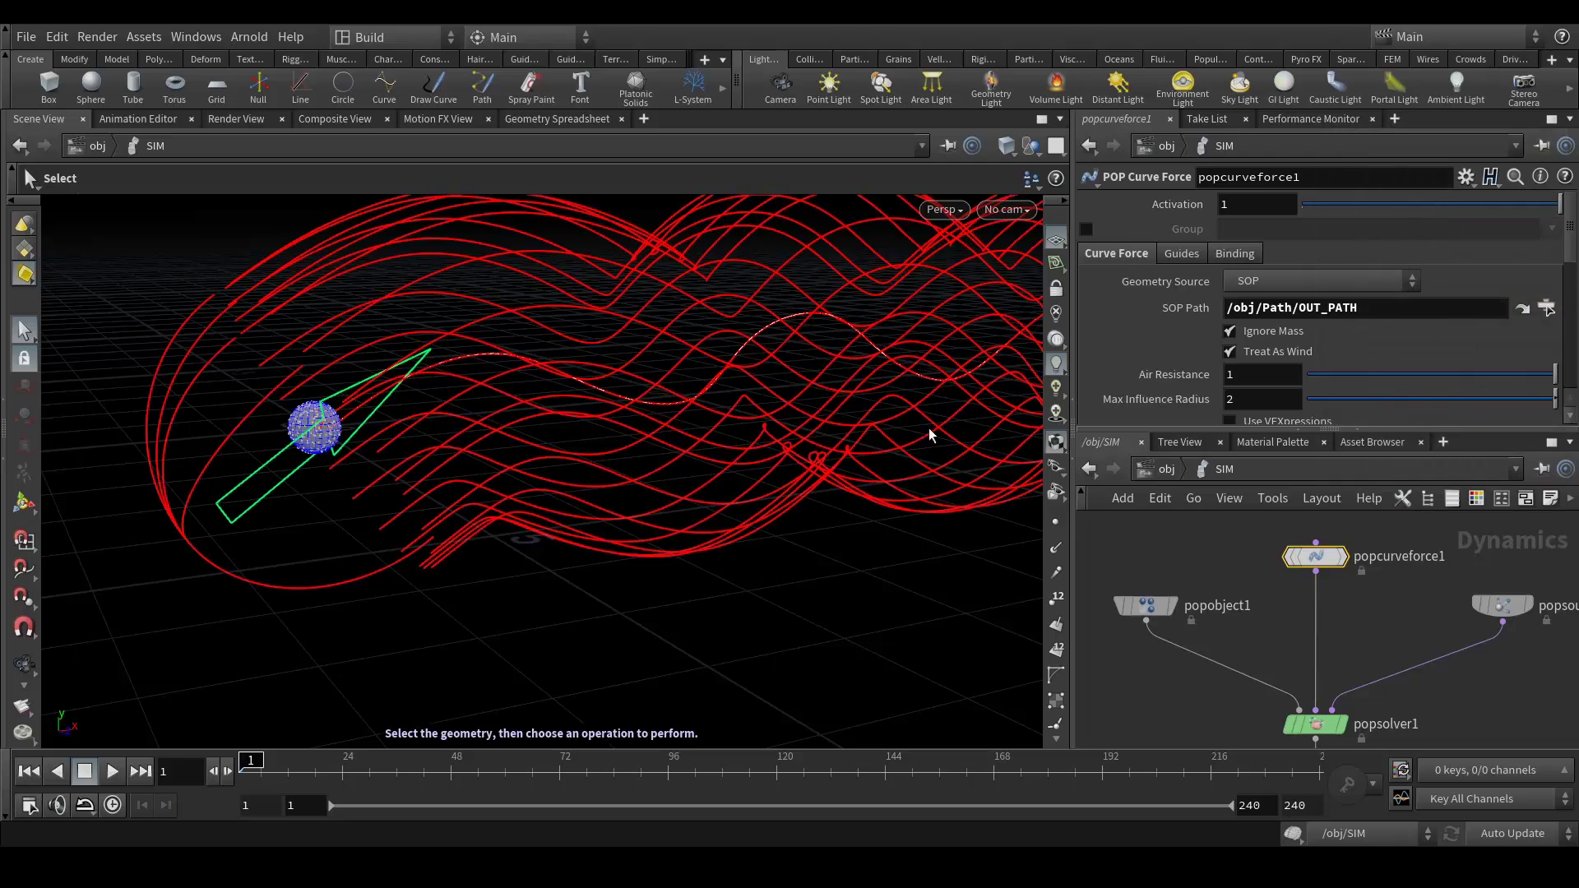
- Toggle the curve force's guide geometry off and back on
{"action": "right_click_drag", "start_coordinate": [420, 458], "coordinate": [221, 485], "text": "alt"}
{"action": "key", "text": "s"}
{"action": "left_click", "coordinate": [1182, 254]}
{"action": "left_click", "coordinate": [1230, 278]}
{"action": "left_click", "coordinate": [1230, 278]}
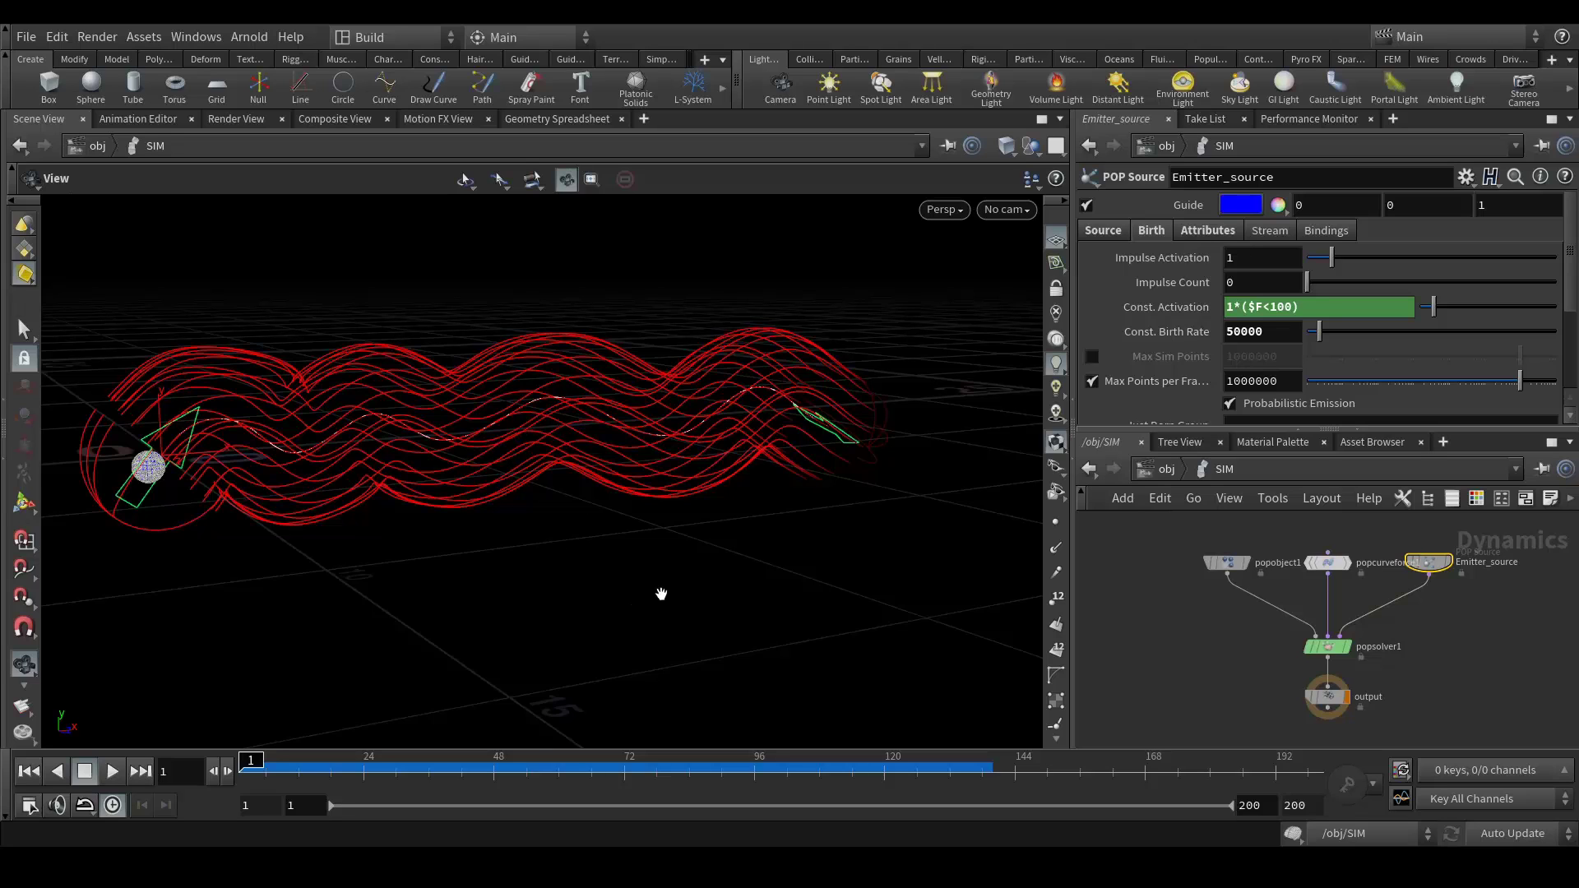
- Scrub the simulation to frame 109 and examine how the particle stream follows the path
{"action": "left_click_drag", "start_coordinate": [301, 767], "coordinate": [825, 765]}
{"action": "left_click_drag", "start_coordinate": [642, 394], "coordinate": [525, 417]}
{"action": "scroll", "coordinate": [583, 421], "scroll_direction": "up", "scroll_amount": 5}
{"action": "scroll", "coordinate": [498, 432], "scroll_direction": "down", "scroll_amount": 2}
{"action": "scroll", "coordinate": [497, 431], "scroll_direction": "down", "scroll_amount": 5}
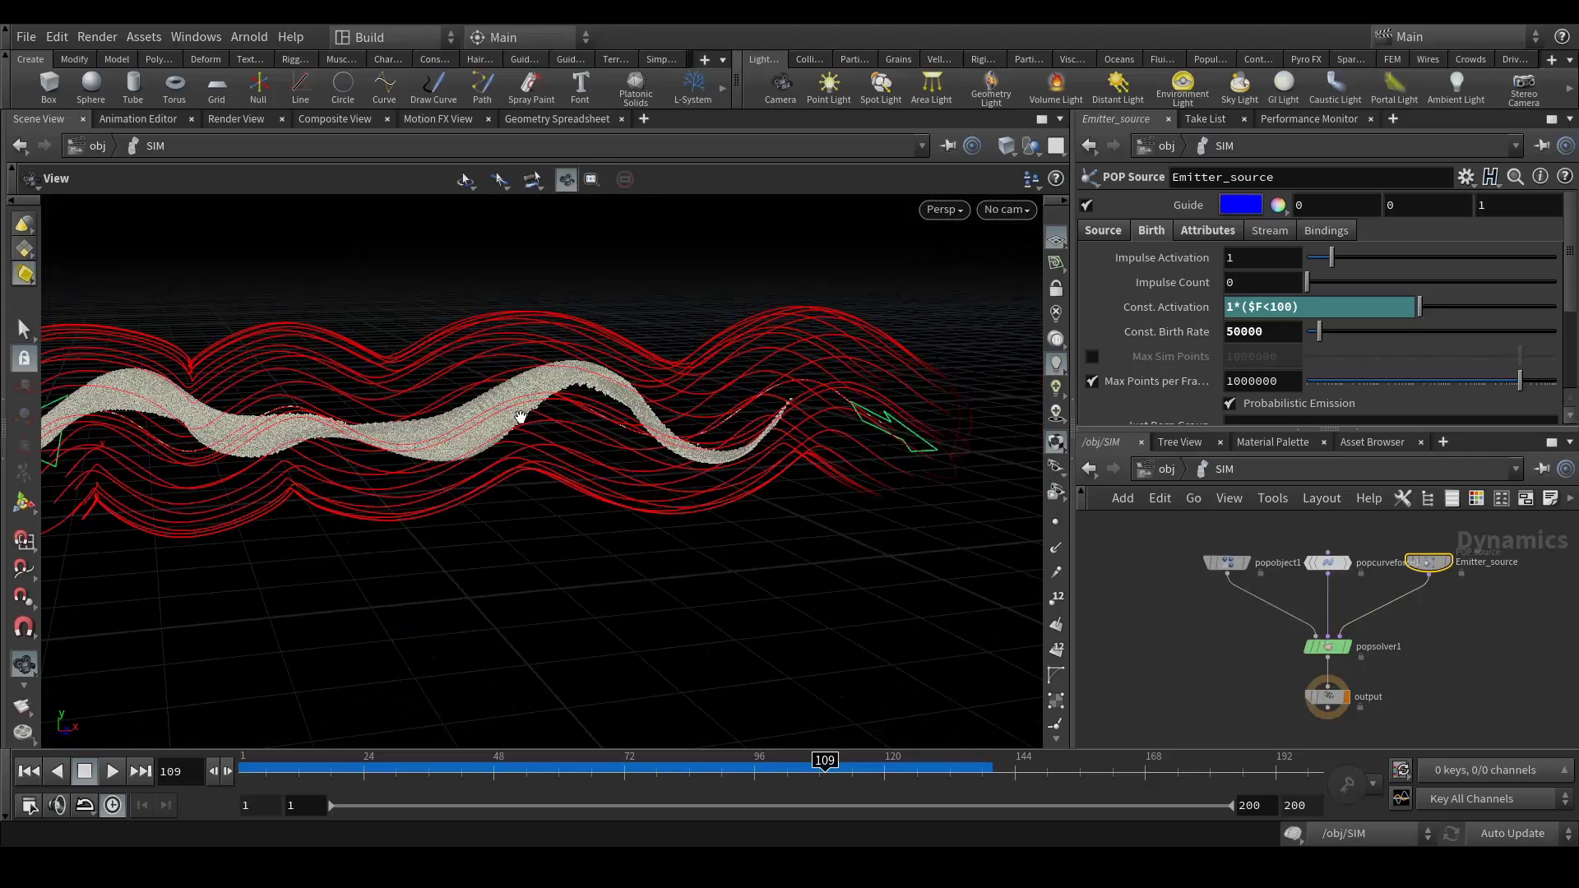
{"action": "scroll", "coordinate": [676, 354], "scroll_direction": "down", "scroll_amount": 2}
{"action": "scroll", "coordinate": [304, 441], "scroll_direction": "up", "scroll_amount": 4}
{"action": "left_click_drag", "start_coordinate": [470, 435], "coordinate": [568, 411]}
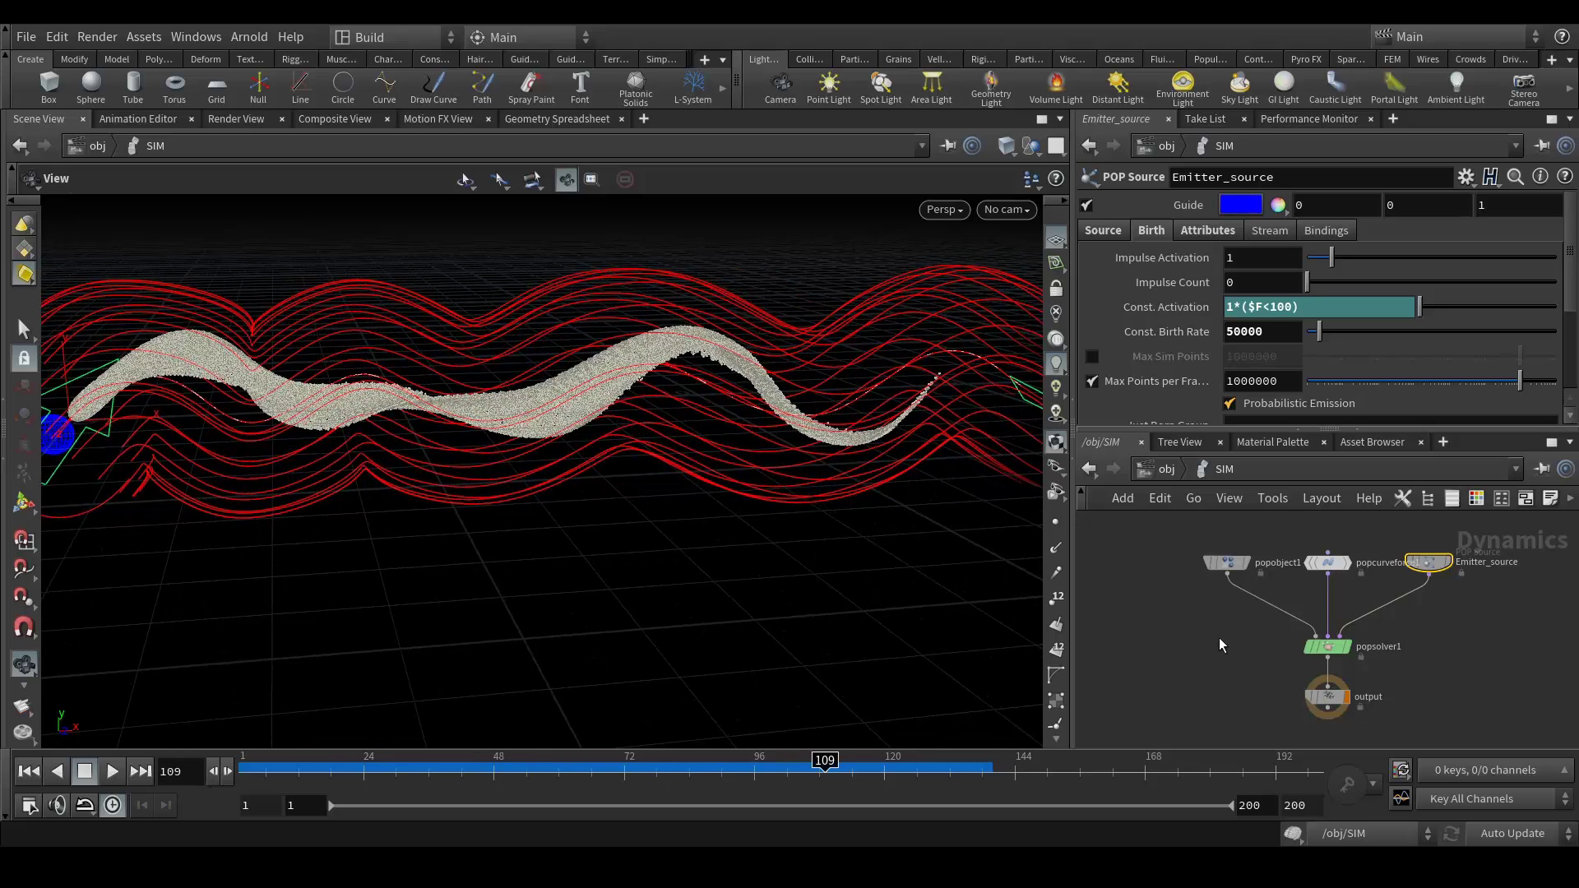
- Add a POP Force node and insert it between the POP Curve Force and the POP Solver
{"action": "key", "text": "Tab"}
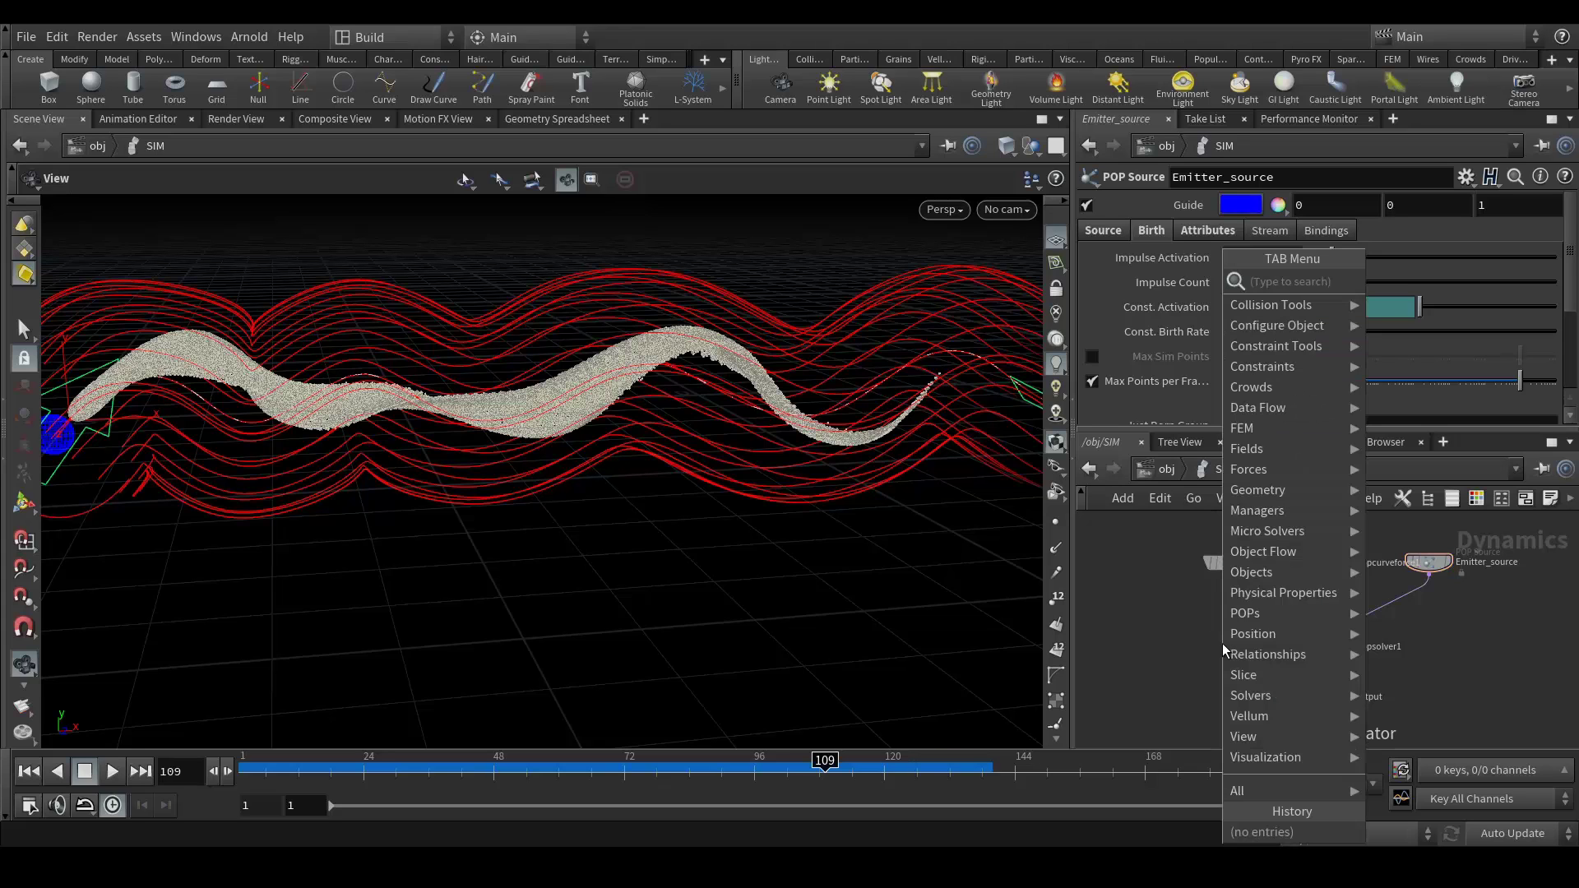
{"action": "type", "text": "popfor"}
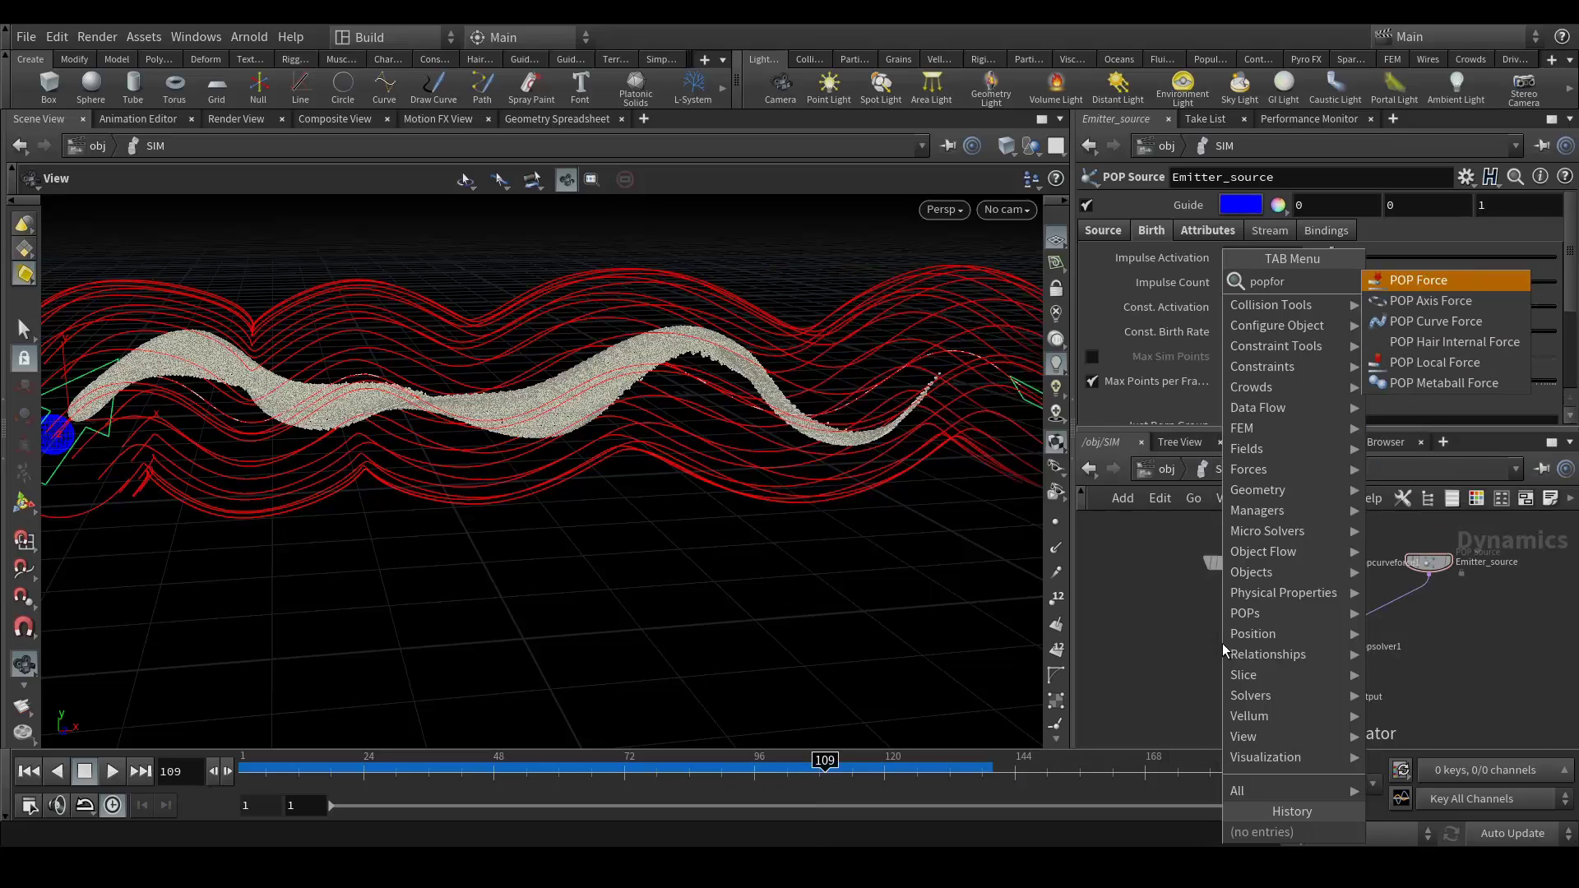
{"action": "key", "text": "Return"}
{"action": "left_click", "coordinate": [1222, 643]}
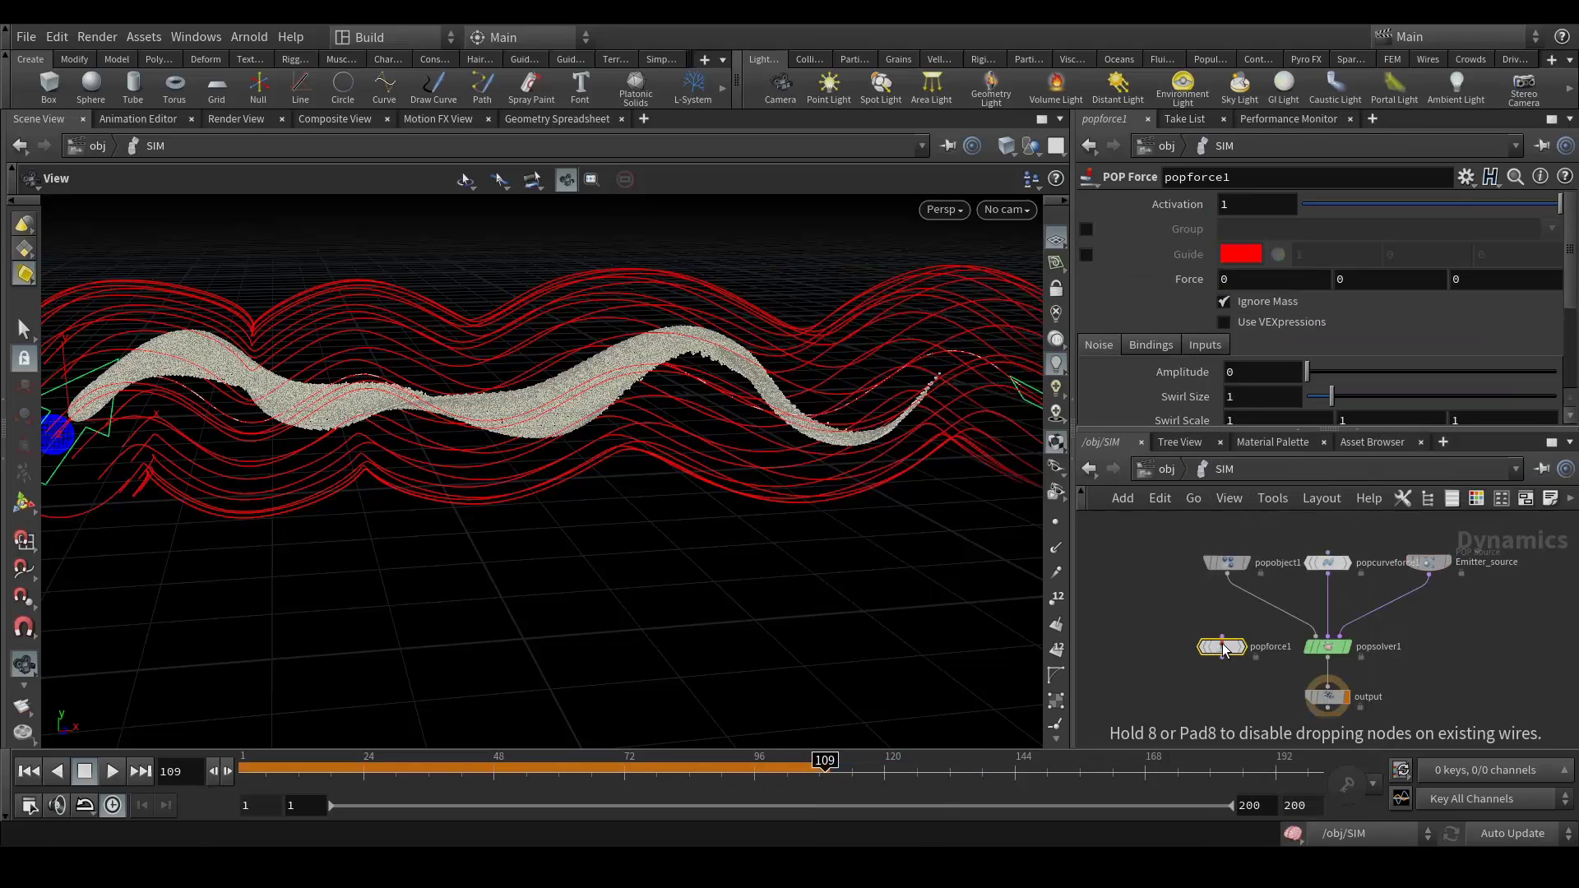
{"action": "left_click_drag", "start_coordinate": [1223, 647], "coordinate": [1324, 602]}
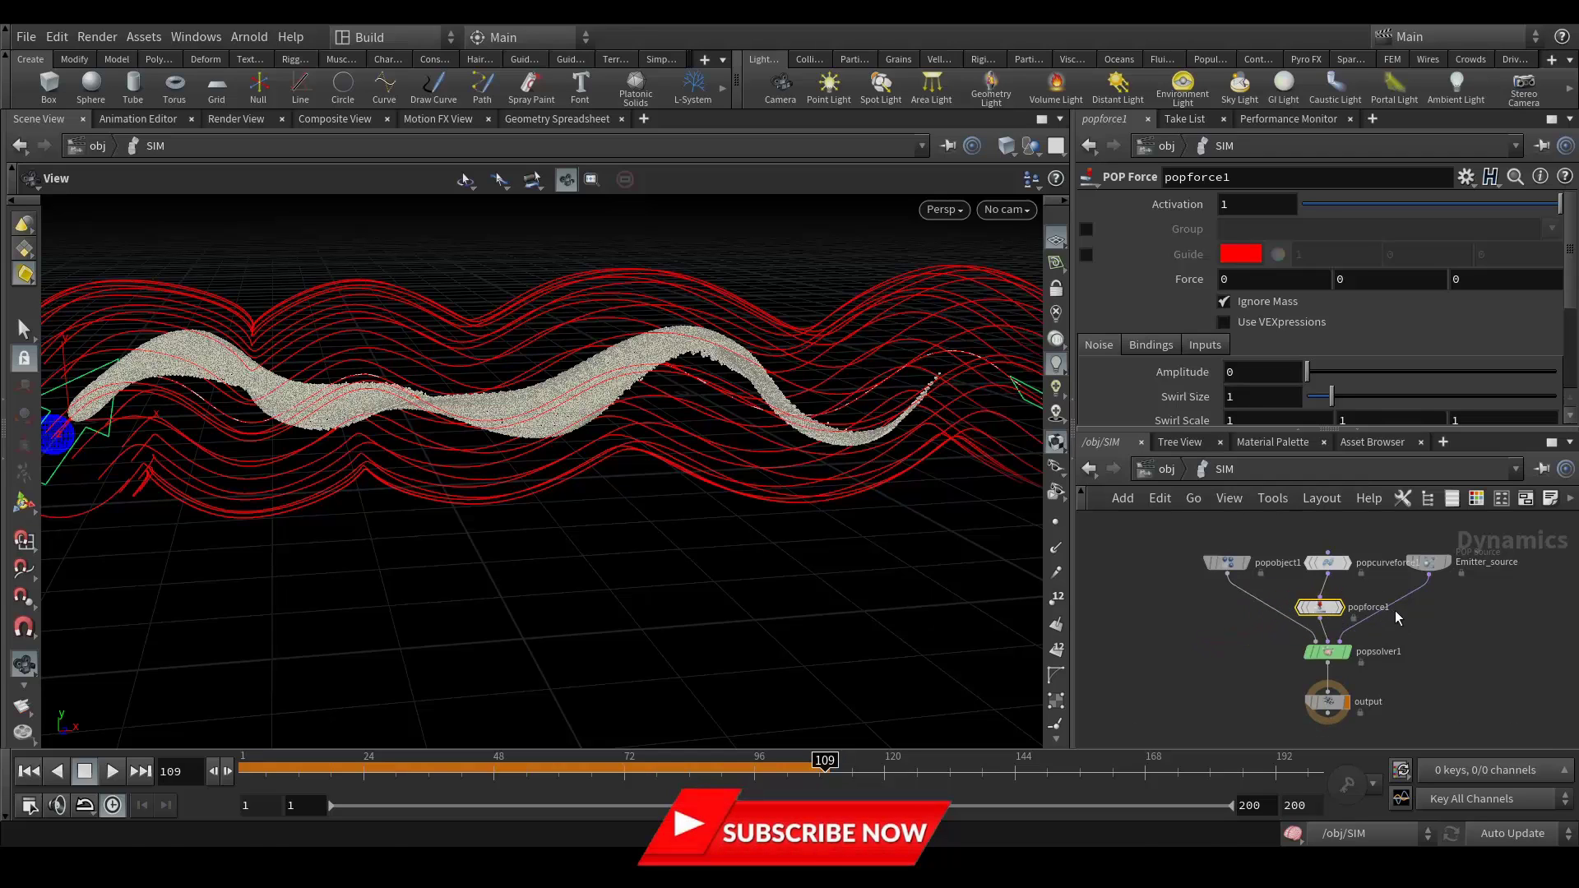
- Return to the first frame and turn off the POP Curve Force's guide geometry
{"action": "left_click", "coordinate": [28, 770]}
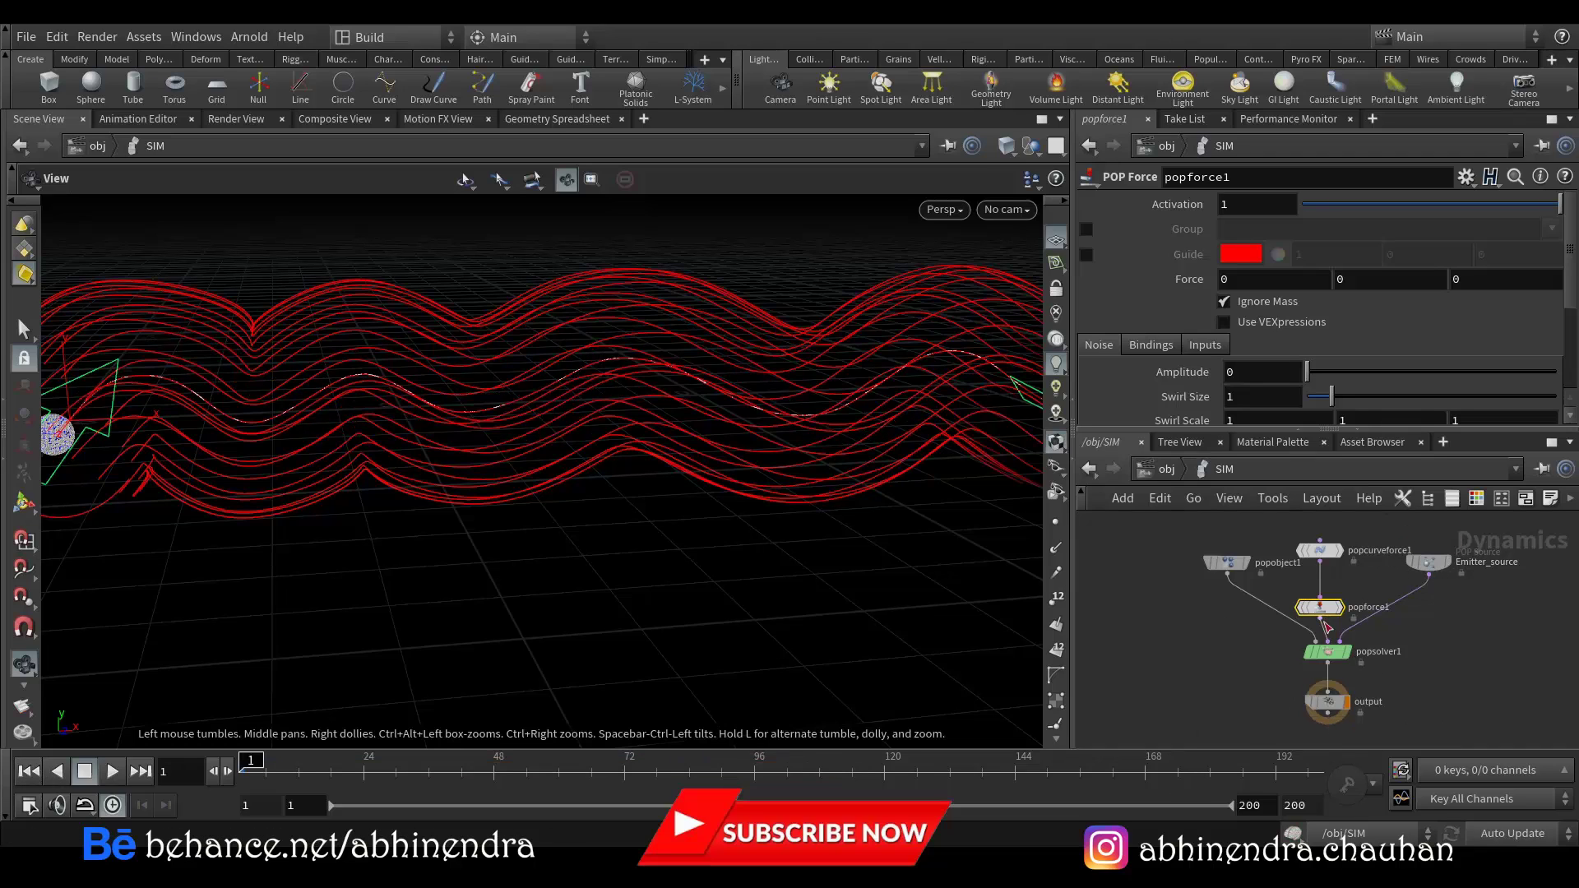
{"action": "left_click_drag", "start_coordinate": [1321, 611], "coordinate": [1320, 603]}
{"action": "left_click", "coordinate": [1320, 552]}
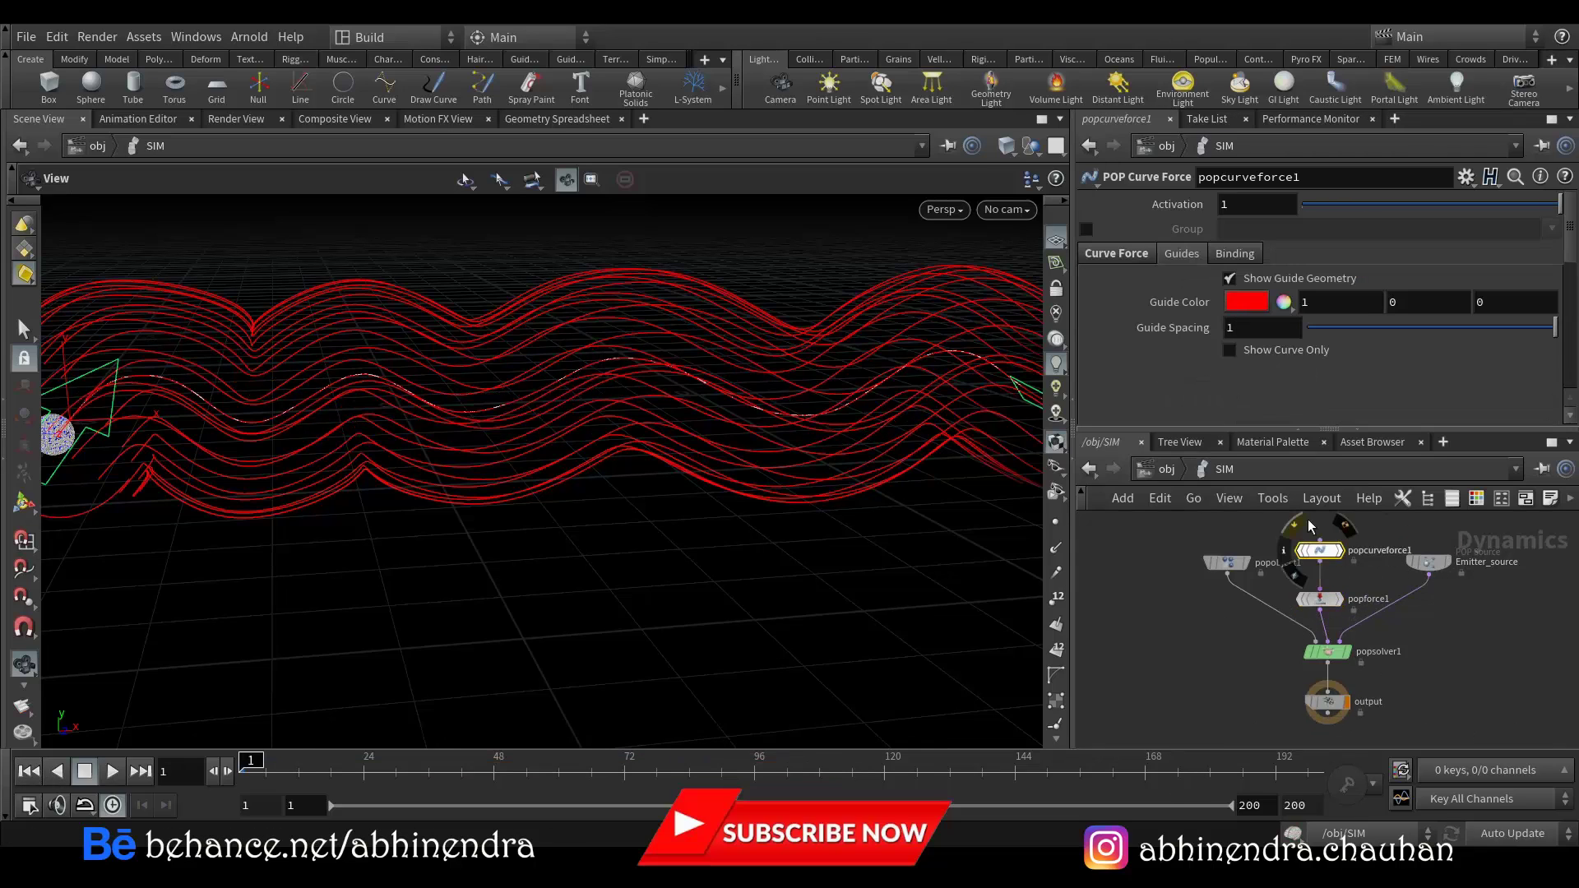
{"action": "left_click", "coordinate": [1230, 279]}
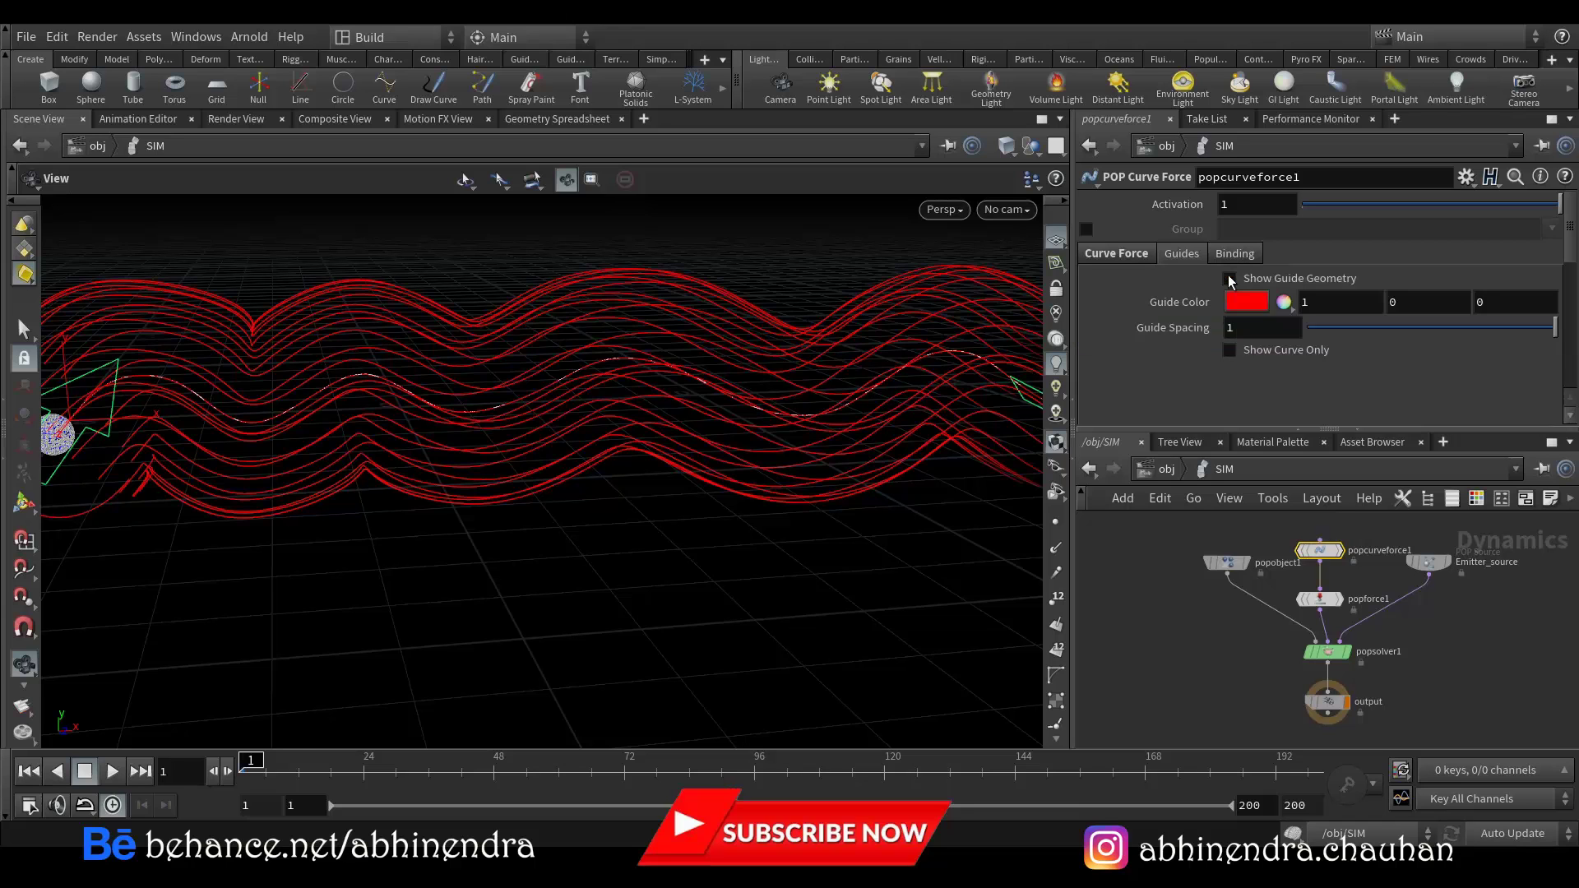
{"action": "left_click_drag", "start_coordinate": [470, 420], "coordinate": [327, 377]}
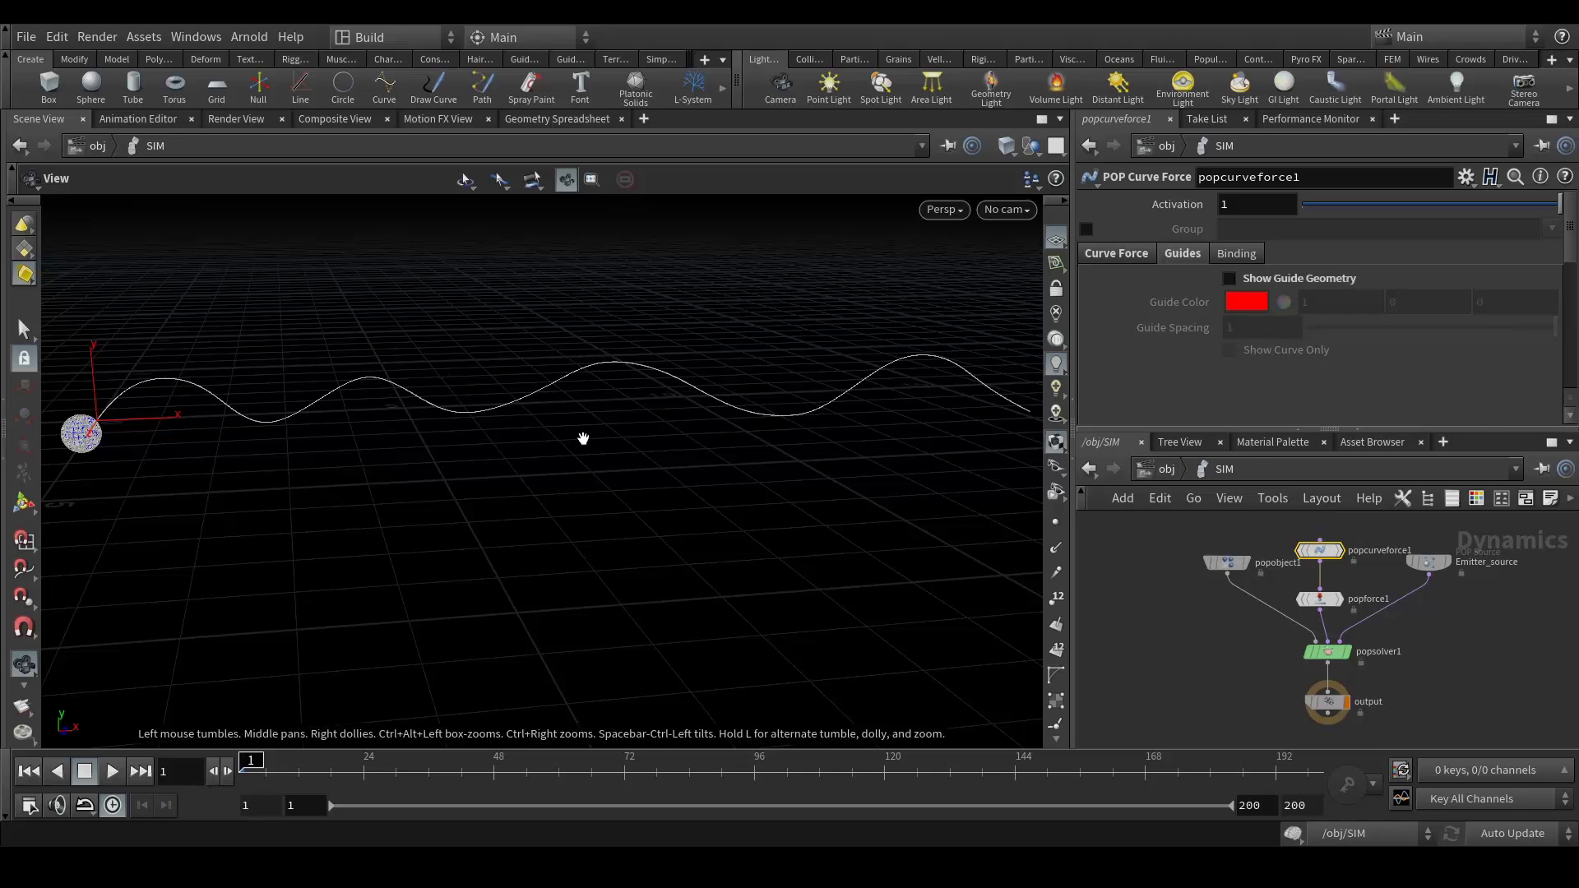
- Set the POP Force's noise amplitude to 1.5
{"action": "scroll", "coordinate": [1319, 596], "scroll_direction": "up", "scroll_amount": 5}
{"action": "left_click", "coordinate": [1316, 585]}
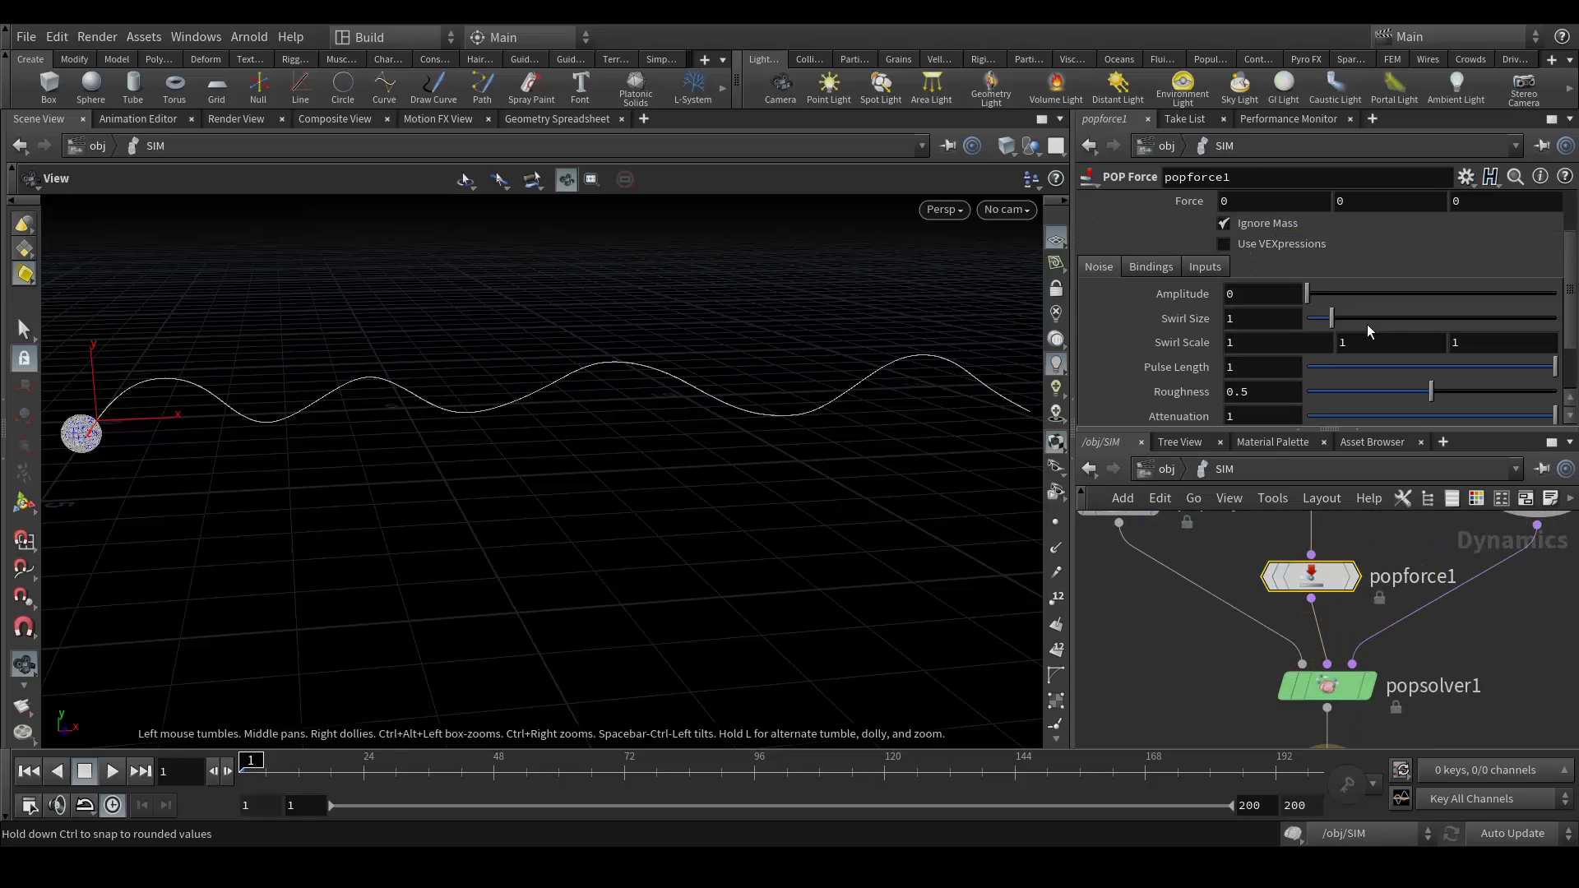
{"action": "left_click_drag", "start_coordinate": [1234, 294], "coordinate": [1201, 298]}
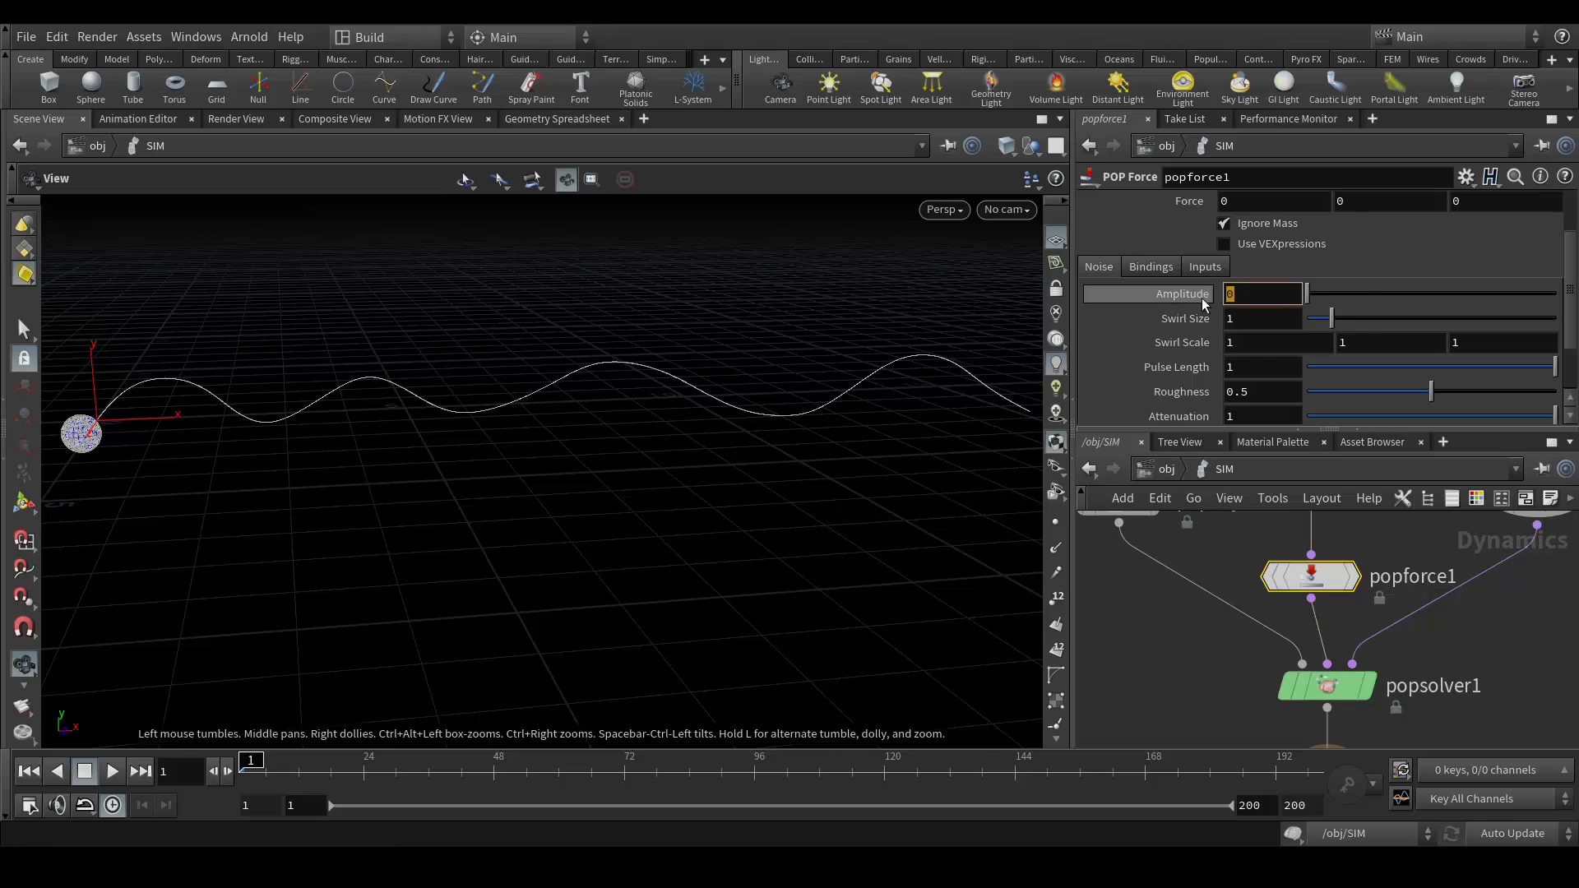
{"action": "type", "text": "1.5"}
{"action": "key", "text": "Return"}
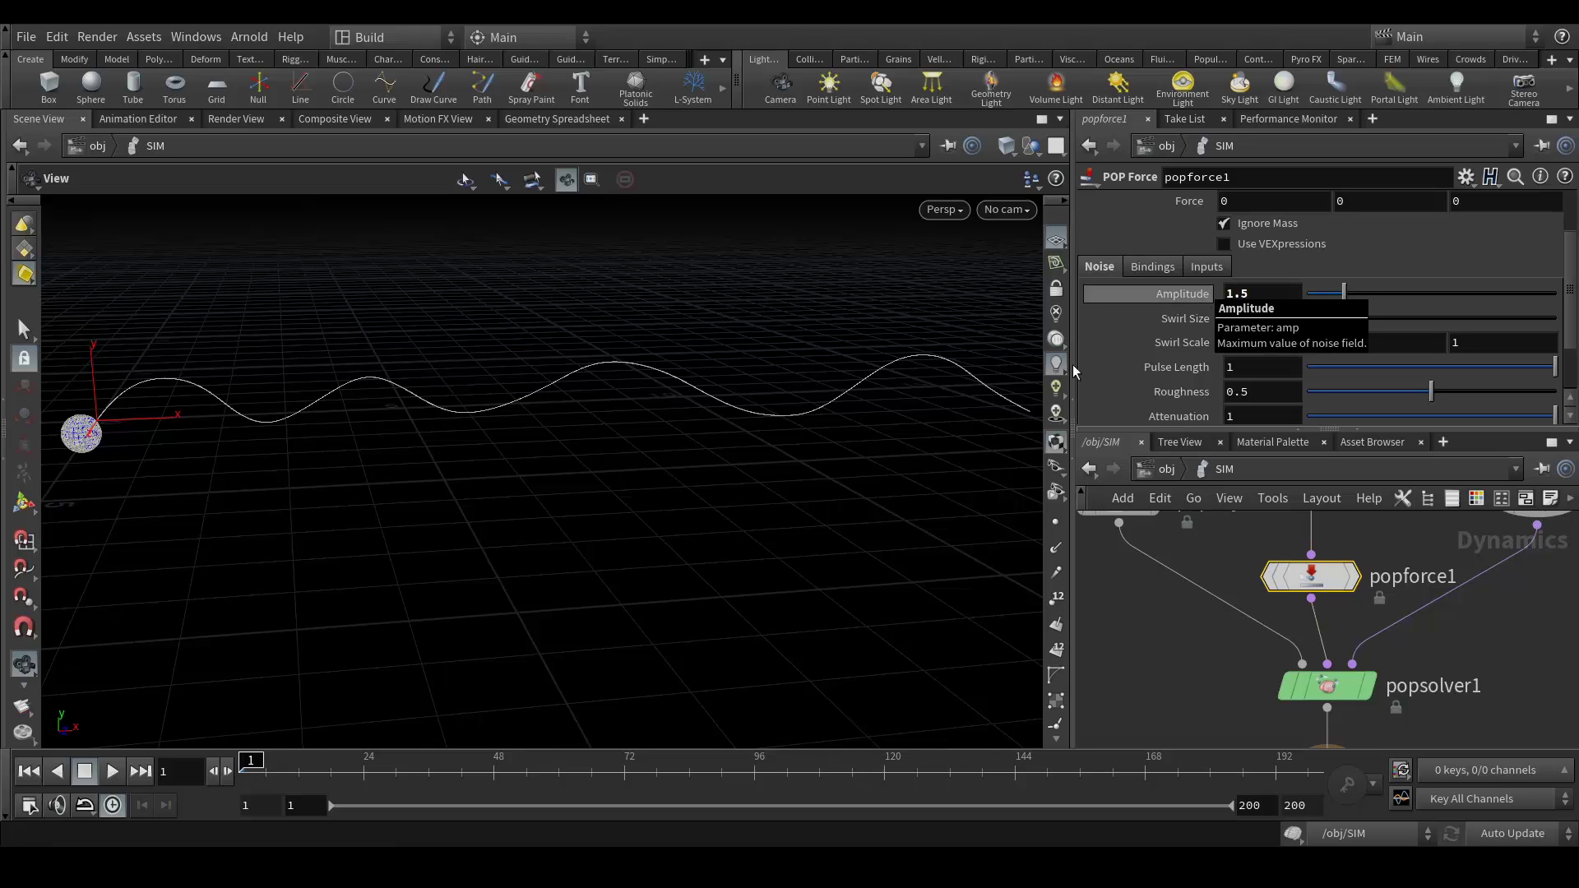
- Scrub through the simulation to frame 88 to examine the particle stream's motion
{"action": "scroll", "coordinate": [666, 435], "scroll_direction": "down", "scroll_amount": 2}
{"action": "left_click", "coordinate": [633, 776]}
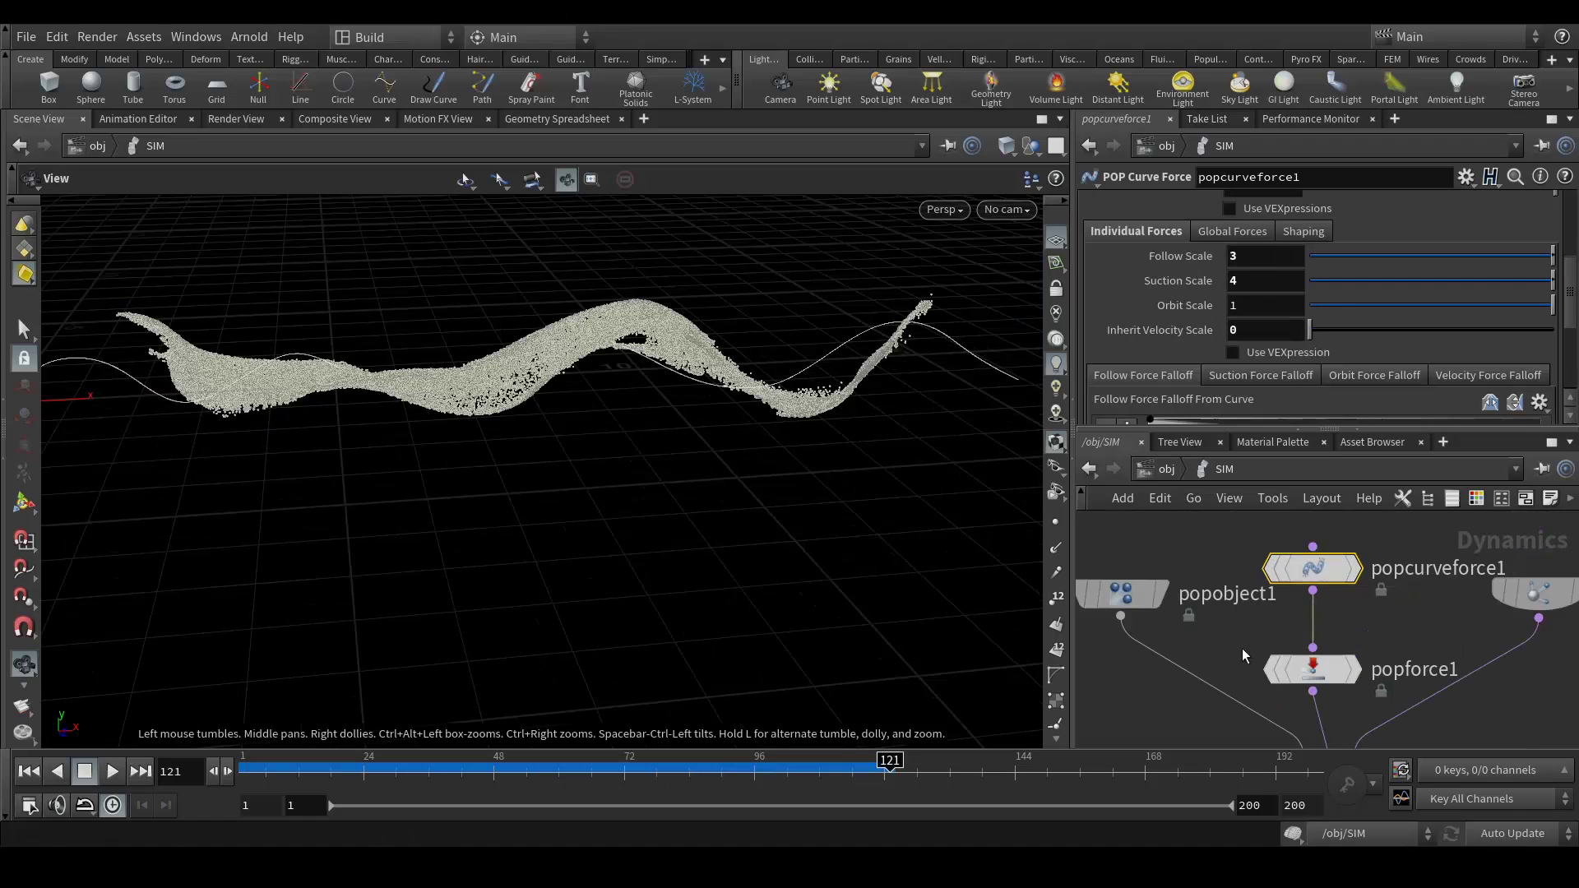
{"action": "mouse_move", "coordinate": [741, 769]}
{"action": "left_mouse_down"}
{"action": "mouse_move", "coordinate": [392, 763]}
{"action": "mouse_move", "coordinate": [767, 781]}
{"action": "left_mouse_up"}
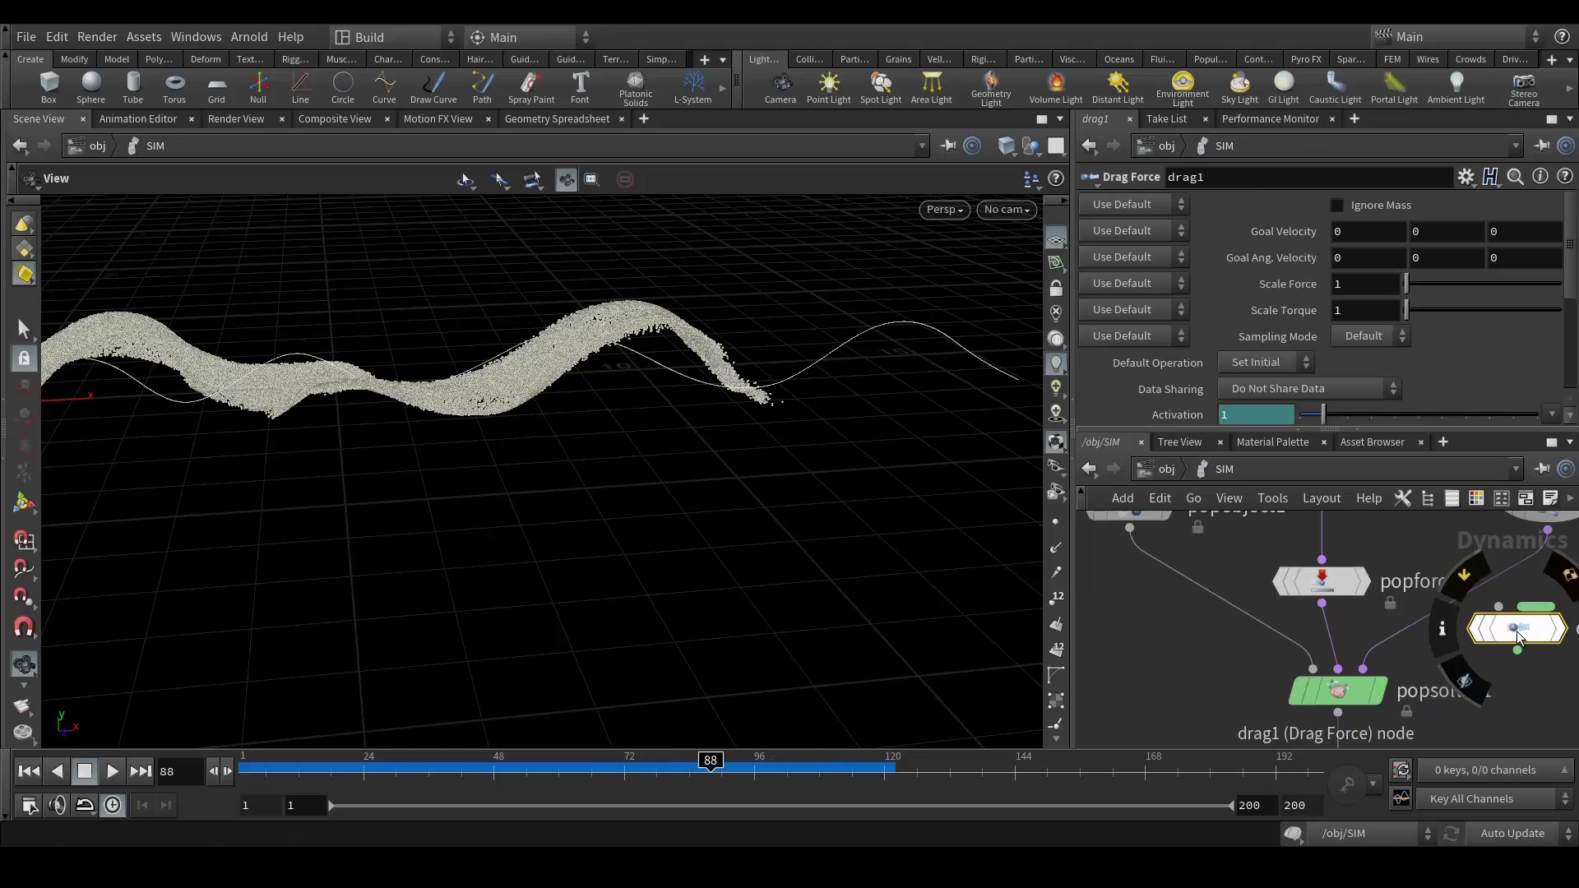
- Replace the stray Drag Force node with a POP Drag inserted between the POP Force and the POP Solver
{"action": "key", "text": "Delete"}
{"action": "key", "text": "Tab"}
{"action": "type", "text": "popdr"}
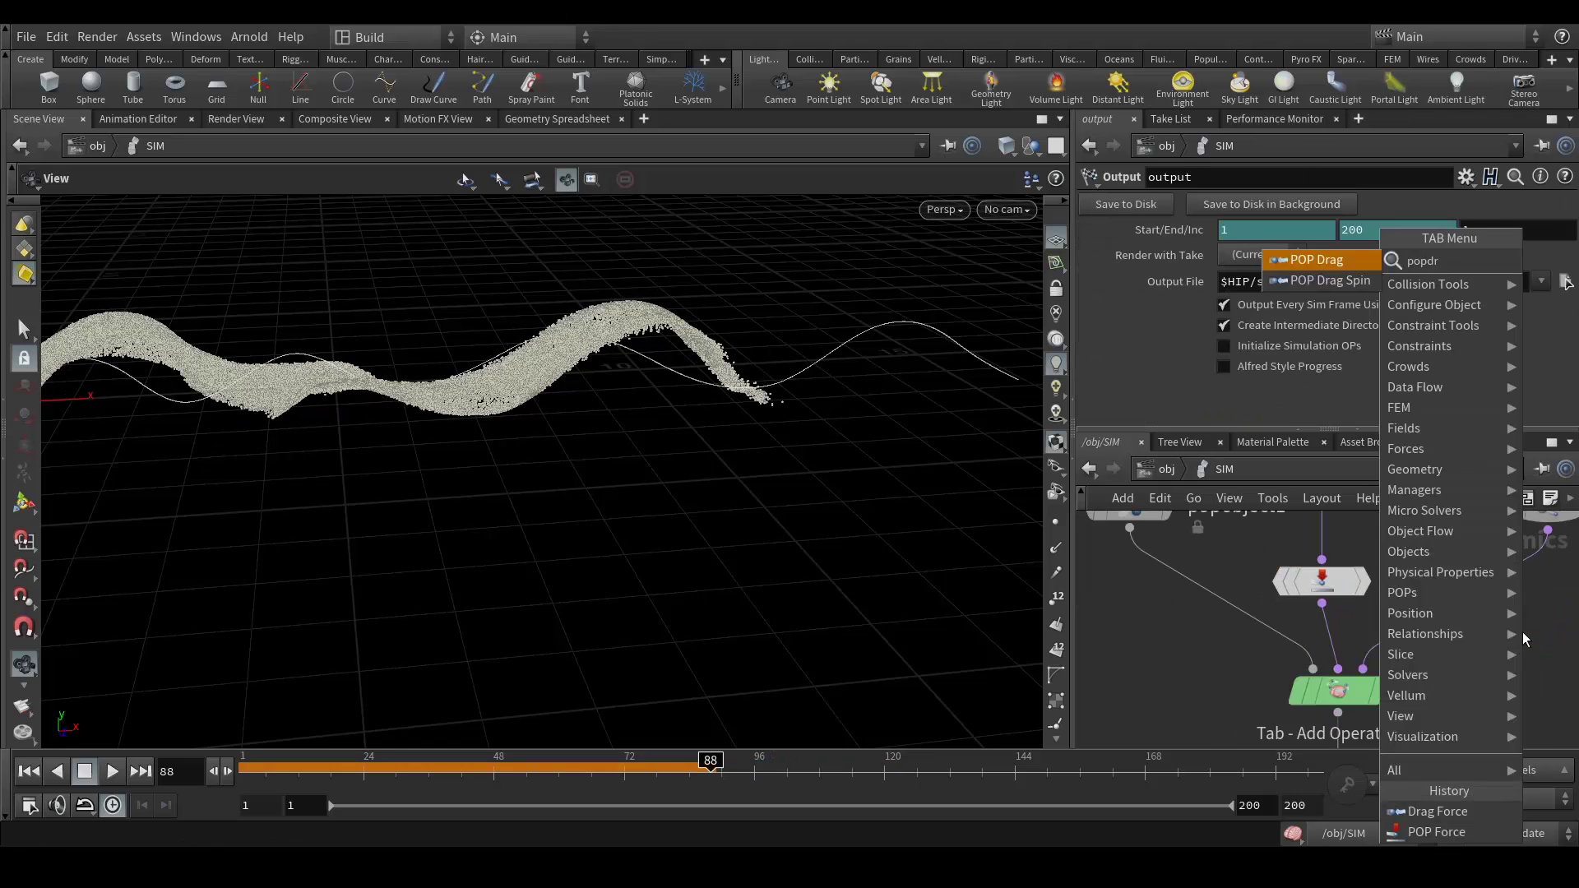
{"action": "key", "text": "Return"}
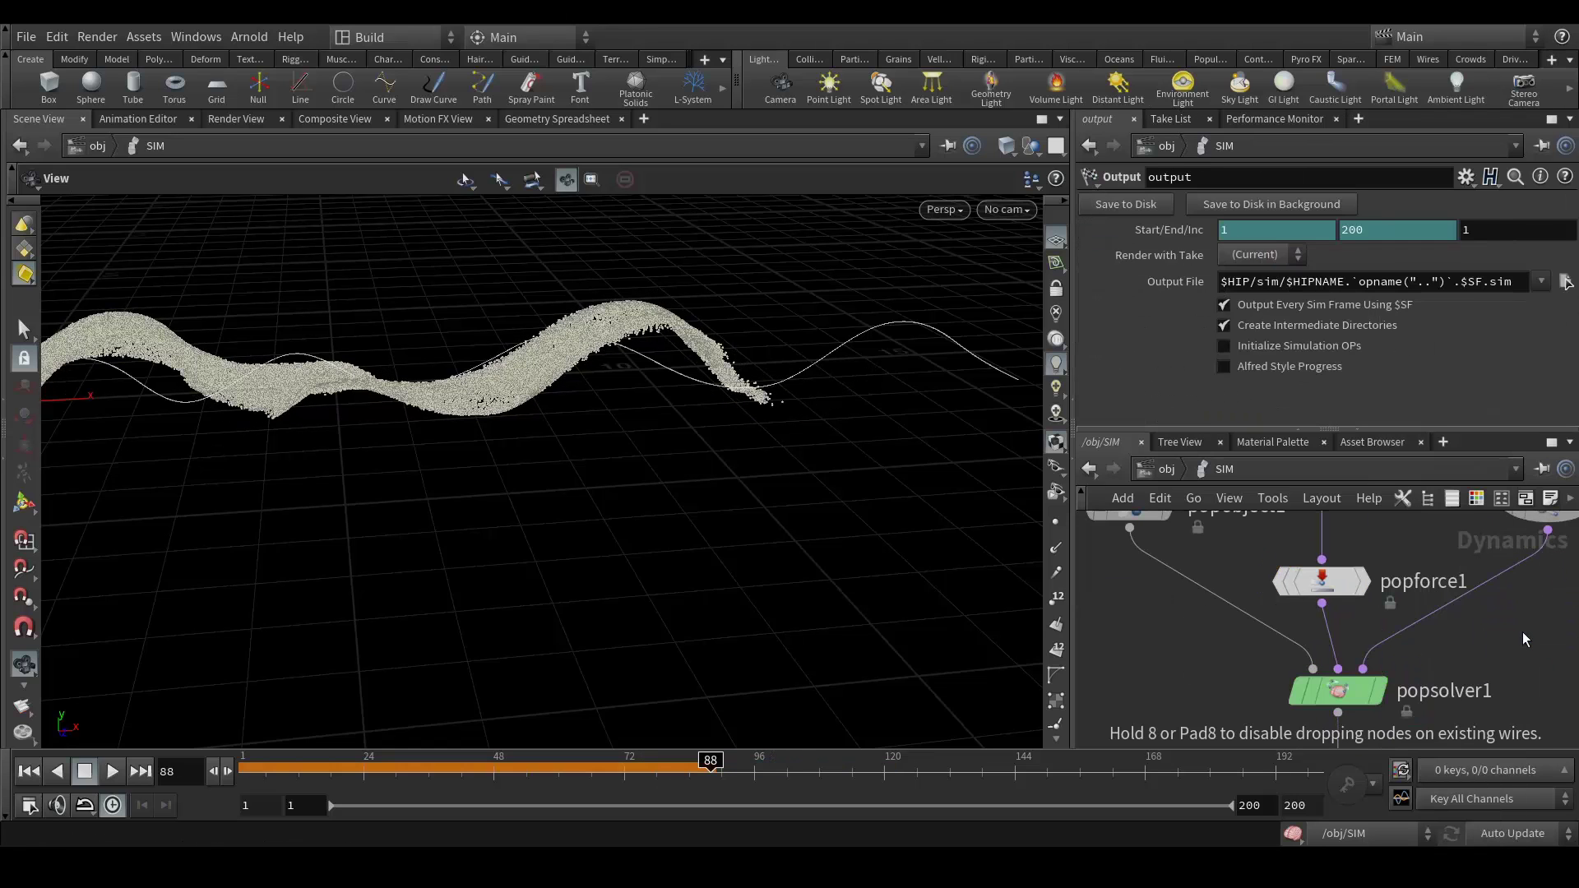
{"action": "left_click", "coordinate": [1522, 632]}
{"action": "left_click_drag", "start_coordinate": [1321, 581], "coordinate": [1327, 547]}
{"action": "left_click_drag", "start_coordinate": [1509, 638], "coordinate": [1332, 619]}
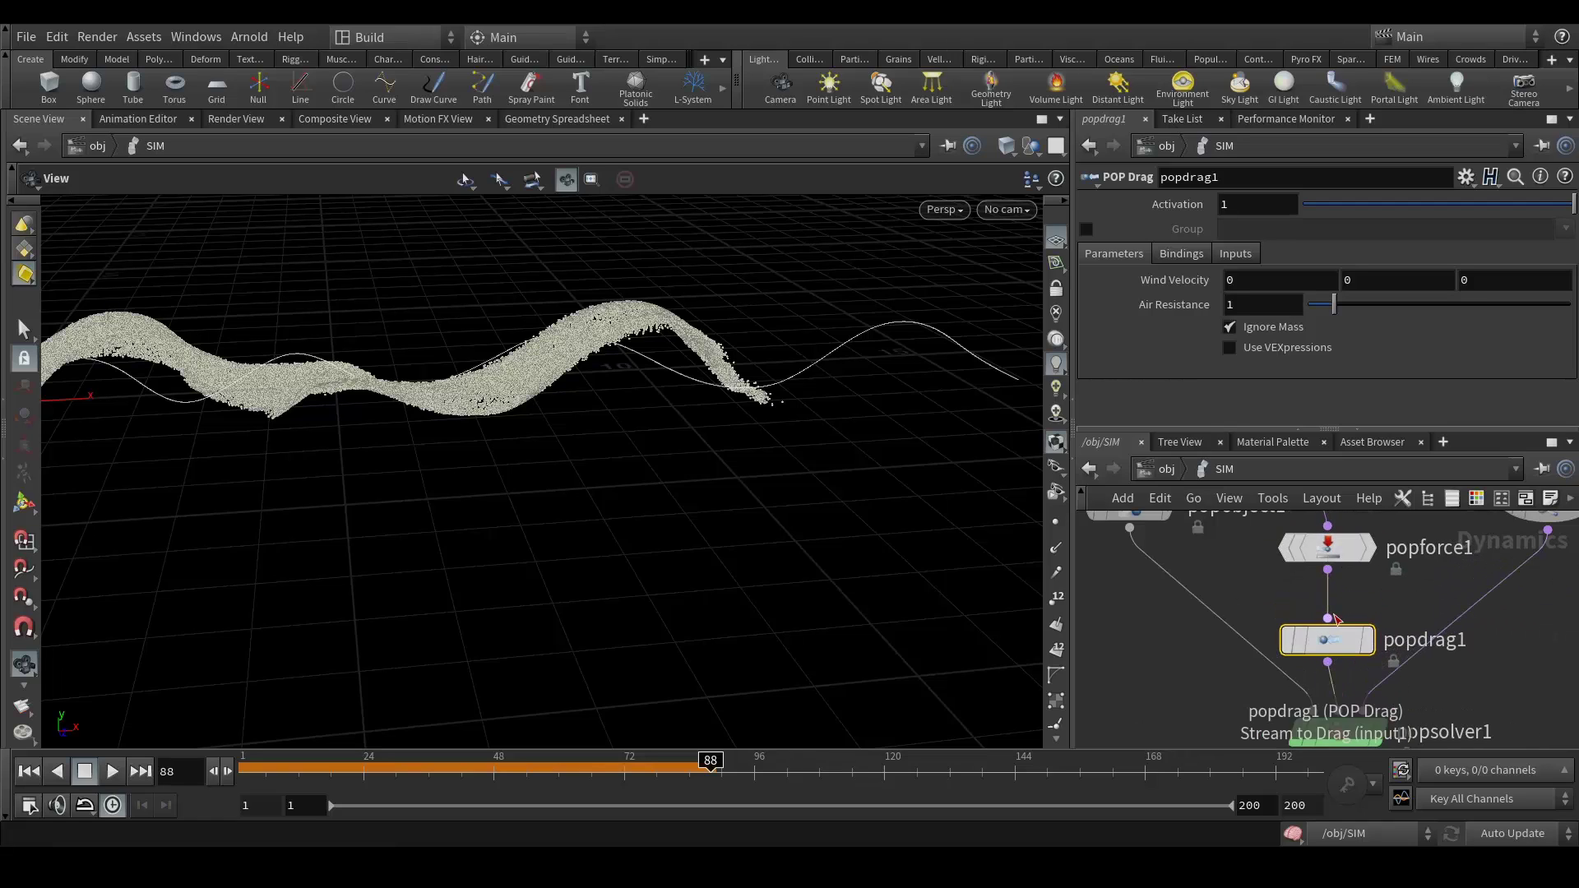
- Set the POP Drag's air resistance to 1.5
{"action": "left_click_drag", "start_coordinate": [1249, 308], "coordinate": [1198, 322]}
{"action": "type", "text": ".5"}
{"action": "key", "text": "Return"}
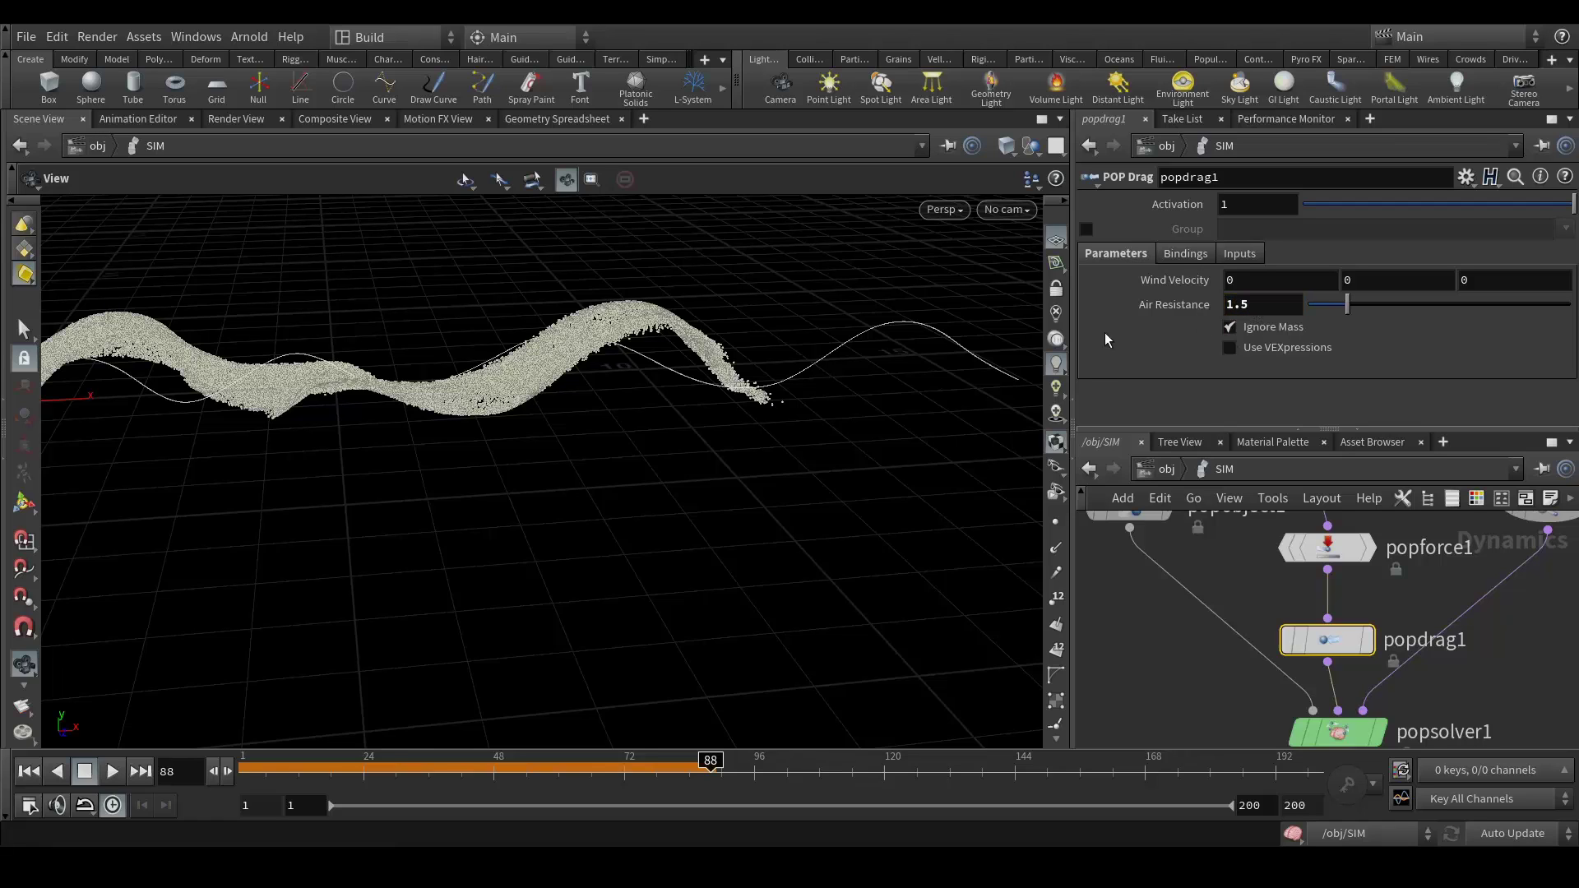
- Rerun the simulation from frame 1 and examine the drag's effect on the particle stream around frame 128 from several angles
{"action": "left_click", "coordinate": [28, 773]}
{"action": "scroll", "coordinate": [610, 463], "scroll_direction": "down", "scroll_amount": 3}
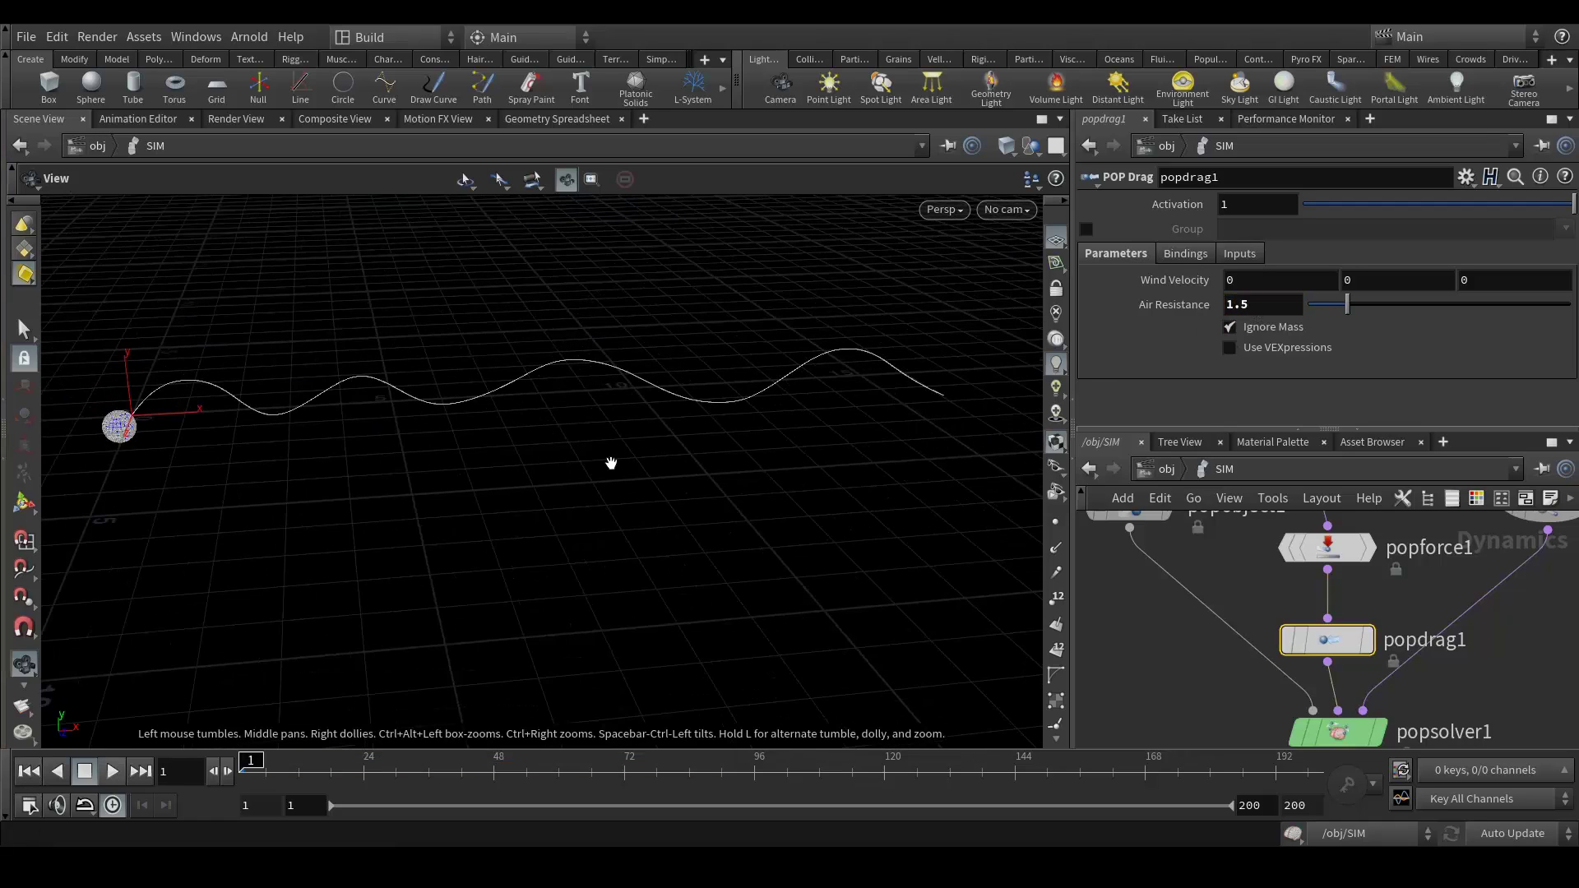
{"action": "left_click", "coordinate": [528, 763]}
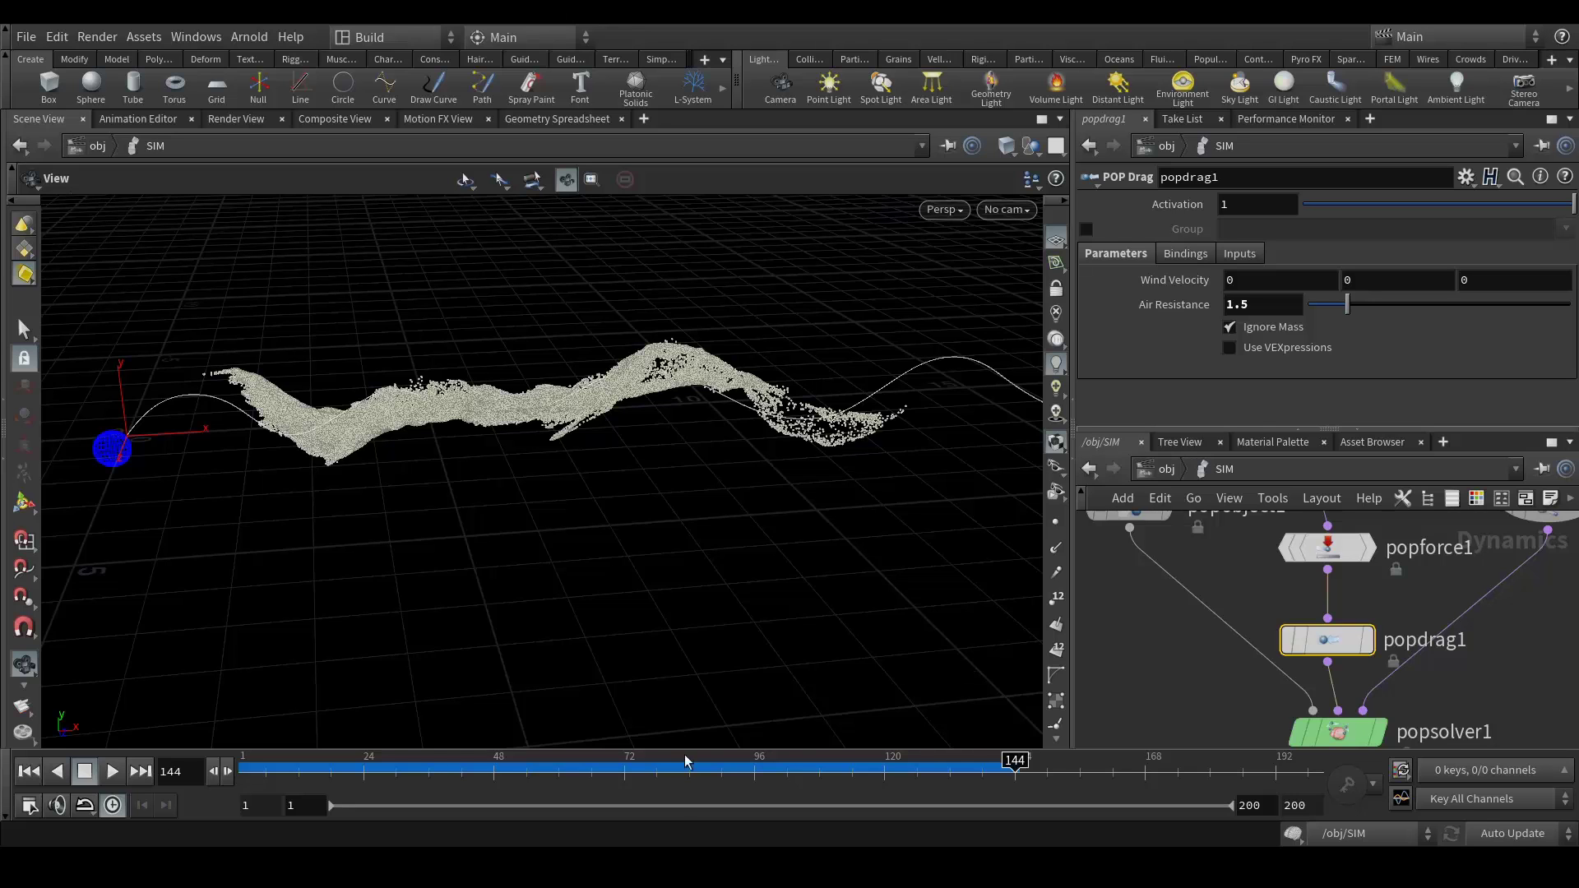
{"action": "mouse_move", "coordinate": [891, 762]}
{"action": "left_mouse_down"}
{"action": "mouse_move", "coordinate": [243, 757]}
{"action": "mouse_move", "coordinate": [911, 771]}
{"action": "left_mouse_up"}
{"action": "left_click_drag", "start_coordinate": [971, 776], "coordinate": [934, 777]}
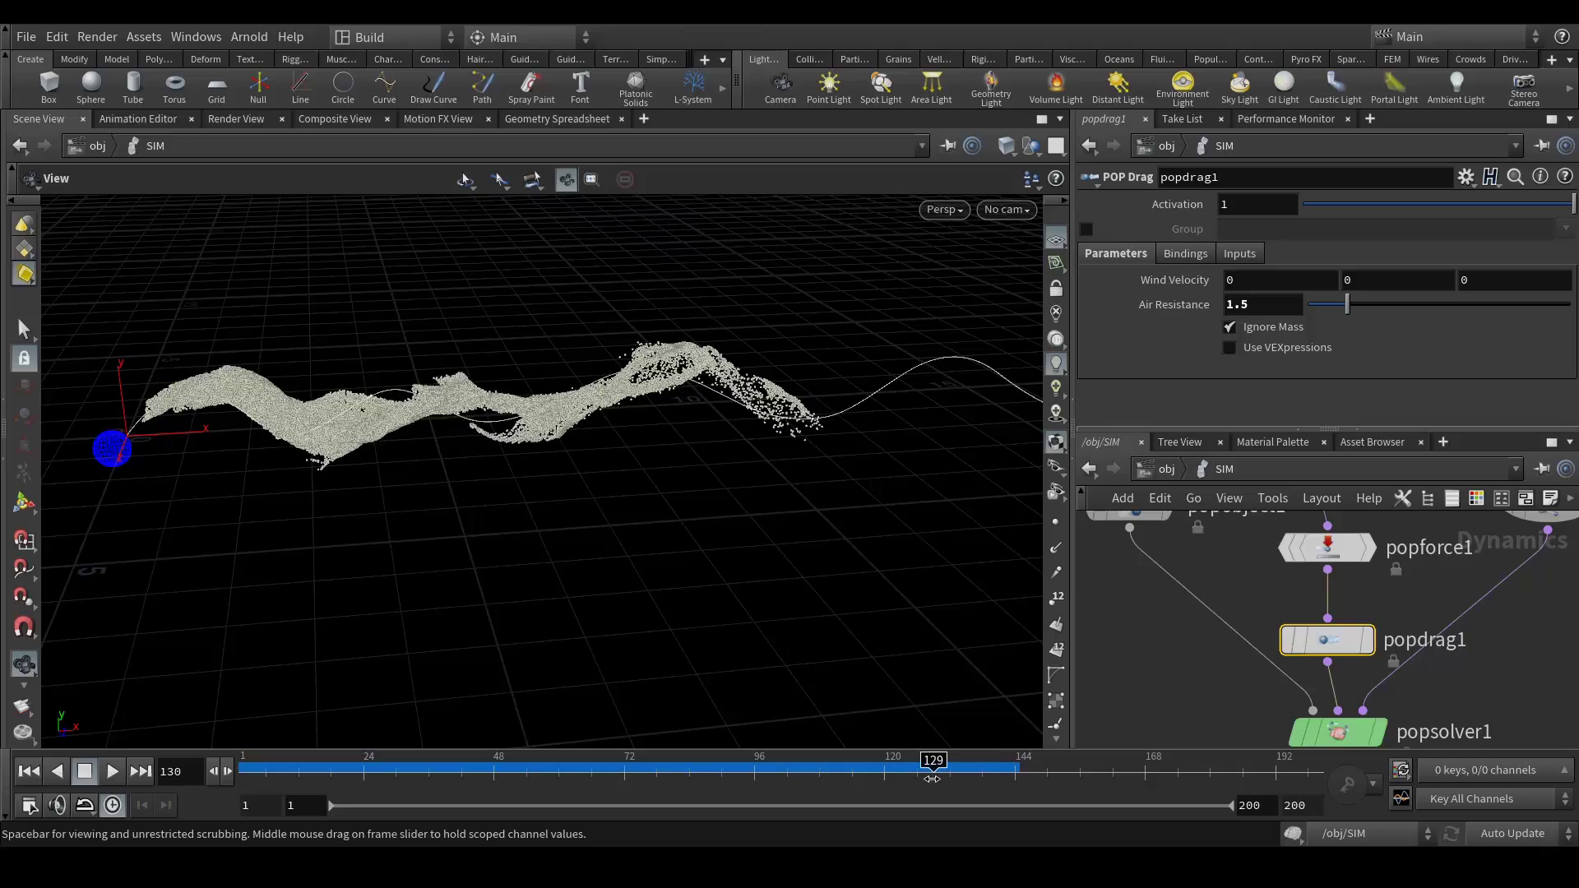
{"action": "scroll", "coordinate": [536, 413], "scroll_direction": "up", "scroll_amount": 6}
{"action": "left_click_drag", "start_coordinate": [536, 414], "coordinate": [377, 381]}
{"action": "left_click_drag", "start_coordinate": [650, 771], "coordinate": [927, 755]}
{"action": "left_click_drag", "start_coordinate": [713, 457], "coordinate": [606, 430]}
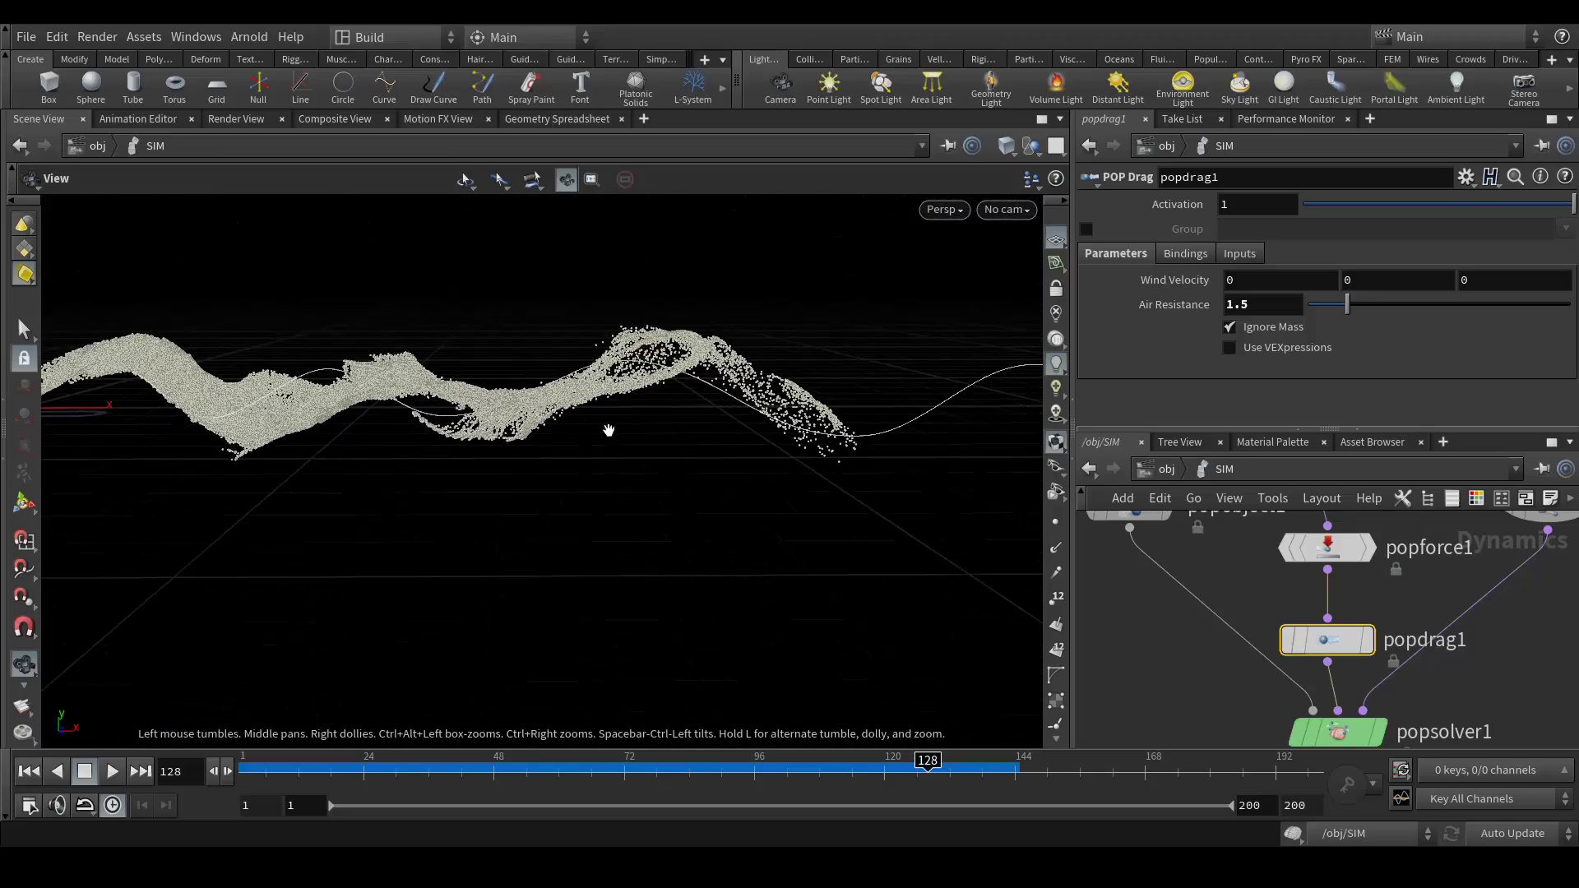
{"action": "scroll", "coordinate": [1262, 609], "scroll_direction": "down", "scroll_amount": 5}
{"action": "left_click_drag", "start_coordinate": [526, 401], "coordinate": [452, 413]}
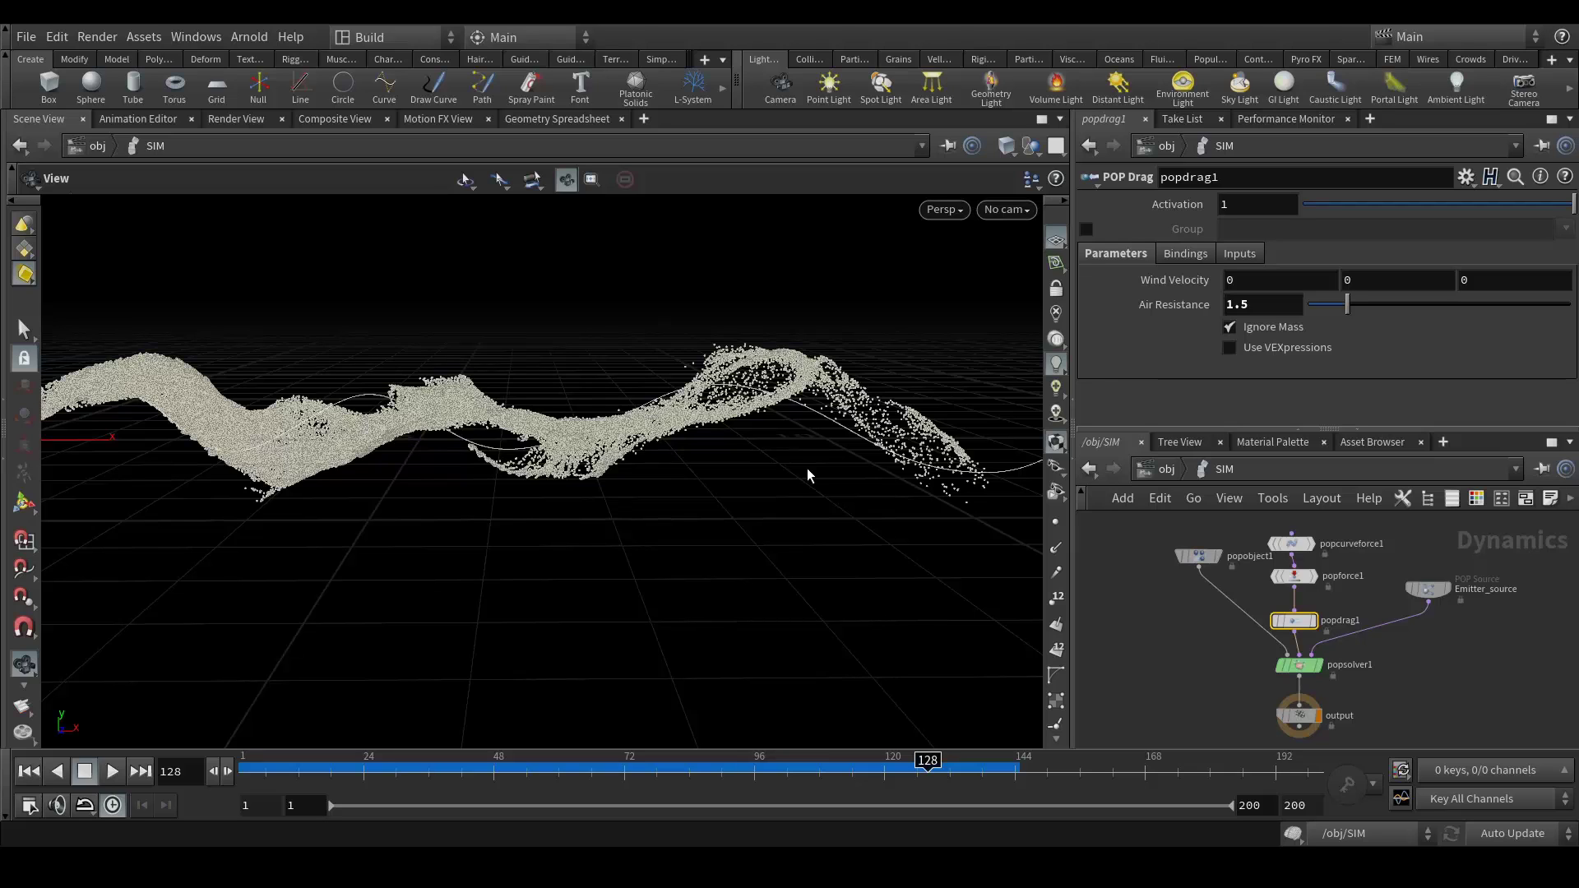
{"action": "left_click_drag", "start_coordinate": [669, 444], "coordinate": [422, 380]}
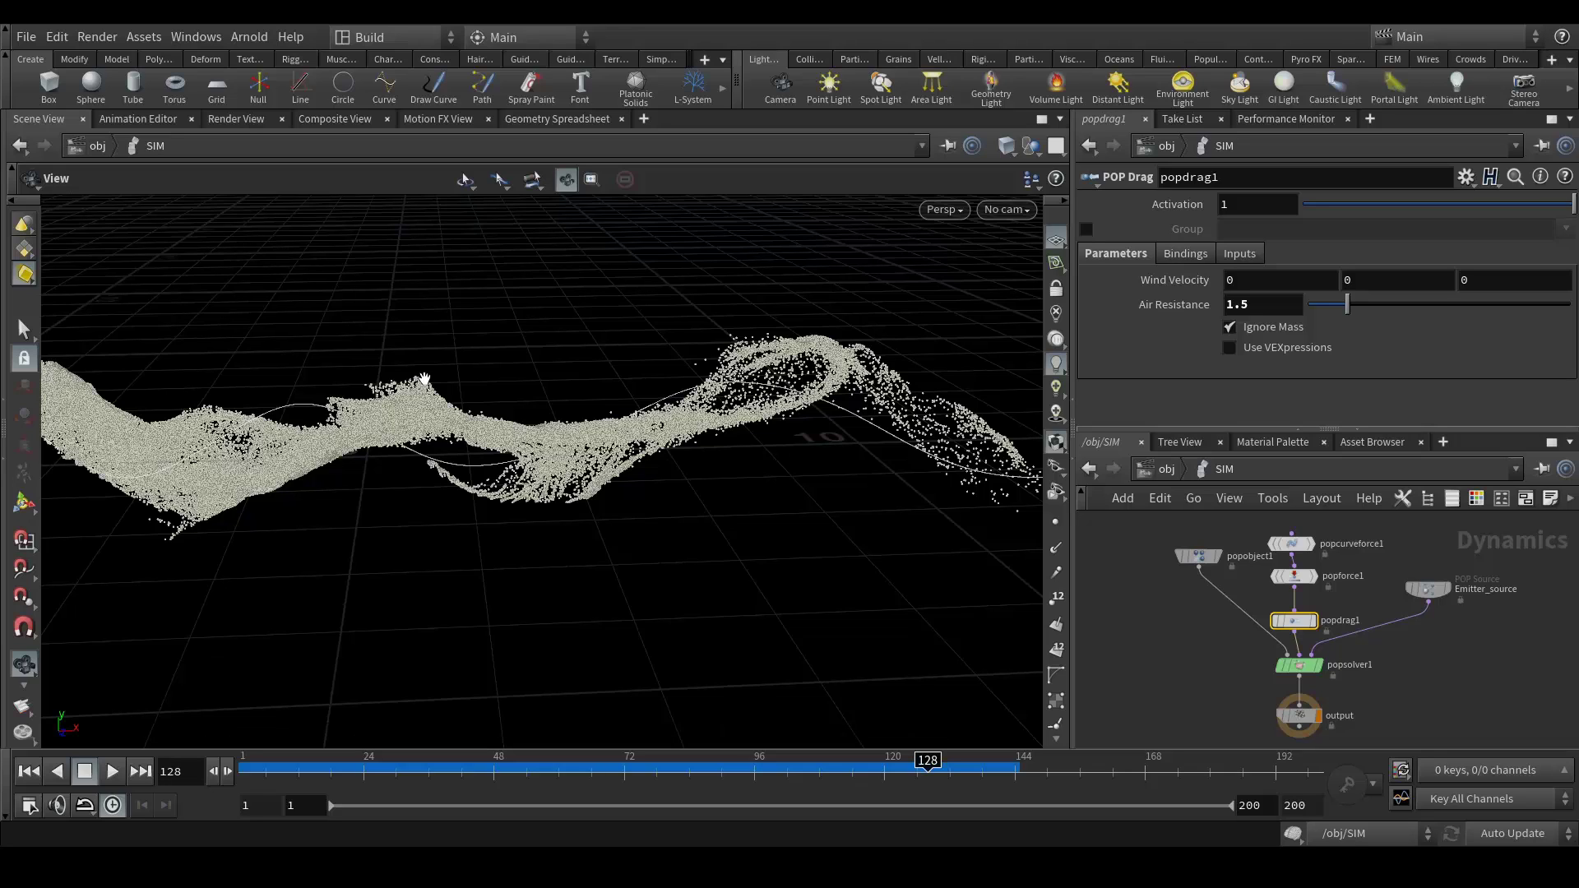
- Insert a POP Fluid node between the Emitter_source and the POP Solver, and save the scene
{"action": "key", "text": "Tab"}
{"action": "type", "text": "popfl"}
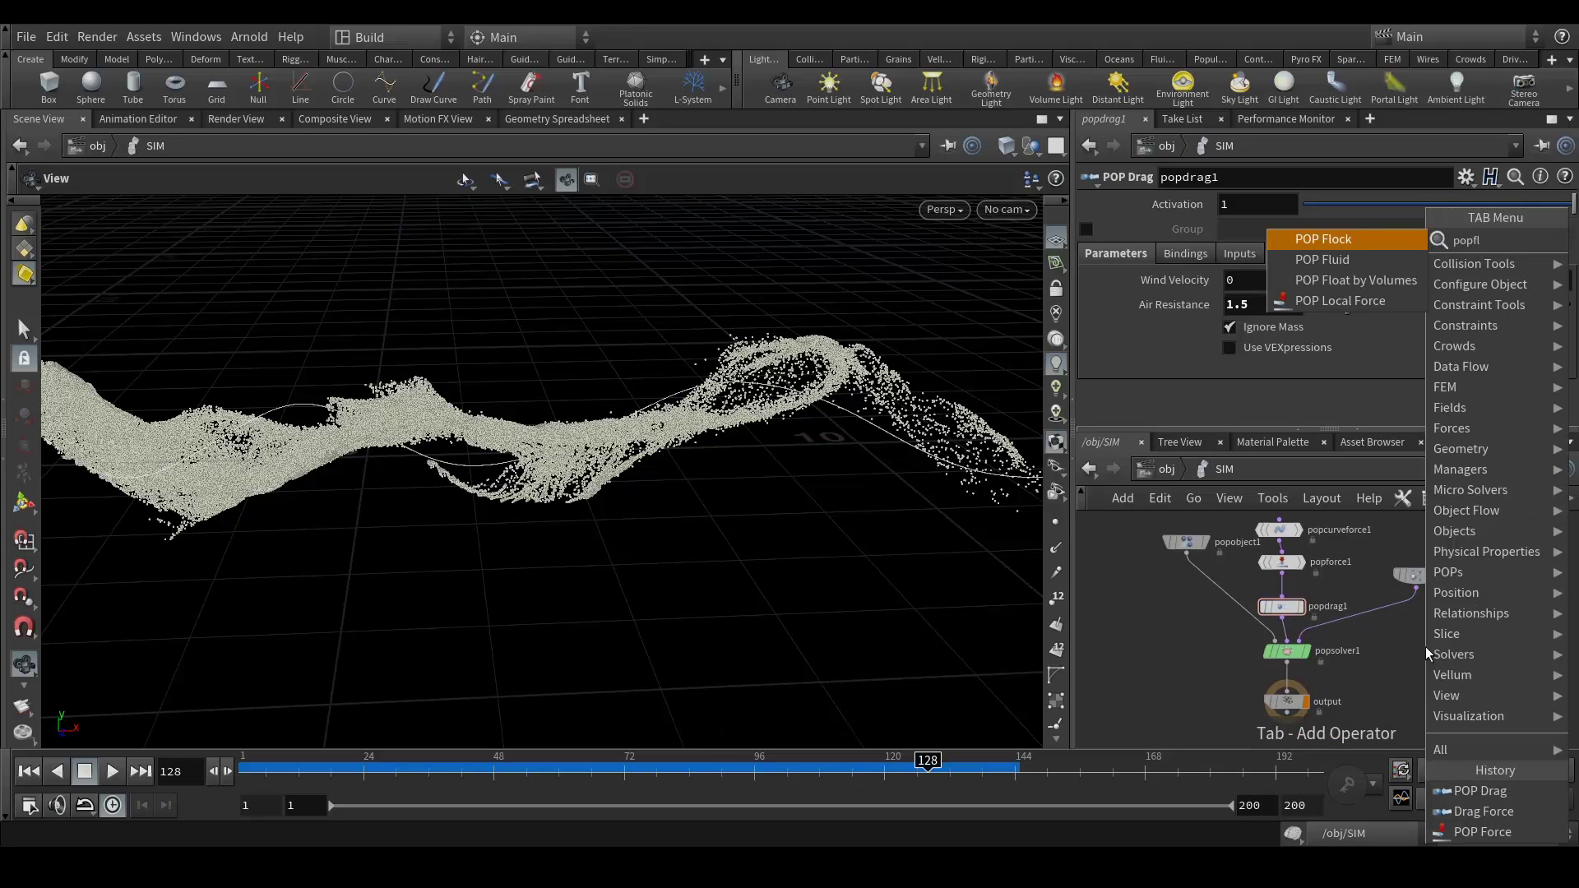
{"action": "key", "text": "Down"}
{"action": "key", "text": "Return"}
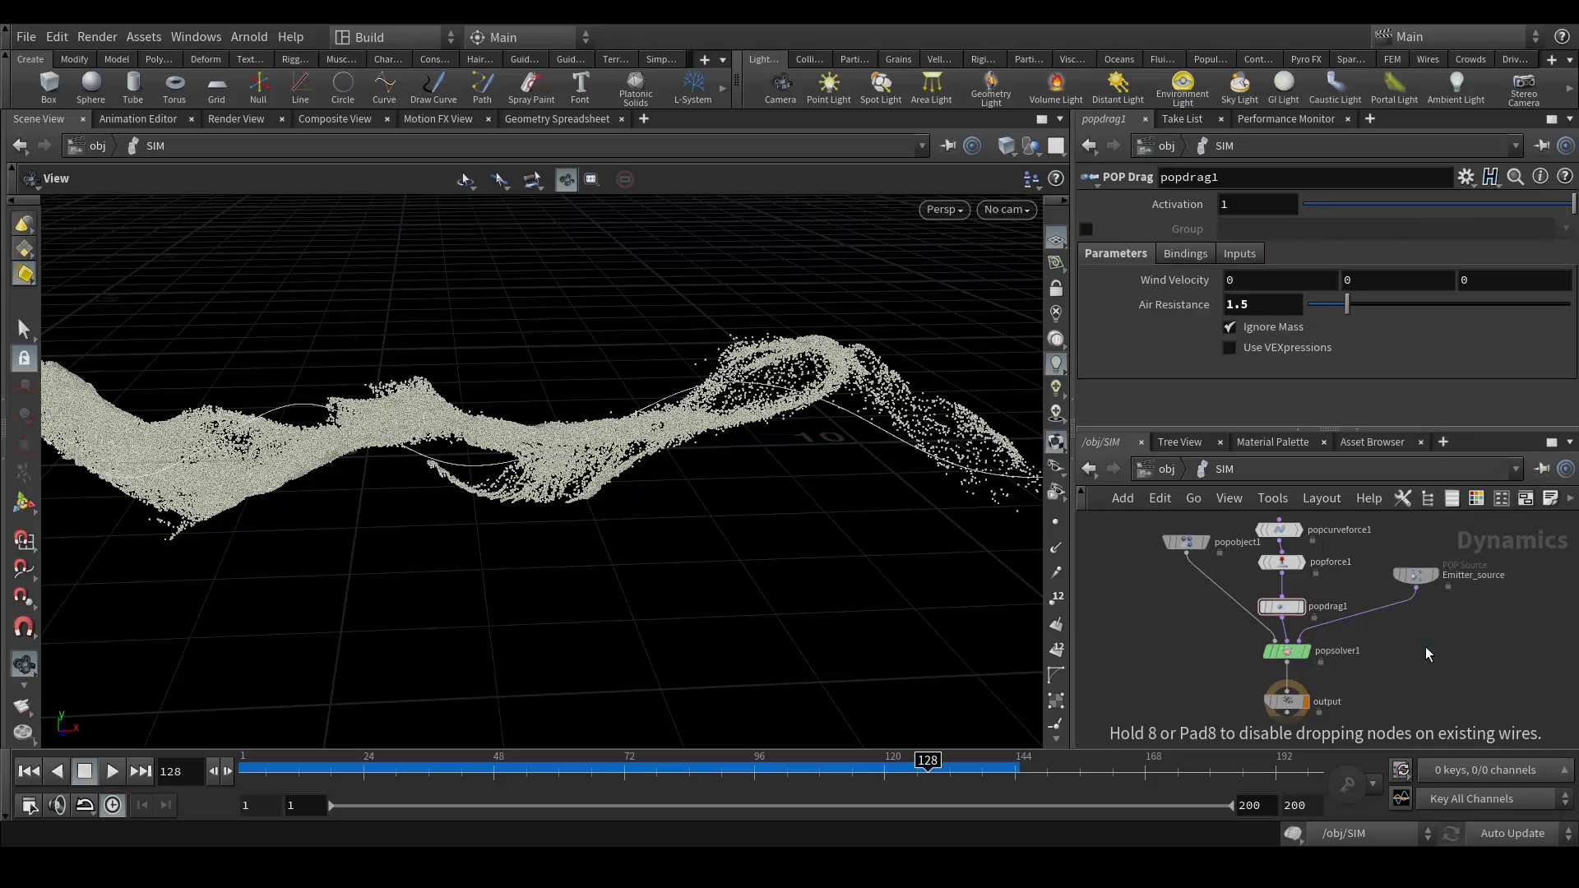
{"action": "left_click", "coordinate": [1425, 648]}
{"action": "left_click_drag", "start_coordinate": [1432, 658], "coordinate": [1396, 623]}
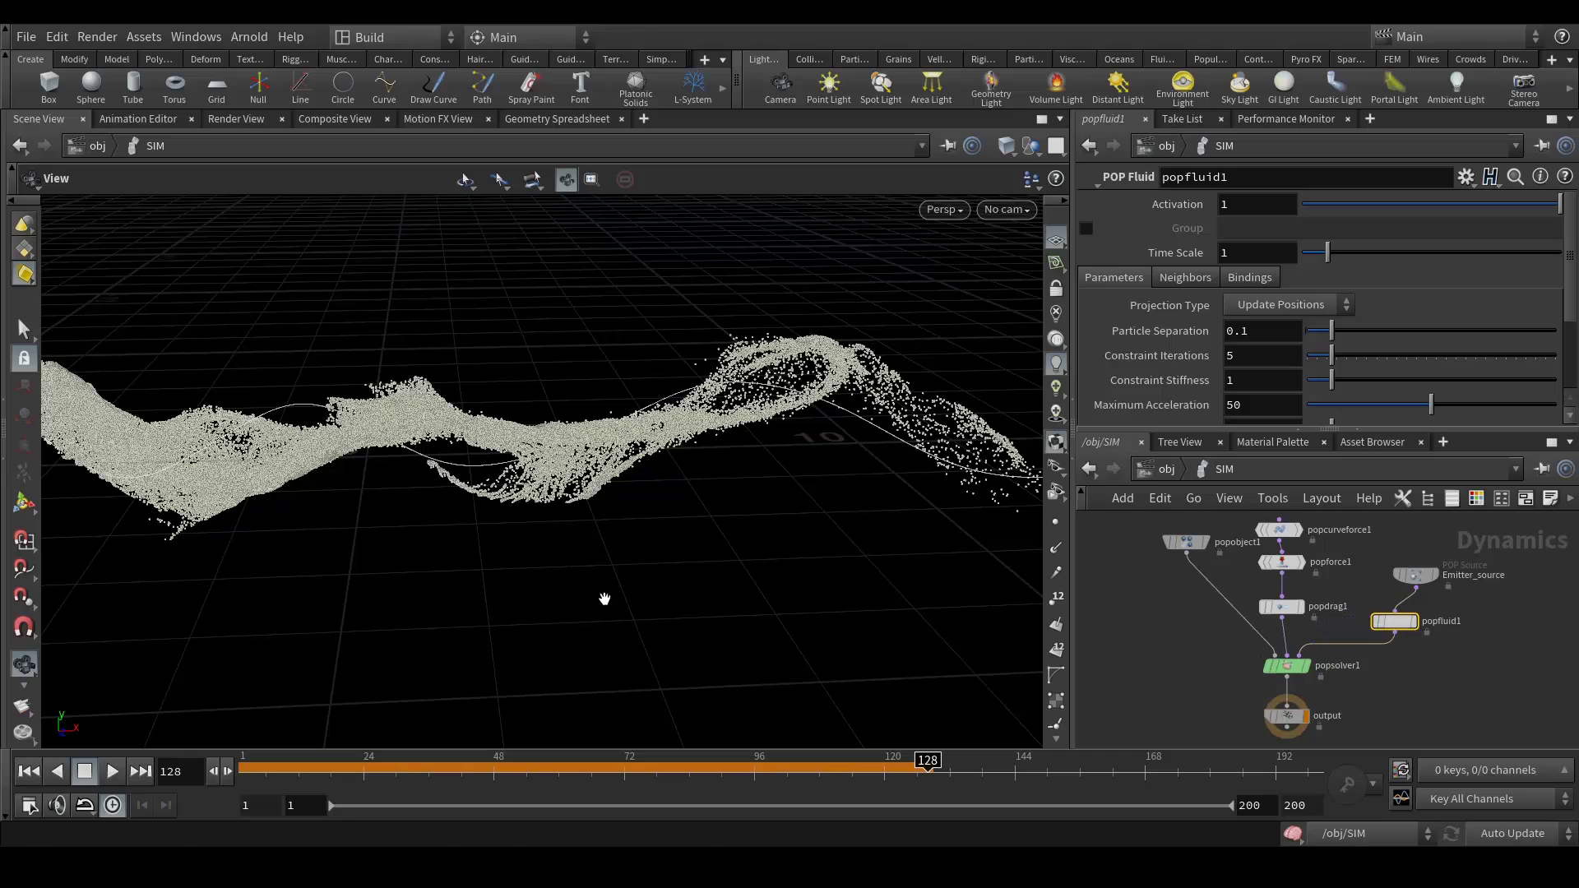
{"action": "key", "text": "ctrl+s"}
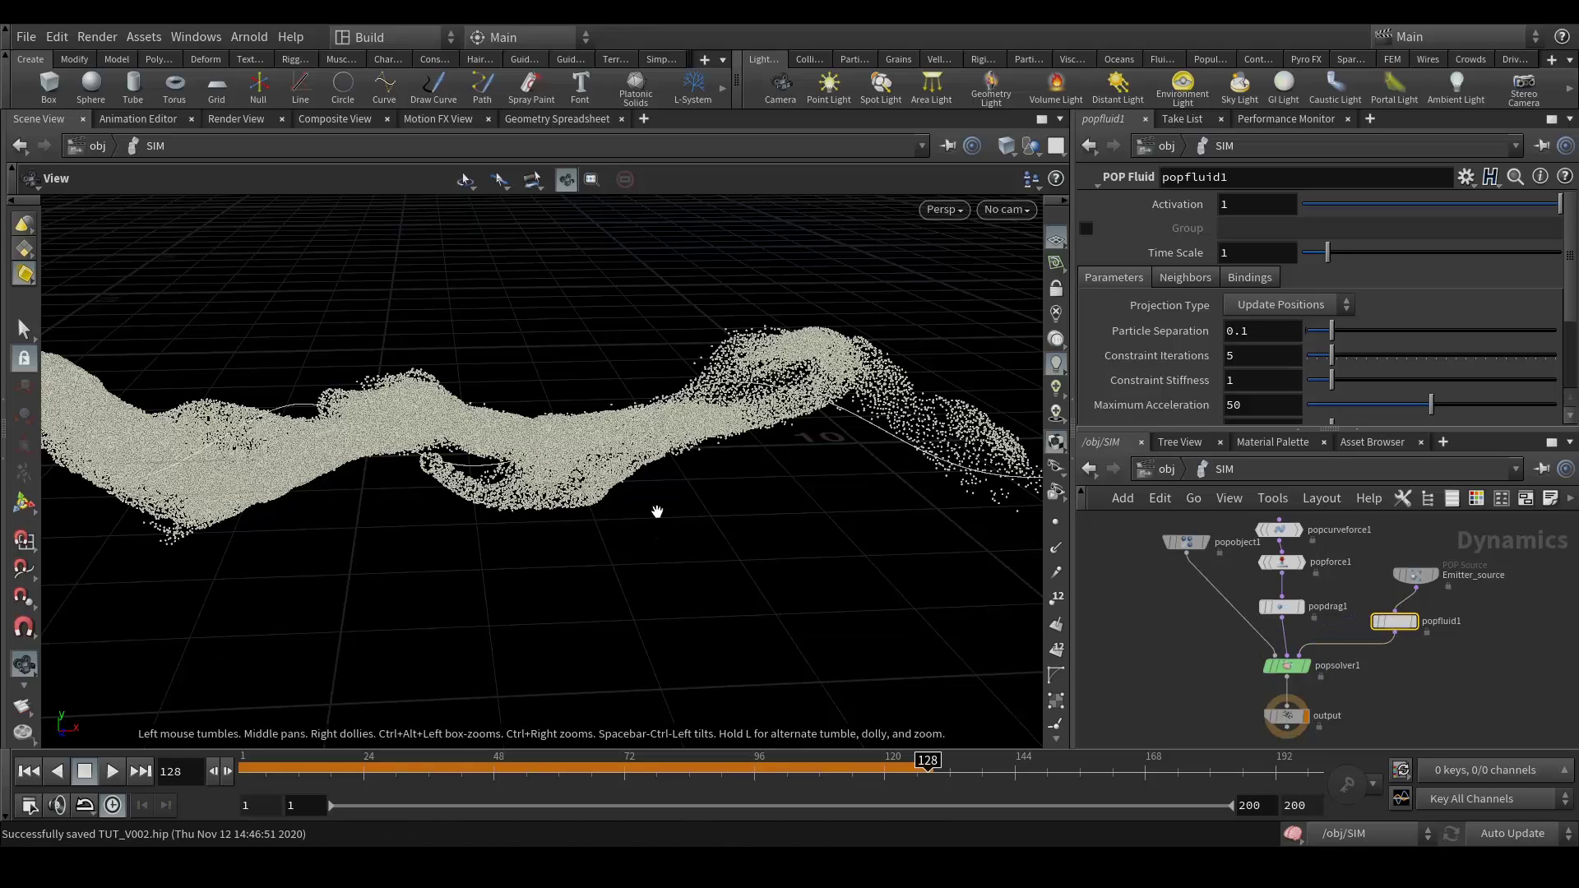
- Return to frame 1, align the POP Fluid node under Emitter_source, and set its particle separation to 0.02
{"action": "left_click", "coordinate": [29, 770]}
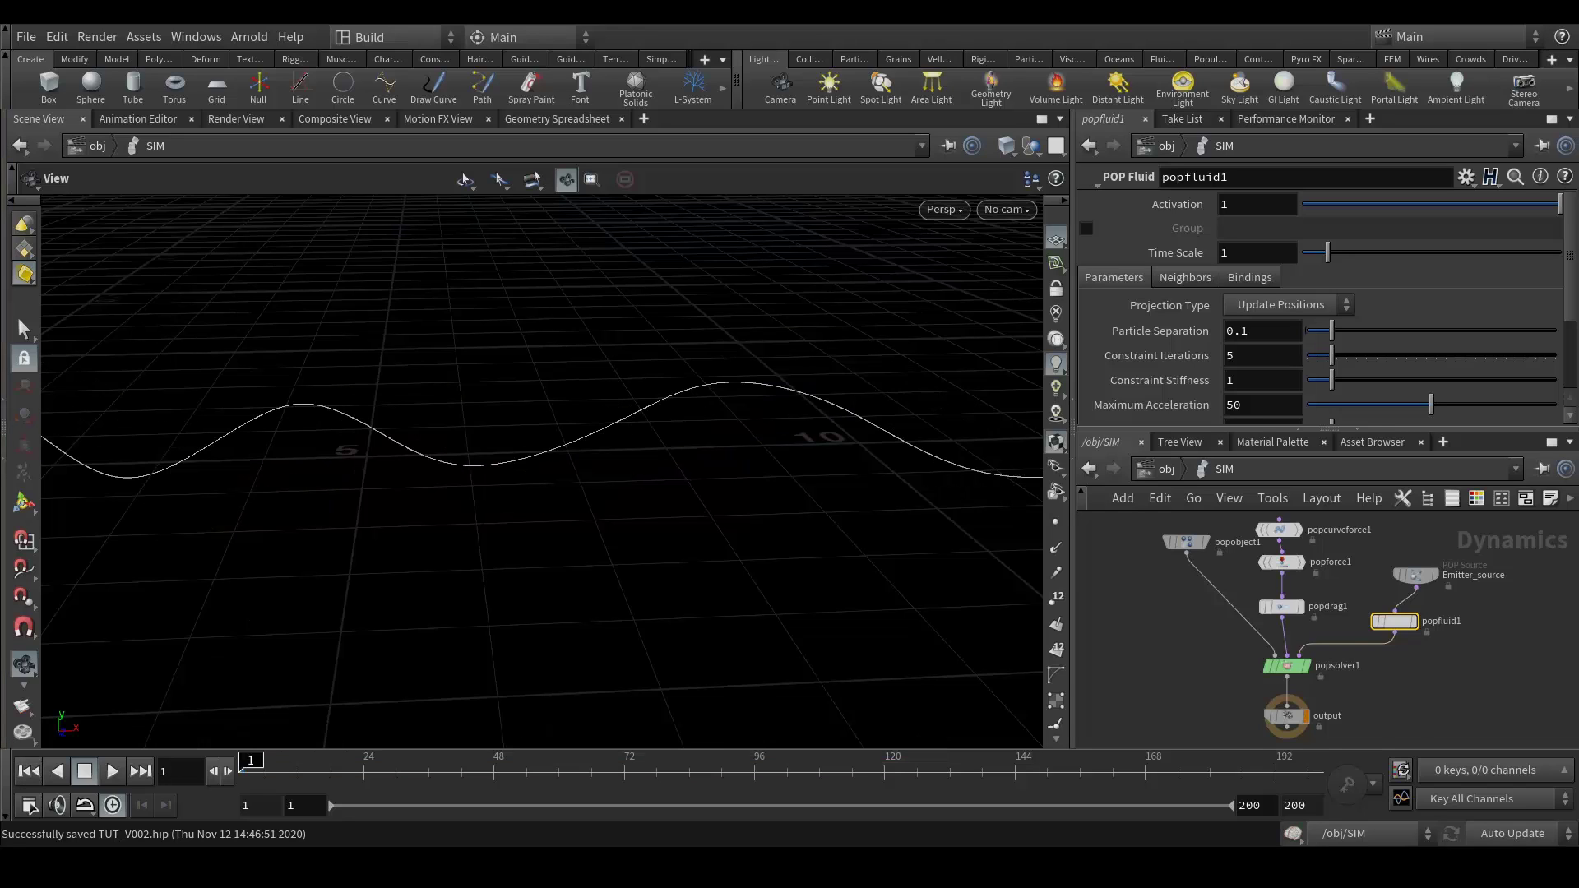
{"action": "left_click_drag", "start_coordinate": [1393, 631], "coordinate": [1416, 633]}
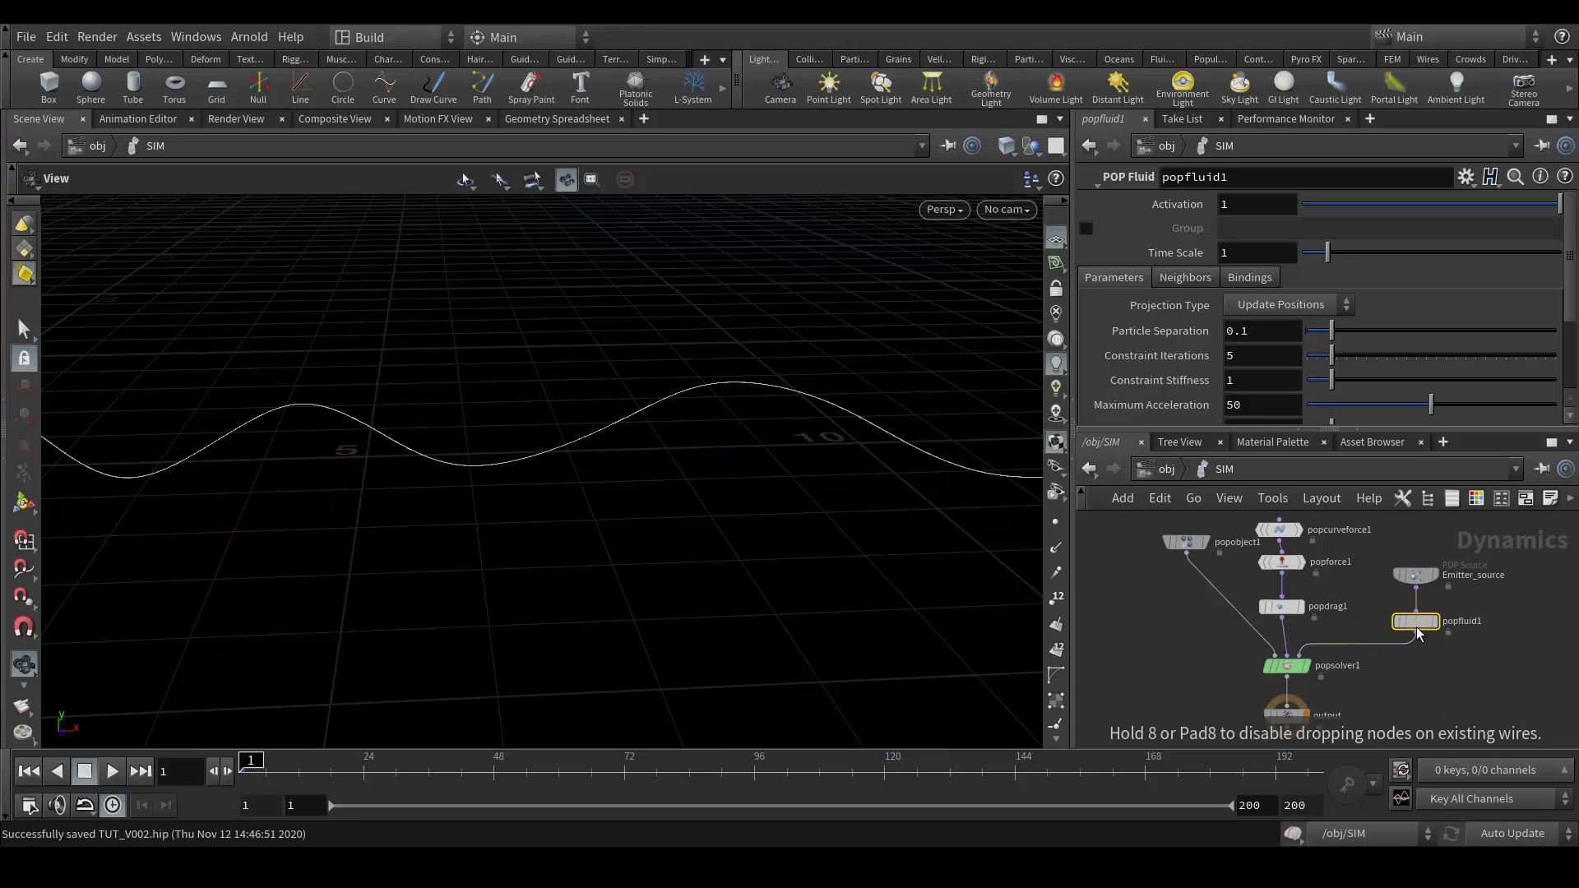
{"action": "scroll", "coordinate": [1168, 378], "scroll_direction": "down", "scroll_amount": 3}
{"action": "scroll", "coordinate": [1159, 370], "scroll_direction": "up", "scroll_amount": 2}
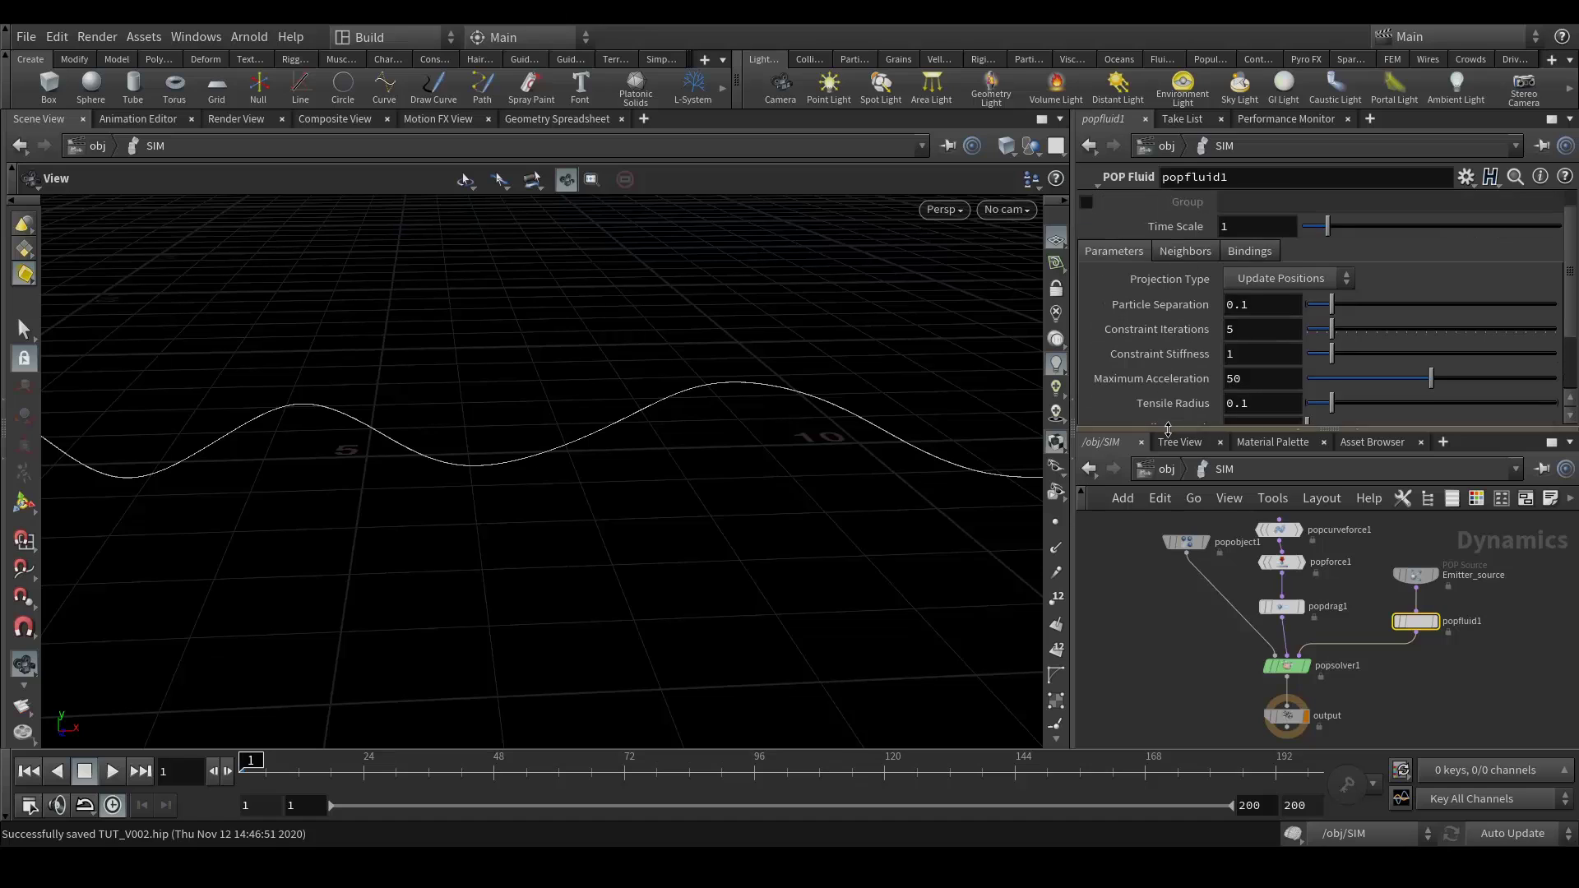
{"action": "left_click_drag", "start_coordinate": [1135, 429], "coordinate": [1135, 541]}
{"action": "double_click", "coordinate": [1259, 329]}
{"action": "type", "text": "0.02"}
{"action": "key", "text": "Return"}
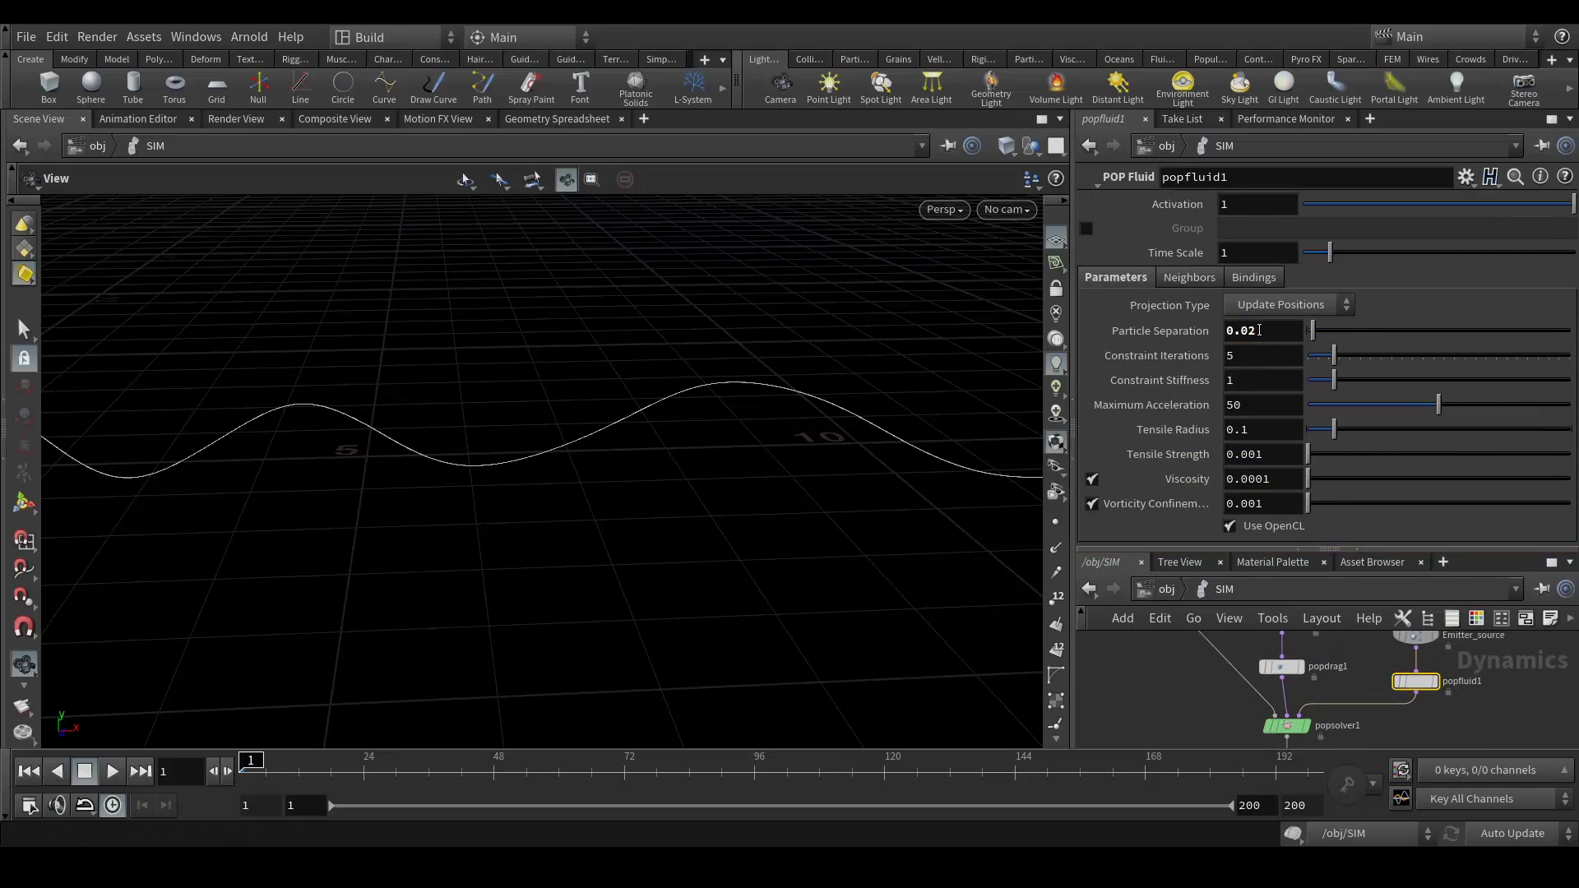
- Set the POP Fluid's constraint iterations to 20 and constraint stiffness to 10
{"action": "double_click", "coordinate": [1229, 354]}
{"action": "type", "text": "20"}
{"action": "key", "text": "Tab"}
{"action": "type", "text": "10"}
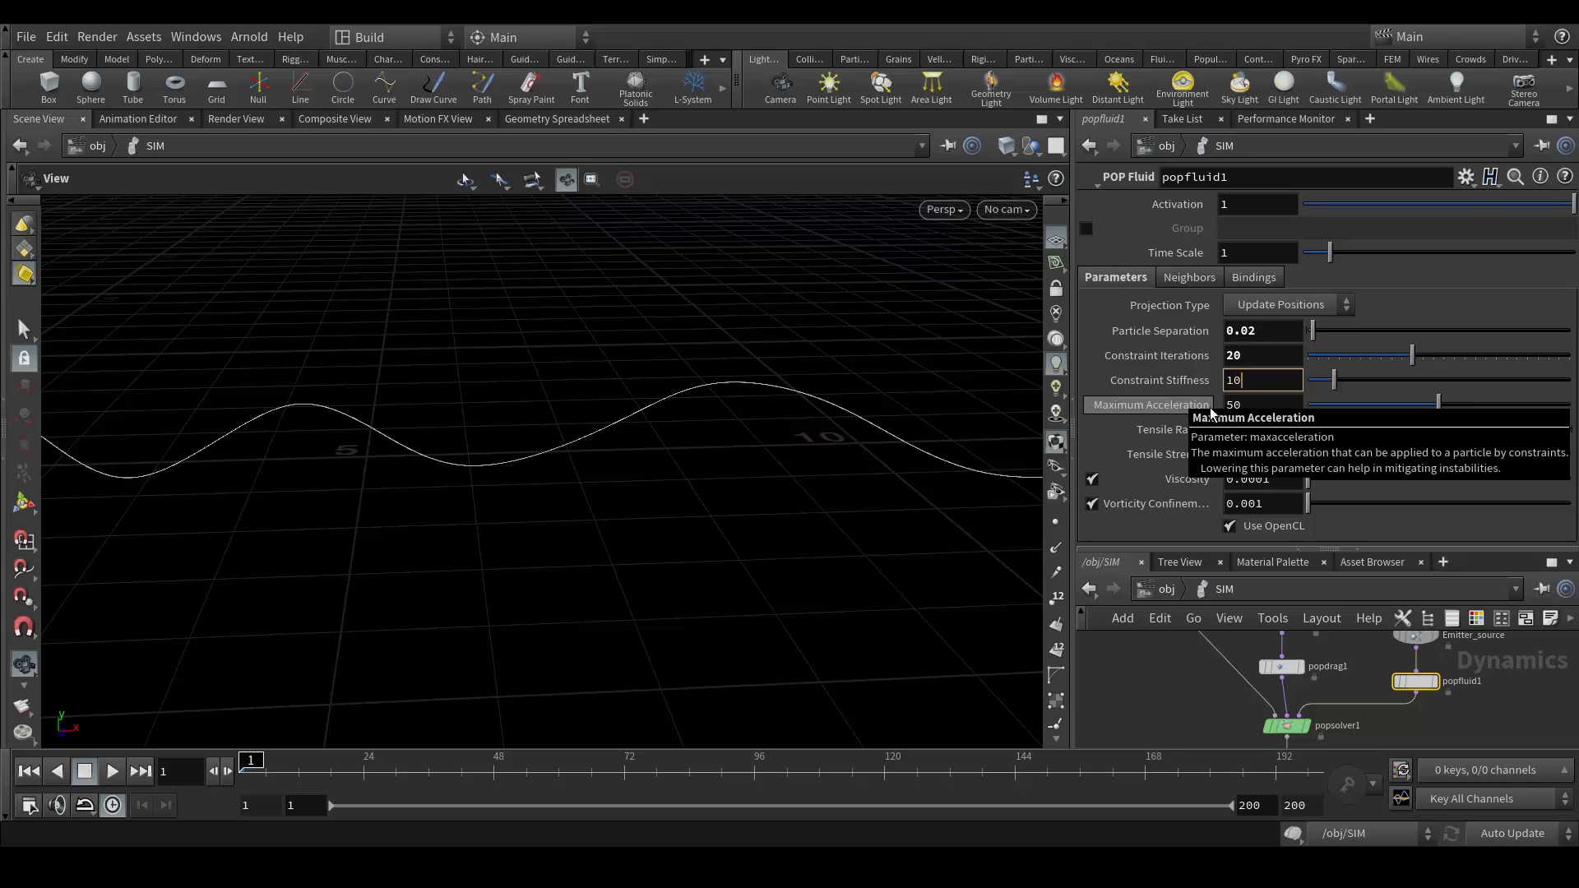
{"action": "key", "text": "Return"}
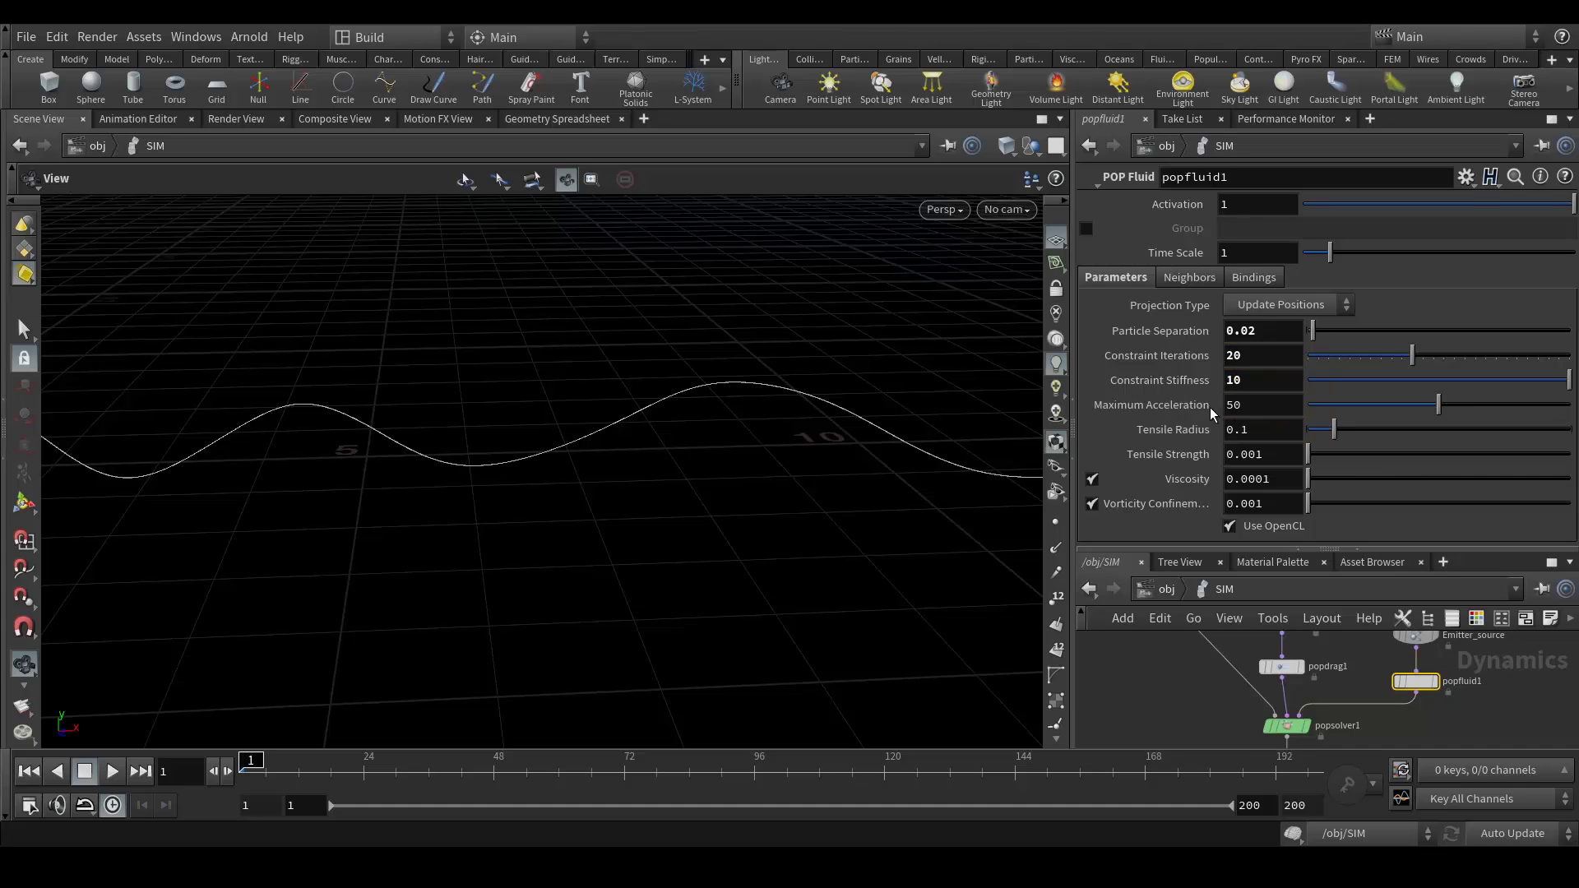
- Run the simulation to frame 146 and examine the fluid-like particle stream closely along its whole length
{"action": "scroll", "coordinate": [1236, 713], "scroll_direction": "down", "scroll_amount": 4}
{"action": "scroll", "coordinate": [709, 453], "scroll_direction": "down", "scroll_amount": 2}
{"action": "scroll", "coordinate": [710, 452], "scroll_direction": "down", "scroll_amount": 3}
{"action": "scroll", "coordinate": [575, 451], "scroll_direction": "down", "scroll_amount": 4}
{"action": "left_click_drag", "start_coordinate": [531, 447], "coordinate": [547, 446]}
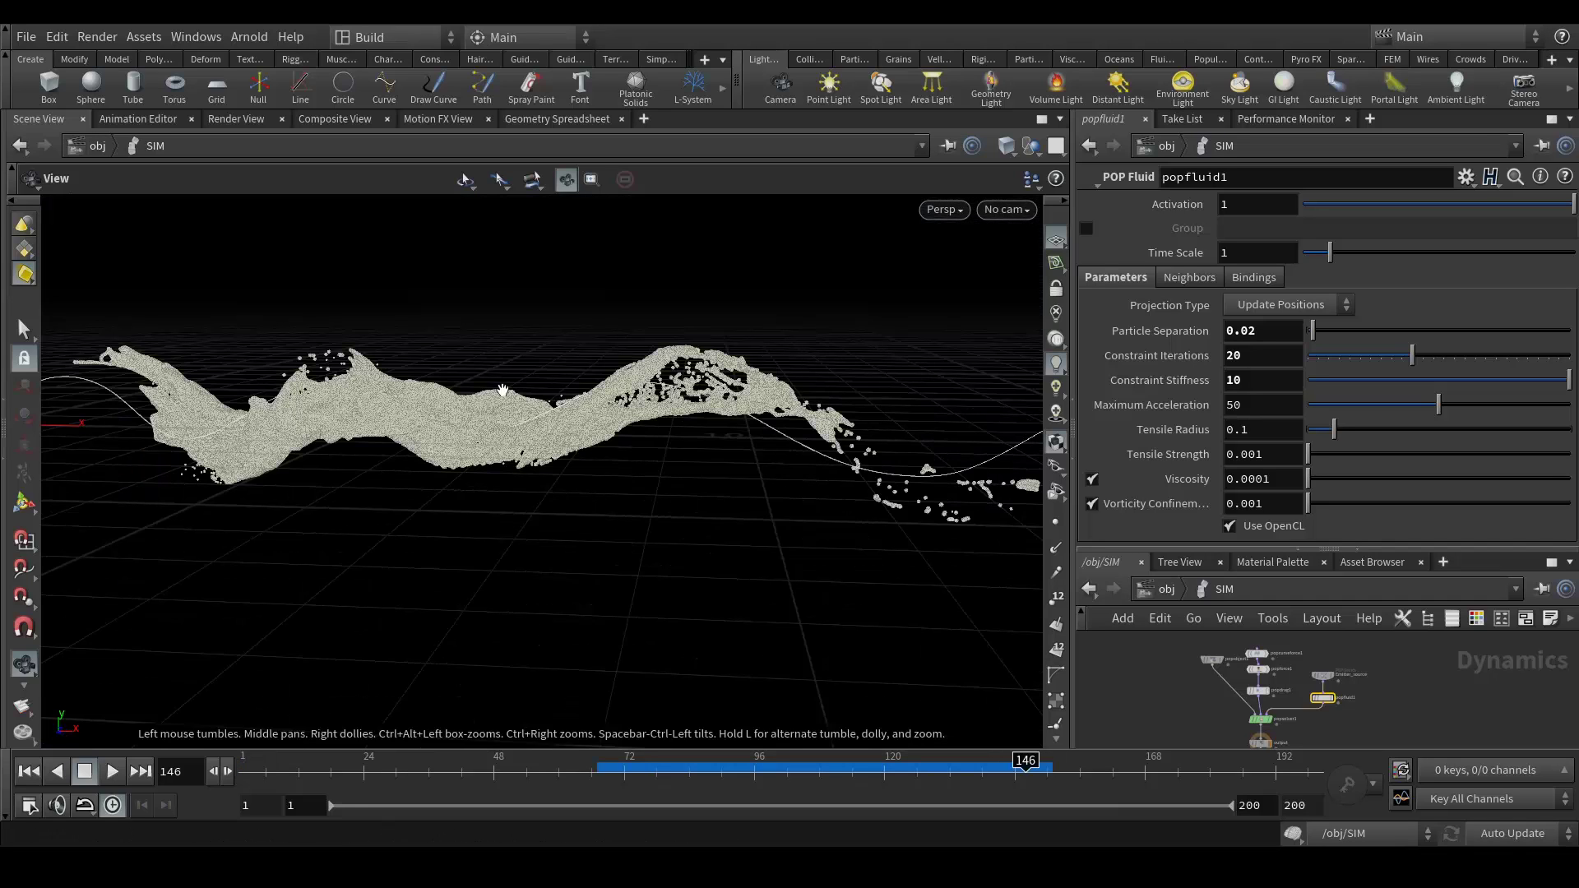
{"action": "scroll", "coordinate": [1334, 713], "scroll_direction": "up", "scroll_amount": 6}
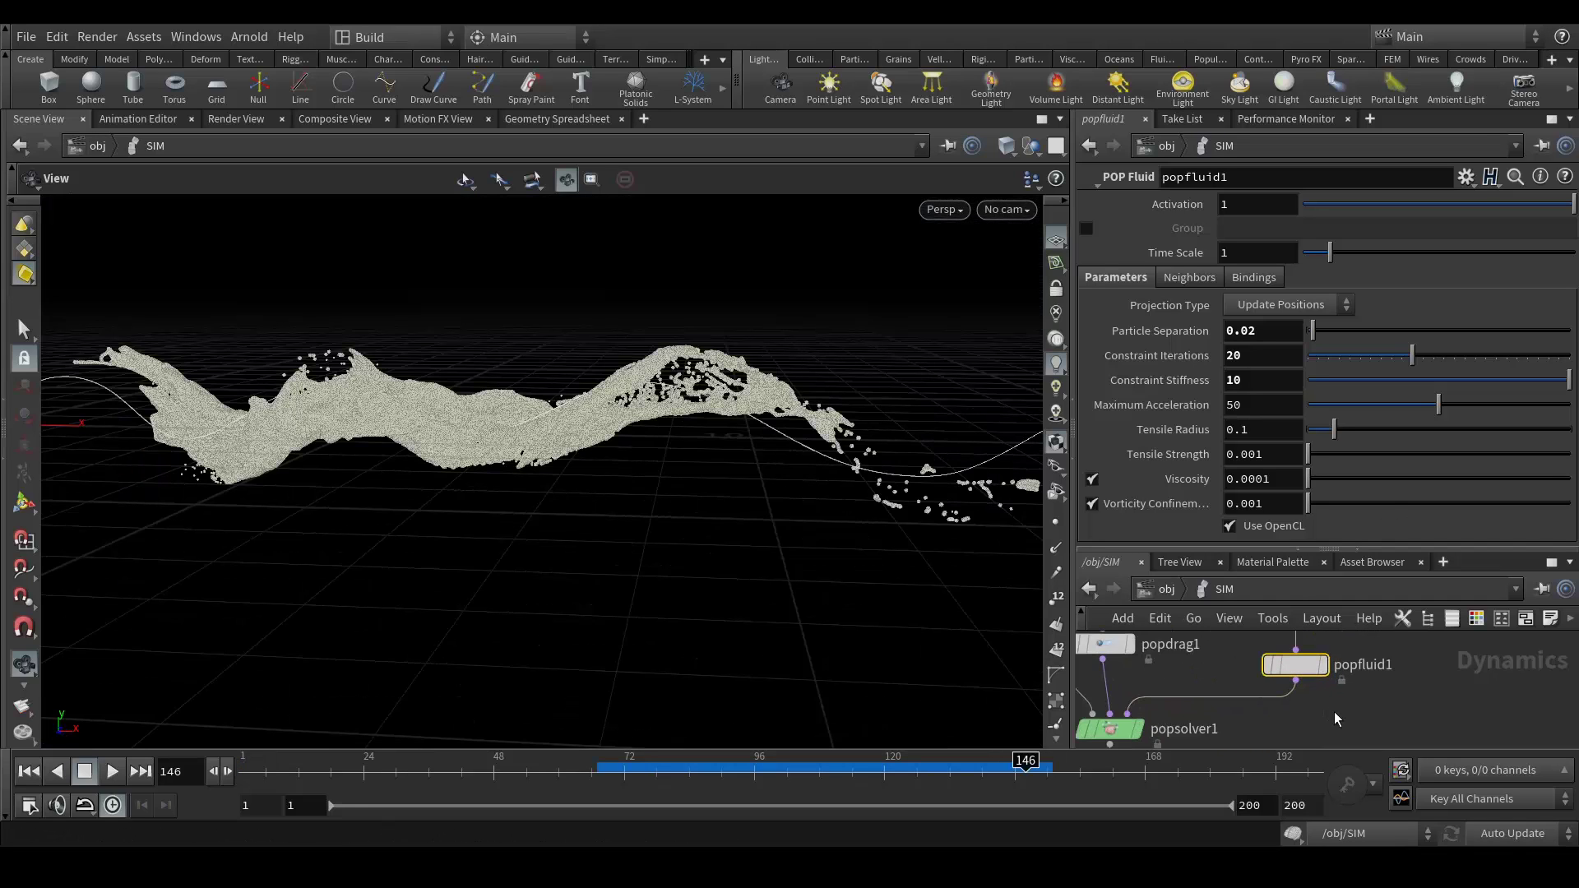
{"action": "scroll", "coordinate": [1364, 704], "scroll_direction": "down", "scroll_amount": 5}
{"action": "left_click_drag", "start_coordinate": [786, 373], "coordinate": [777, 407]}
{"action": "right_click_drag", "start_coordinate": [777, 407], "coordinate": [663, 396]}
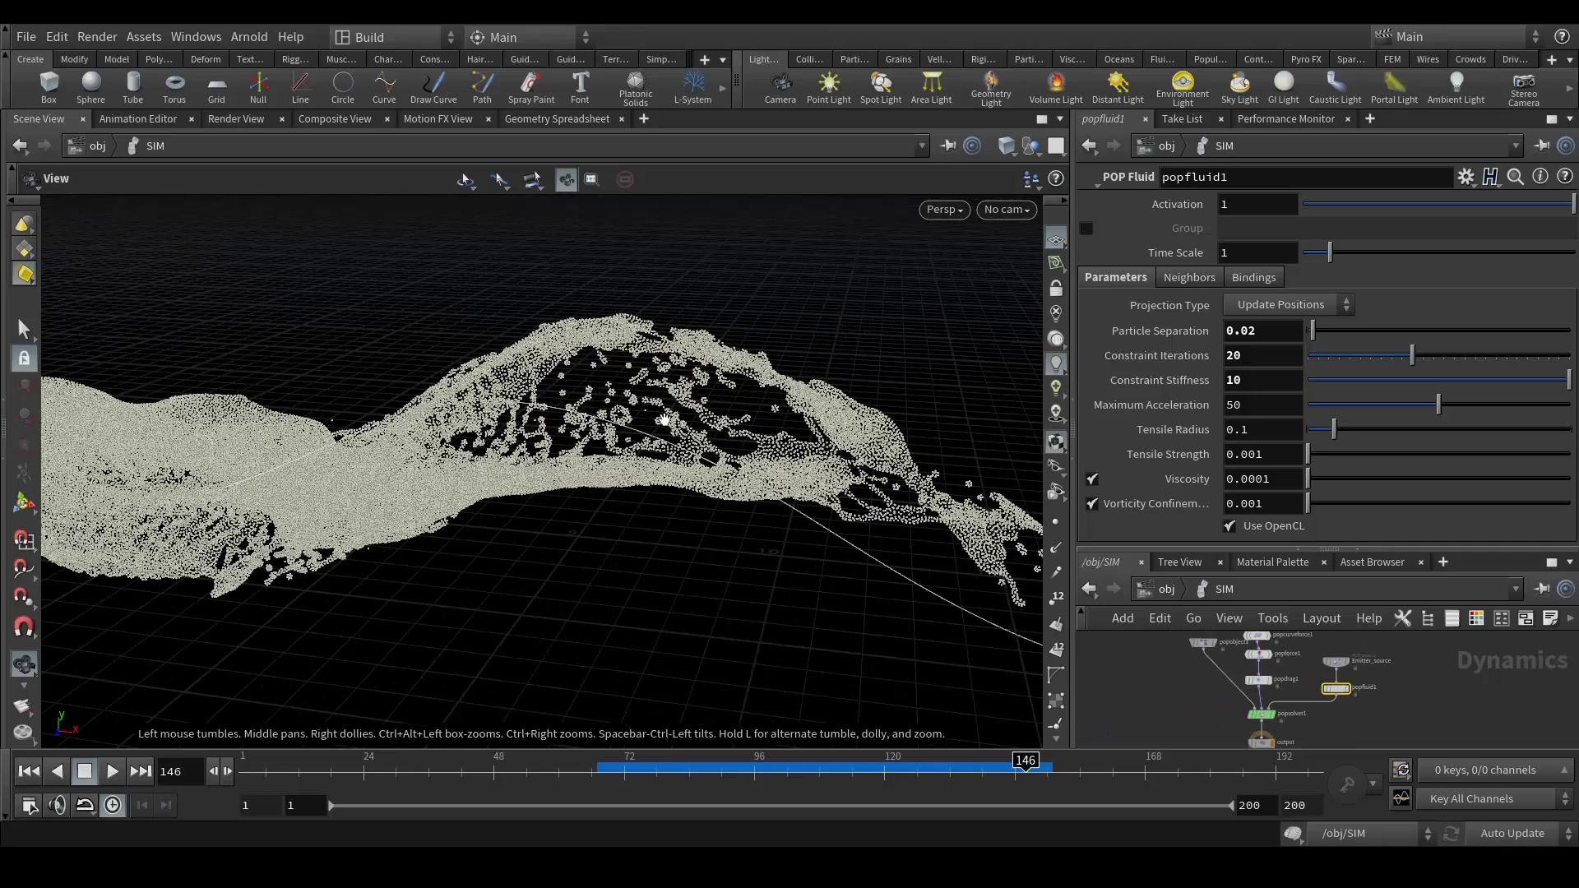
{"action": "left_click_drag", "start_coordinate": [690, 411], "coordinate": [723, 451]}
{"action": "scroll", "coordinate": [856, 467], "scroll_direction": "down", "scroll_amount": 3}
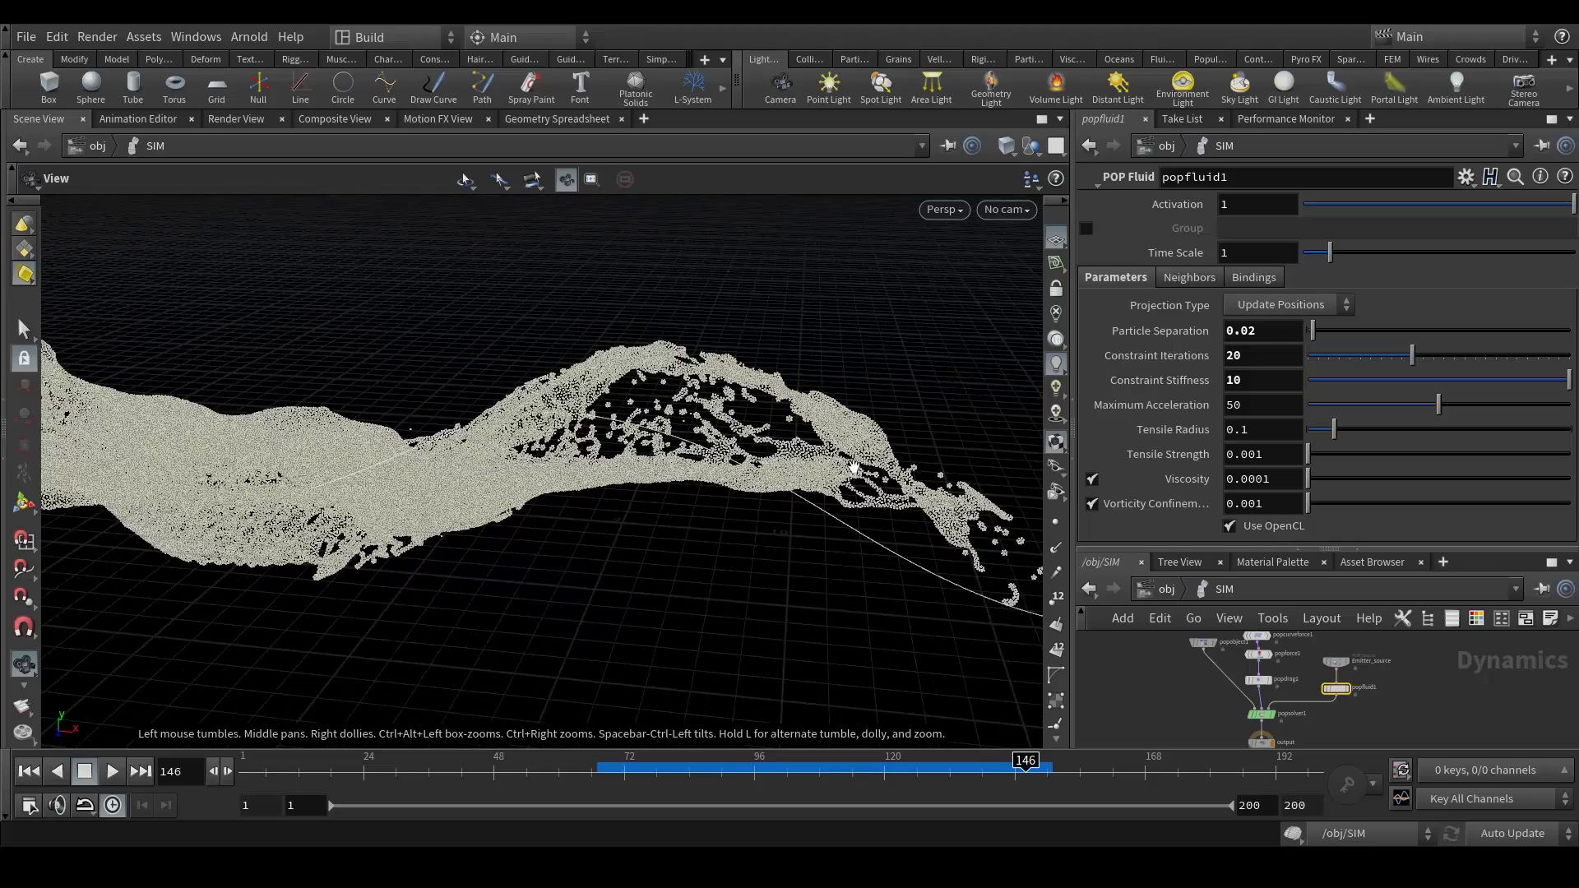
{"action": "middle_click_drag", "start_coordinate": [148, 389], "coordinate": [771, 427]}
{"action": "scroll", "coordinate": [350, 394], "scroll_direction": "up", "scroll_amount": 5}
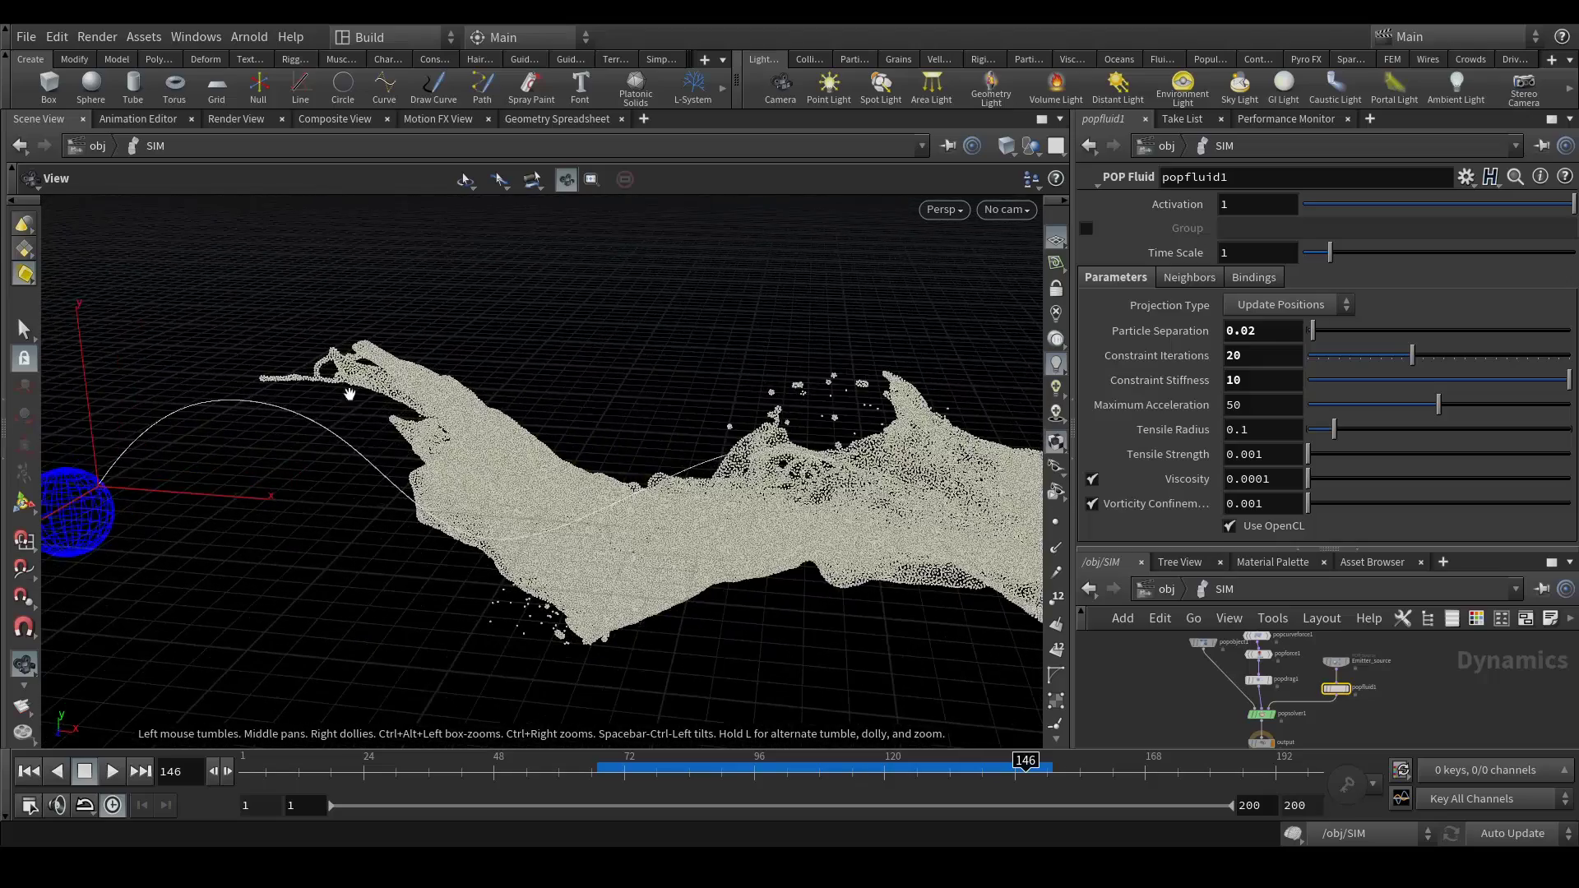
{"action": "scroll", "coordinate": [288, 360], "scroll_direction": "down", "scroll_amount": 6}
{"action": "left_click_drag", "start_coordinate": [285, 364], "coordinate": [681, 429]}
{"action": "scroll", "coordinate": [681, 430], "scroll_direction": "down", "scroll_amount": 2}
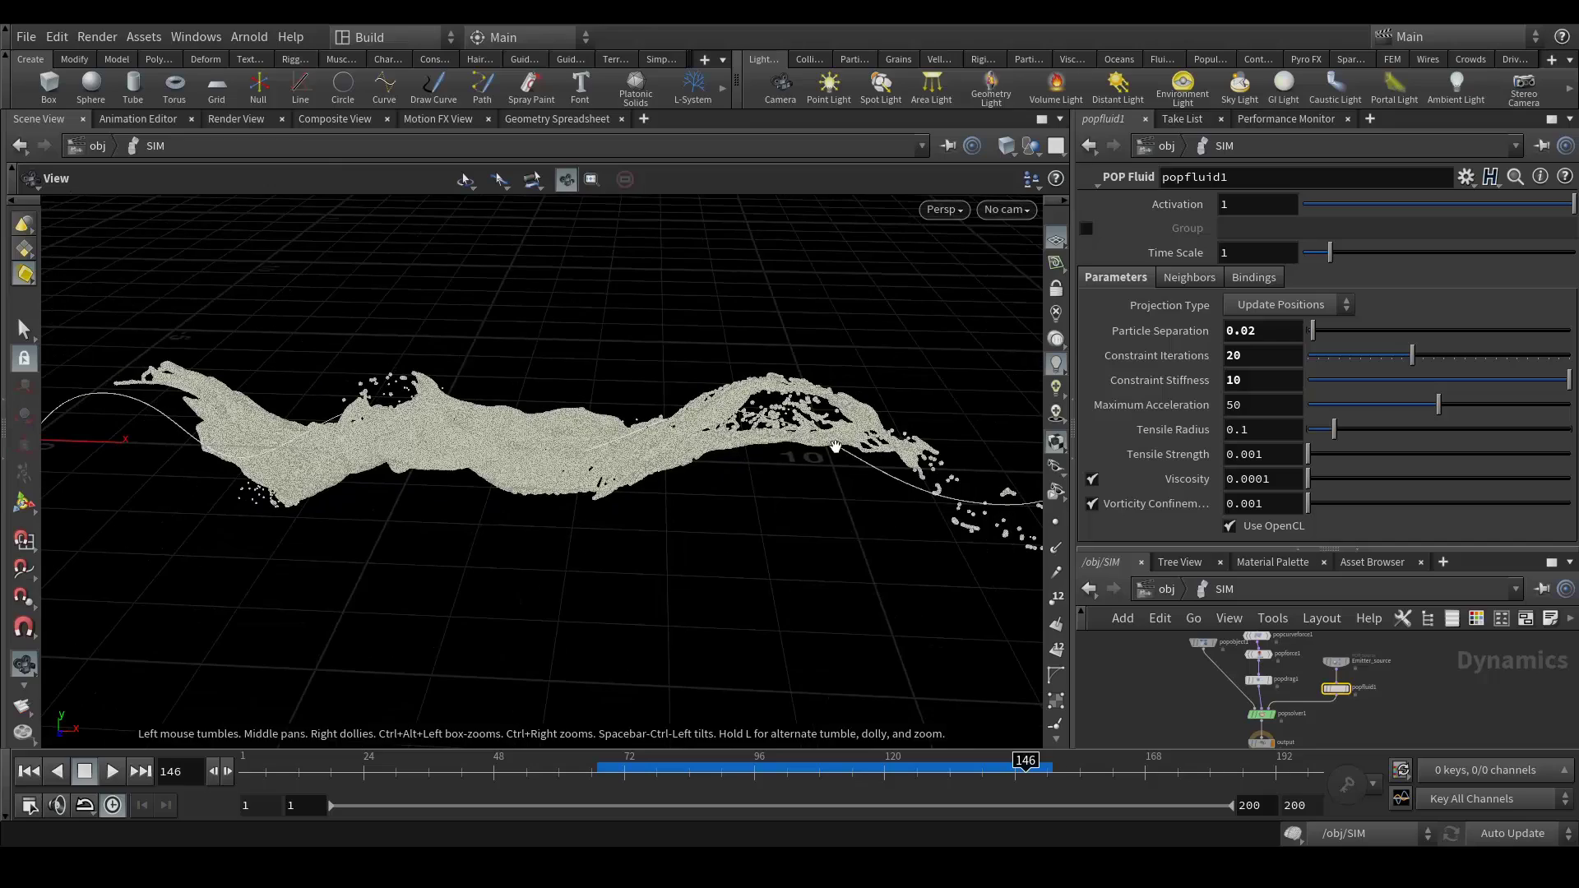
{"action": "scroll", "coordinate": [713, 466], "scroll_direction": "up", "scroll_amount": 3}
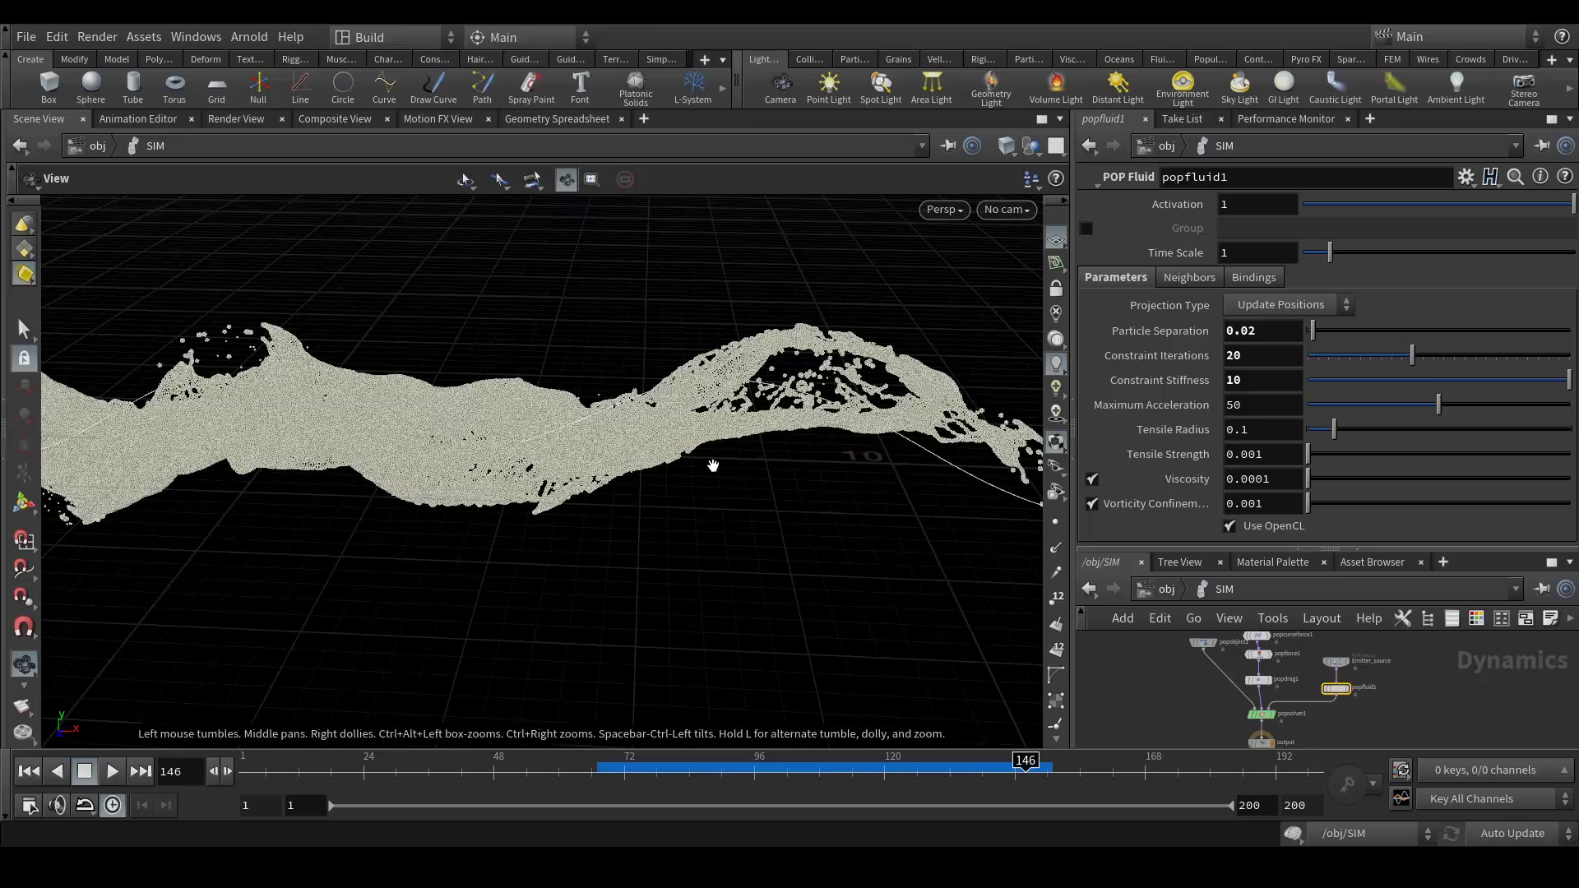
{"action": "left_click_drag", "start_coordinate": [713, 465], "coordinate": [606, 423]}
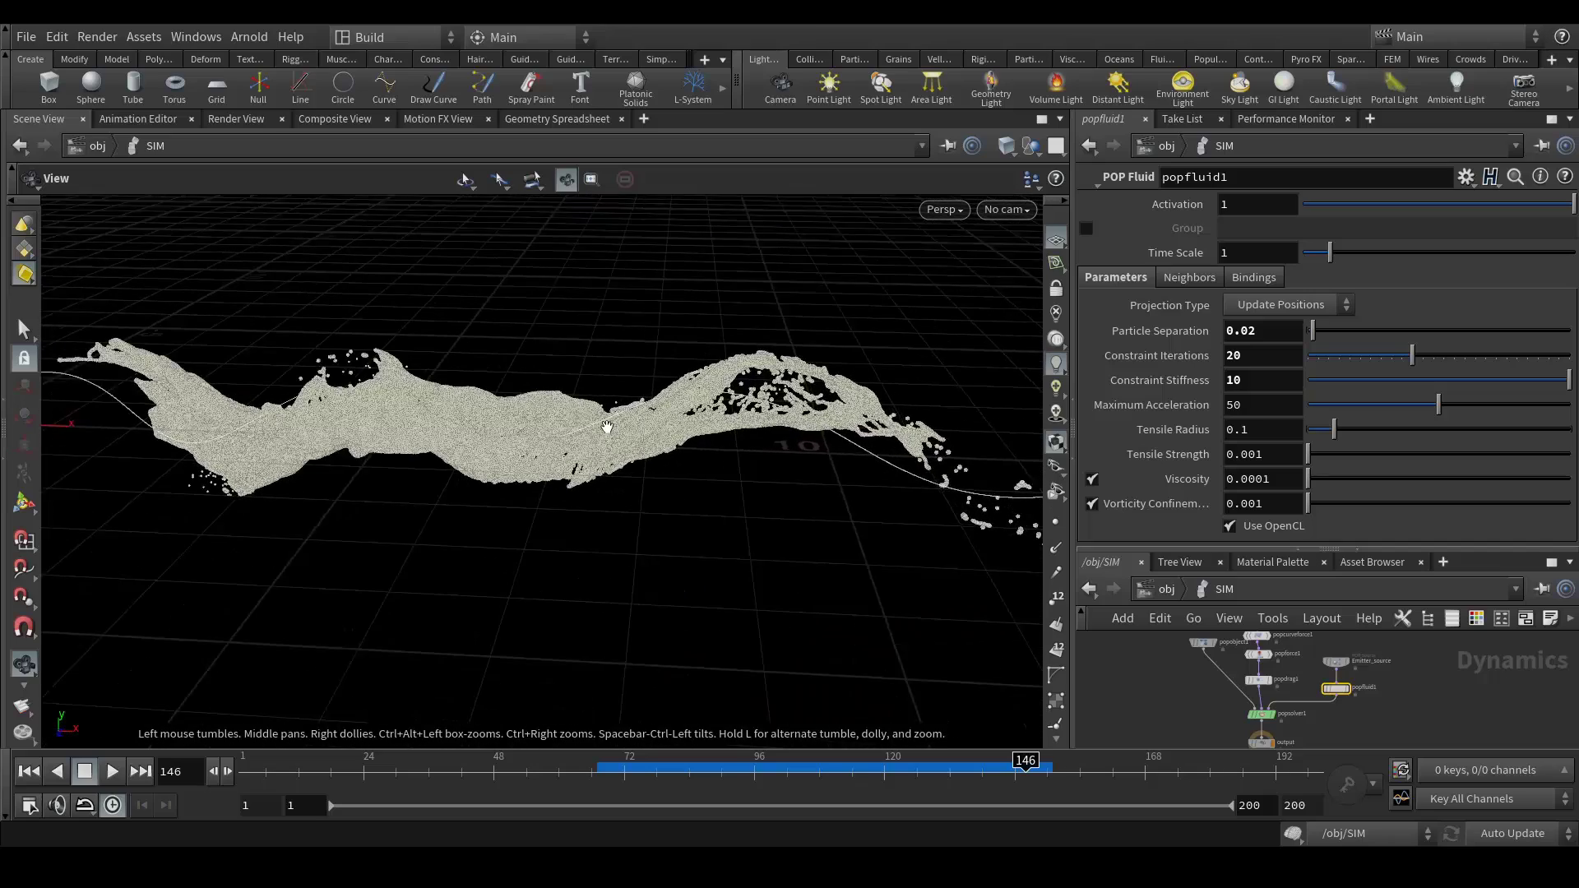
{"action": "scroll", "coordinate": [606, 423], "scroll_direction": "up", "scroll_amount": 2}
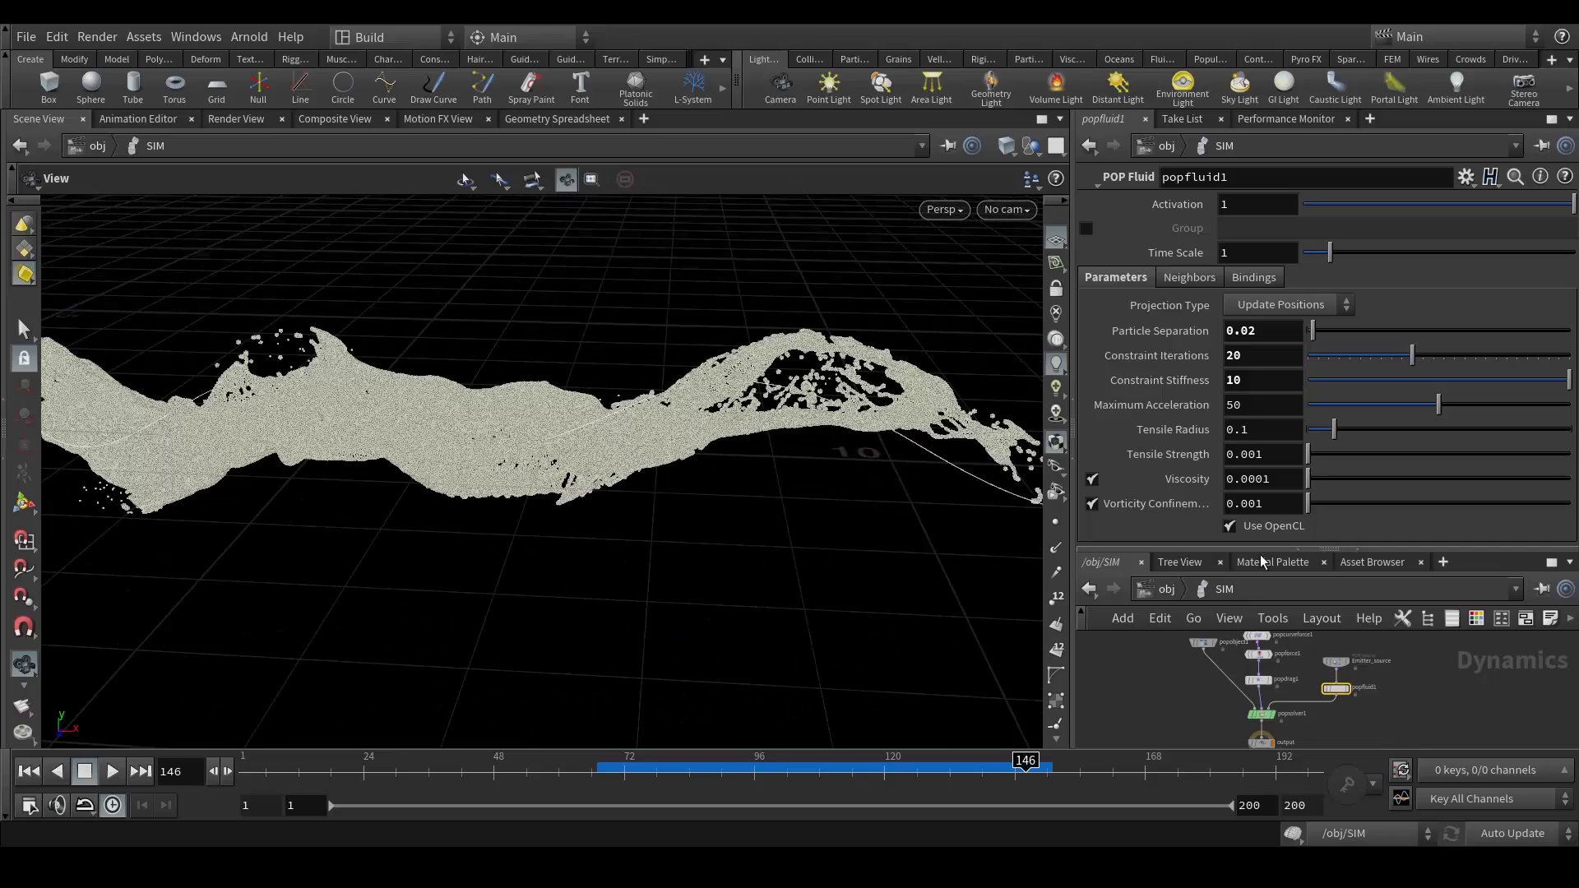
- Return to the object level and open the Meshing geometry network
{"action": "left_click_drag", "start_coordinate": [1221, 548], "coordinate": [1190, 411]}
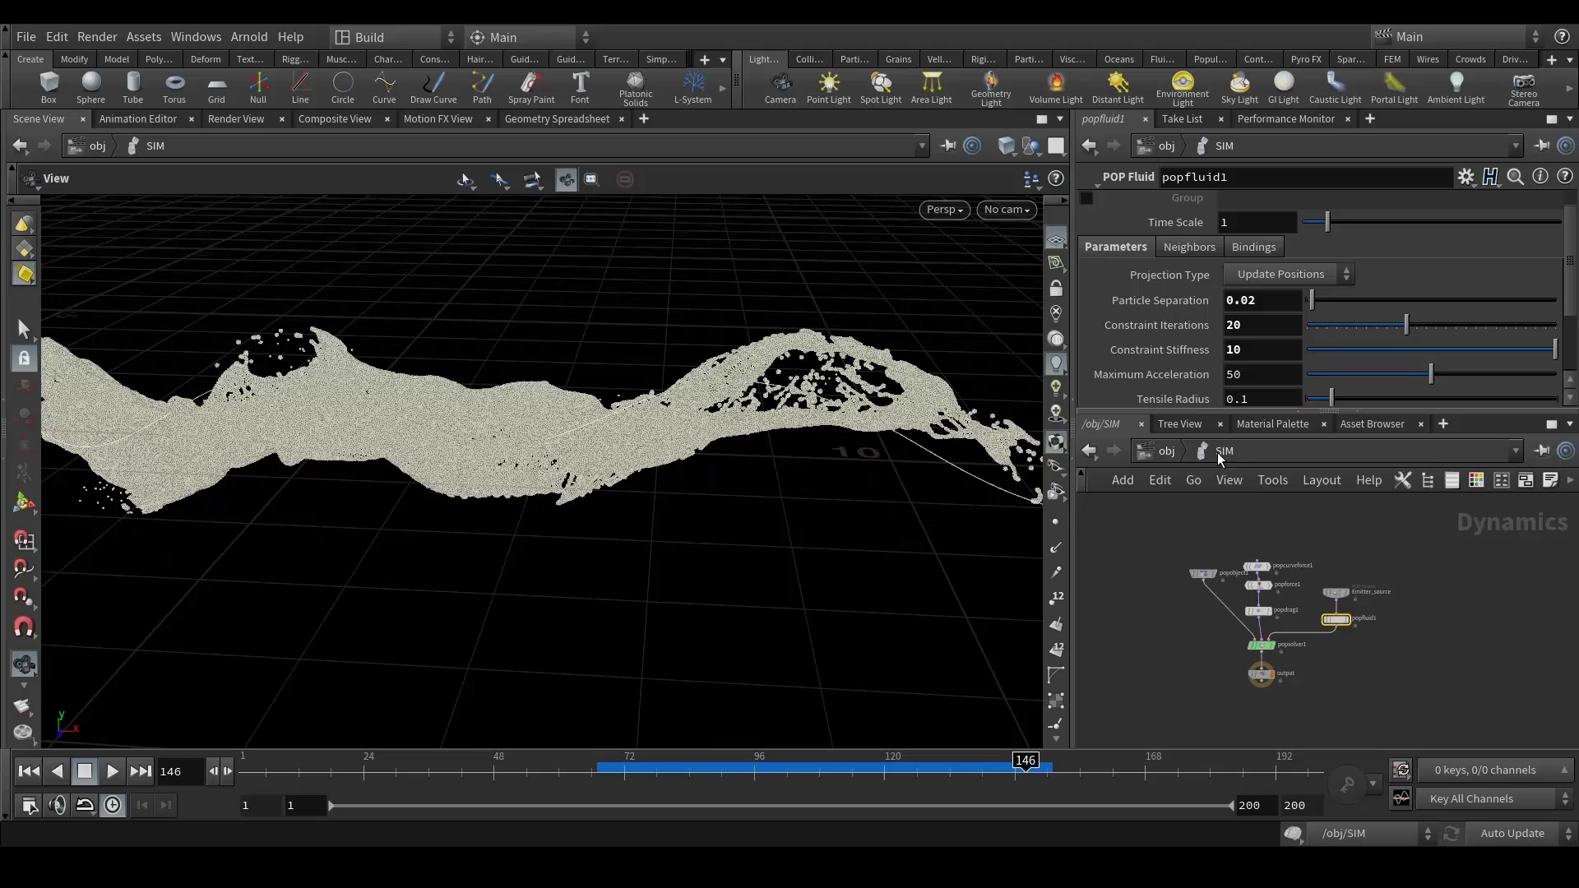
{"action": "left_click", "coordinate": [1167, 451]}
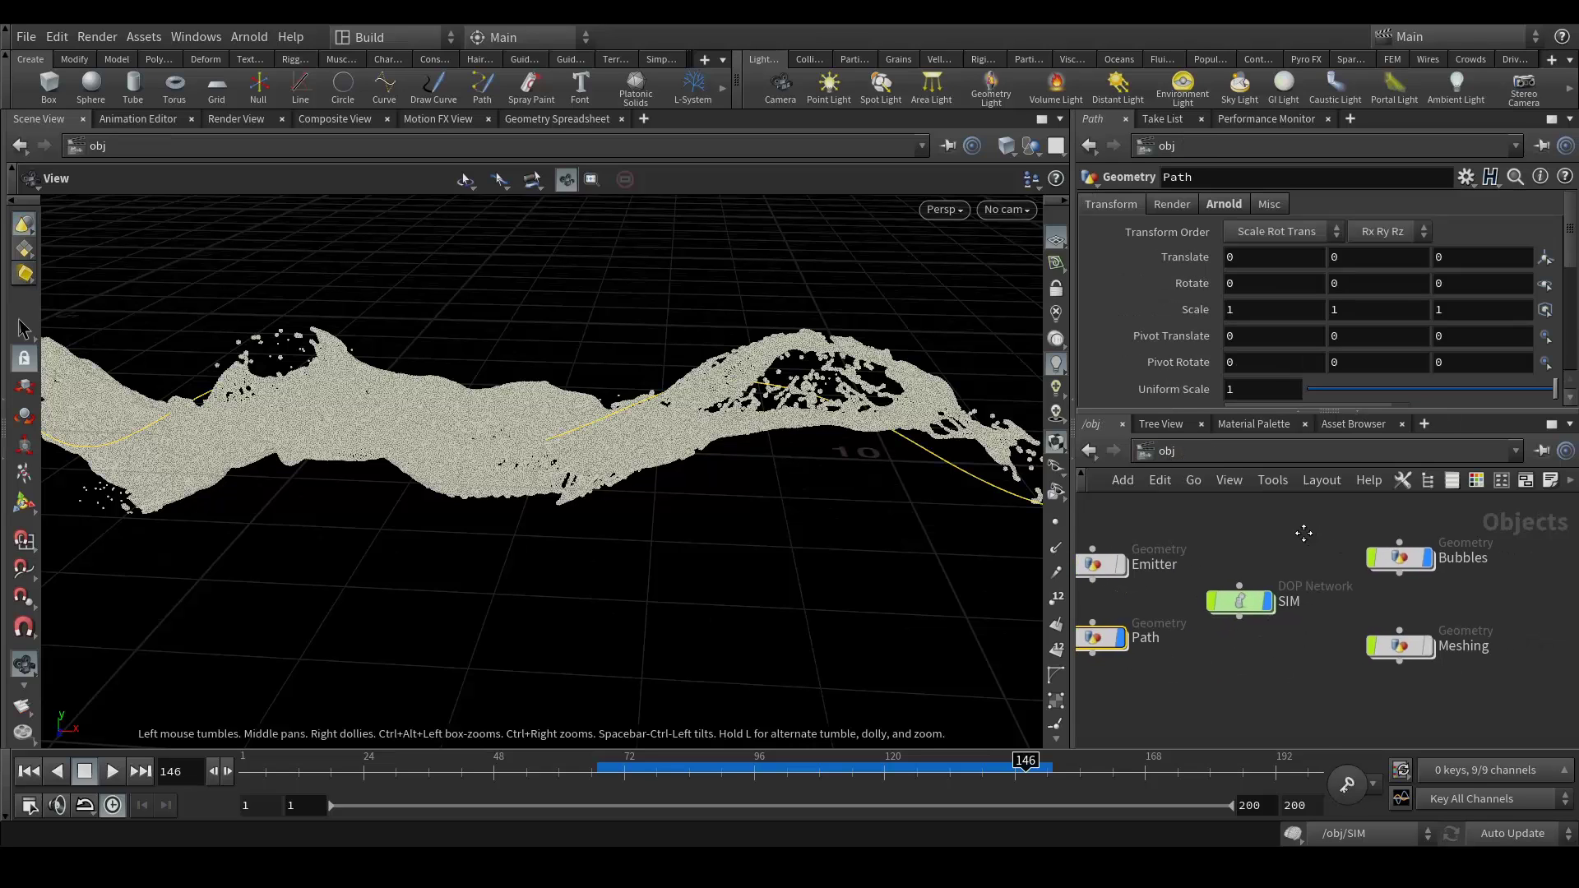
{"action": "double_click", "coordinate": [1403, 651]}
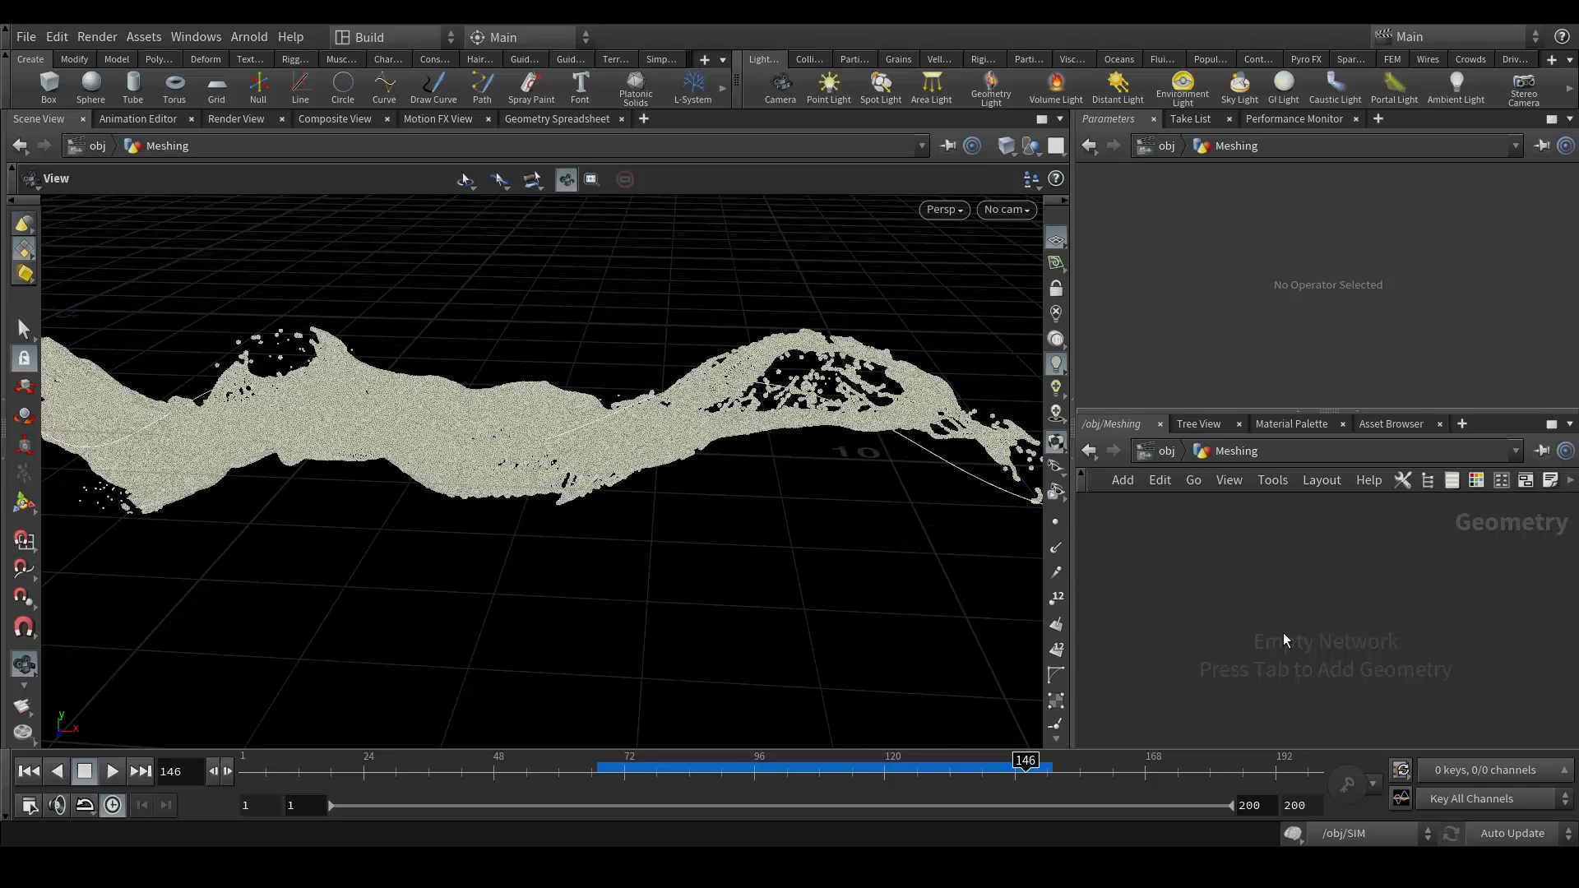
- Add a Dop I/O node to the Meshing network and rename it Import_Sim
{"action": "key", "text": "Tab"}
{"action": "type", "text": "dop"}
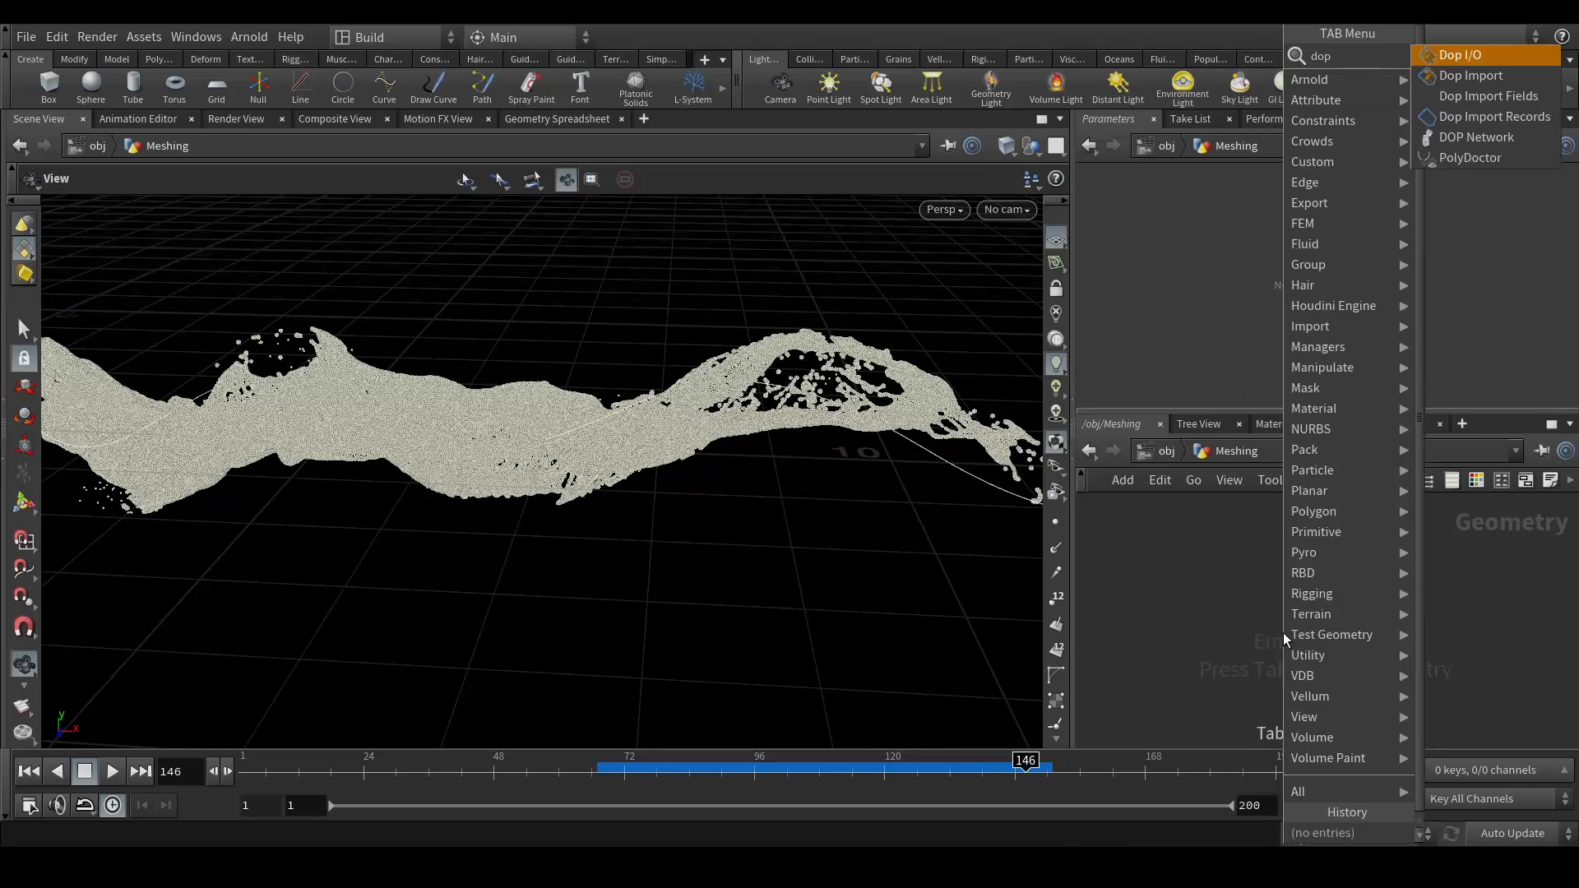
{"action": "key", "text": "Return"}
{"action": "double_click", "coordinate": [1343, 601]}
{"action": "key", "text": "BackSpace"}
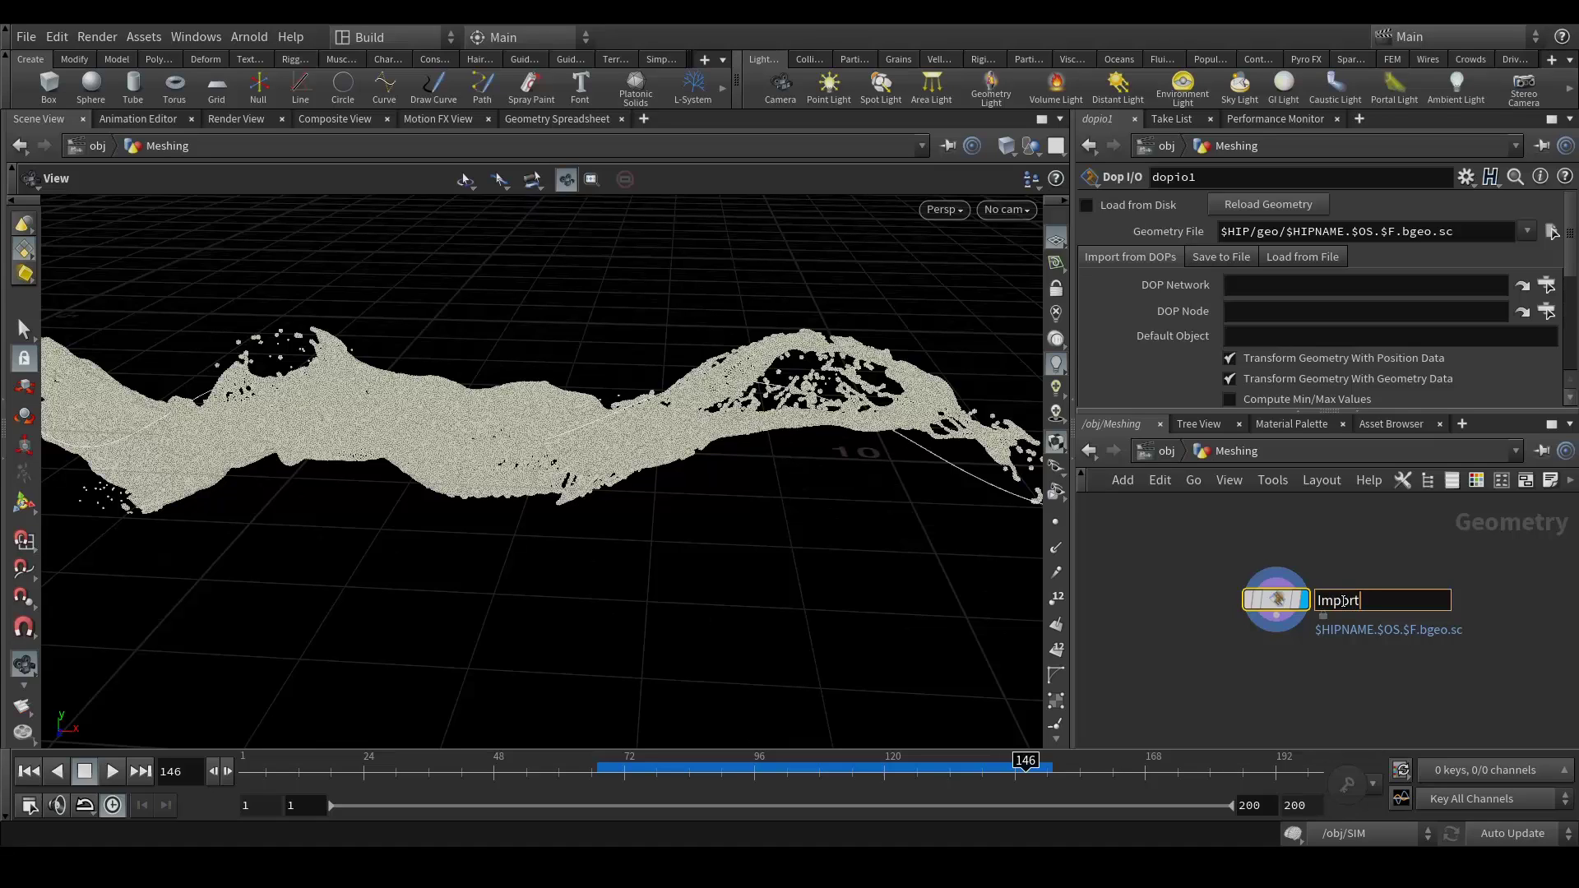
{"action": "key", "text": "Return"}
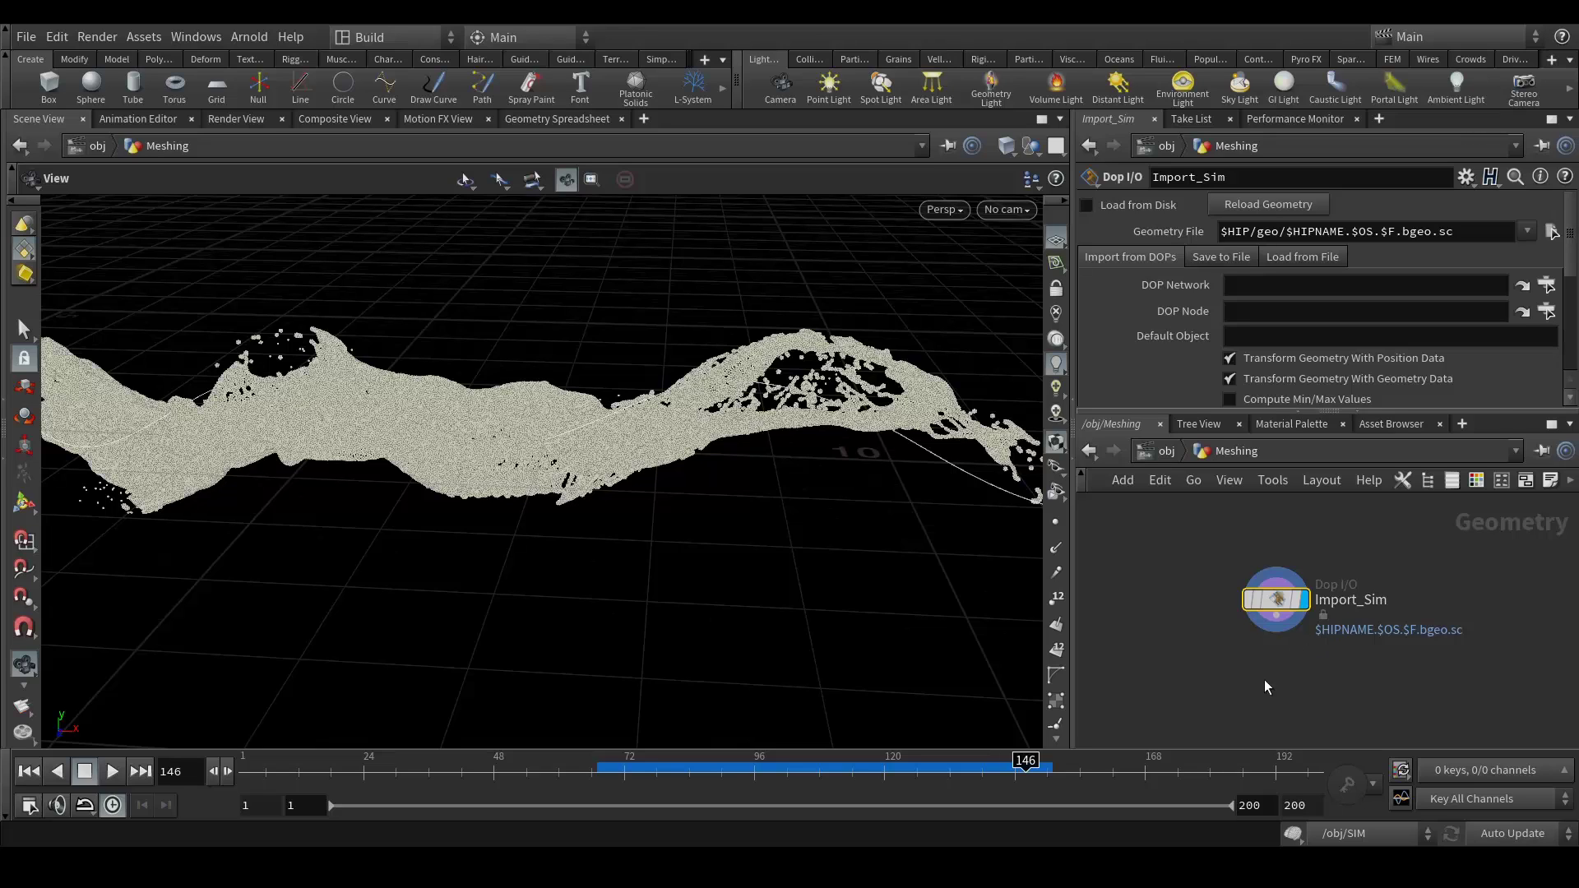
{"action": "middle_click_drag", "start_coordinate": [1265, 679], "coordinate": [1294, 658]}
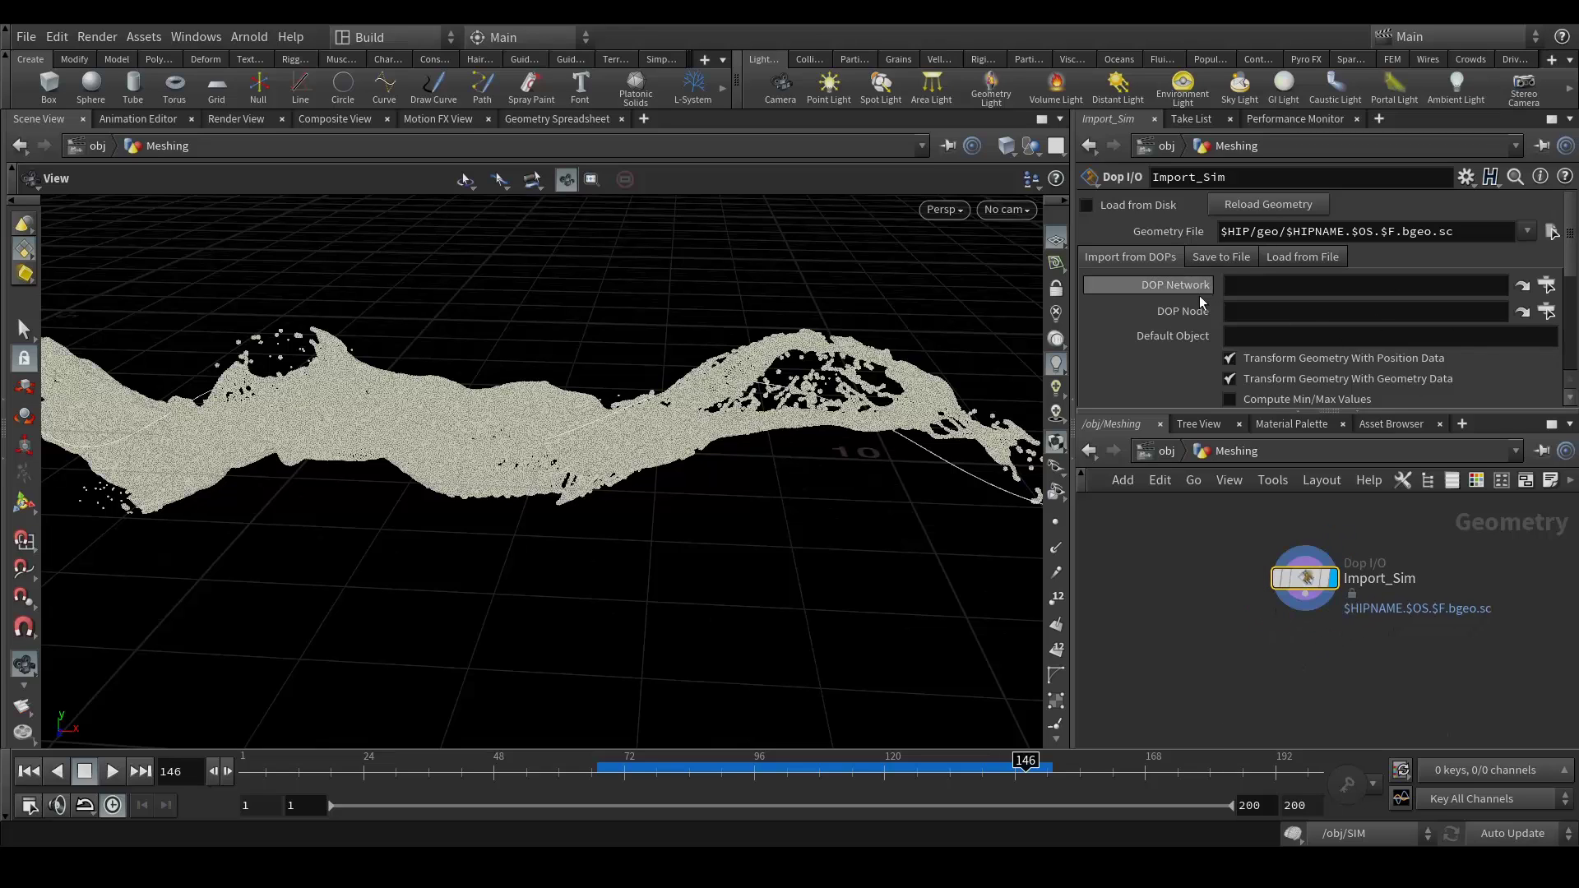
- Set the Import_Sim node's DOP Network to /obj/SIM
{"action": "scroll", "coordinate": [1163, 327], "scroll_direction": "down", "scroll_amount": 2}
{"action": "scroll", "coordinate": [1163, 327], "scroll_direction": "up", "scroll_amount": 1}
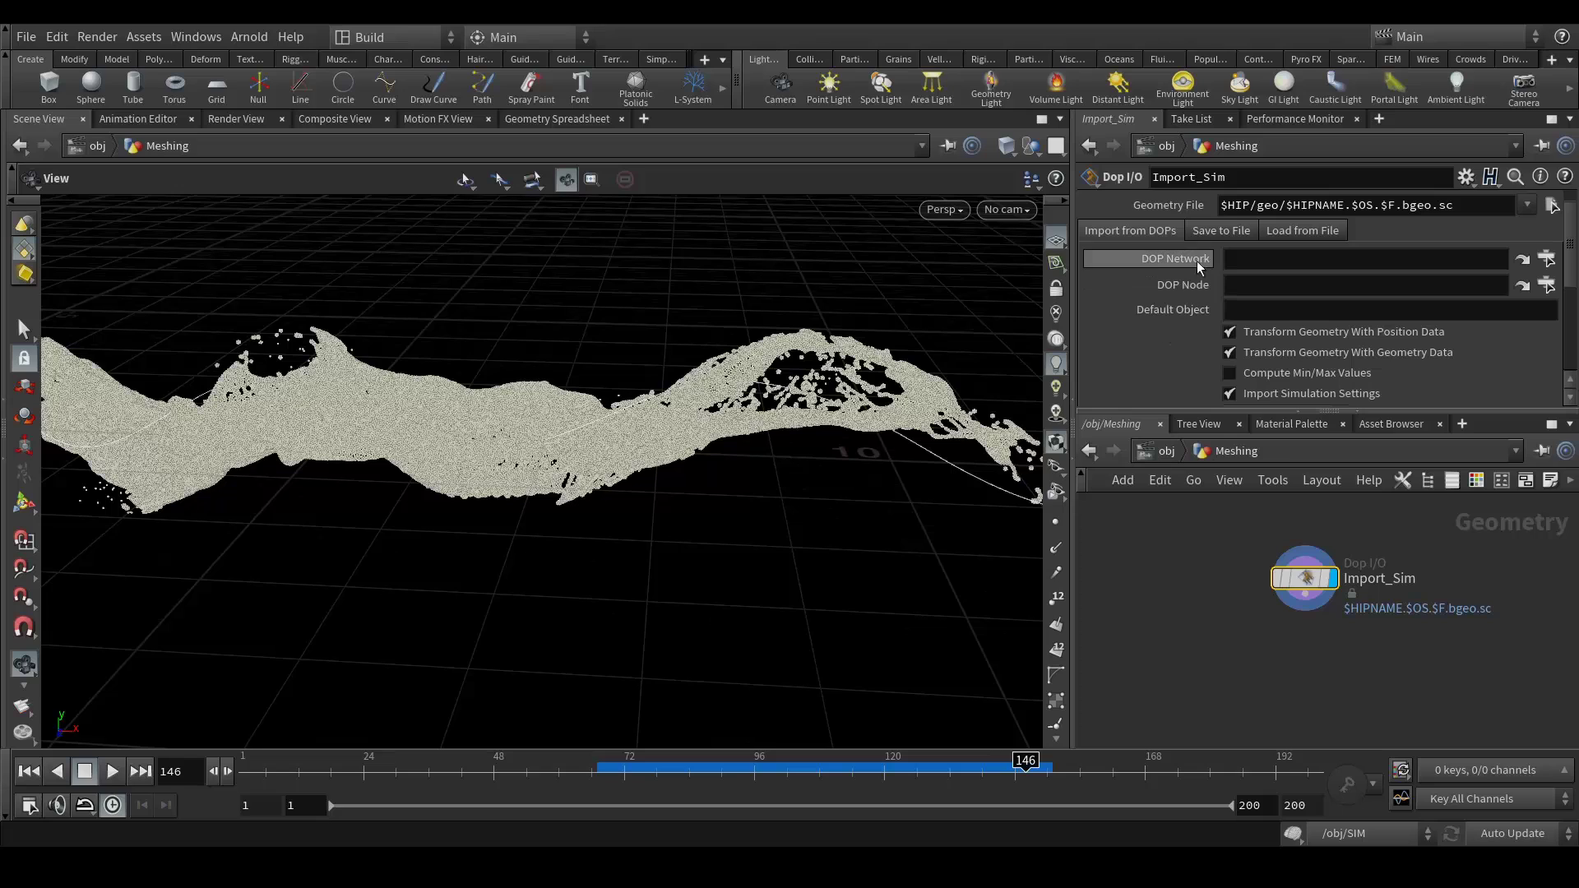
{"action": "left_click", "coordinate": [1546, 259]}
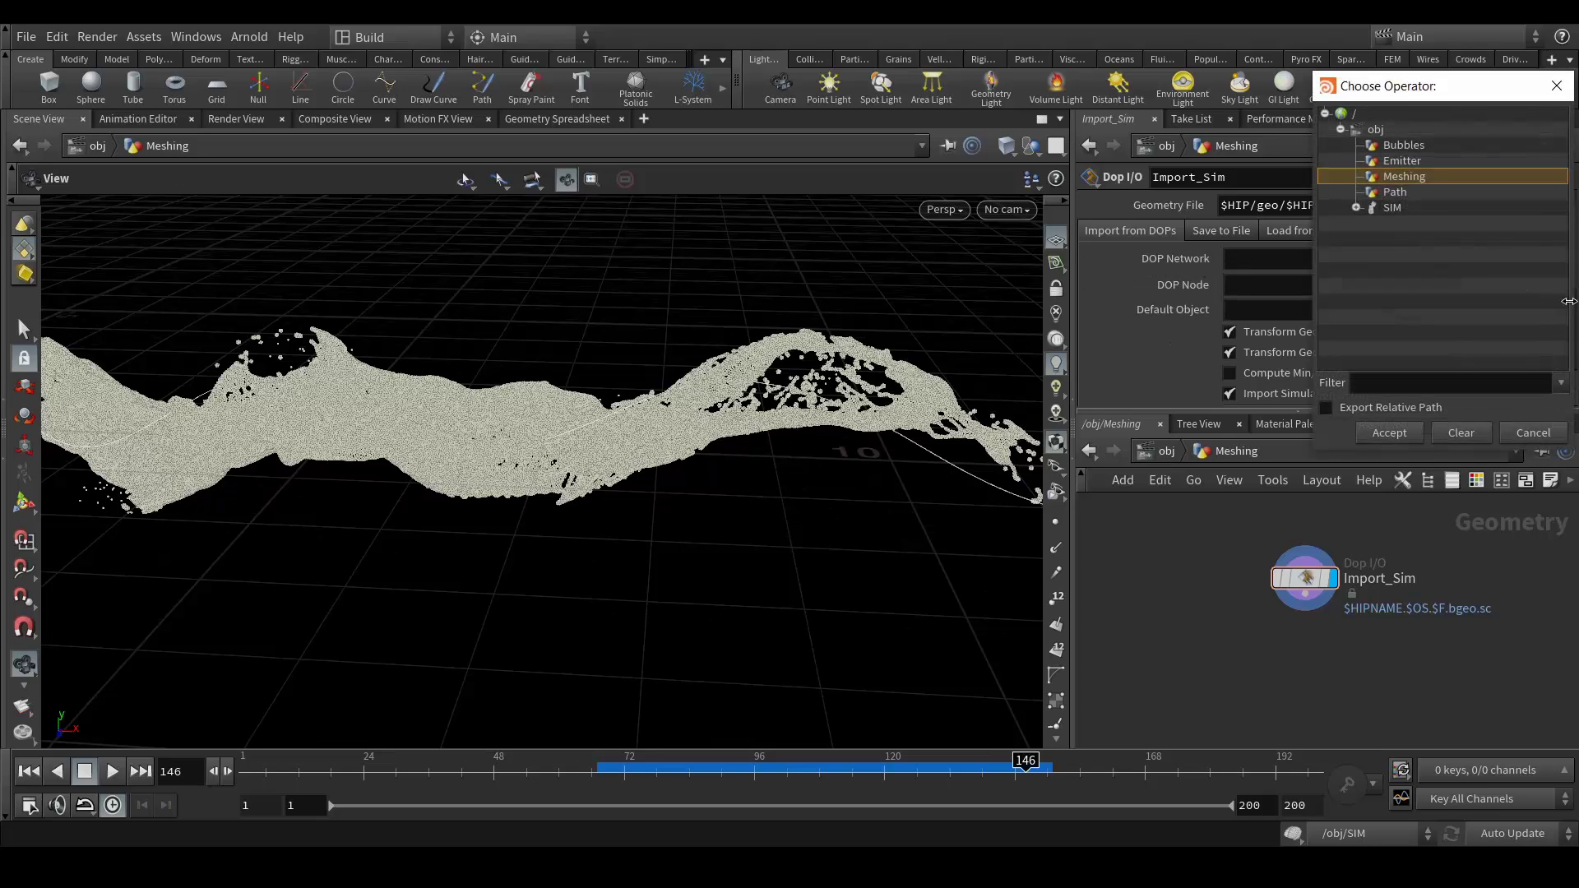
{"action": "left_click", "coordinate": [1356, 207]}
{"action": "double_click", "coordinate": [1404, 210]}
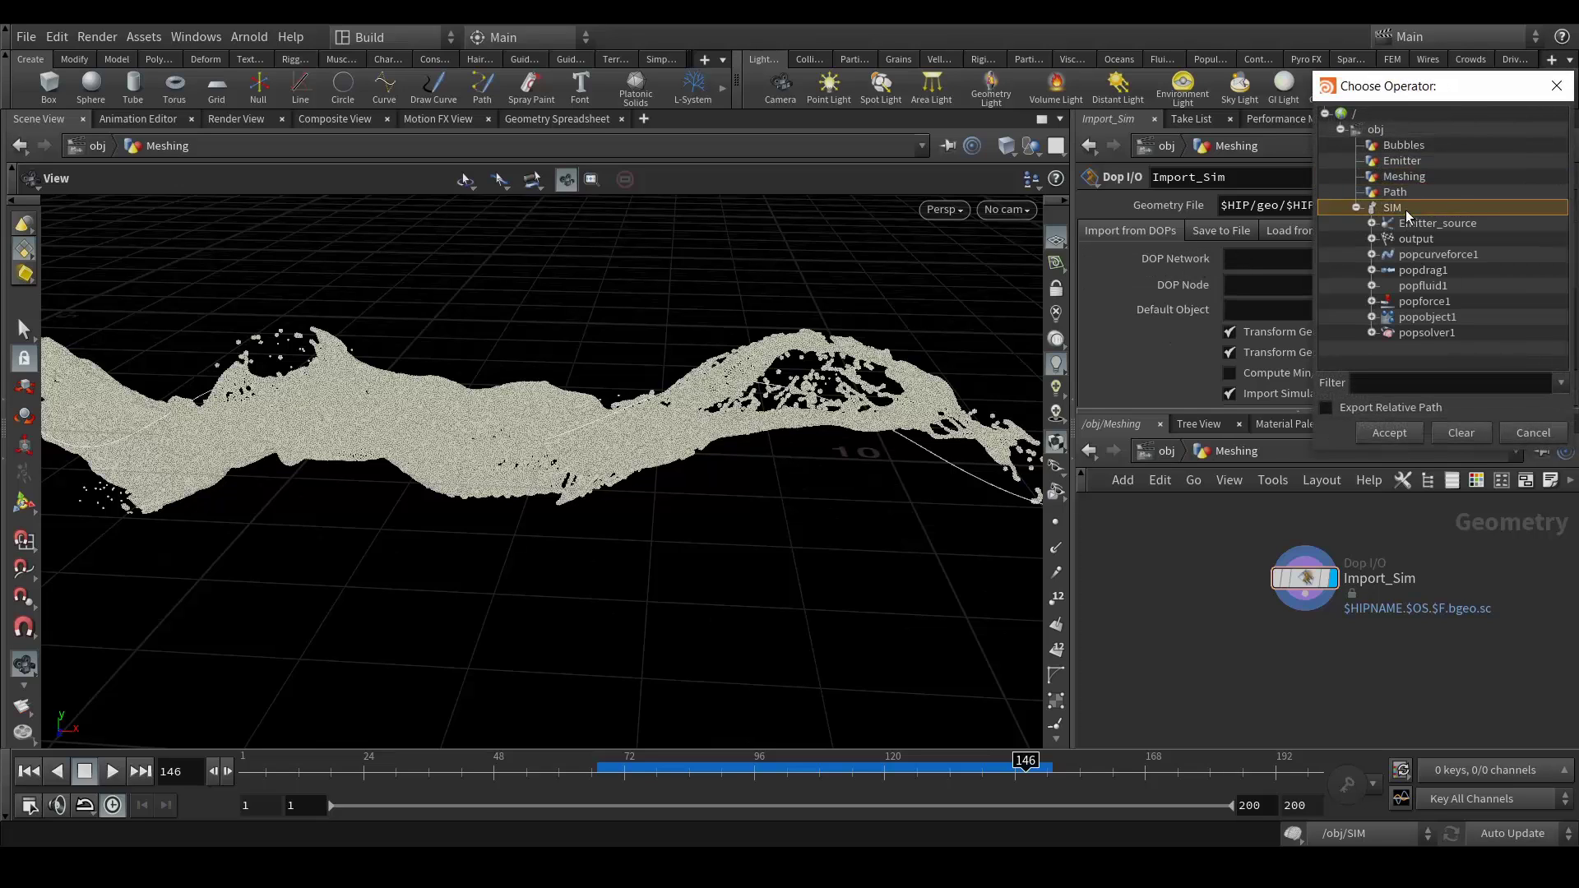
- Turn off the display of the SIM DOP network at the object level and reopen the Meshing network
{"action": "left_click", "coordinate": [1166, 450]}
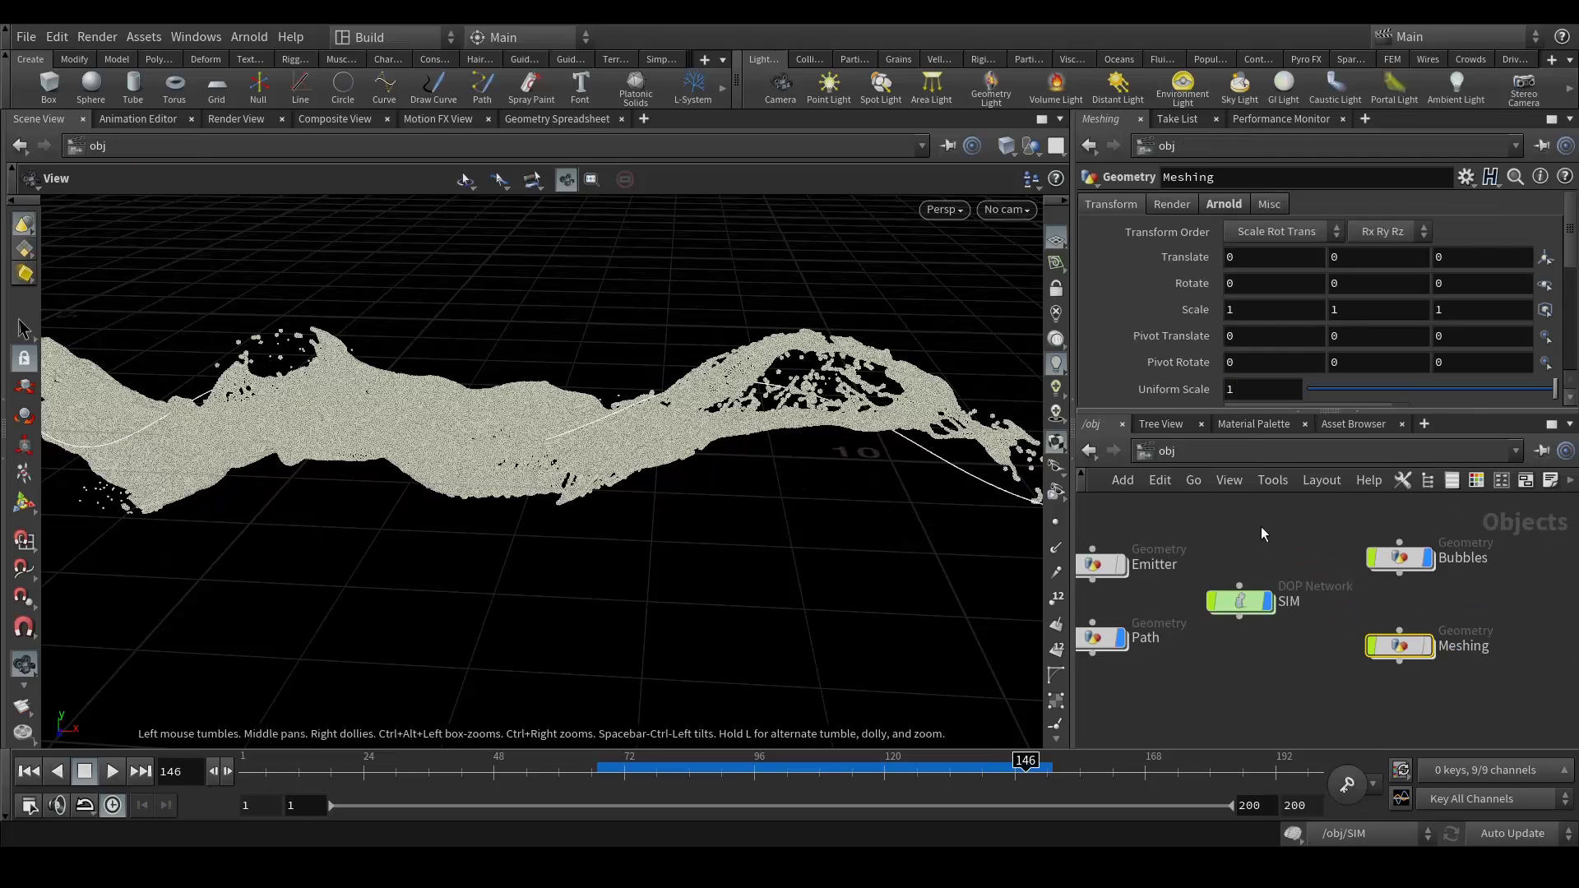
{"action": "left_click", "coordinate": [1268, 601]}
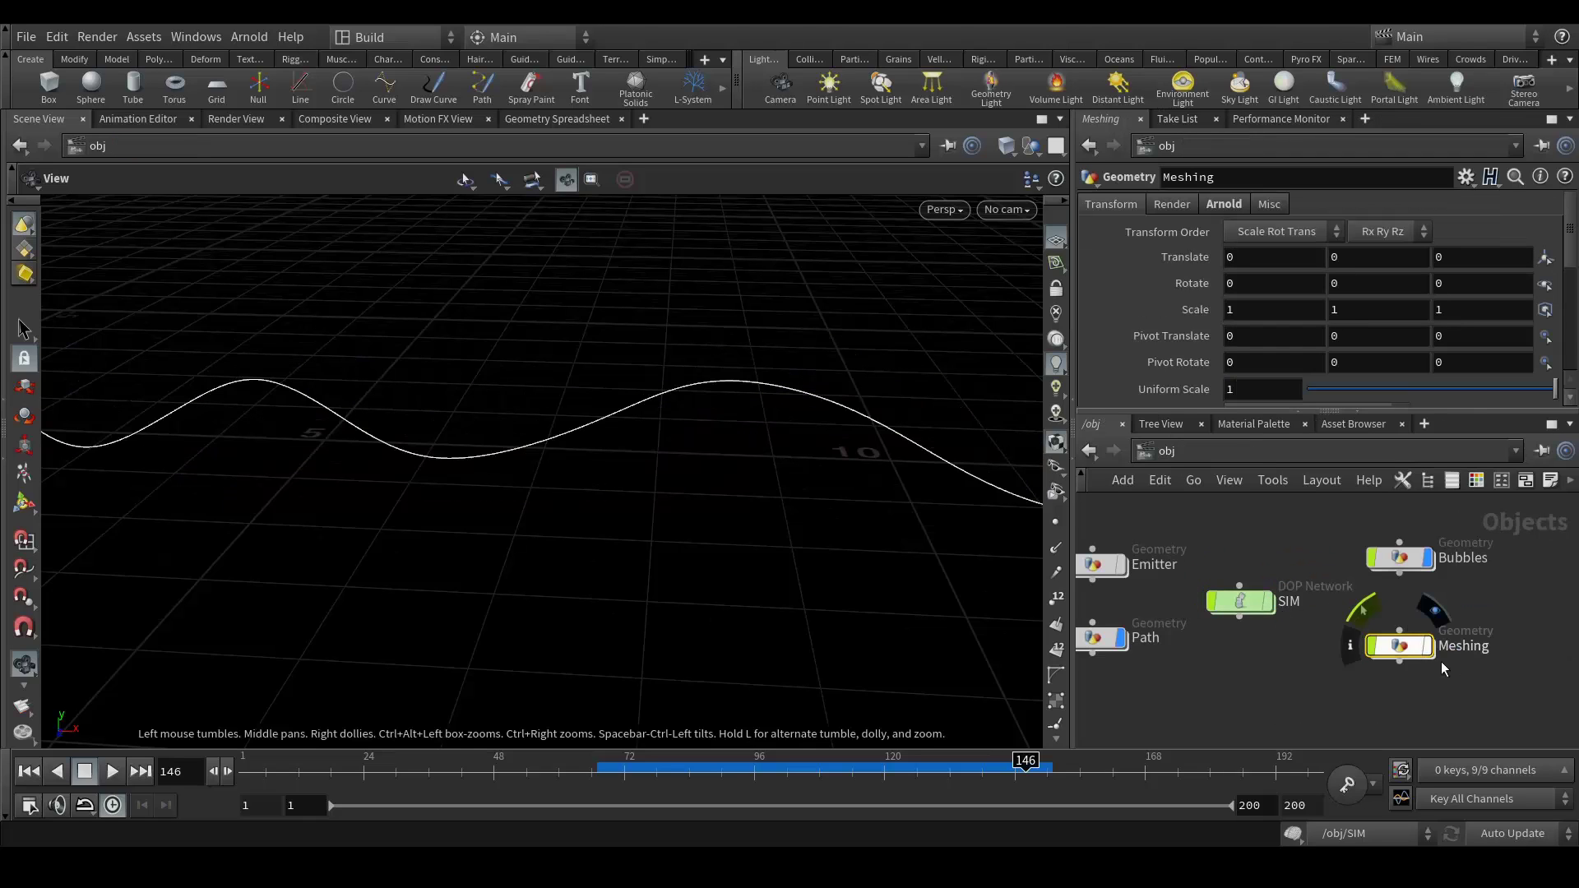
{"action": "double_click", "coordinate": [1406, 646]}
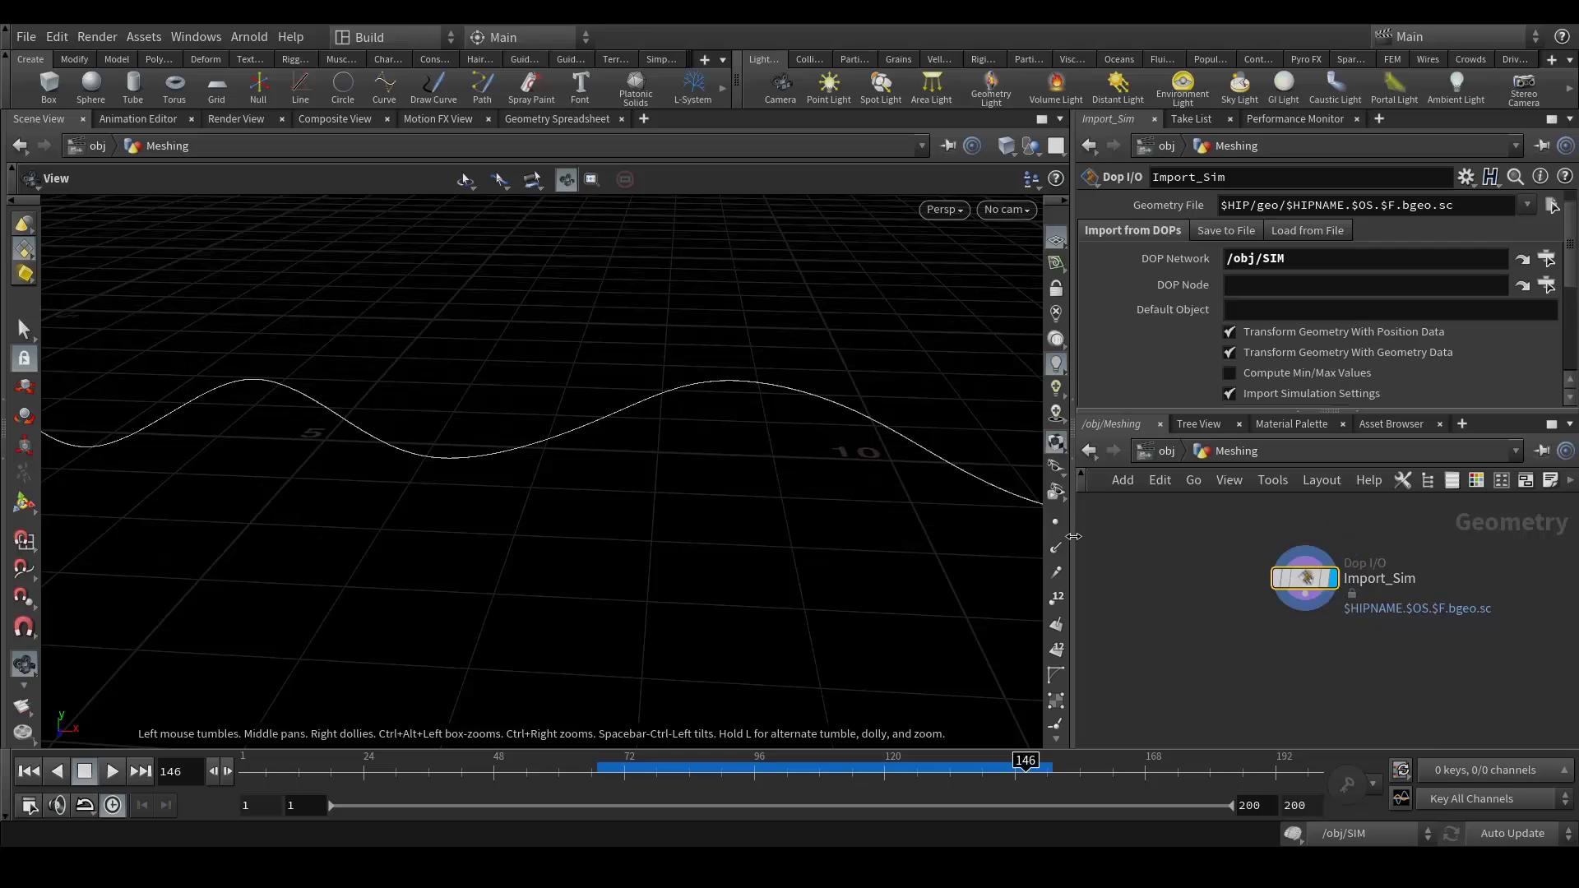
- Set the Import_Sim node's DOP Node to /obj/SIM/popobject1
{"action": "scroll", "coordinate": [1156, 330], "scroll_direction": "down", "scroll_amount": 4}
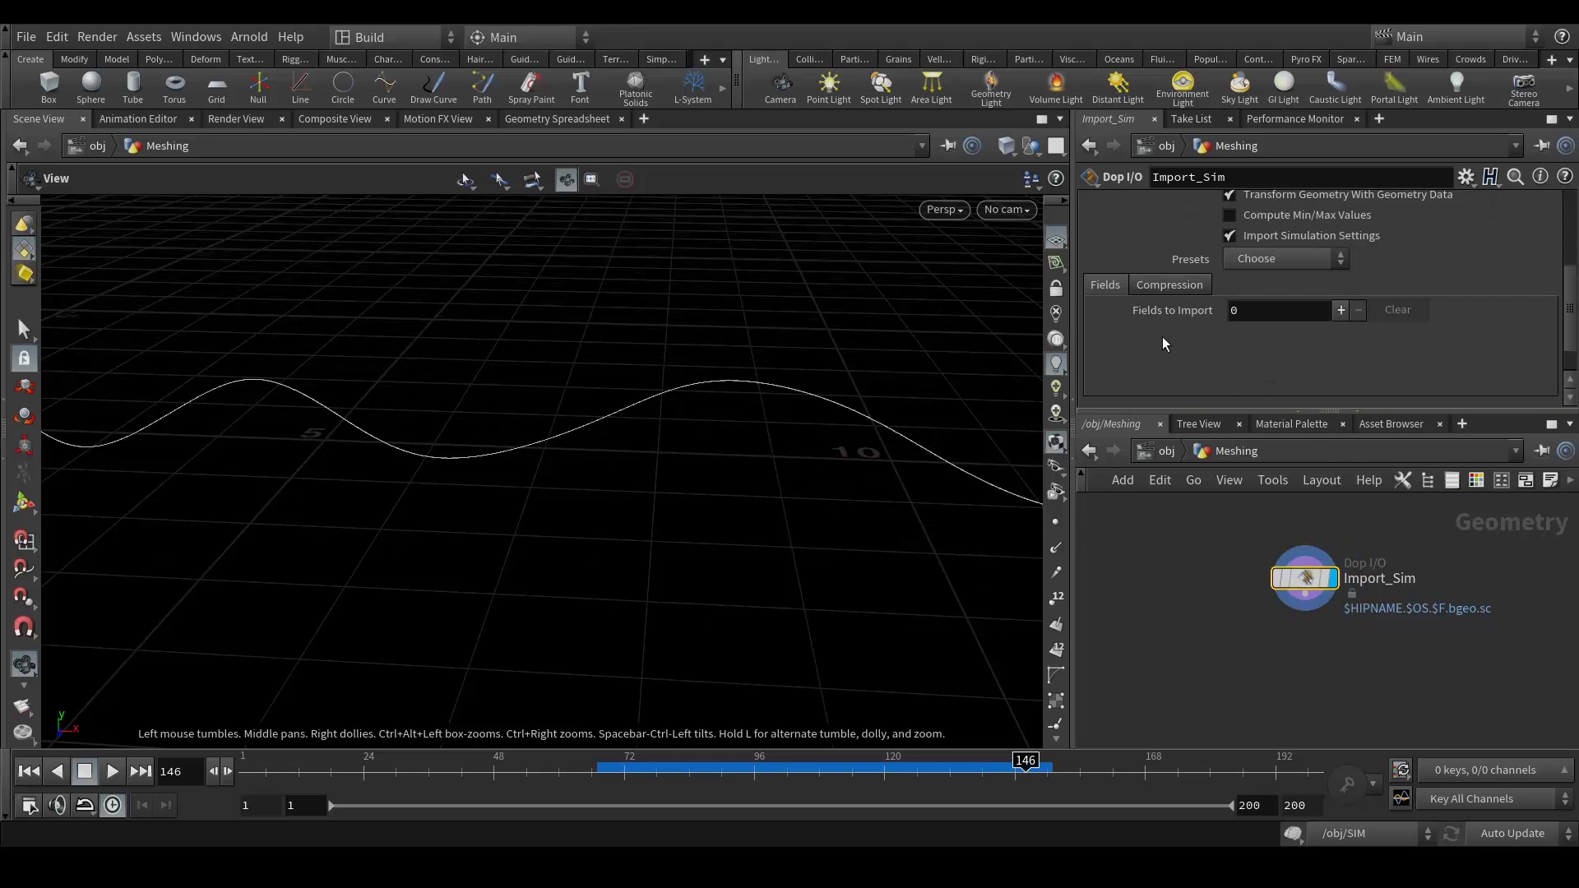
{"action": "left_click", "coordinate": [1267, 261]}
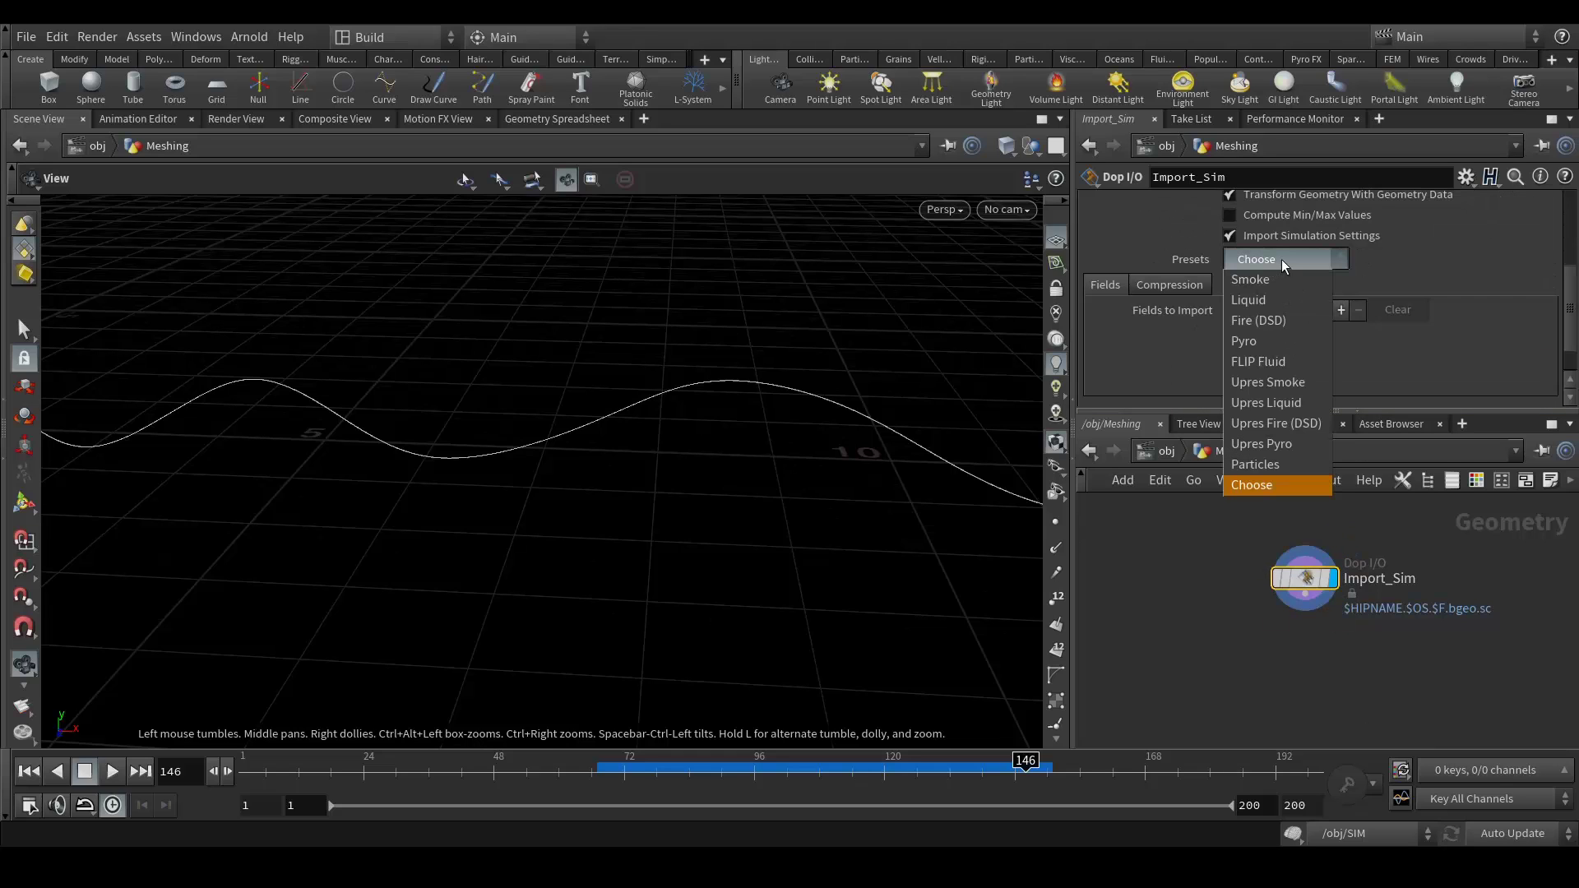
{"action": "left_click", "coordinate": [1210, 308]}
{"action": "scroll", "coordinate": [1210, 308], "scroll_direction": "up", "scroll_amount": 4}
{"action": "left_click", "coordinate": [1546, 312]}
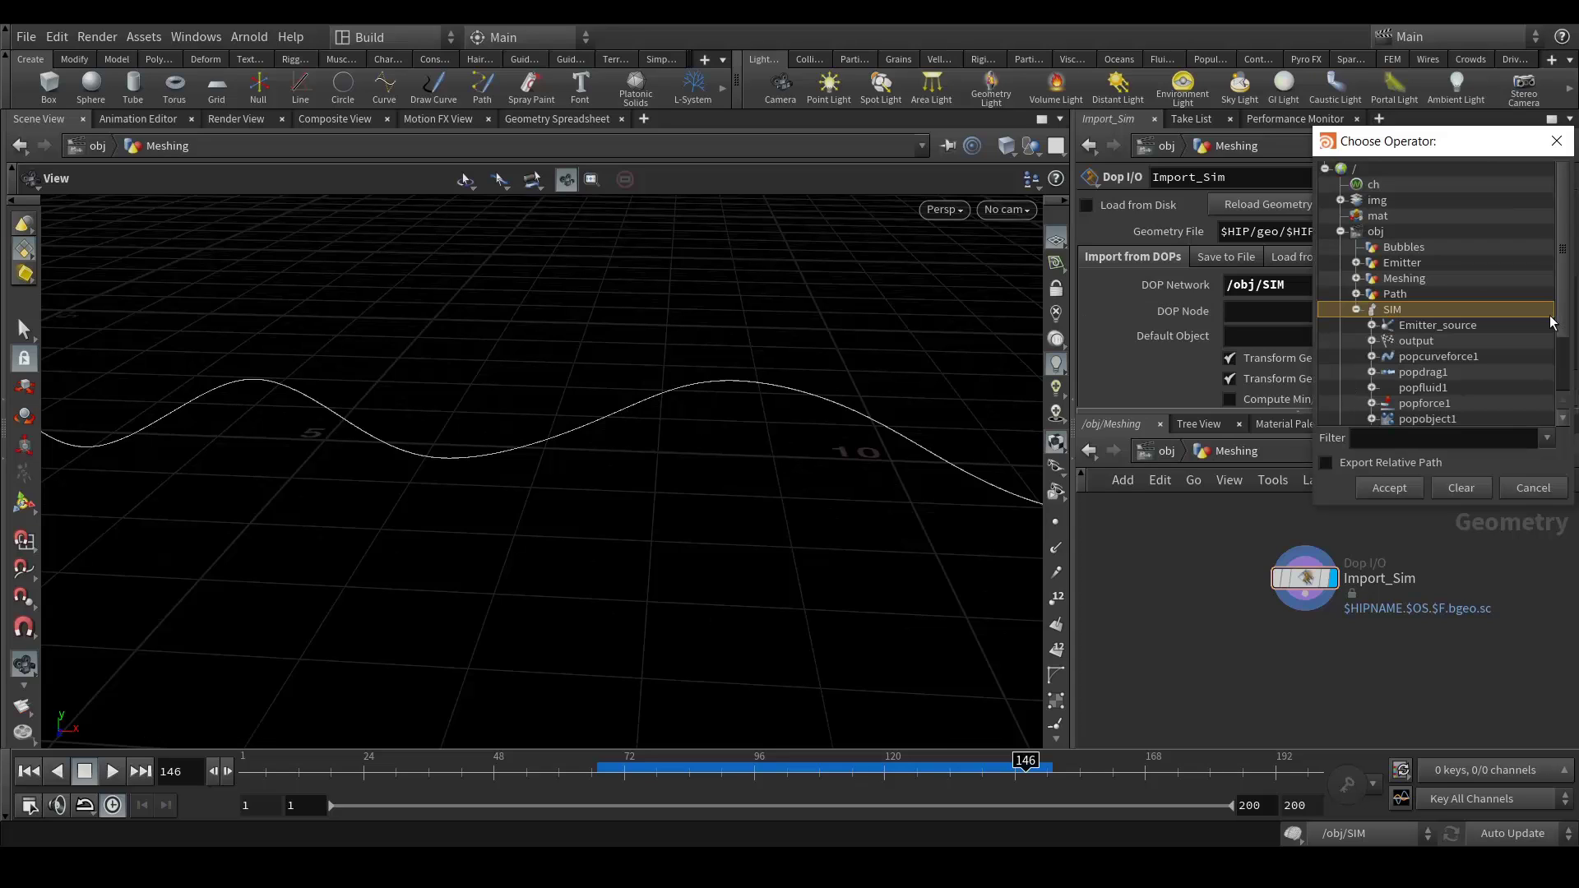
{"action": "scroll", "coordinate": [1434, 395], "scroll_direction": "down", "scroll_amount": 2}
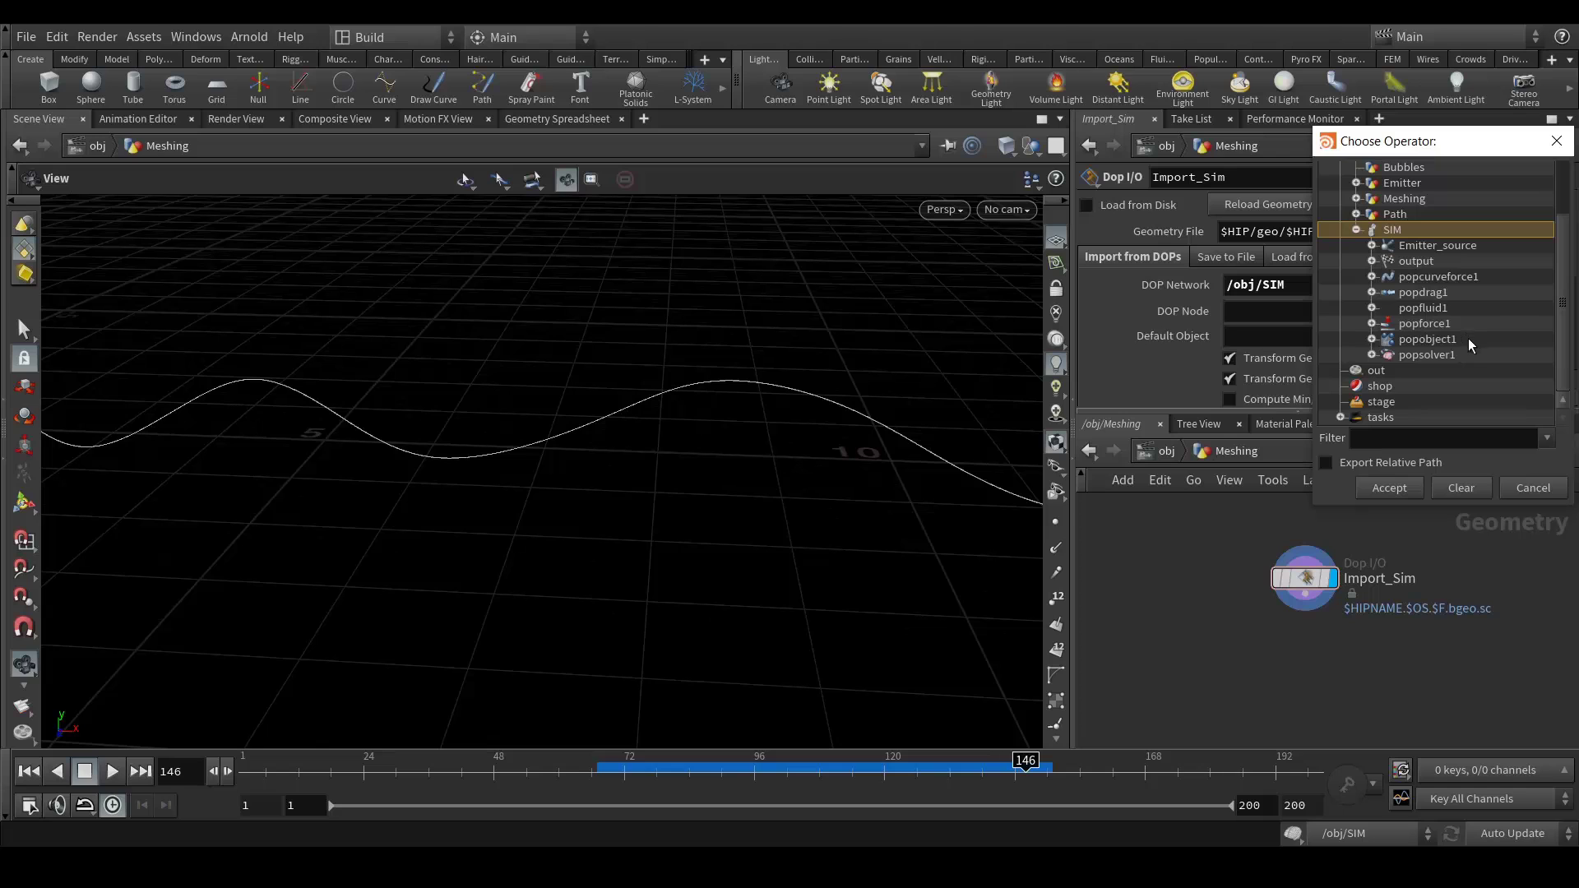
{"action": "double_click", "coordinate": [1439, 341]}
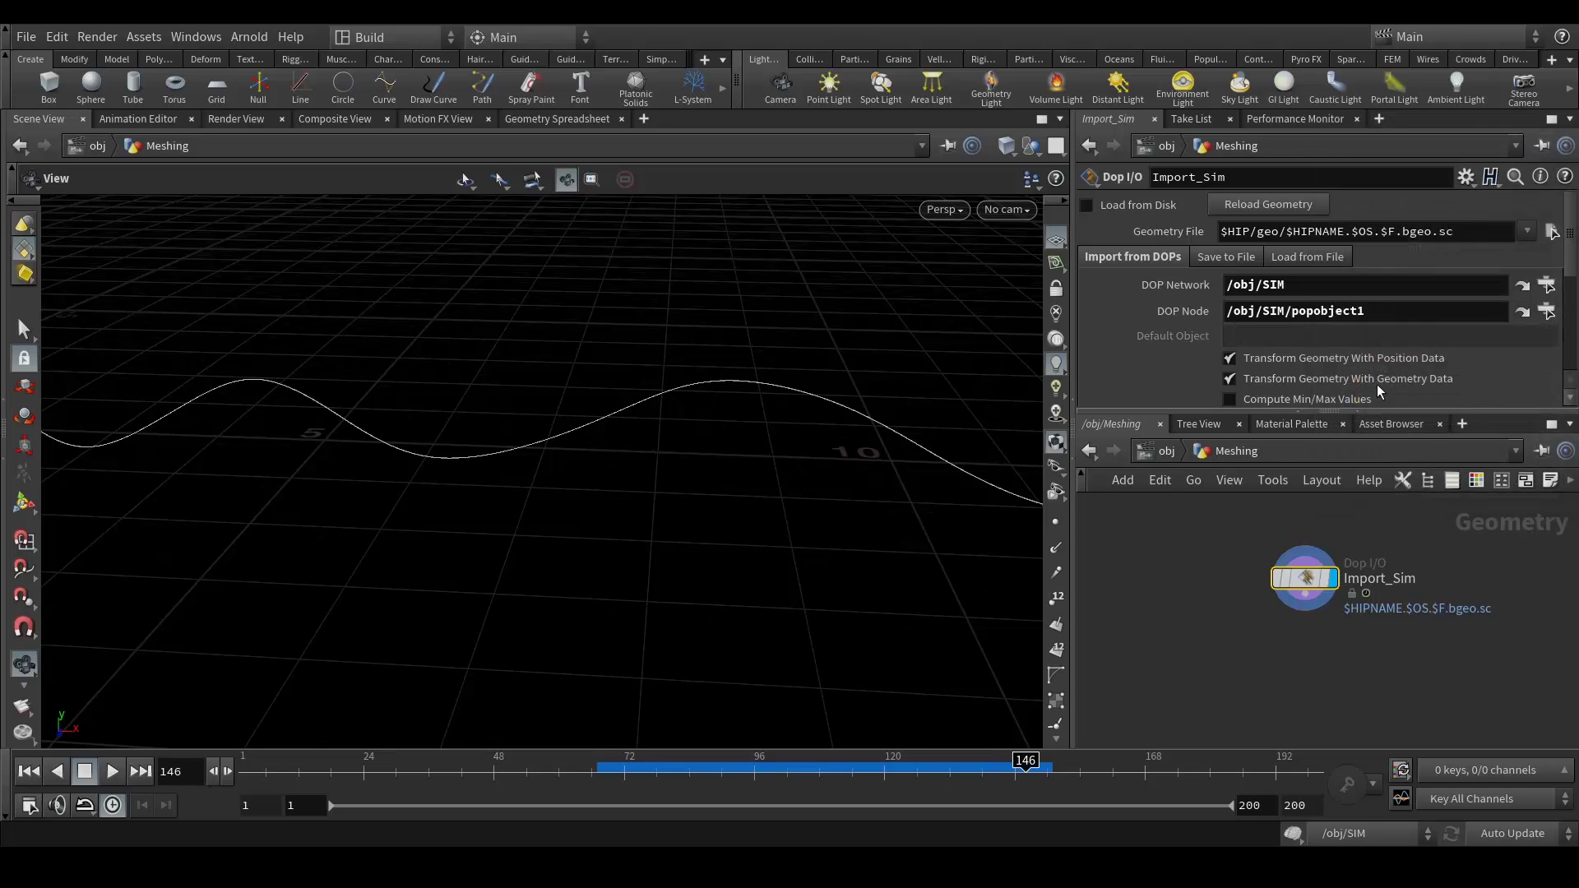
- Set Import_Sim's Fields to Import to 1 and move the timeline to frame 148
{"action": "scroll", "coordinate": [1376, 383], "scroll_direction": "down", "scroll_amount": 4}
{"action": "type", "text": "1"}
{"action": "key", "text": "Return"}
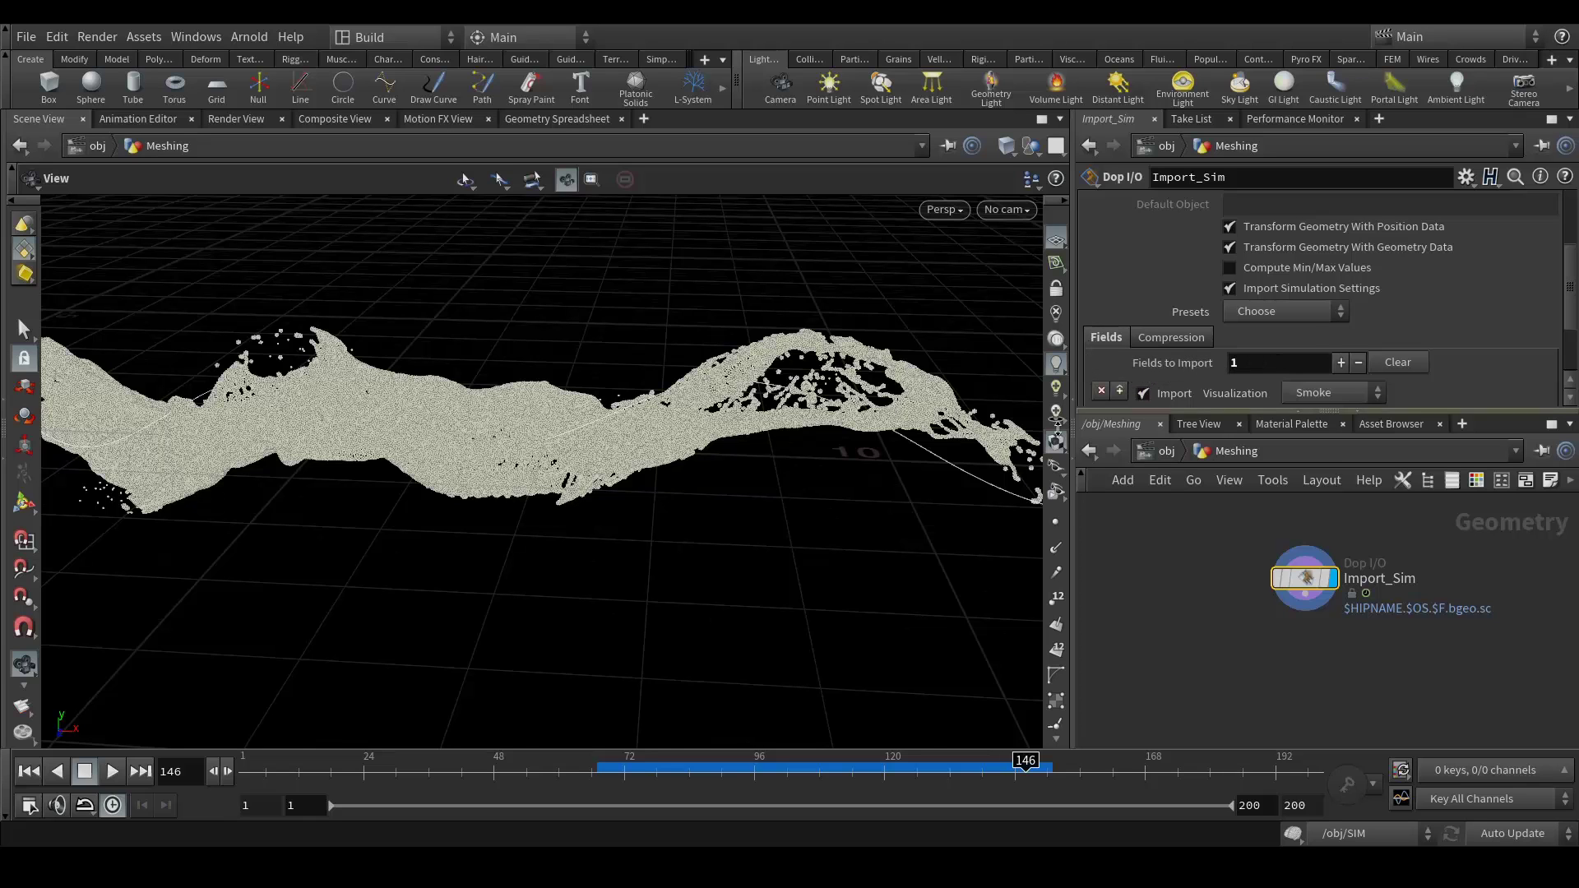
{"action": "left_click_drag", "start_coordinate": [973, 772], "coordinate": [1035, 768]}
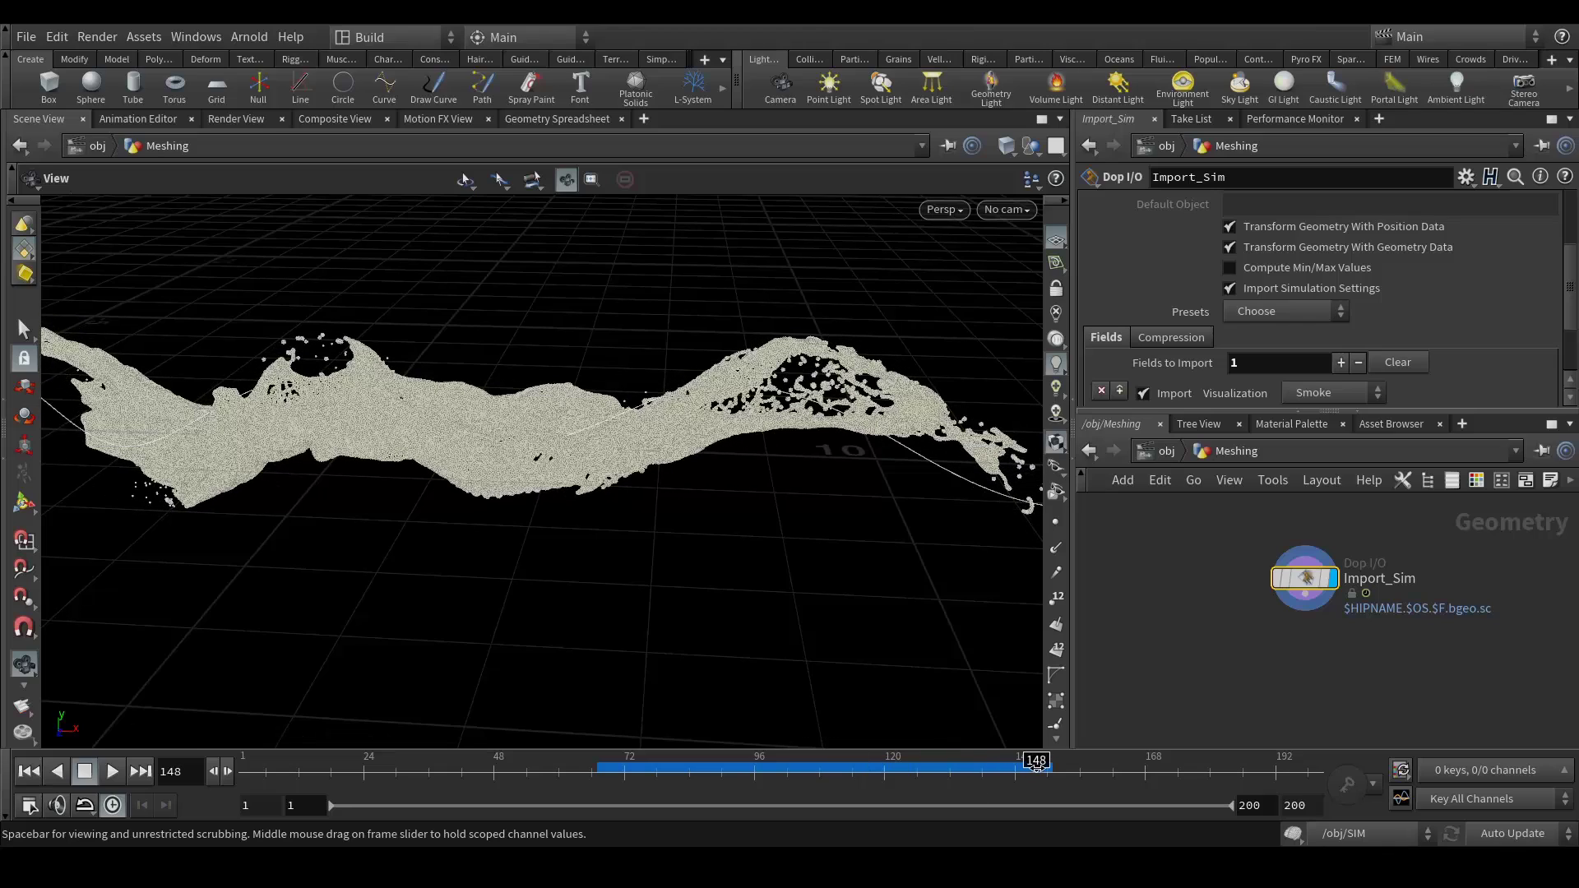
- Add a Particle Fluid Surface node below Import_Sim, connected to its output
{"action": "middle_click_drag", "start_coordinate": [1347, 628], "coordinate": [1383, 603]}
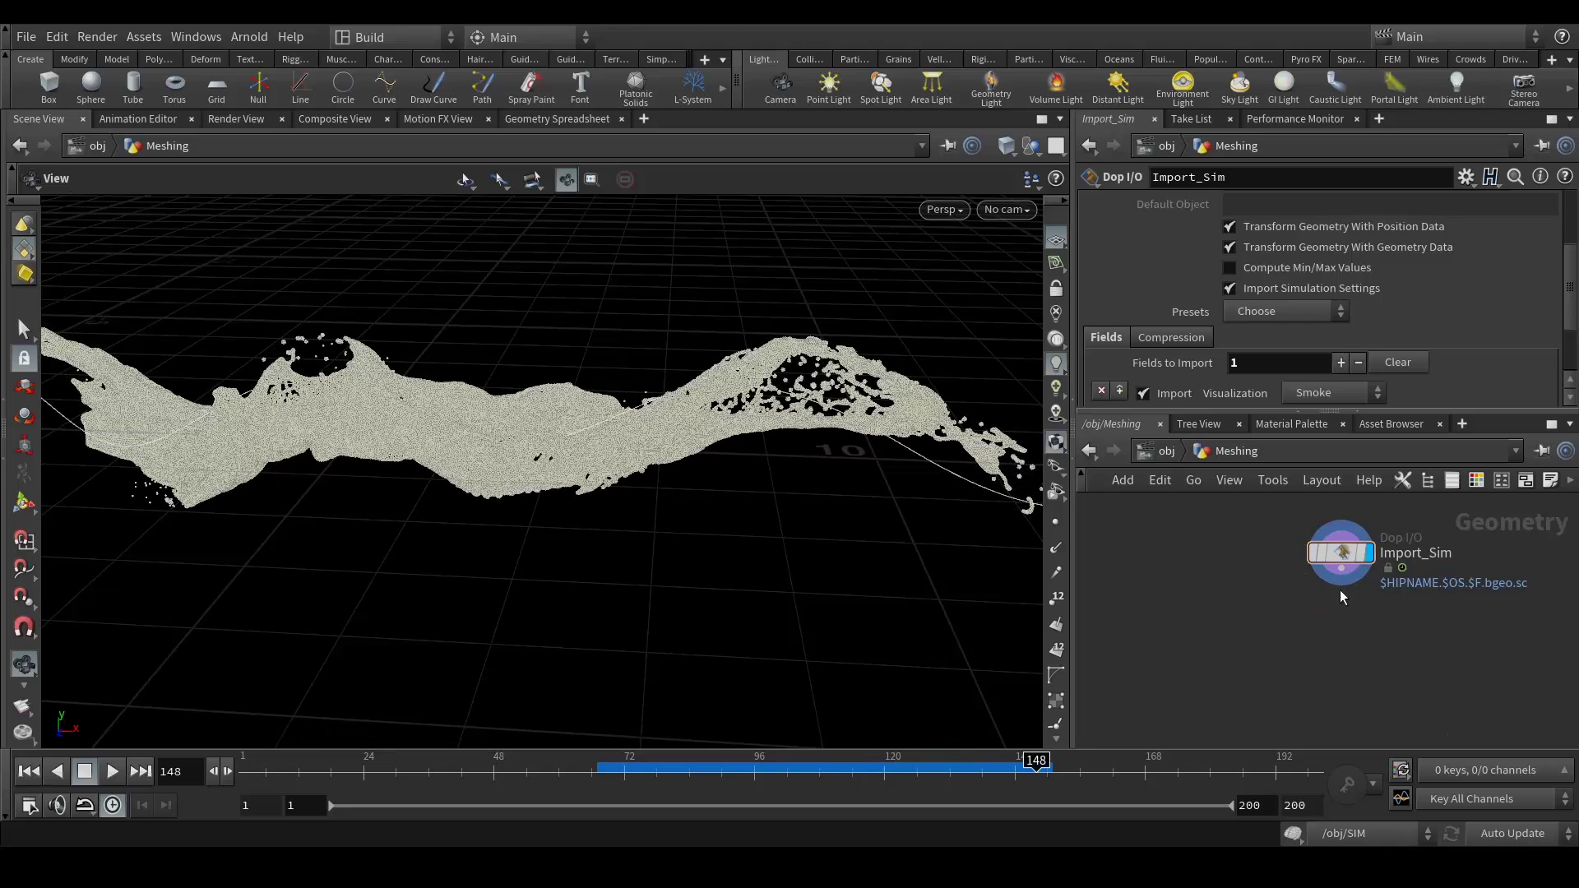
{"action": "left_click_drag", "start_coordinate": [1340, 573], "coordinate": [1320, 645]}
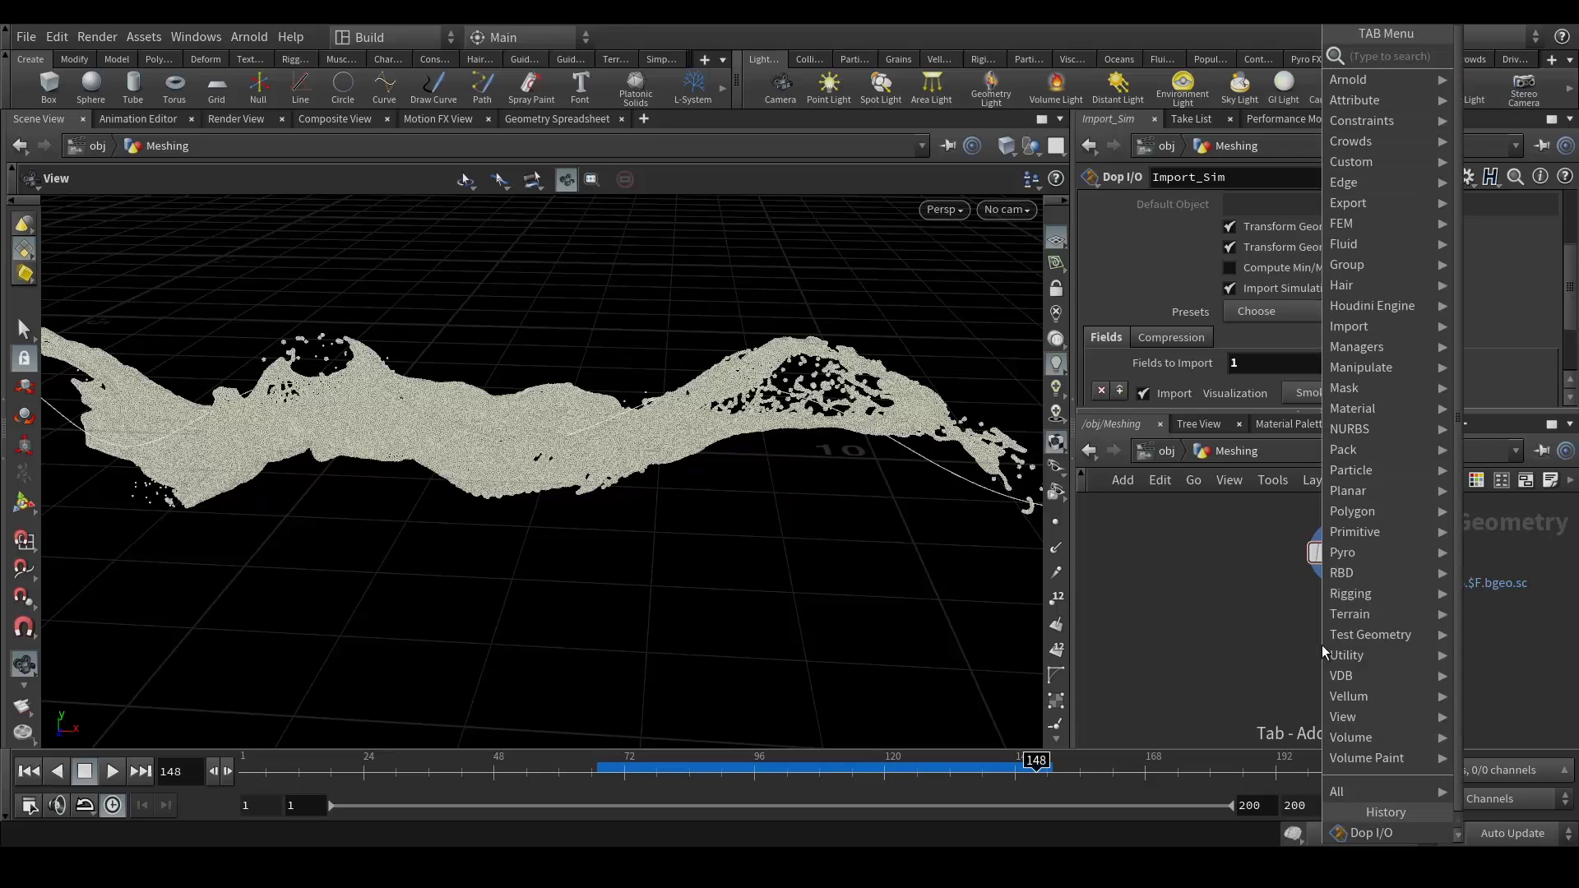
{"action": "type", "text": "part"}
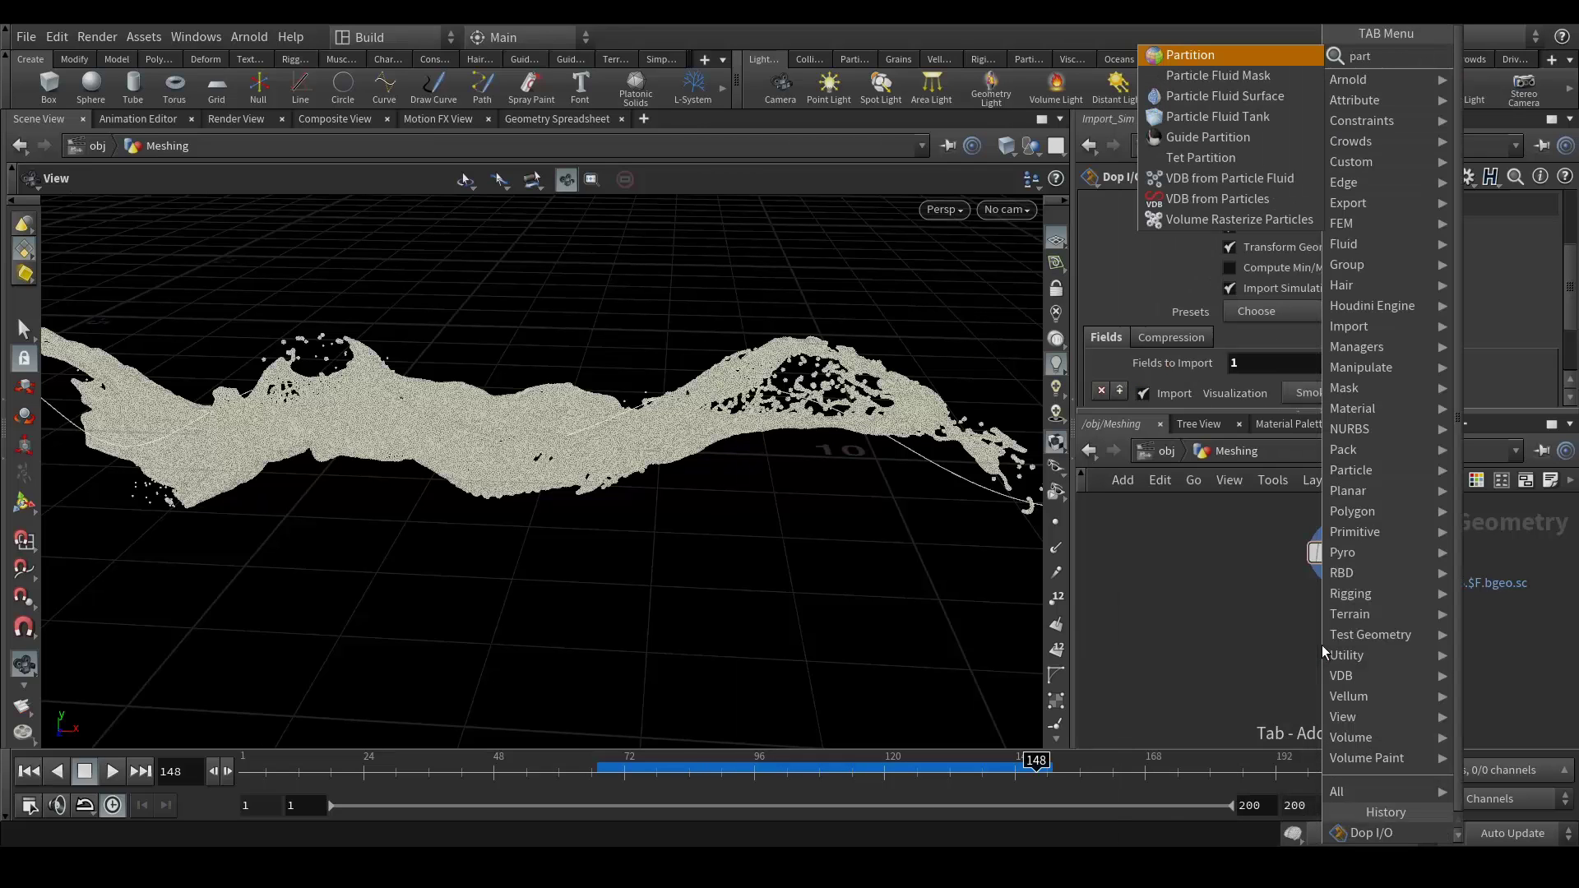
{"action": "key", "text": "Down"}
{"action": "key", "text": "Down"}
{"action": "key", "text": "Down"}
{"action": "key", "text": "Up"}
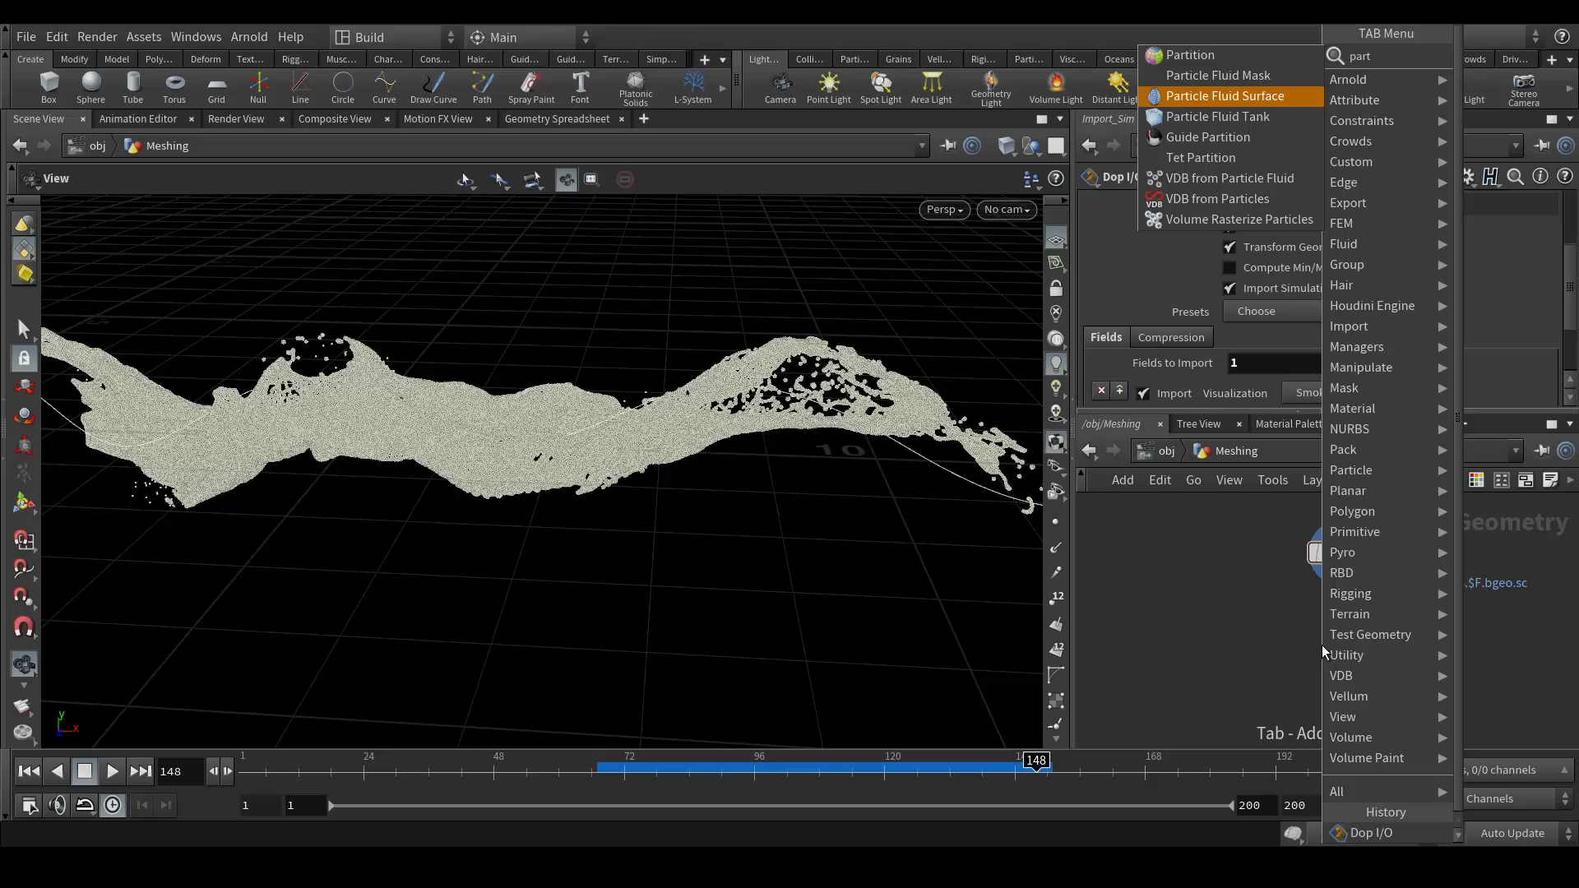
{"action": "key", "text": "Return"}
{"action": "left_click", "coordinate": [1321, 645]}
- Set the Particle Fluid Surface's particle separation to 0.01 and its adaptivity to 0
{"action": "left_click_drag", "start_coordinate": [1255, 260], "coordinate": [1206, 268]}
{"action": "type", "text": "0.01"}
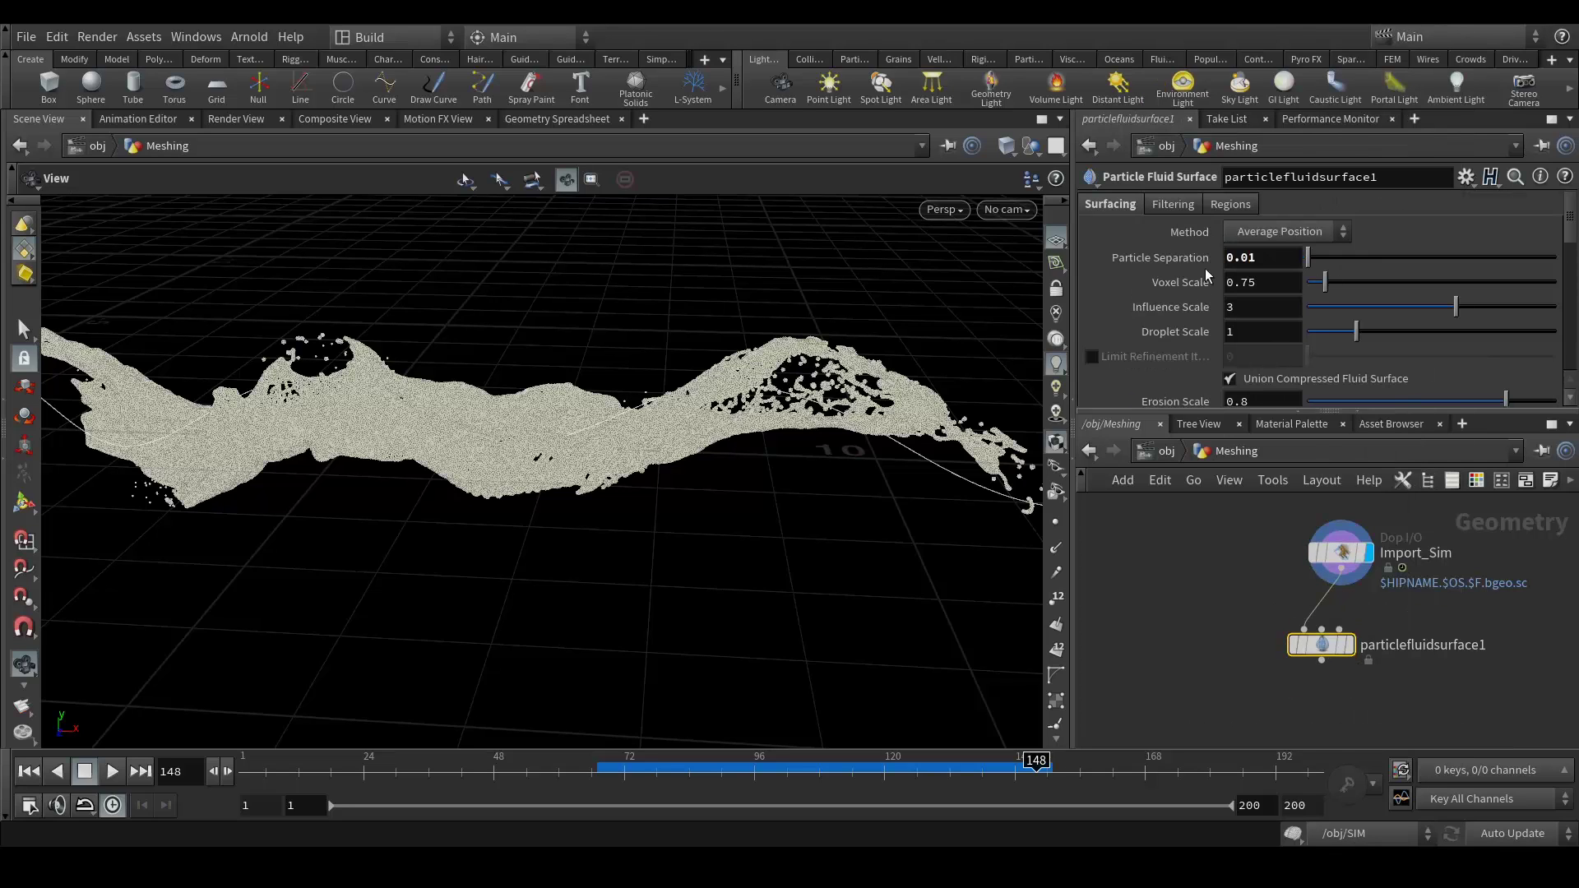
{"action": "scroll", "coordinate": [1296, 406], "scroll_direction": "down", "scroll_amount": 5}
{"action": "left_click_drag", "start_coordinate": [1263, 289], "coordinate": [1220, 288]}
{"action": "type", "text": "0"}
{"action": "scroll", "coordinate": [1177, 321], "scroll_direction": "up", "scroll_amount": 5}
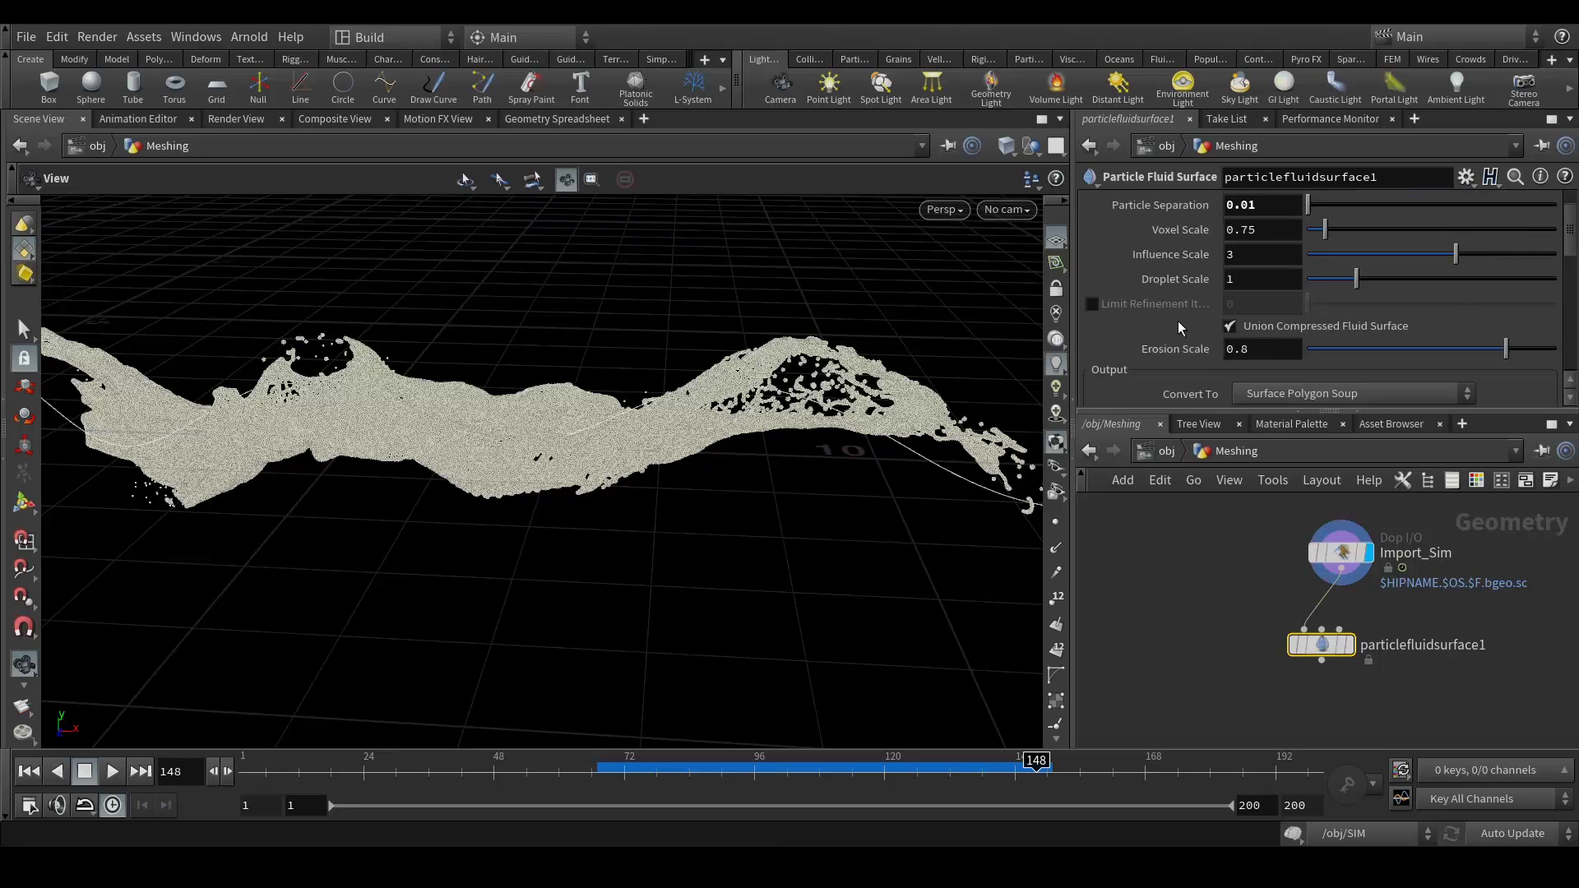
- Check the fluid surface's filtering settings and display its meshed result in the viewport
{"action": "left_click", "coordinate": [1176, 206]}
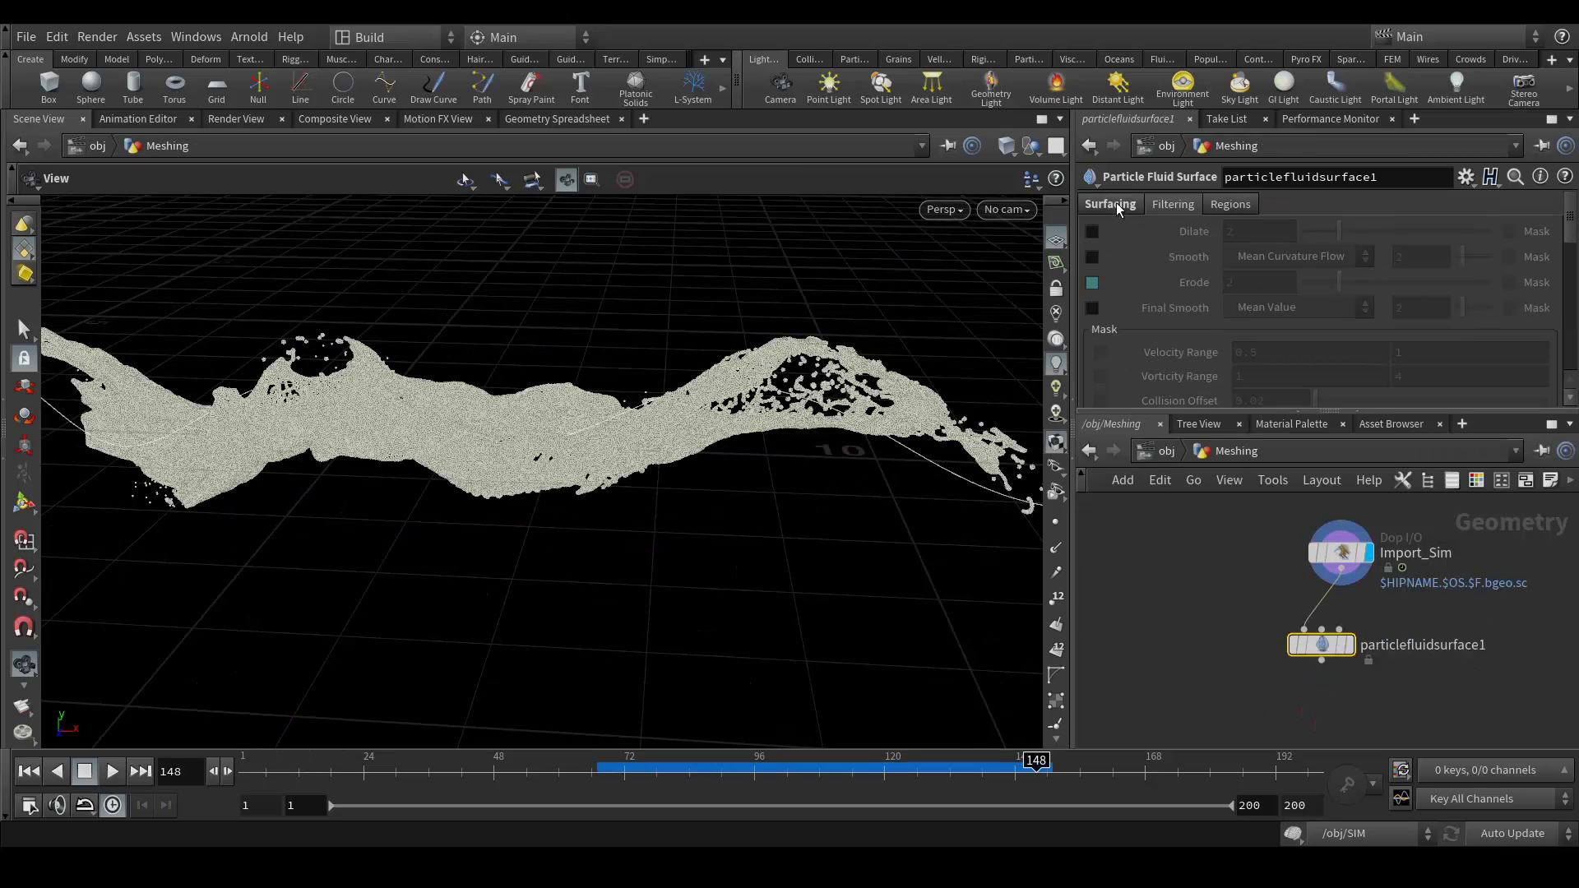
{"action": "left_click", "coordinate": [1110, 204]}
{"action": "mouse_move", "coordinate": [1348, 658]}
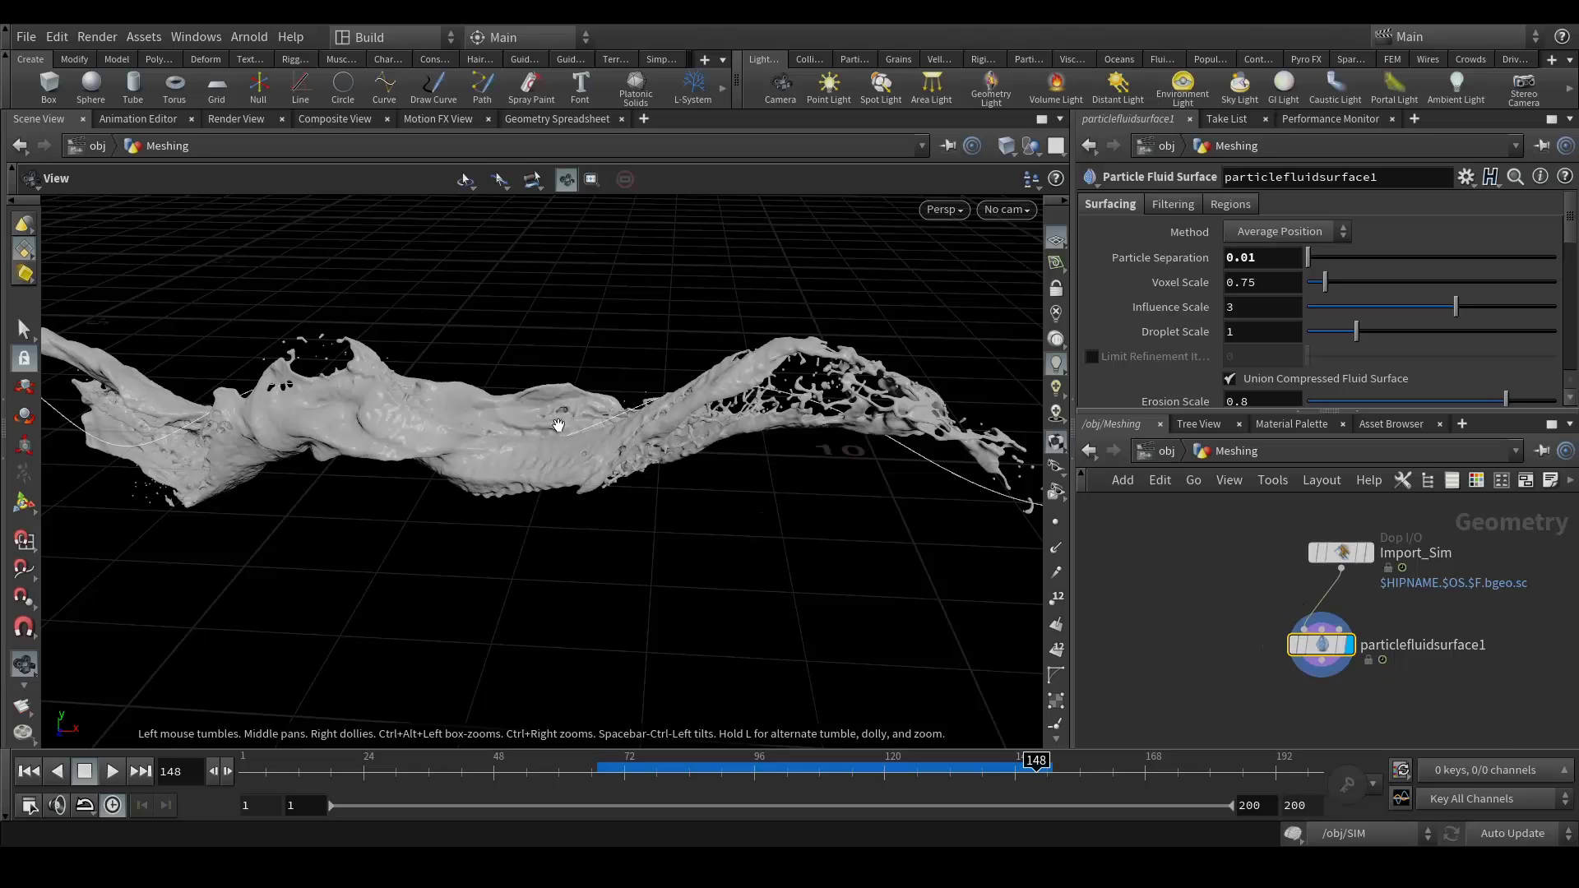
- Examine the meshed fluid surface along the stream from several angles and distances
{"action": "left_click_drag", "start_coordinate": [449, 370], "coordinate": [453, 384]}
{"action": "scroll", "coordinate": [433, 372], "scroll_direction": "up", "scroll_amount": 5}
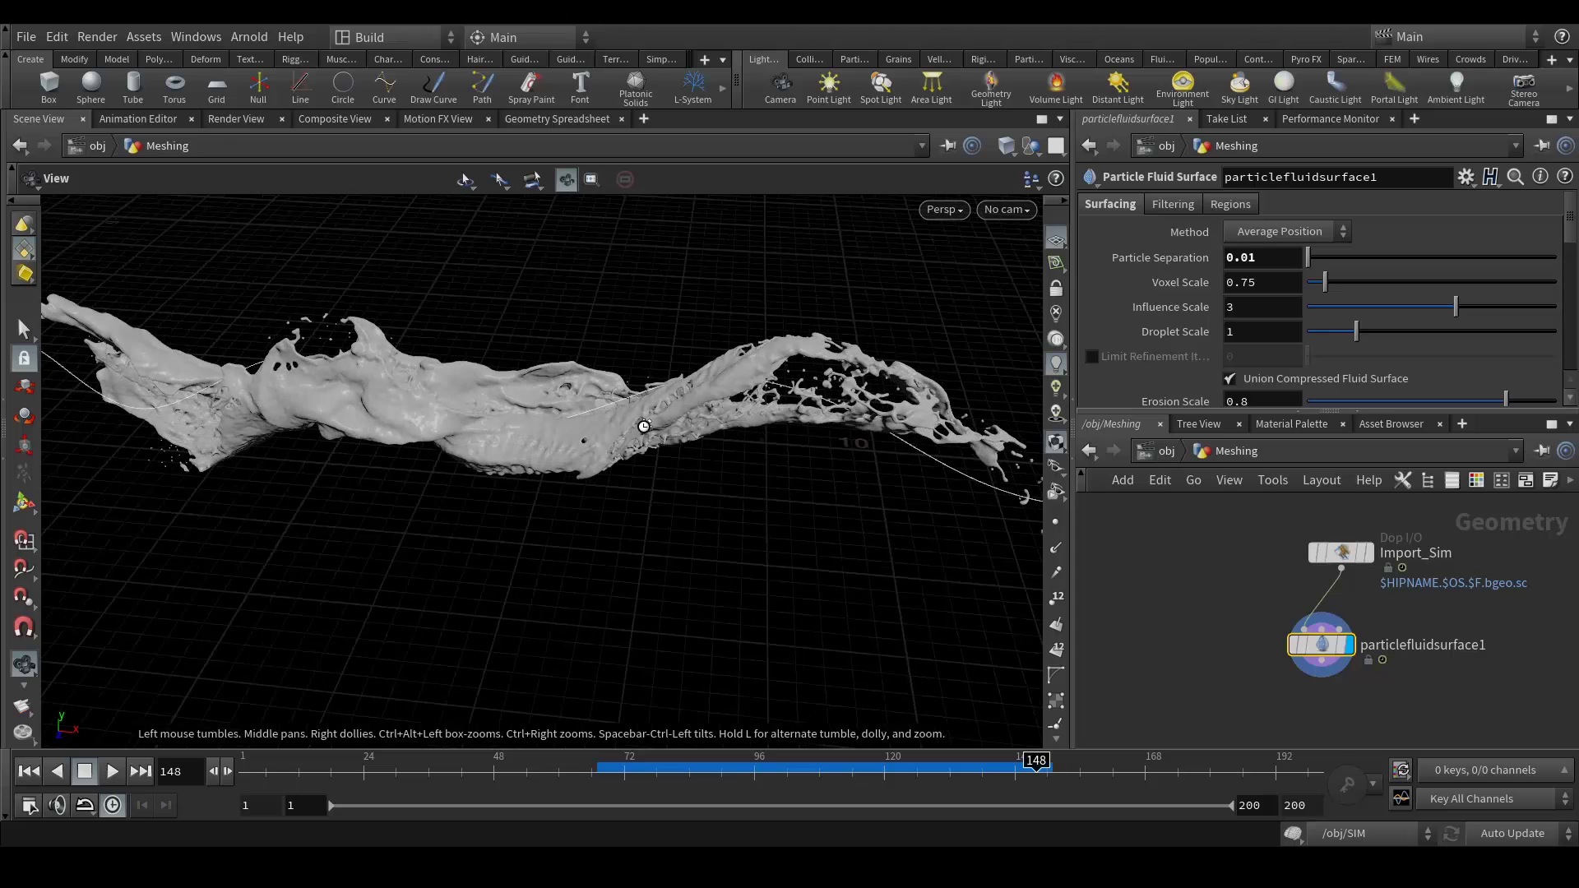
{"action": "middle_click_drag", "start_coordinate": [91, 372], "coordinate": [318, 401]}
{"action": "scroll", "coordinate": [773, 448], "scroll_direction": "down", "scroll_amount": 2}
{"action": "middle_click_drag", "start_coordinate": [530, 448], "coordinate": [499, 448]}
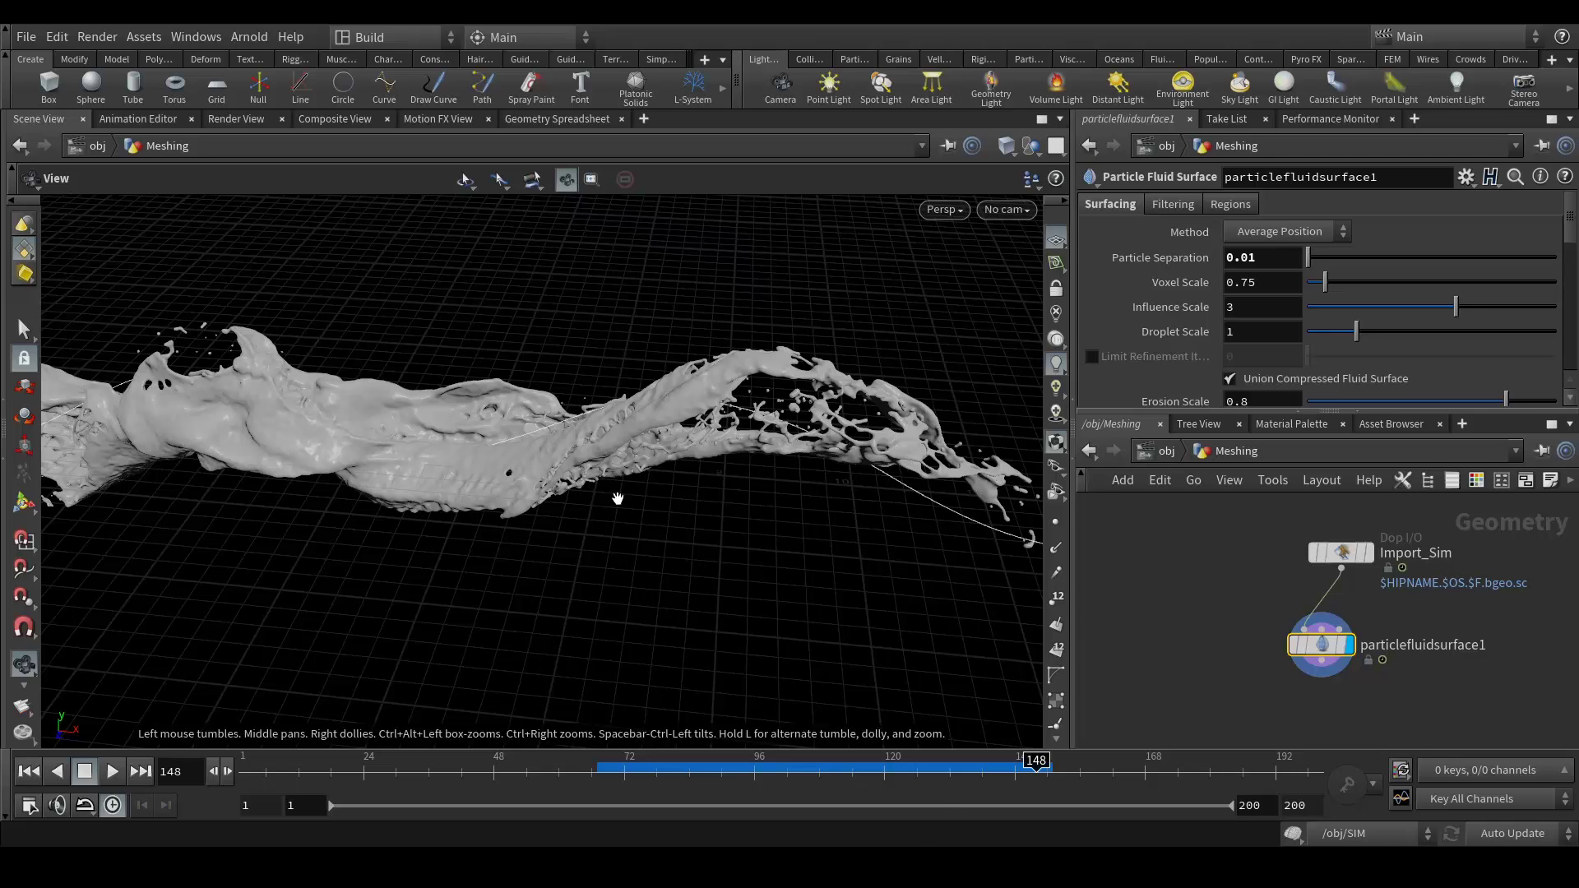
{"action": "left_click_drag", "start_coordinate": [625, 467], "coordinate": [625, 423]}
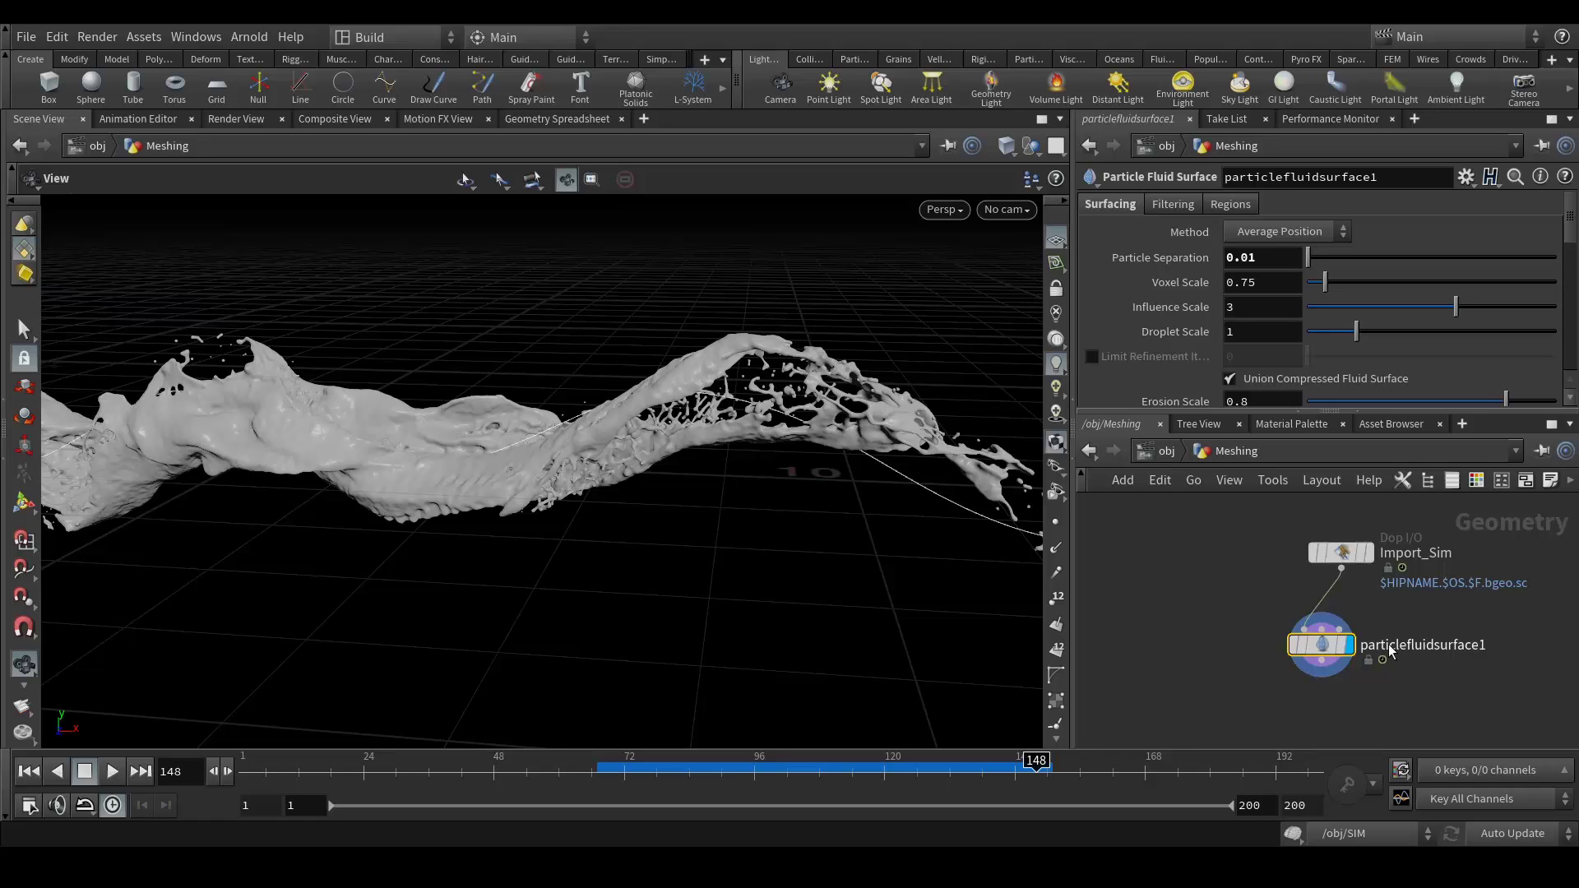
- Connect a ROP Alembic Output node below the Particle Fluid Surface node and delete it again
{"action": "left_click_drag", "start_coordinate": [1318, 648], "coordinate": [1293, 689]}
{"action": "key", "text": "Tab"}
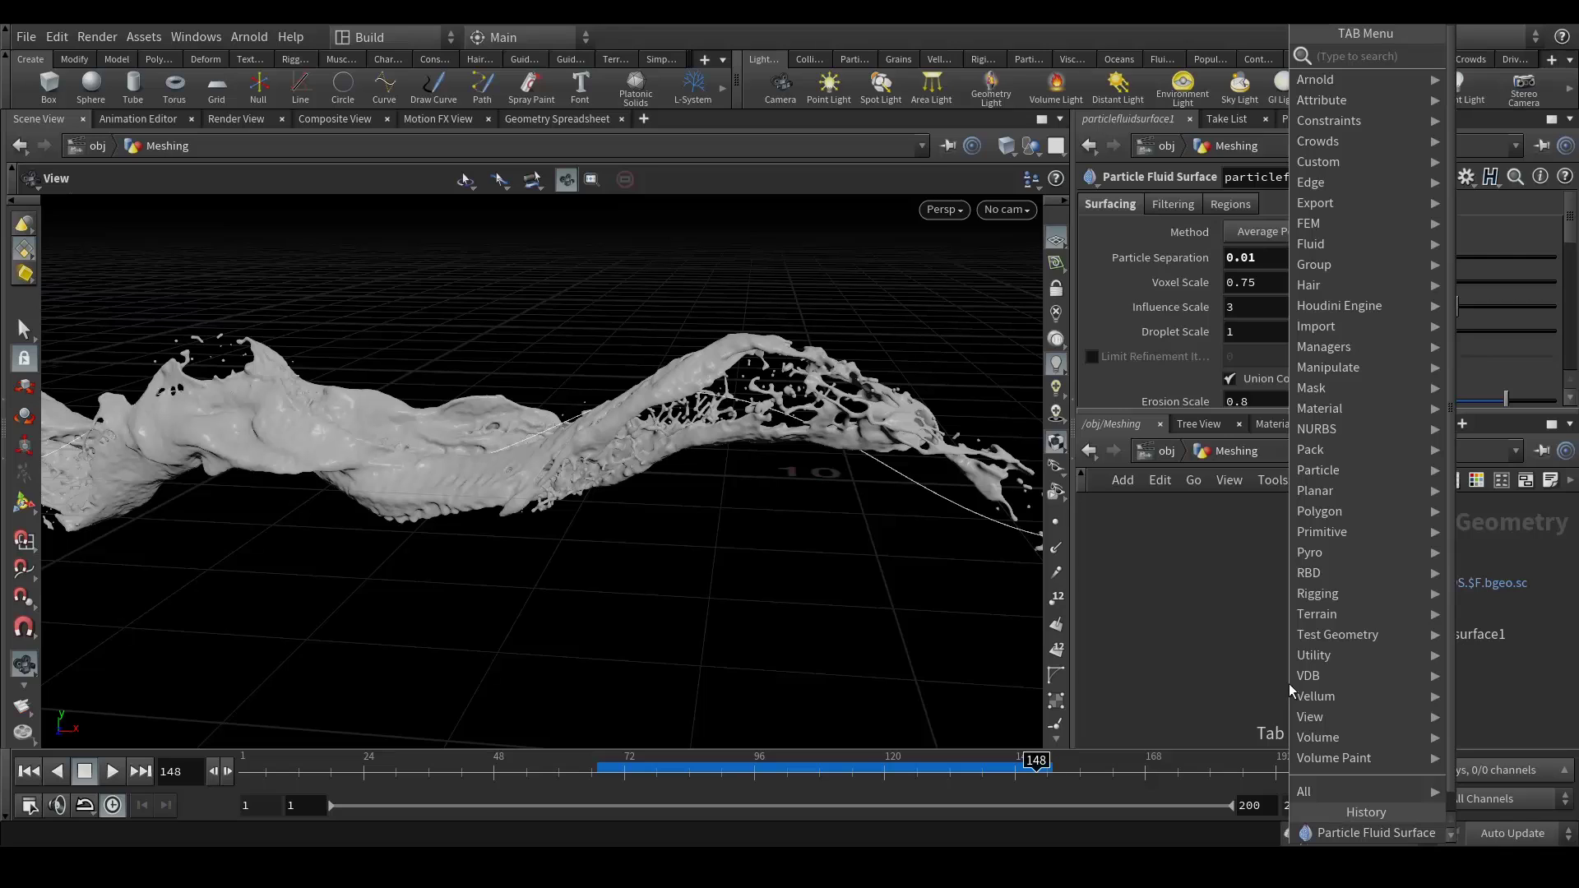
{"action": "key", "text": "Escape"}
{"action": "left_click", "coordinate": [1290, 683]}
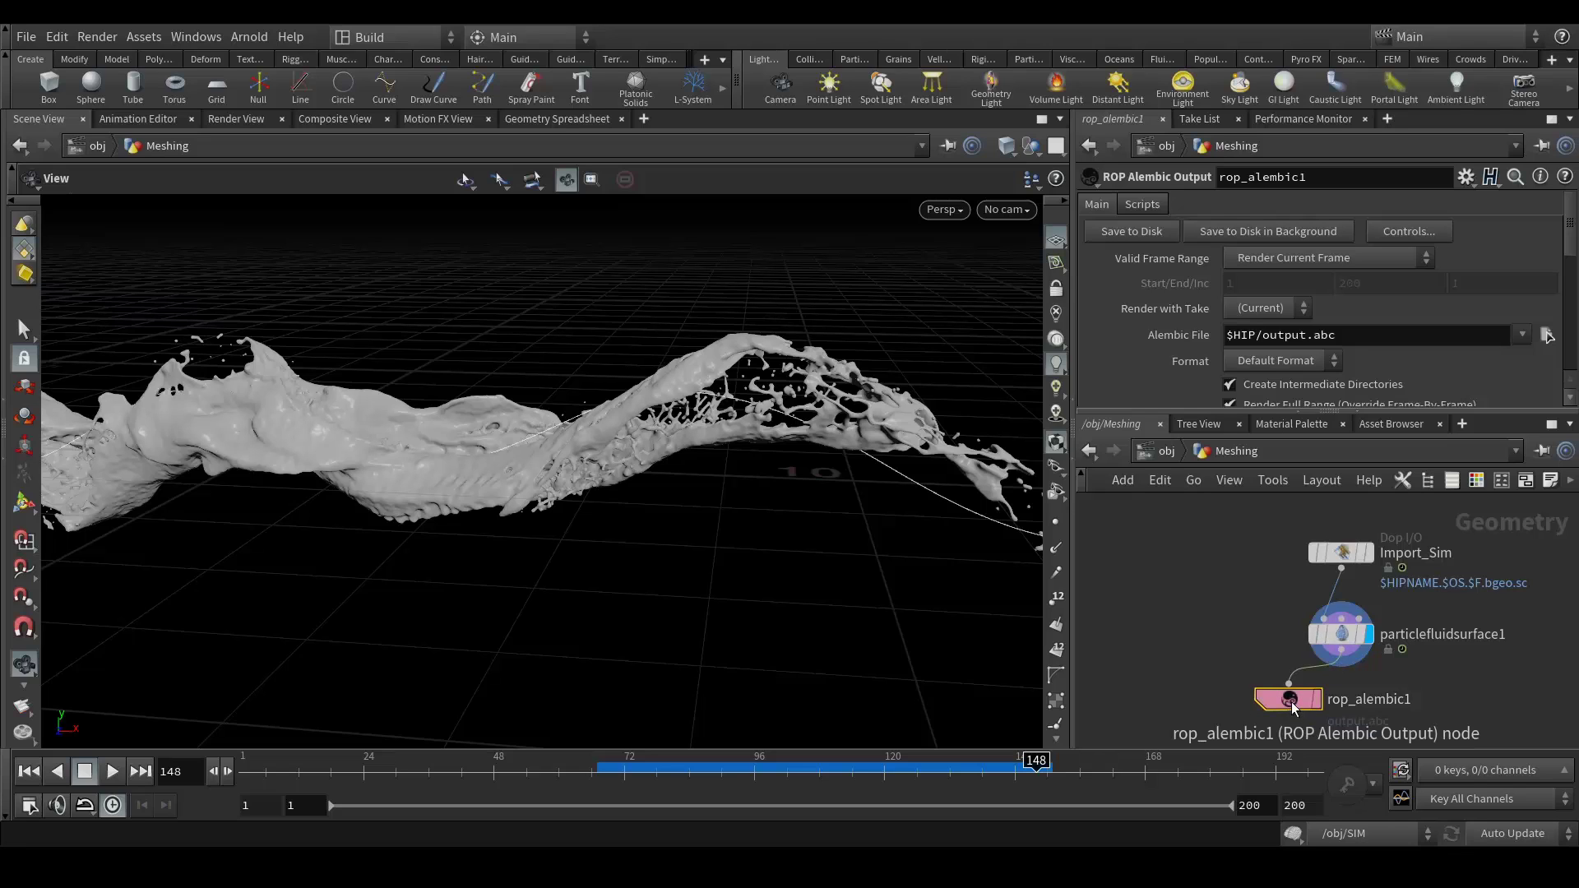
{"action": "key", "text": "Delete"}
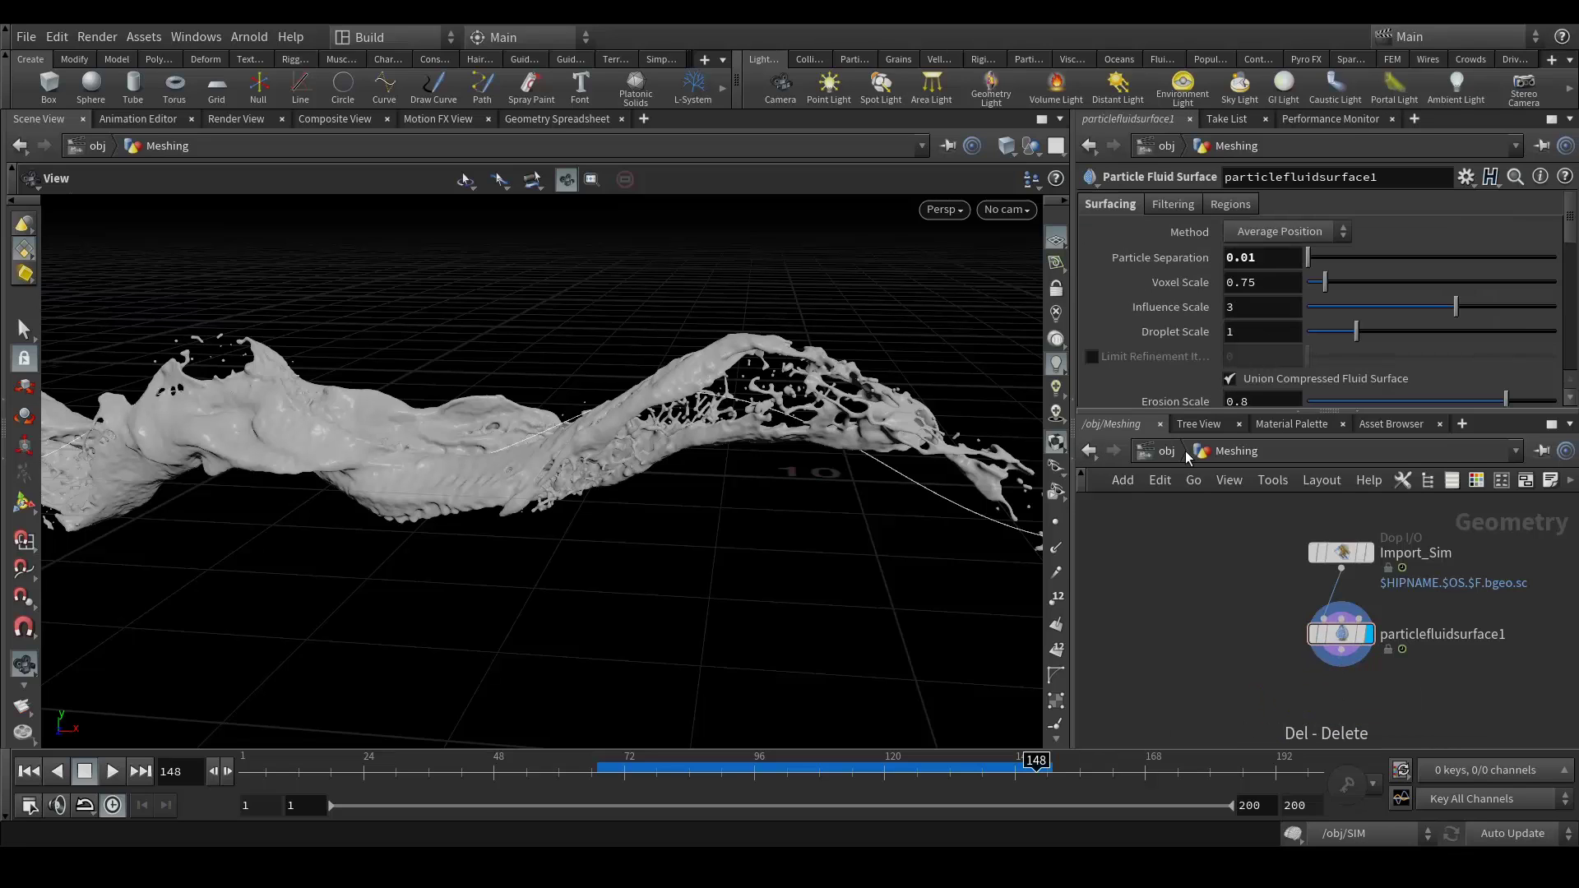
- Return to the object level, open the Bubbles geometry network and add a Dop I/O node
{"action": "left_click", "coordinate": [1168, 451]}
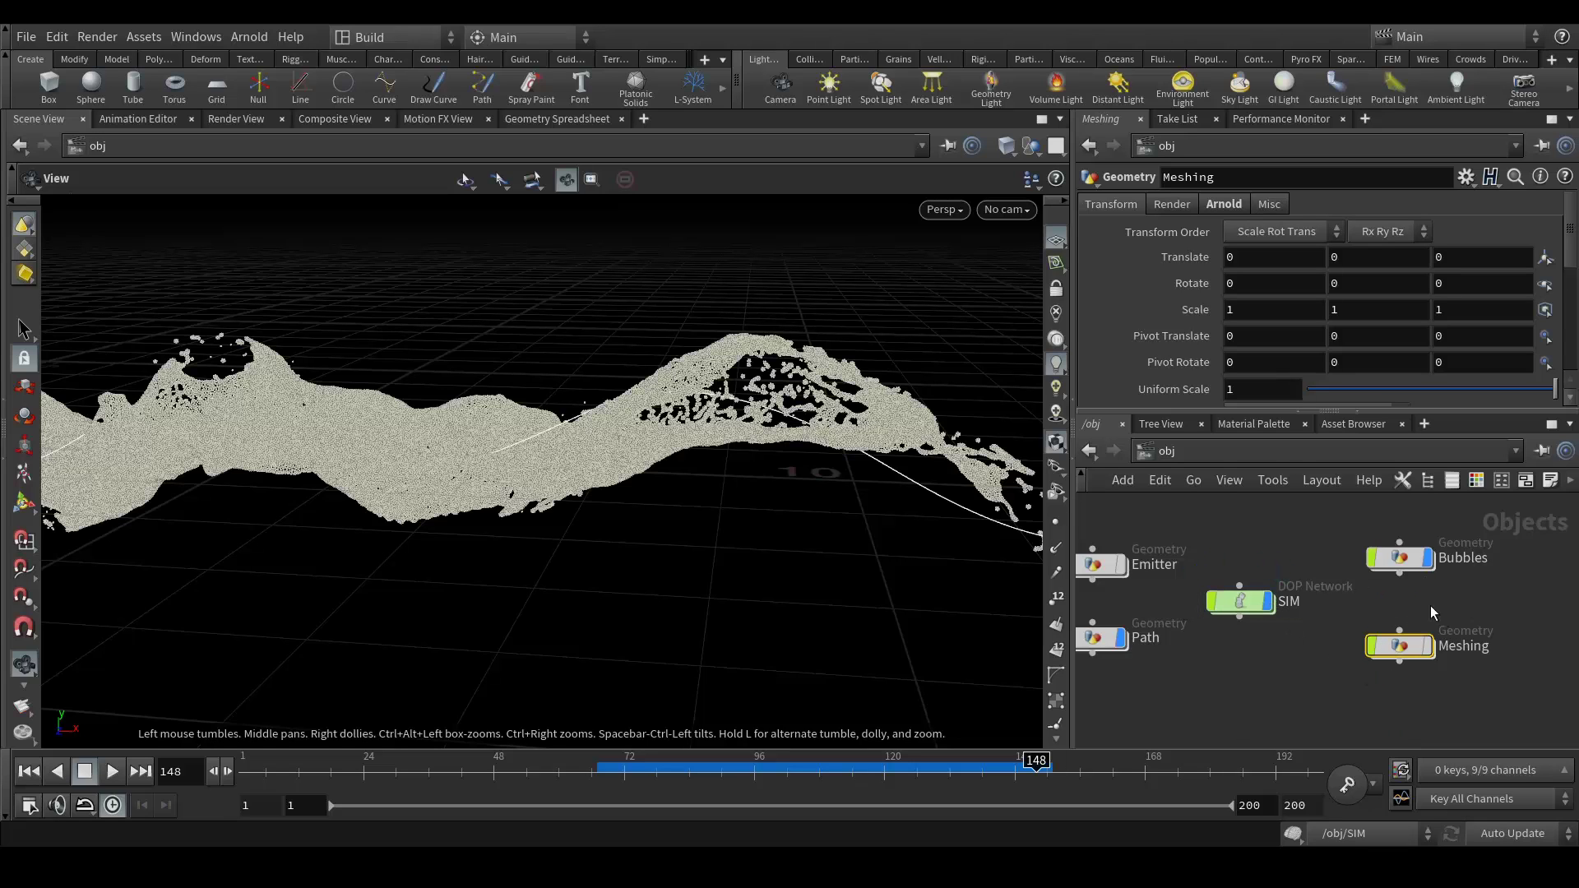
{"action": "double_click", "coordinate": [1400, 558]}
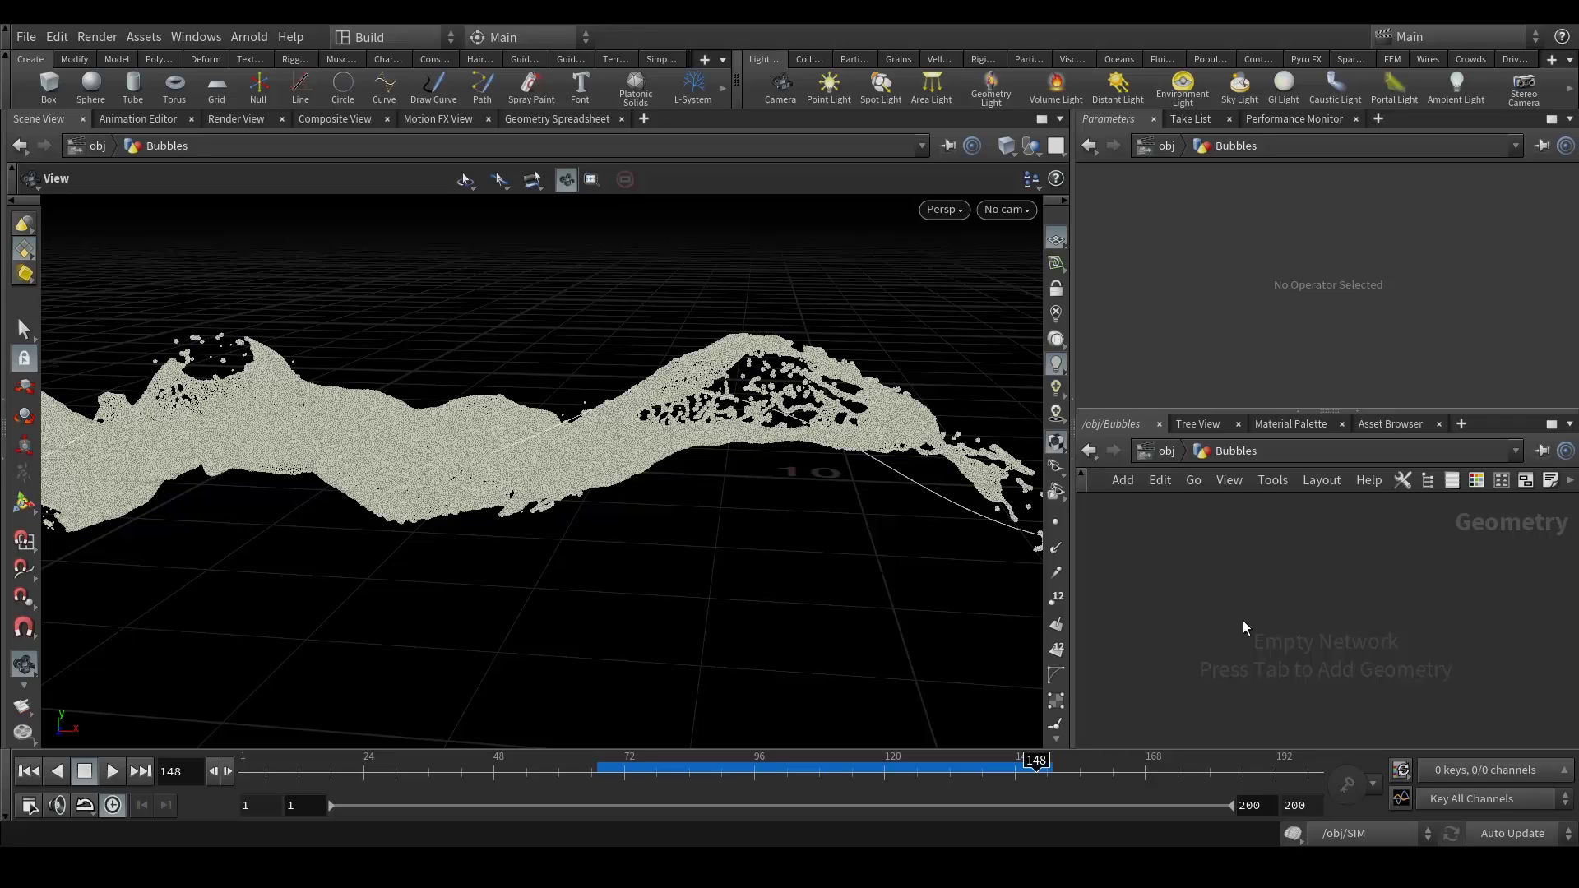
{"action": "key", "text": "Tab"}
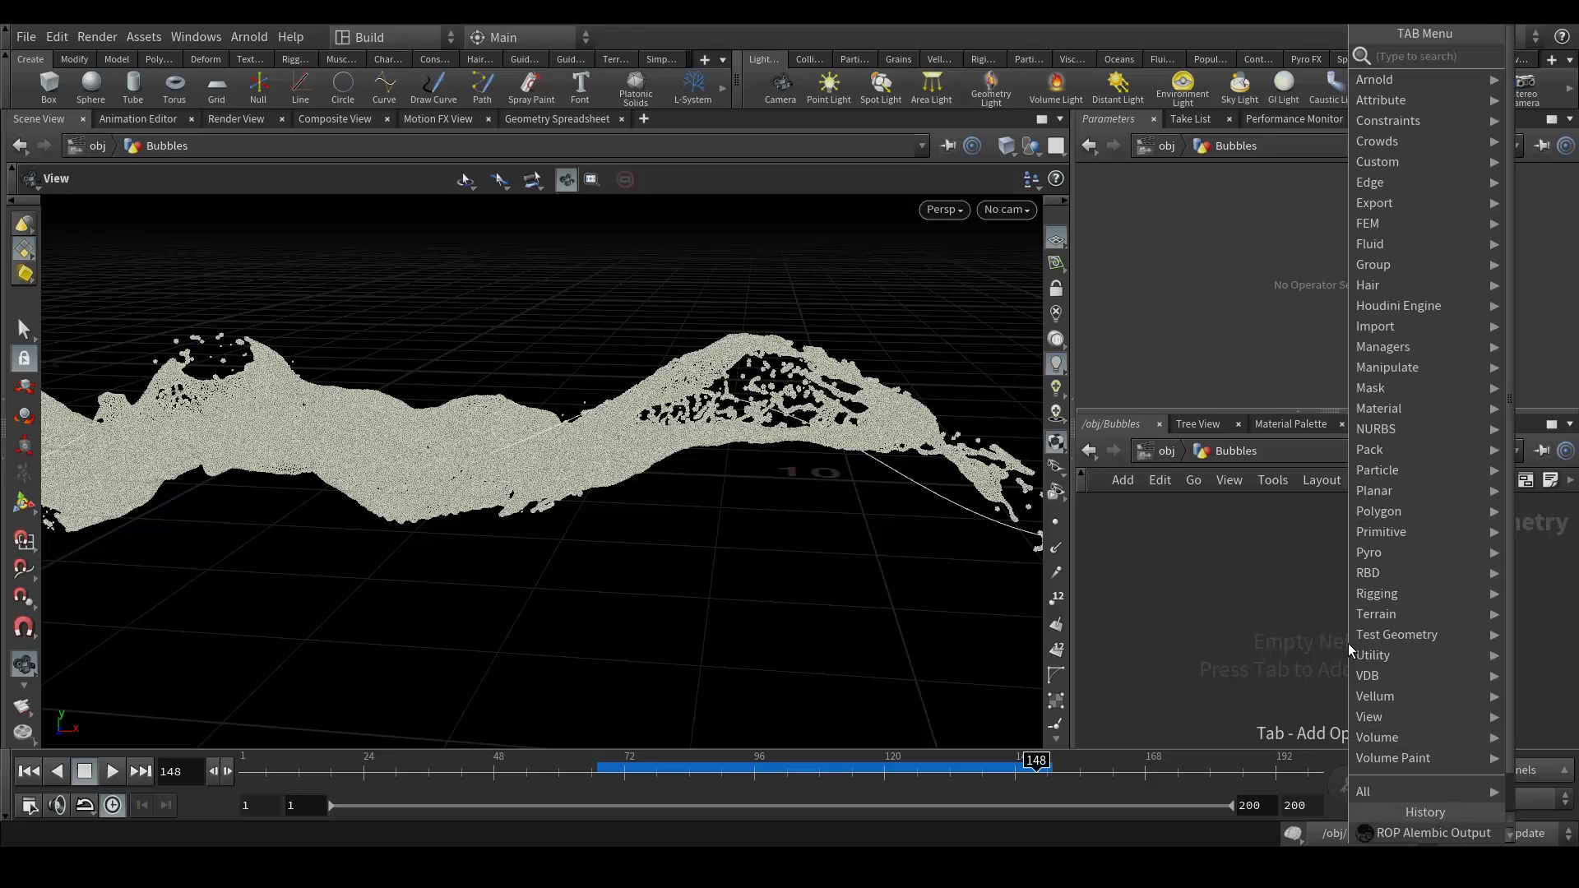
{"action": "type", "text": "dopi"}
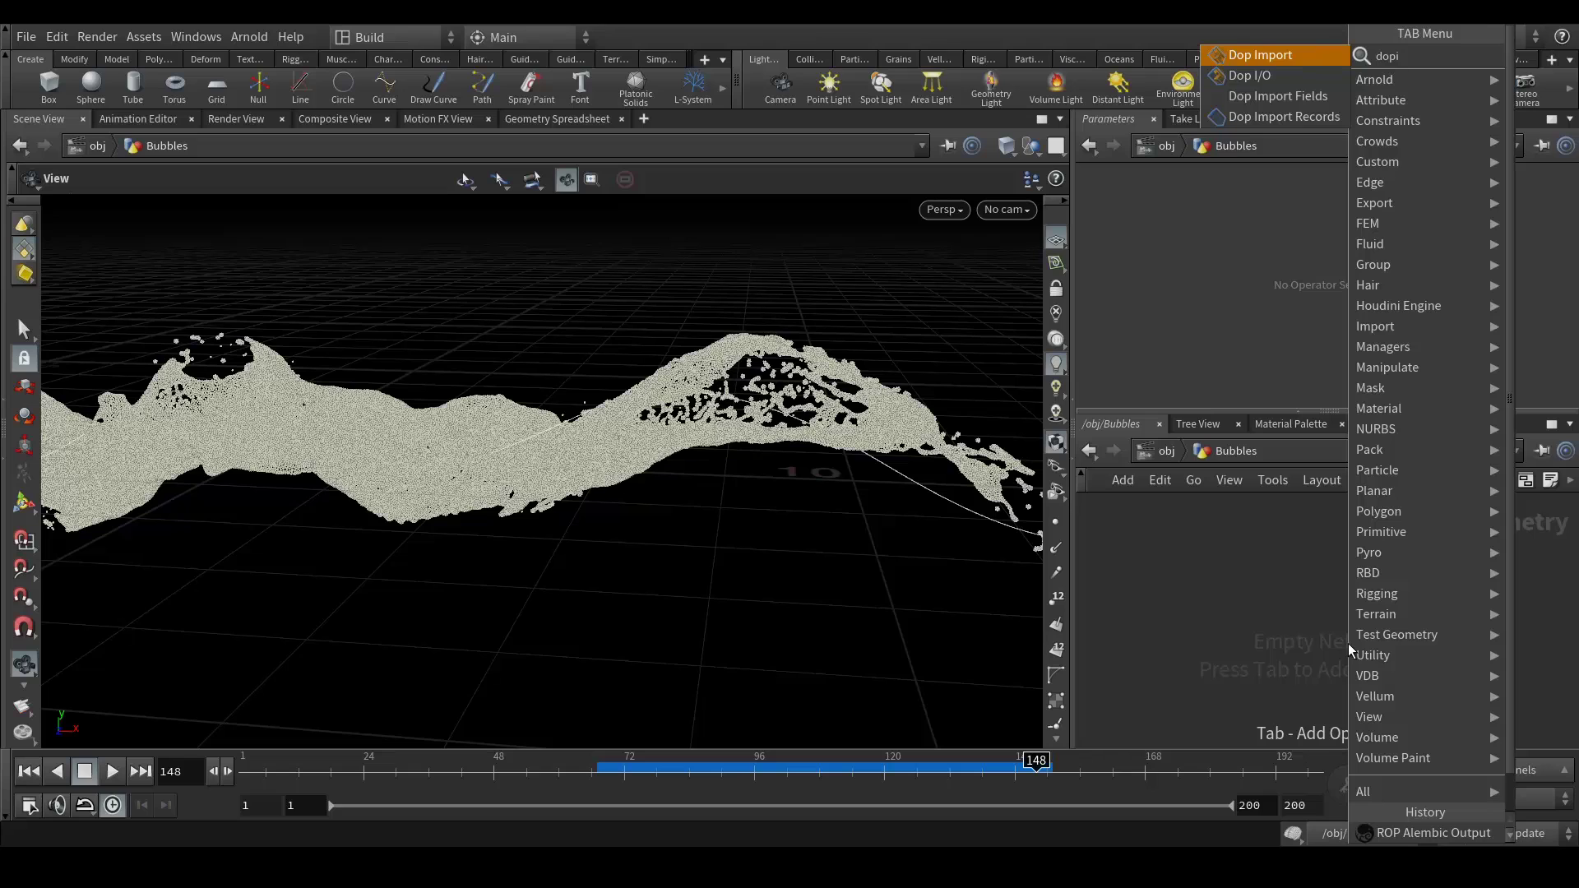
{"action": "key", "text": "Down"}
{"action": "key", "text": "Return"}
{"action": "left_click", "coordinate": [1349, 643]}
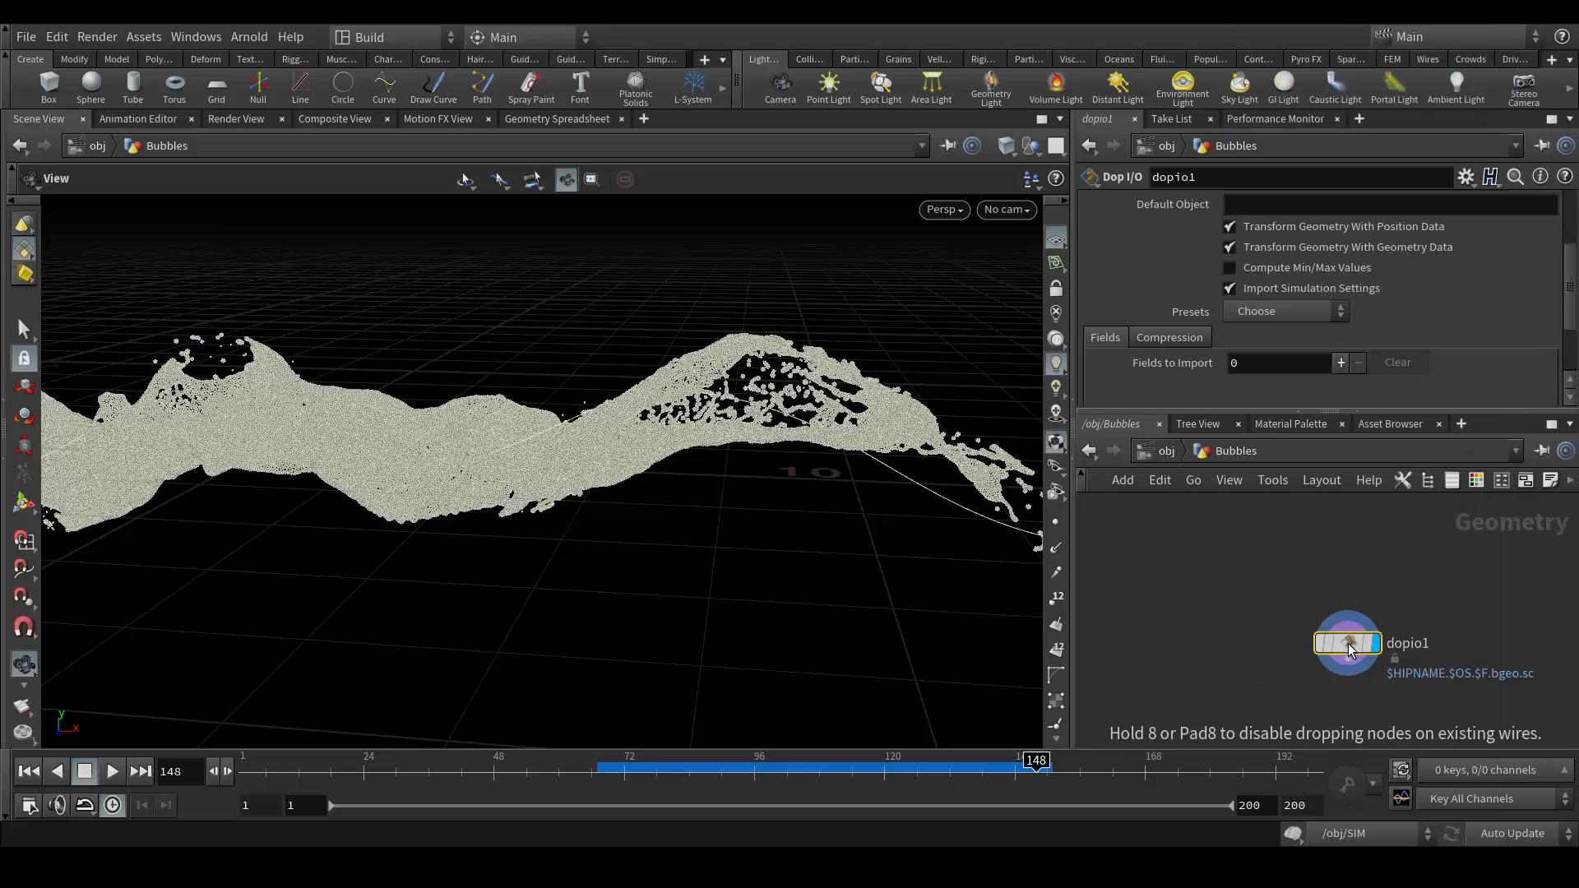
- Set the Bubbles Dop I/O node's DOP Network to /obj/SIM and DOP Node to /obj/SIM/popobject1
{"action": "left_click", "coordinate": [1546, 285]}
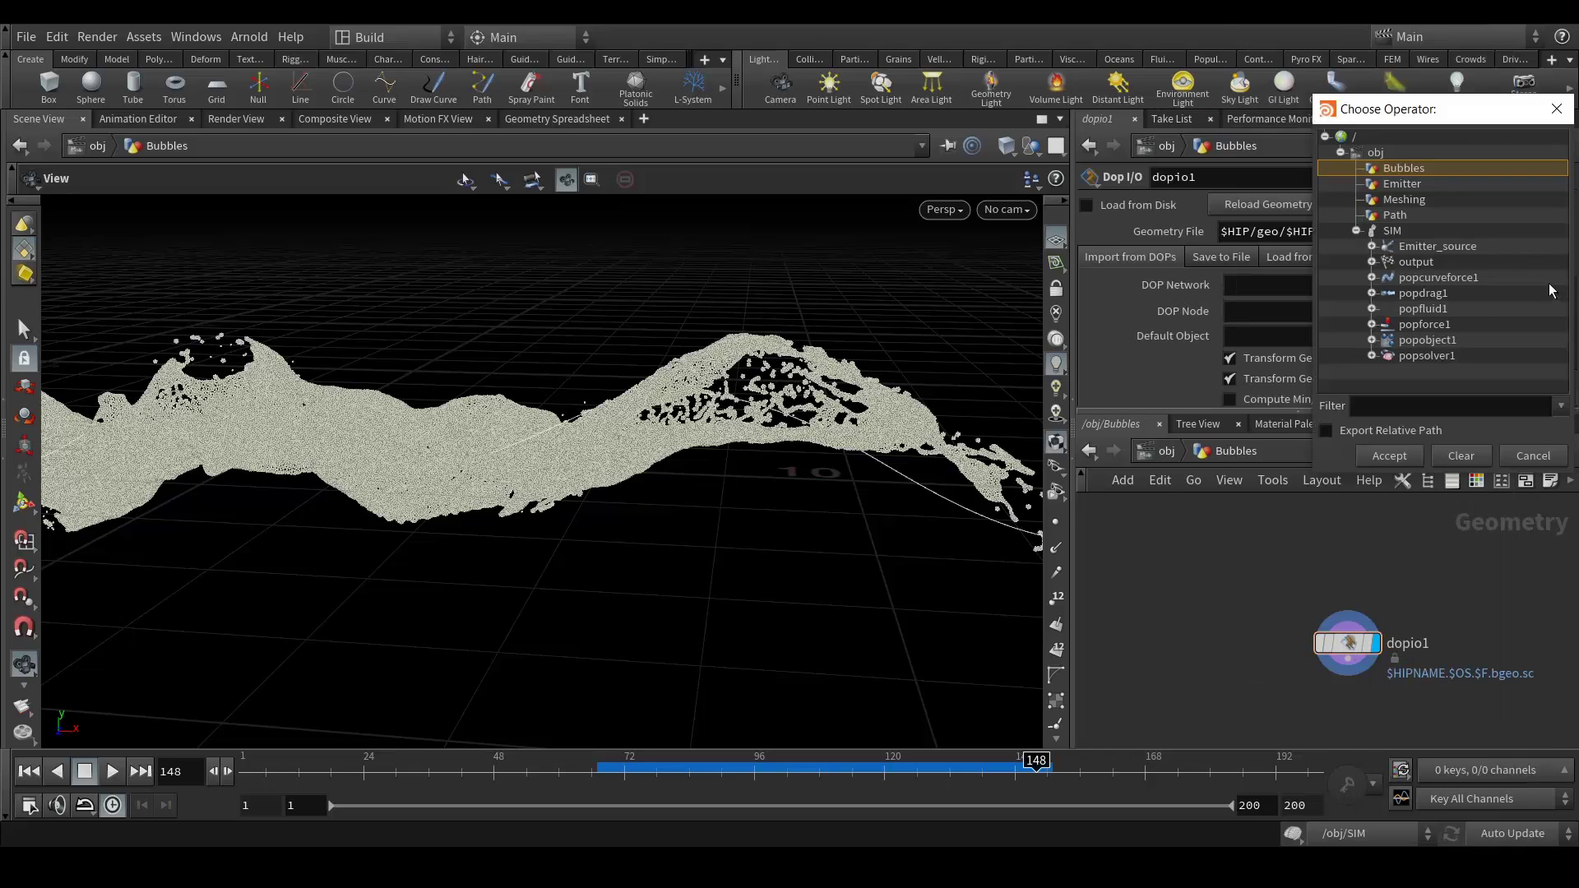
{"action": "double_click", "coordinate": [1414, 229]}
{"action": "left_click", "coordinate": [1546, 312]}
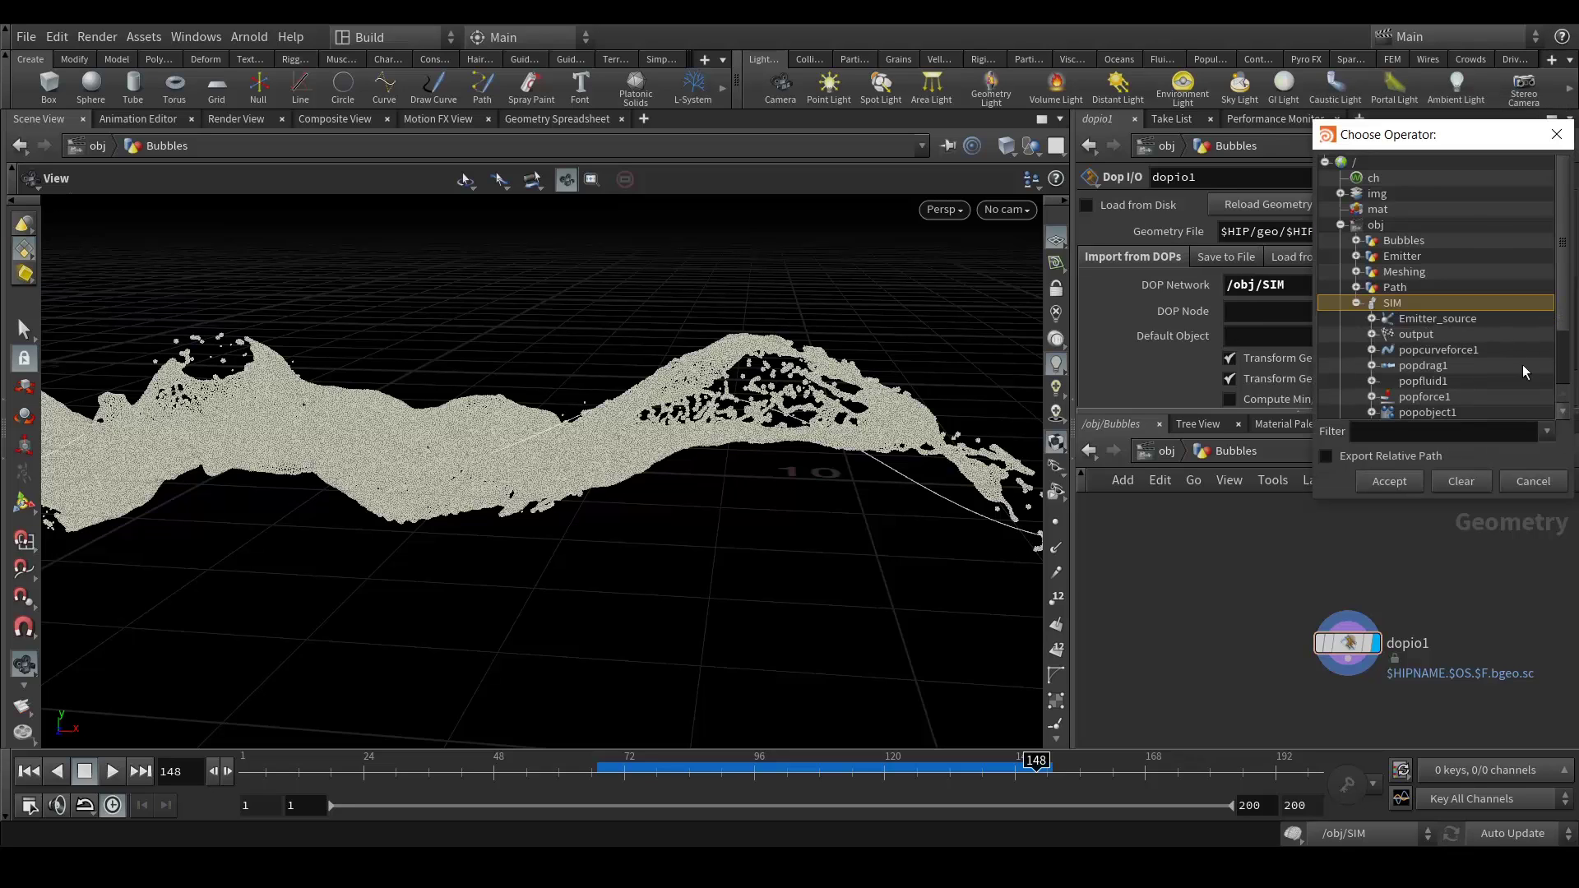
{"action": "double_click", "coordinate": [1426, 412]}
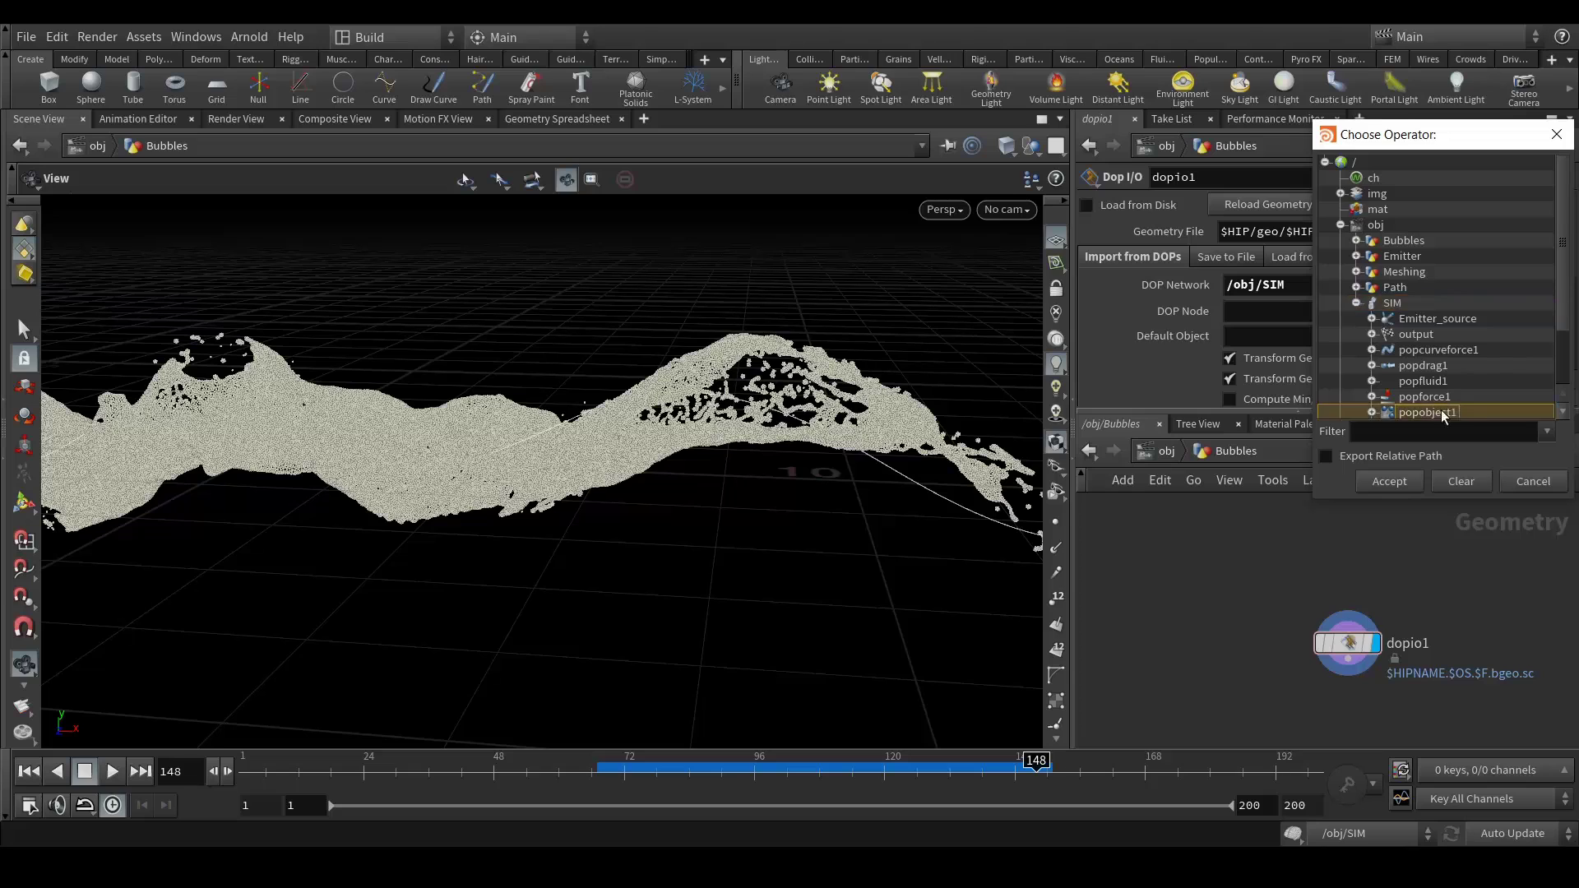
- Go up to the object level, re-enter the Bubbles network and set the Dop I/O node's Fields to Import to 1
{"action": "left_click", "coordinate": [1165, 455]}
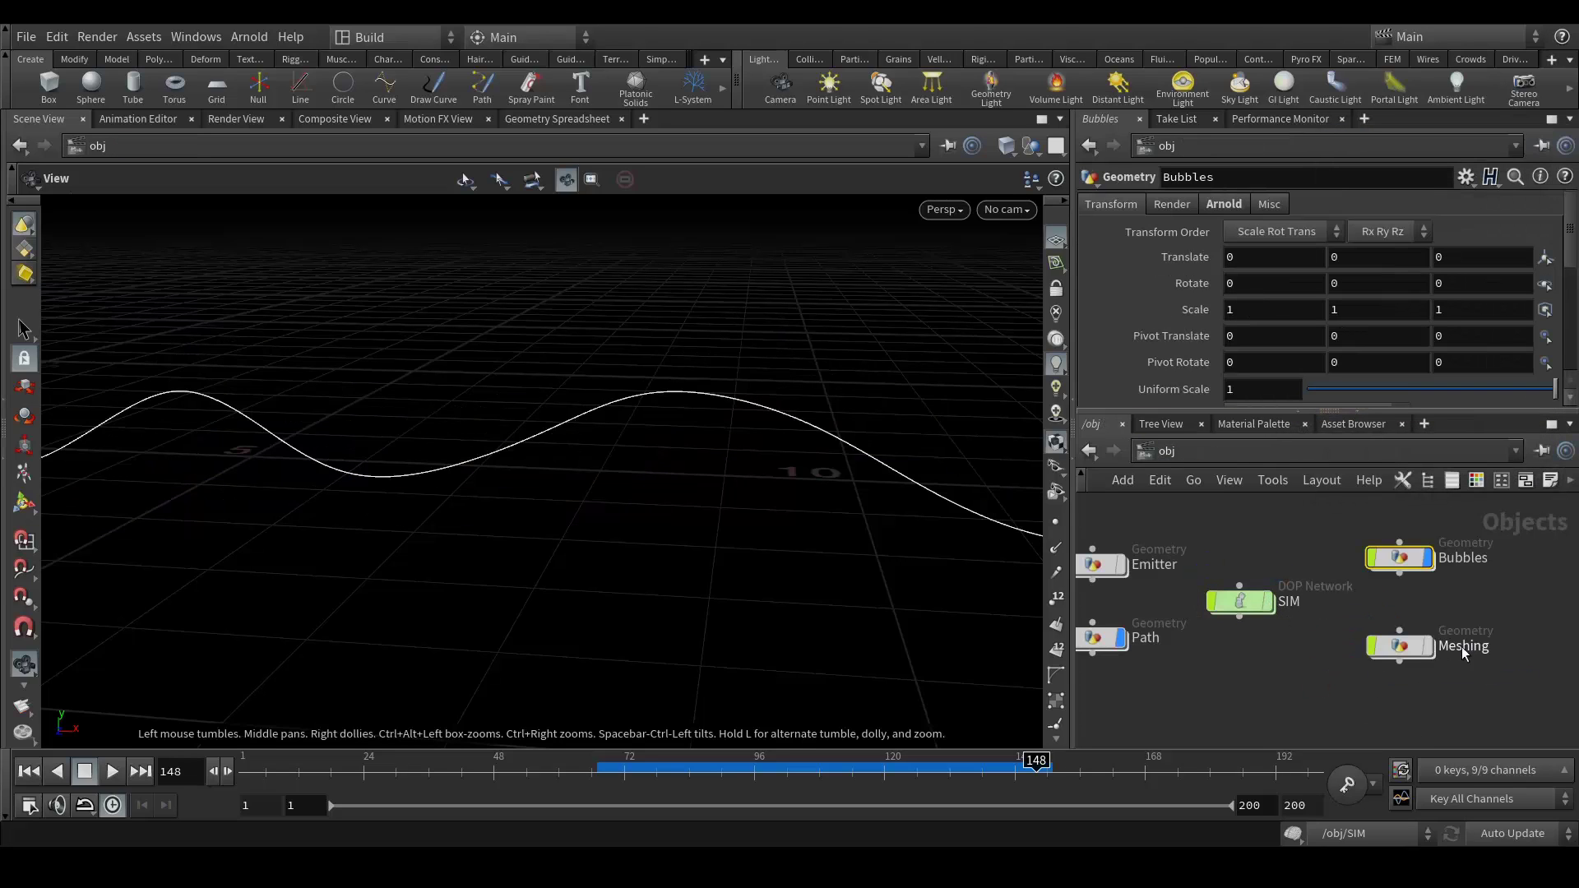
{"action": "double_click", "coordinate": [1408, 559]}
{"action": "scroll", "coordinate": [1316, 329], "scroll_direction": "down", "scroll_amount": 3}
{"action": "left_click", "coordinate": [1231, 367]}
{"action": "type", "text": "1"}
{"action": "key", "text": "Return"}
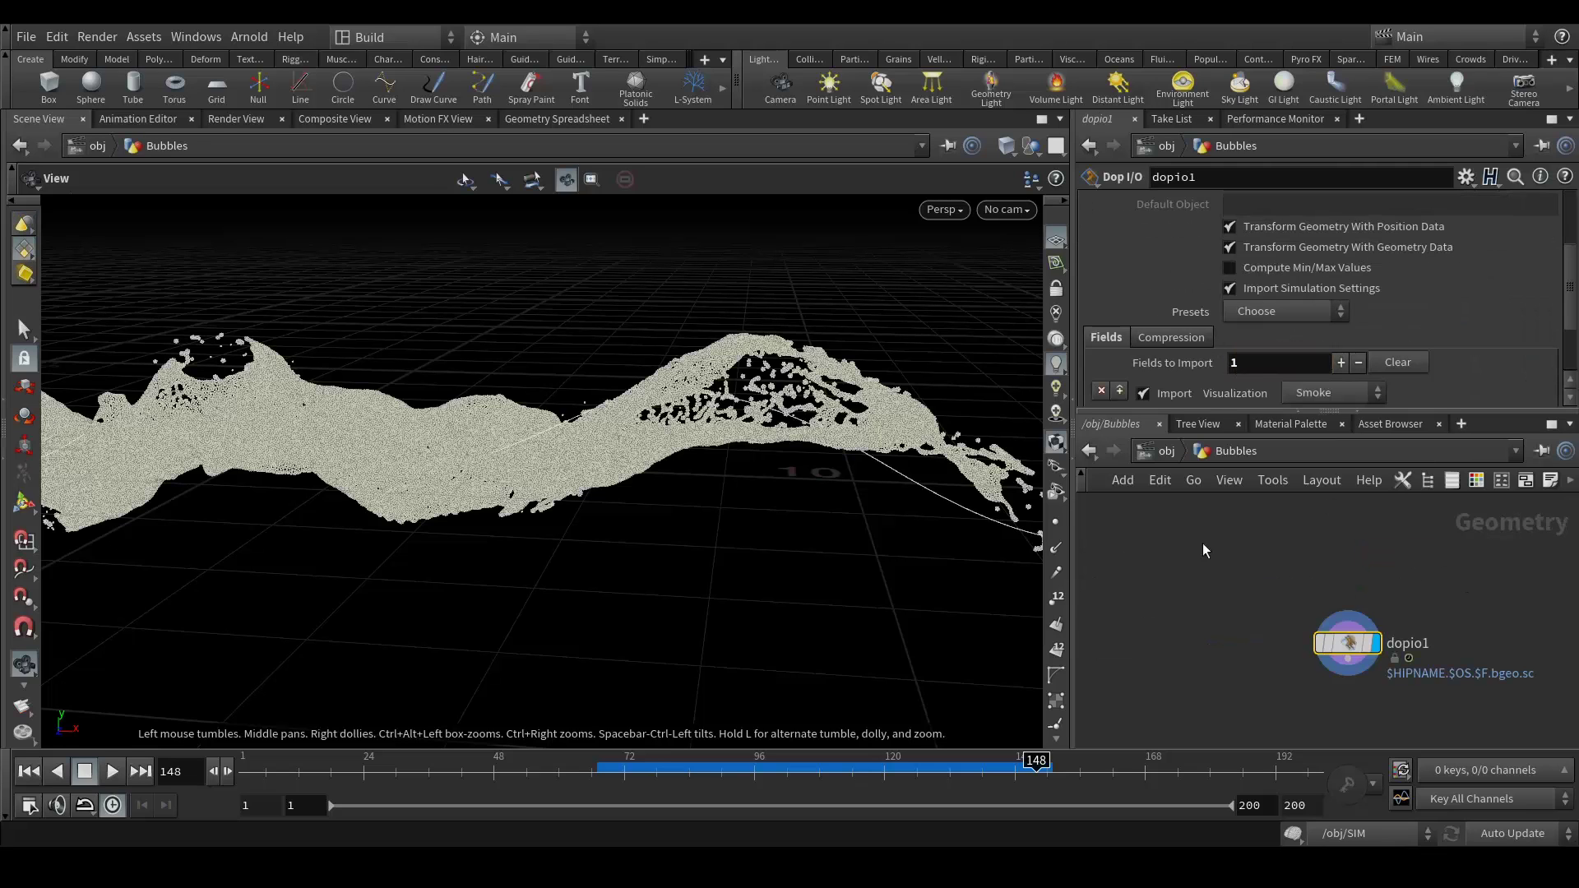
- Add an Attribute Wrangle node connected below the Dop I/O node
{"action": "middle_click_drag", "start_coordinate": [1229, 612], "coordinate": [1224, 513]}
{"action": "left_click_drag", "start_coordinate": [1344, 561], "coordinate": [1334, 622]}
{"action": "key", "text": "Tab"}
{"action": "type", "text": "aw"}
{"action": "key", "text": "Return"}
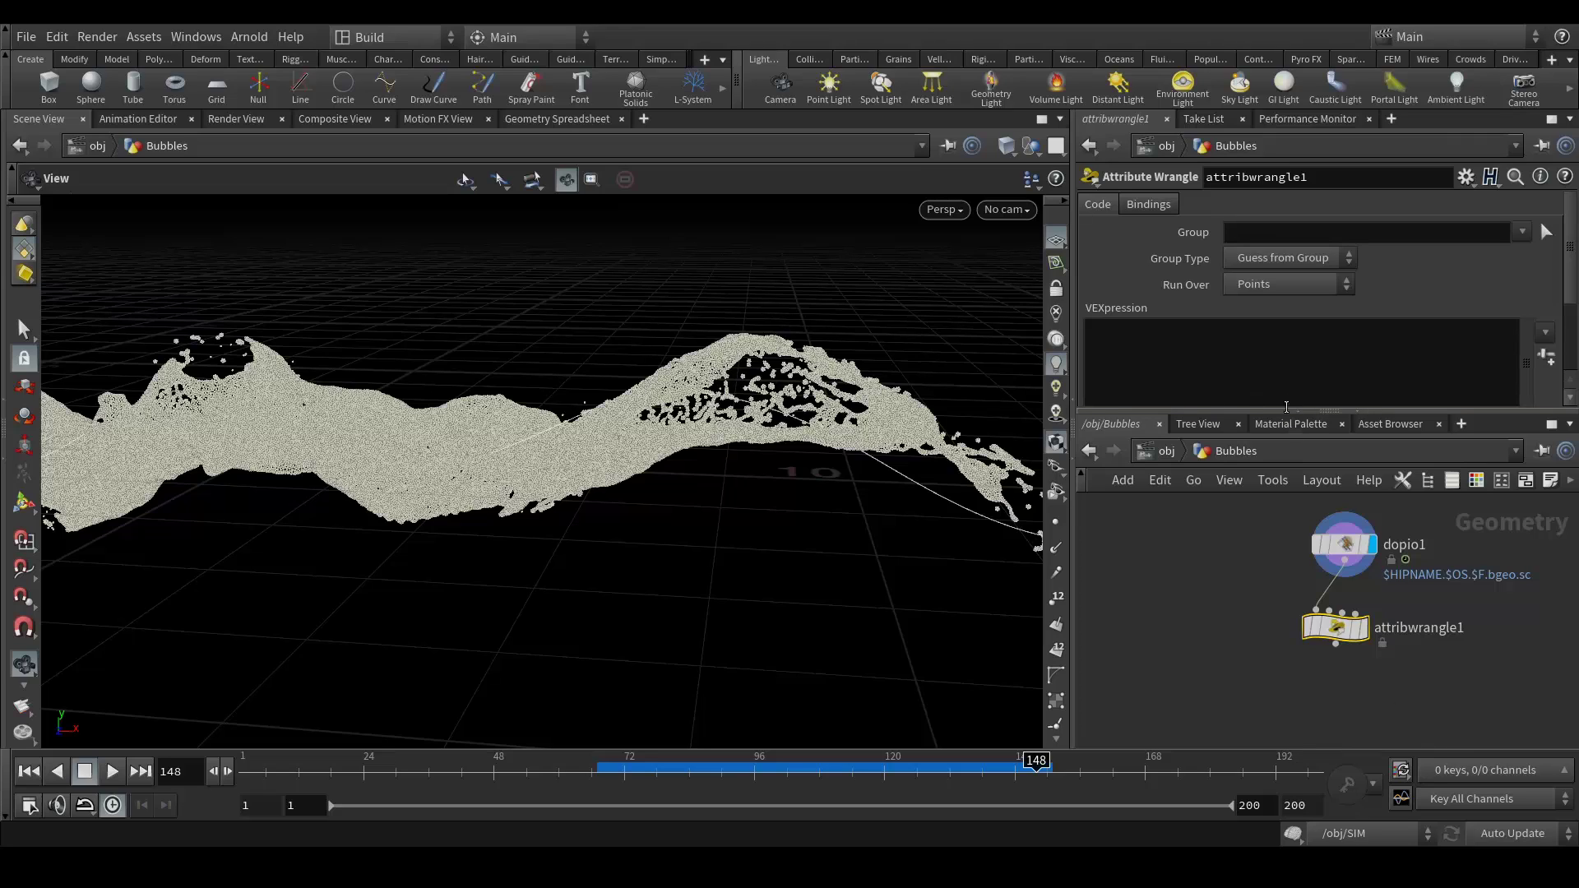
- Paste VEX code that removes random points by seed and percent and sets pscale between 0.0004 and 0.006, and create its spare parameters
{"action": "left_click_drag", "start_coordinate": [1285, 409], "coordinate": [1316, 519]}
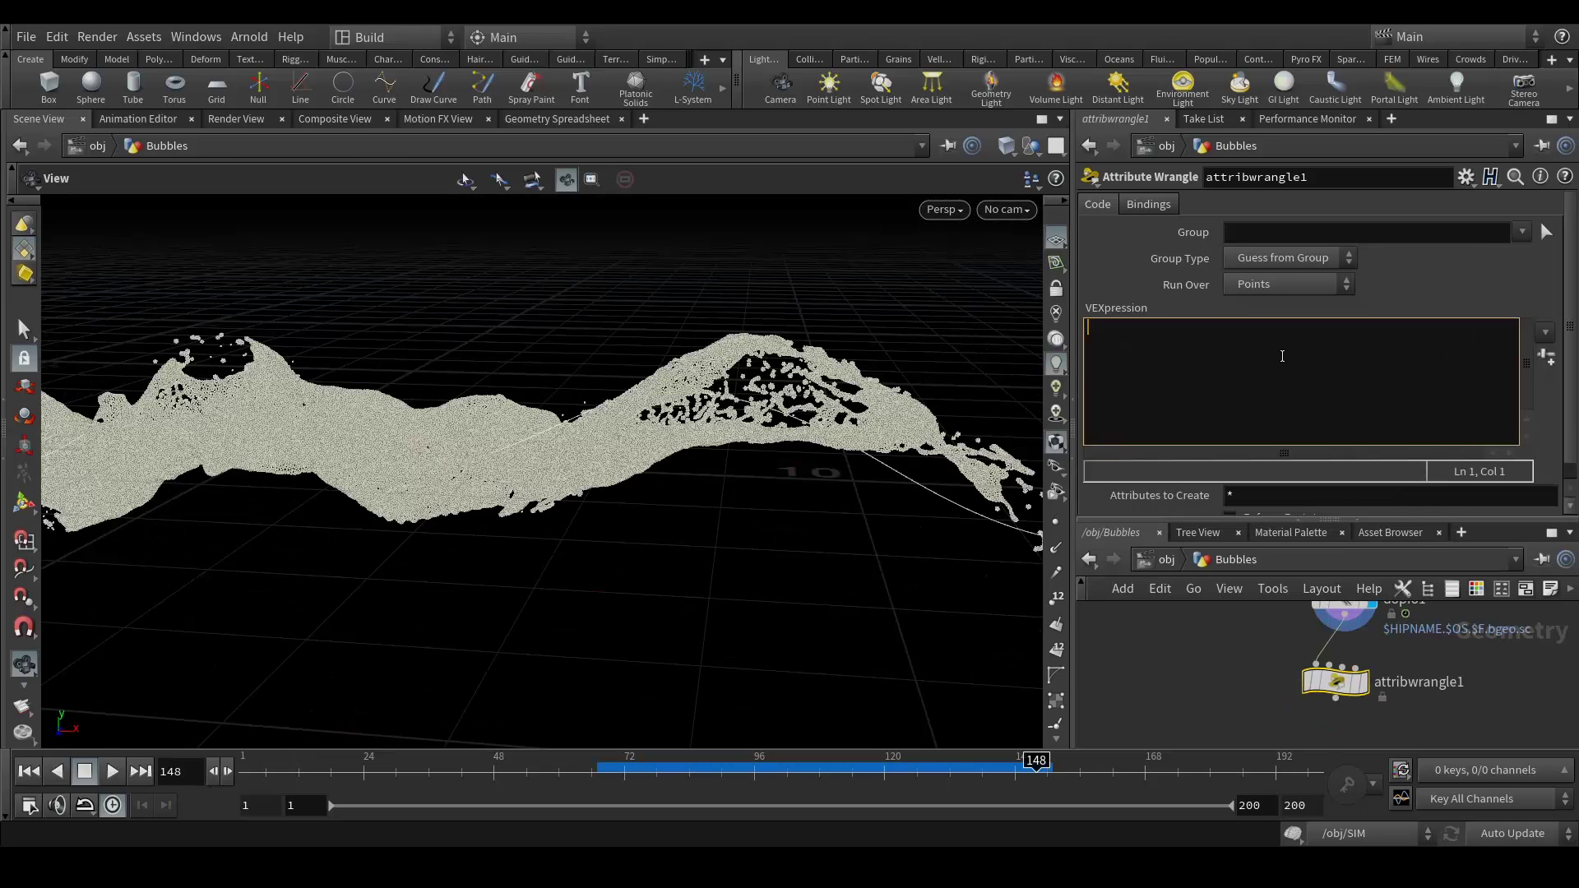
{"action": "type", "text": "if (rand(@id + chf(\"seed\")) < chf(\"percent\") ) {     removepoint(0, @ptnum); }  f@pscale = fit01(rand(@id + chf(\"seed\") + 1), 0.0004, 0.006);"}
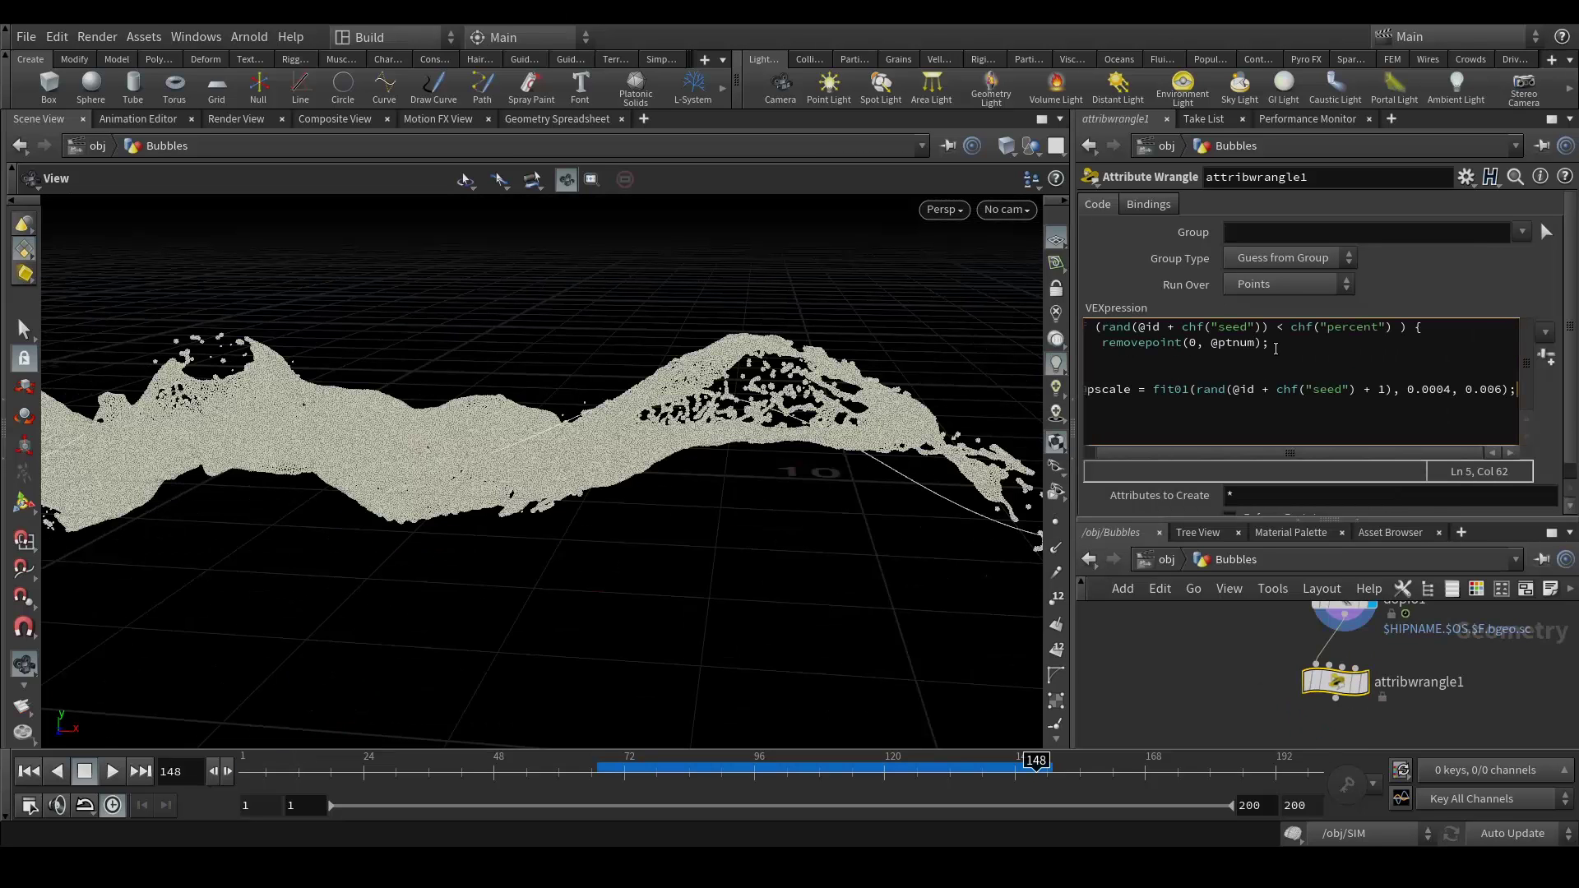
{"action": "left_click", "coordinate": [1545, 359]}
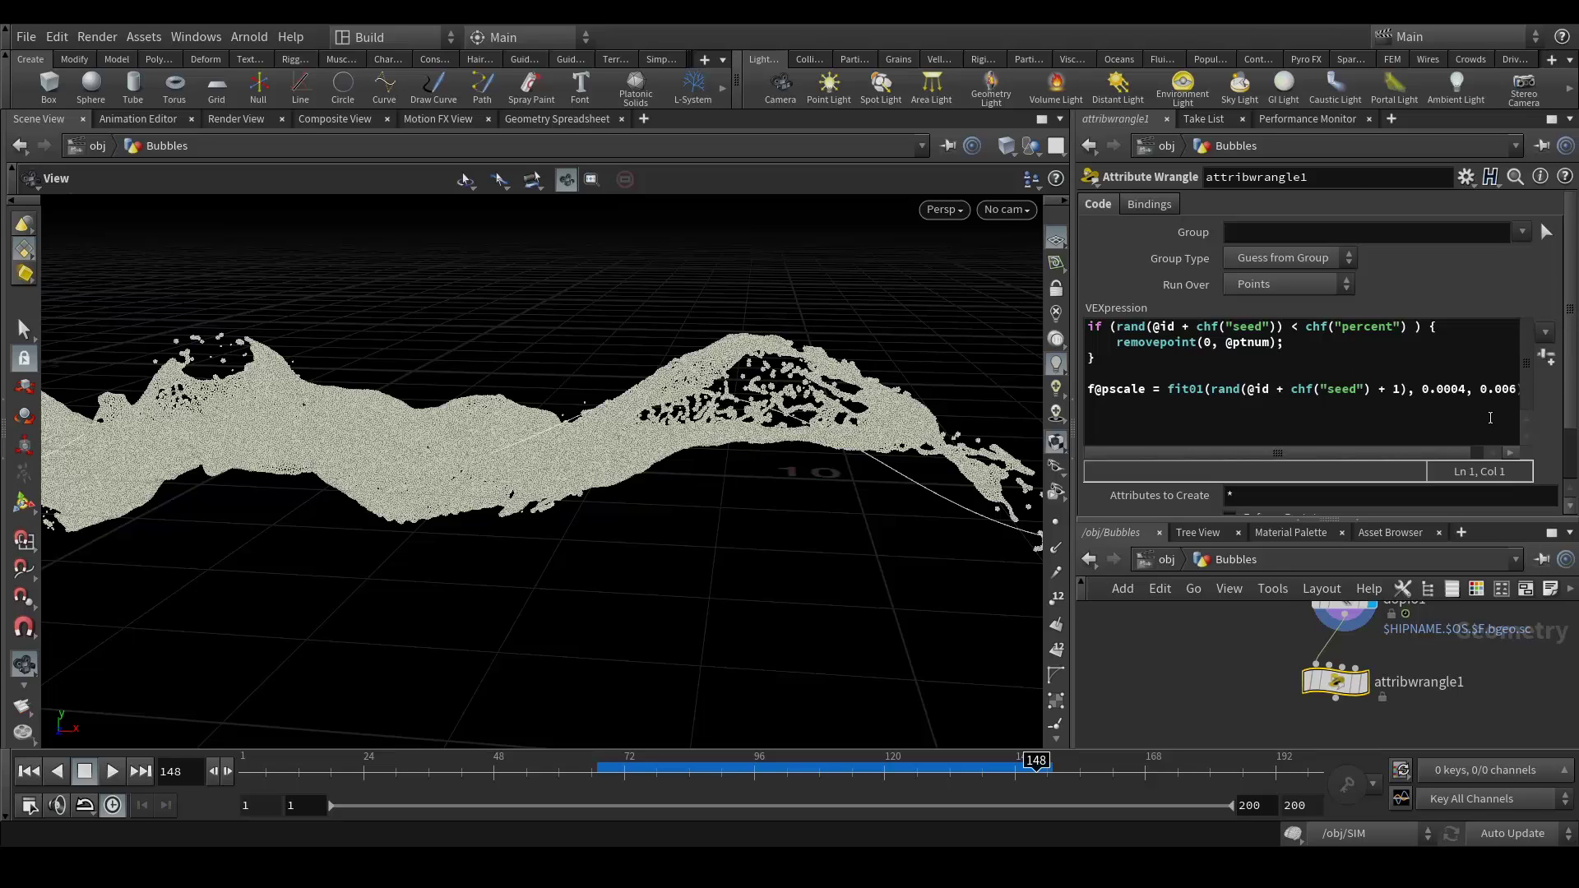
{"action": "scroll", "coordinate": [1540, 407], "scroll_direction": "down", "scroll_amount": 3}
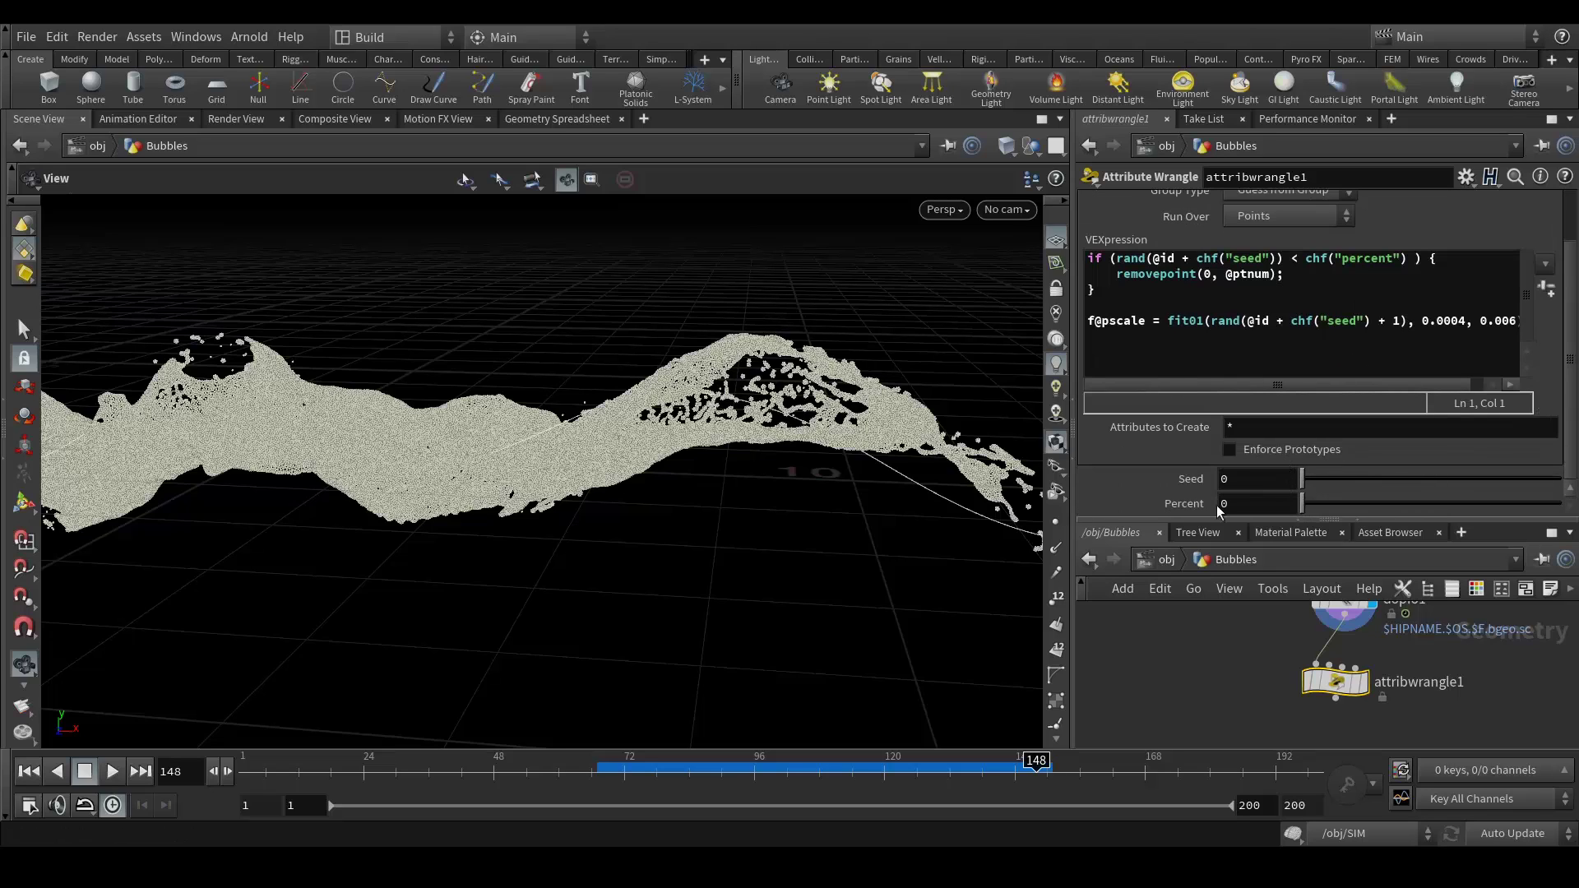
- Display the Attribute Wrangle and set its Seed to 500 and Percent to 0.995
{"action": "mouse_move", "coordinate": [1370, 700]}
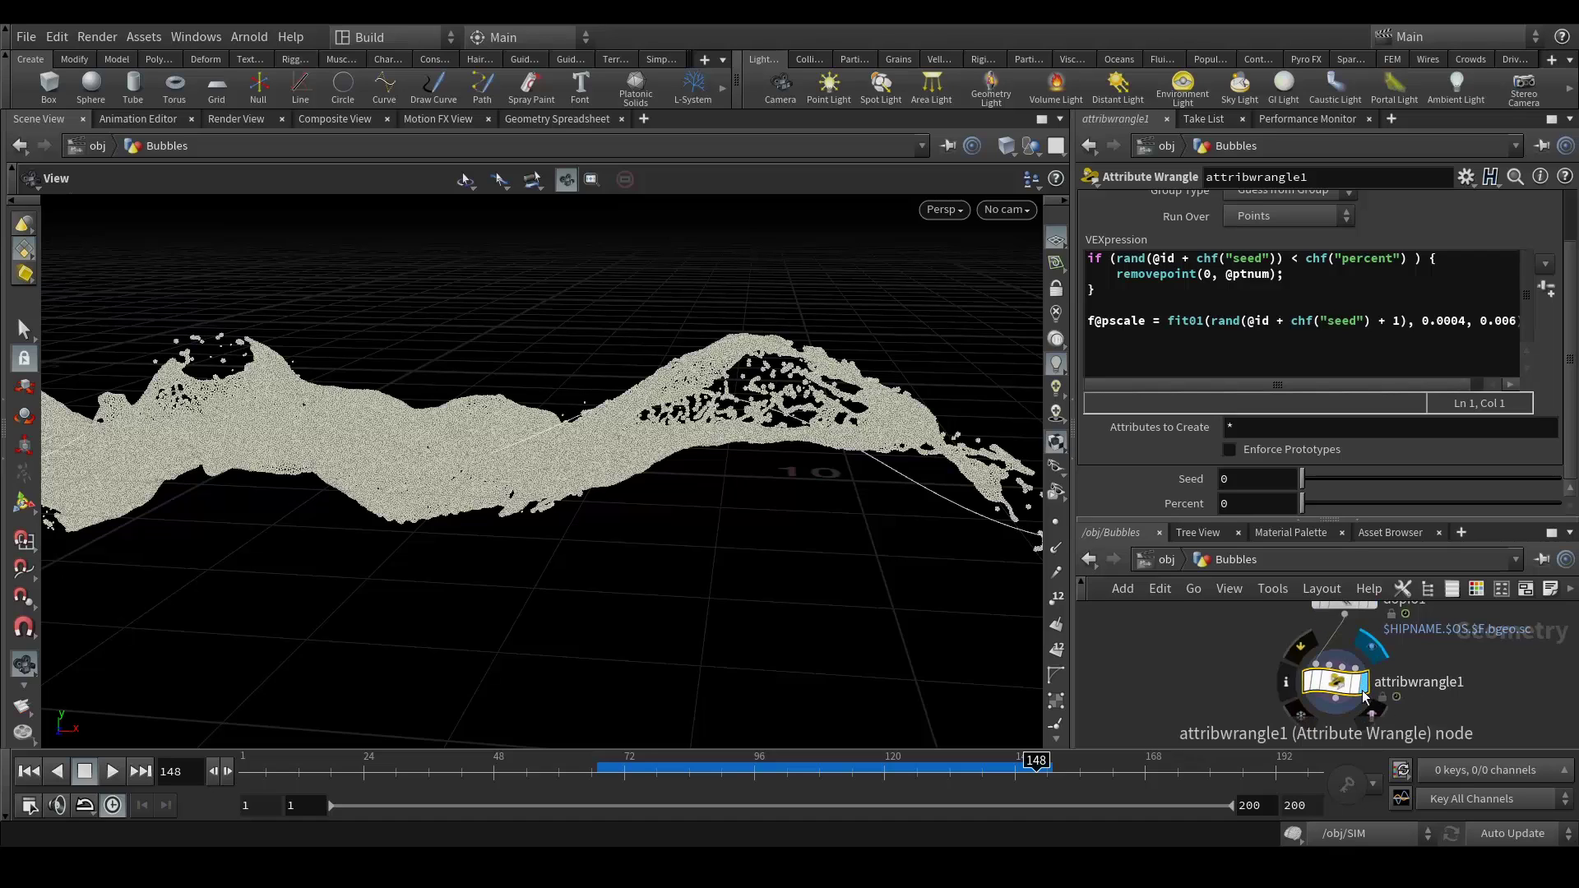
{"action": "left_click_drag", "start_coordinate": [1251, 478], "coordinate": [1181, 484]}
{"action": "type", "text": "500"}
{"action": "key", "text": "Tab"}
{"action": "type", "text": ".995"}
{"action": "key", "text": "Return"}
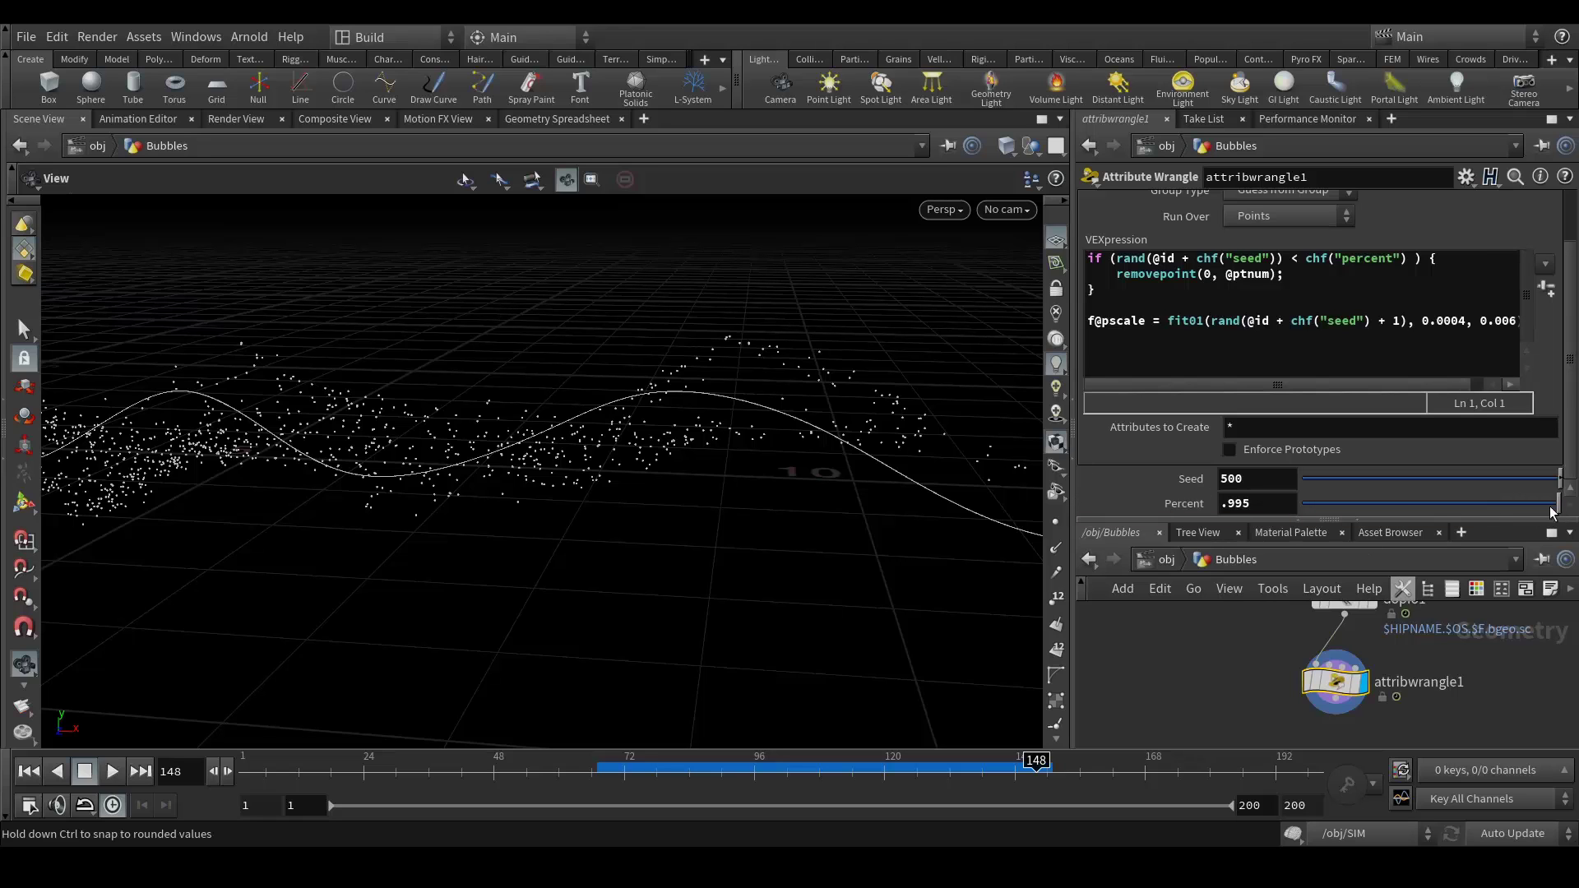
- Try a wrangle Percent of 0.99 and 0.995 while viewing the remaining particle density
{"action": "left_click_drag", "start_coordinate": [1557, 505], "coordinate": [1559, 505]}
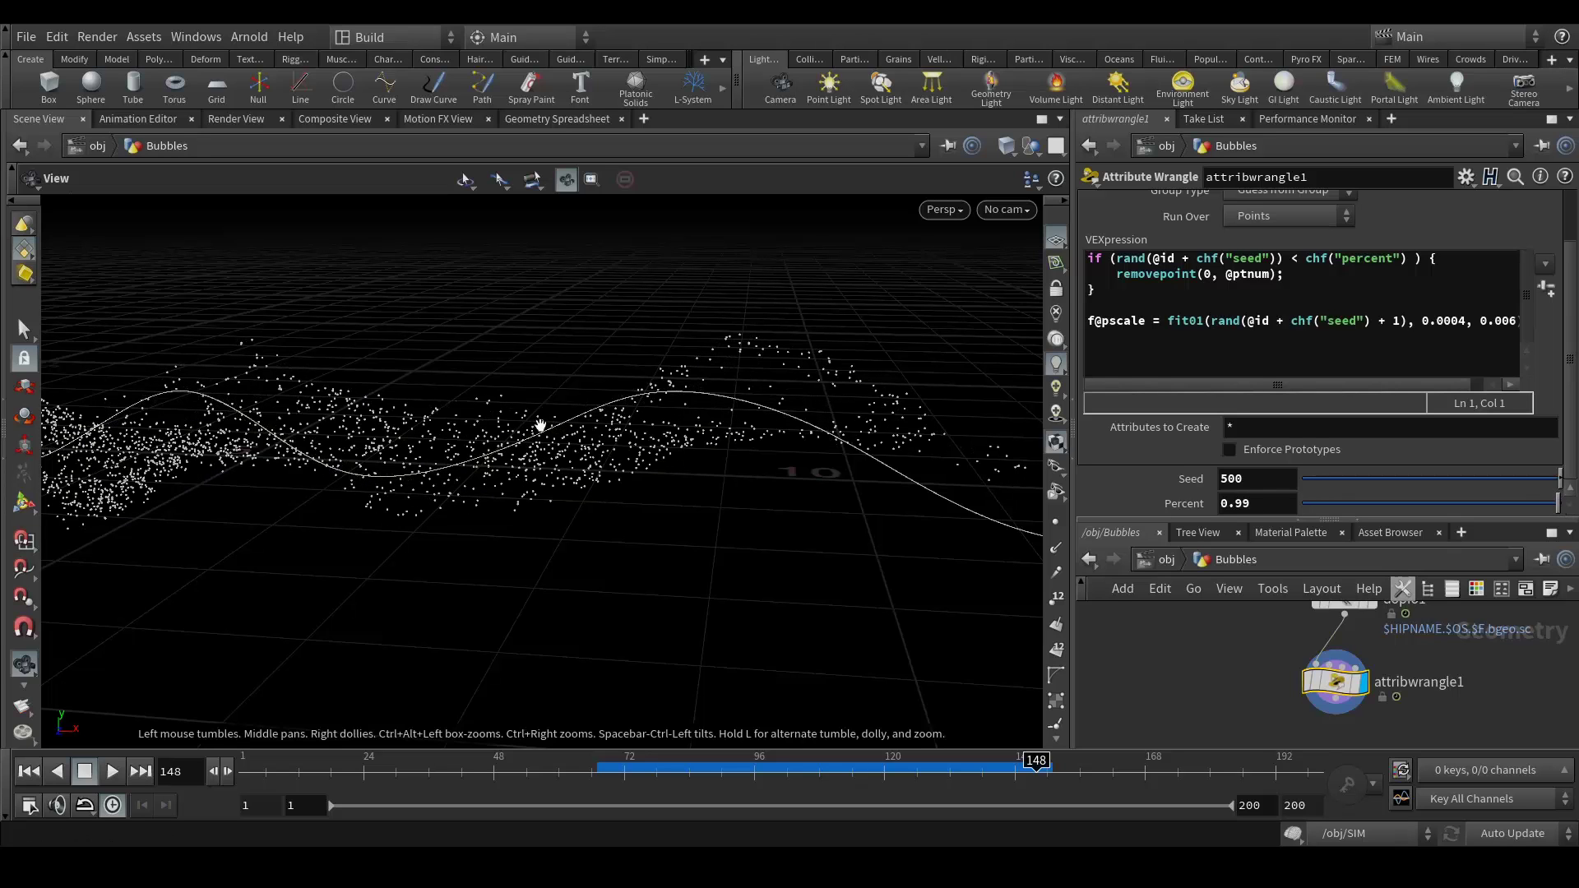
{"action": "left_click_drag", "start_coordinate": [716, 468], "coordinate": [641, 461]}
{"action": "left_click", "coordinate": [1258, 502]}
{"action": "type", "text": "5"}
{"action": "key", "text": "Return"}
{"action": "left_click_drag", "start_coordinate": [556, 394], "coordinate": [742, 393]}
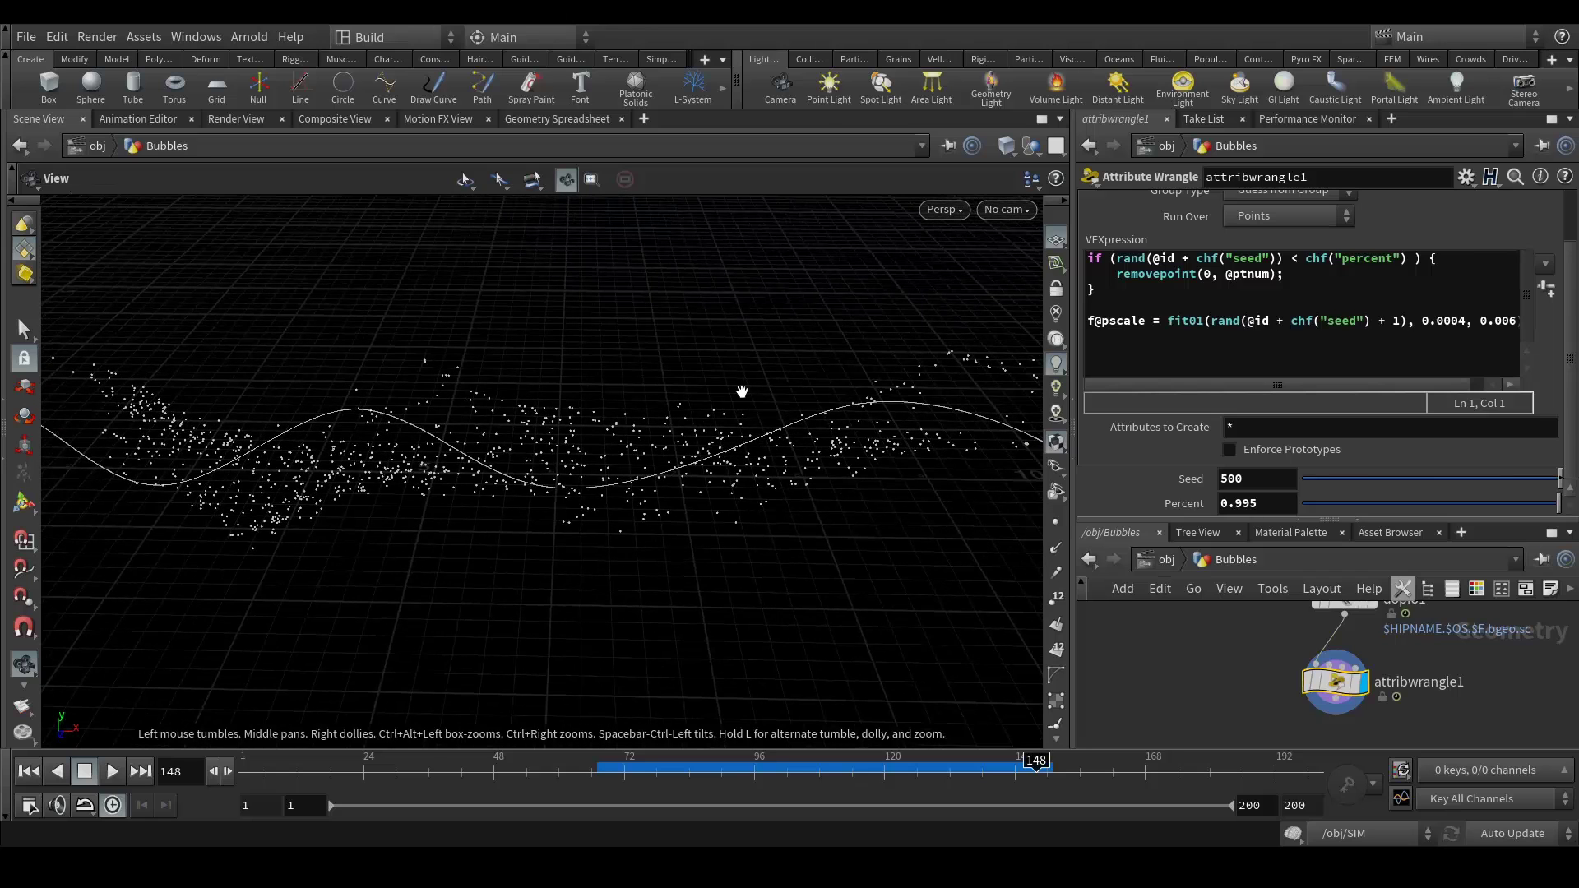
- Set the wrangle's Percent to 0.965 and inspect the thinned particles along the stream
{"action": "left_click", "coordinate": [1280, 504]}
{"action": "key", "text": "BackSpace"}
{"action": "key", "text": "BackSpace"}
{"action": "type", "text": "65"}
{"action": "key", "text": "Return"}
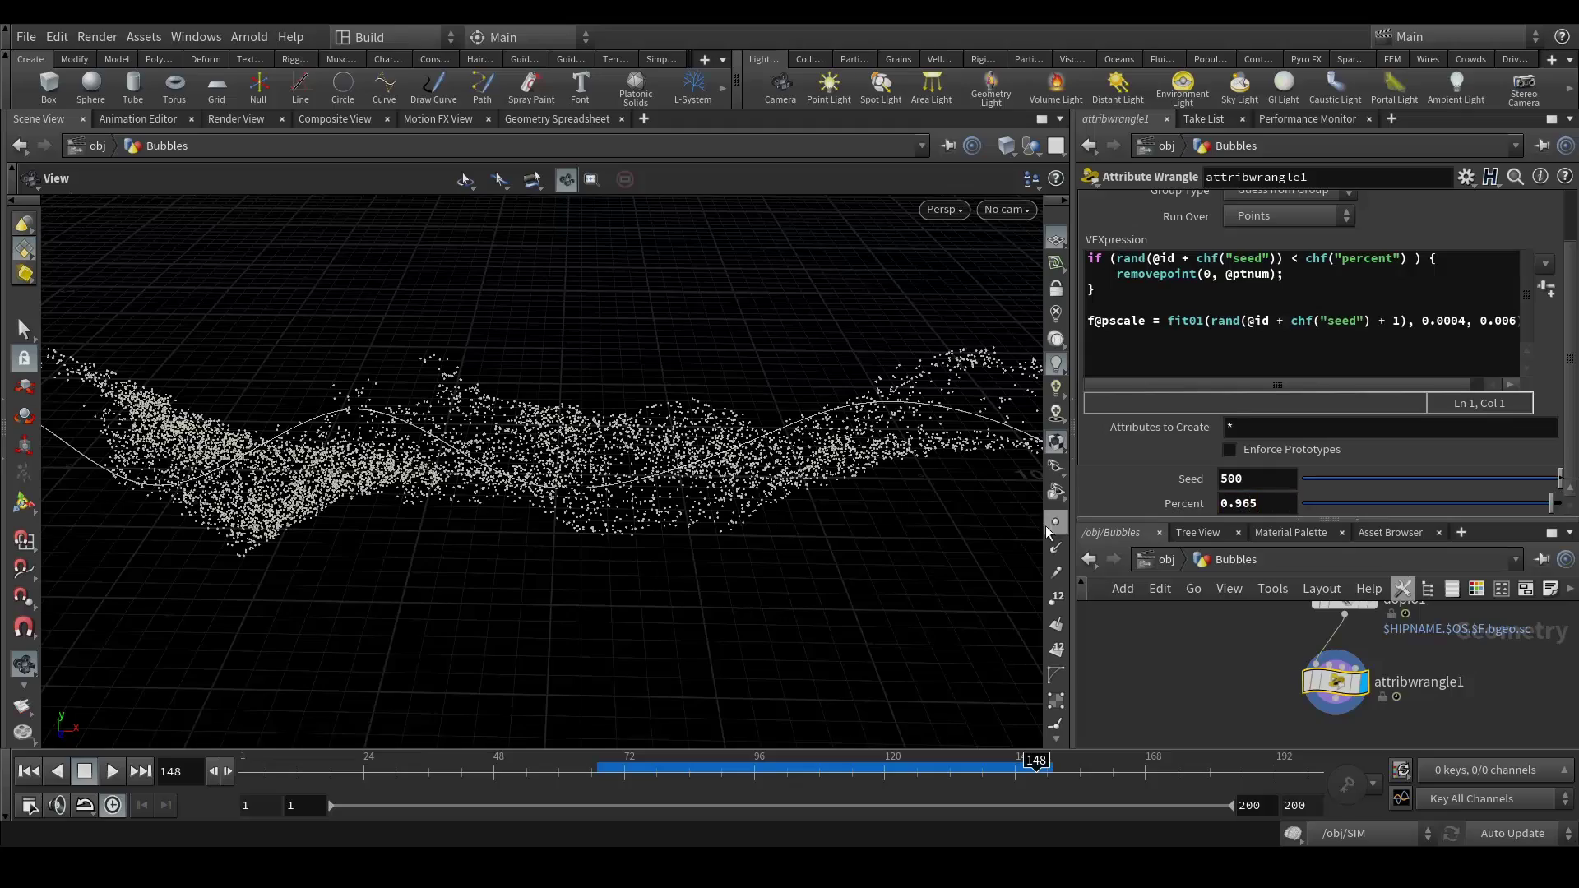
{"action": "middle_click_drag", "start_coordinate": [548, 355], "coordinate": [380, 388]}
{"action": "left_click_drag", "start_coordinate": [380, 388], "coordinate": [497, 426]}
- Add a Sphere node beside the Attribute Wrangle in the Bubbles network
{"action": "mouse_move", "coordinate": [1237, 674]}
{"action": "middle_mouse_down"}
{"action": "mouse_move", "coordinate": [1248, 633]}
{"action": "mouse_move", "coordinate": [1251, 678]}
{"action": "middle_mouse_up"}
{"action": "left_click_drag", "start_coordinate": [1155, 519], "coordinate": [1161, 403]}
{"action": "key", "text": "Tab"}
{"action": "type", "text": "sph"}
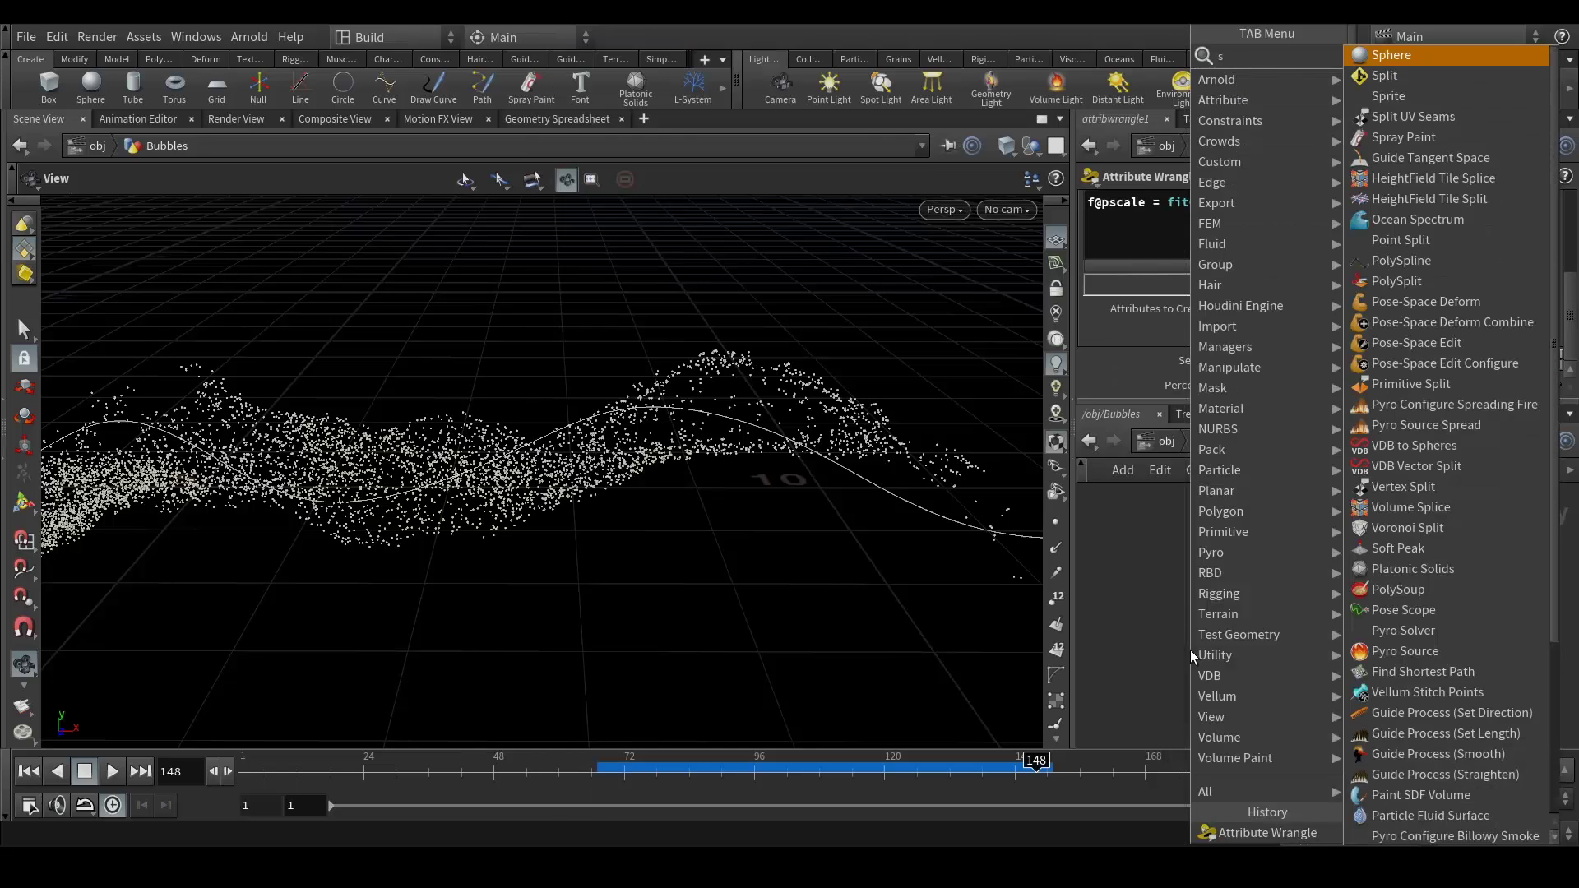
{"action": "key", "text": "Return"}
{"action": "left_click", "coordinate": [1190, 649]}
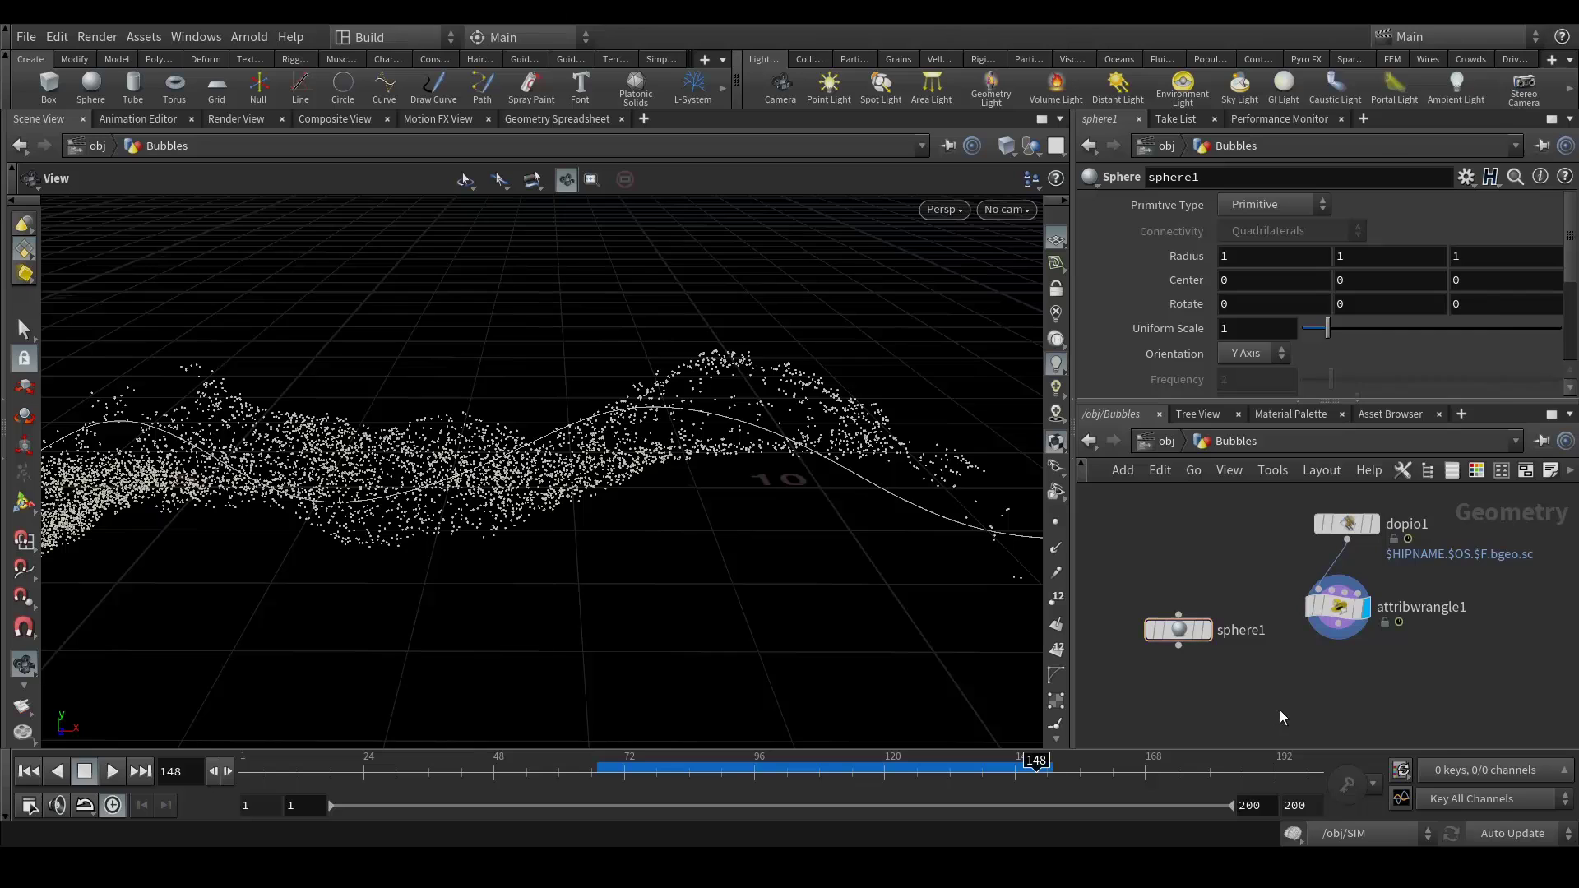
- Add a Copy to Points node with the sphere as its first input and the Attribute Wrangle as its second
{"action": "key", "text": "Tab"}
{"action": "type", "text": "copyt"}
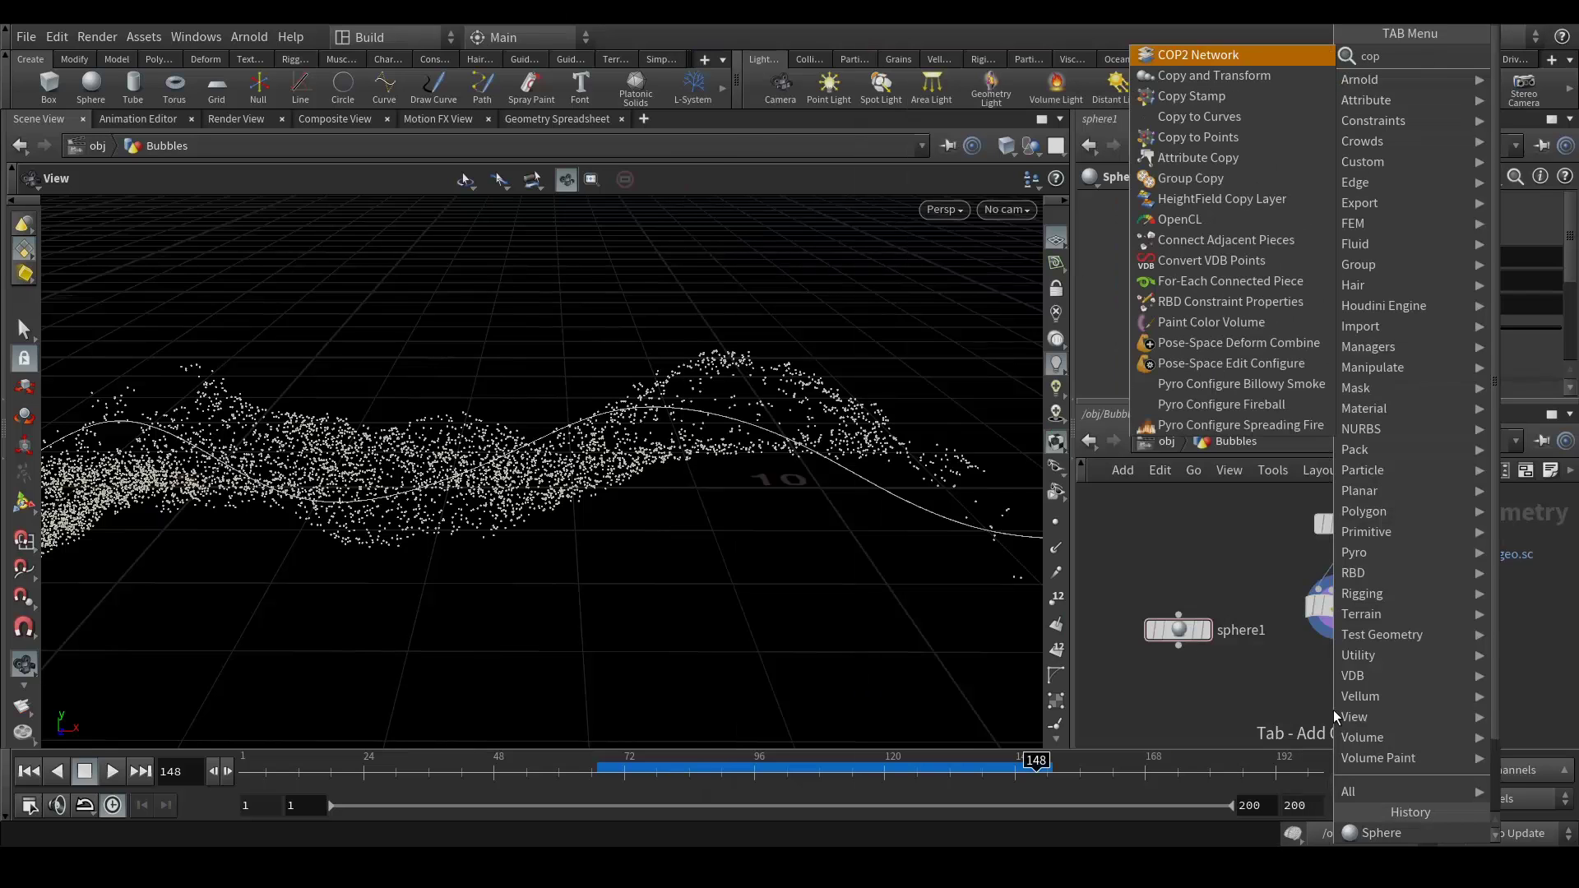
{"action": "key", "text": "Down"}
{"action": "key", "text": "Return"}
{"action": "left_click", "coordinate": [1333, 709]}
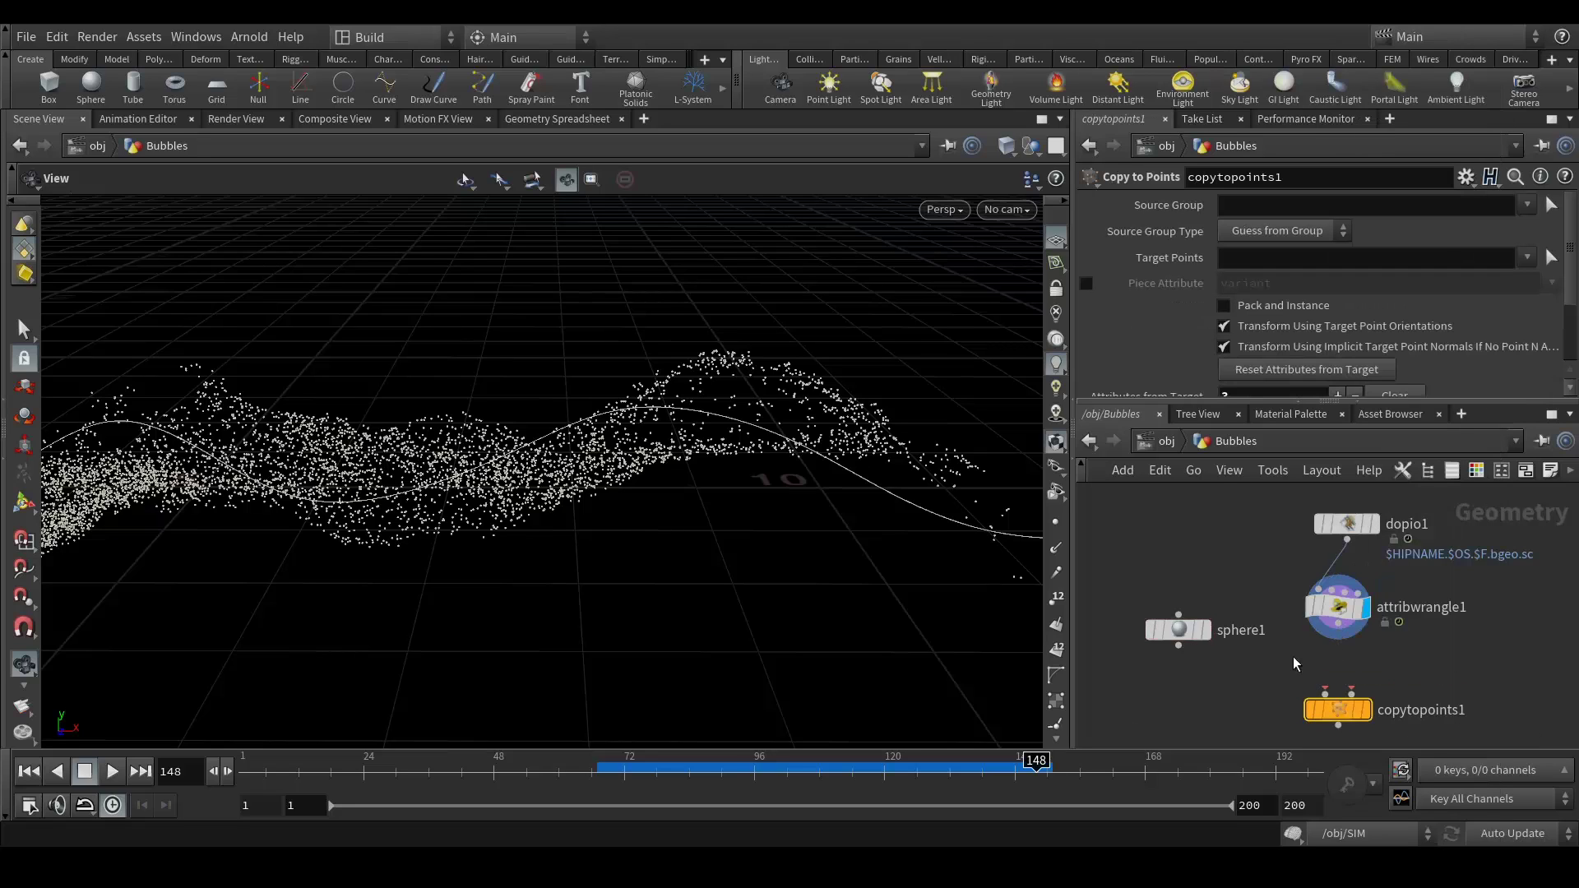
{"action": "left_click_drag", "start_coordinate": [1178, 646], "coordinate": [1325, 690]}
{"action": "left_click_drag", "start_coordinate": [1351, 635], "coordinate": [1351, 693]}
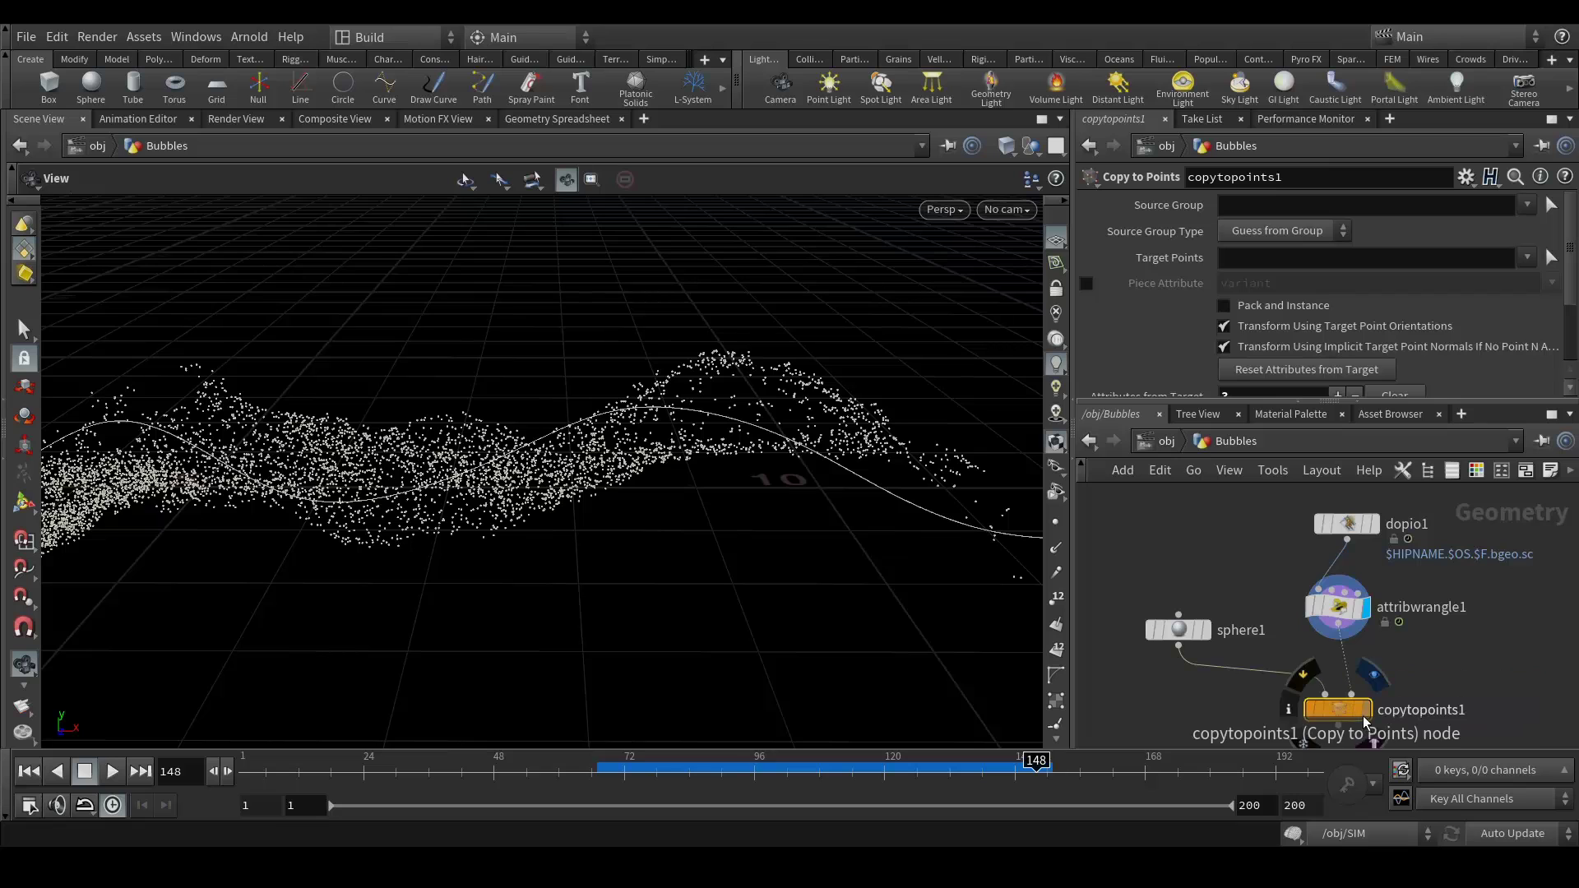
- Display the Copy to Points result and inspect the bubble spheres up close and along the stream
{"action": "left_click", "coordinate": [1368, 712]}
{"action": "left_click_drag", "start_coordinate": [499, 494], "coordinate": [525, 498]}
{"action": "right_click_drag", "start_coordinate": [525, 497], "coordinate": [521, 398]}
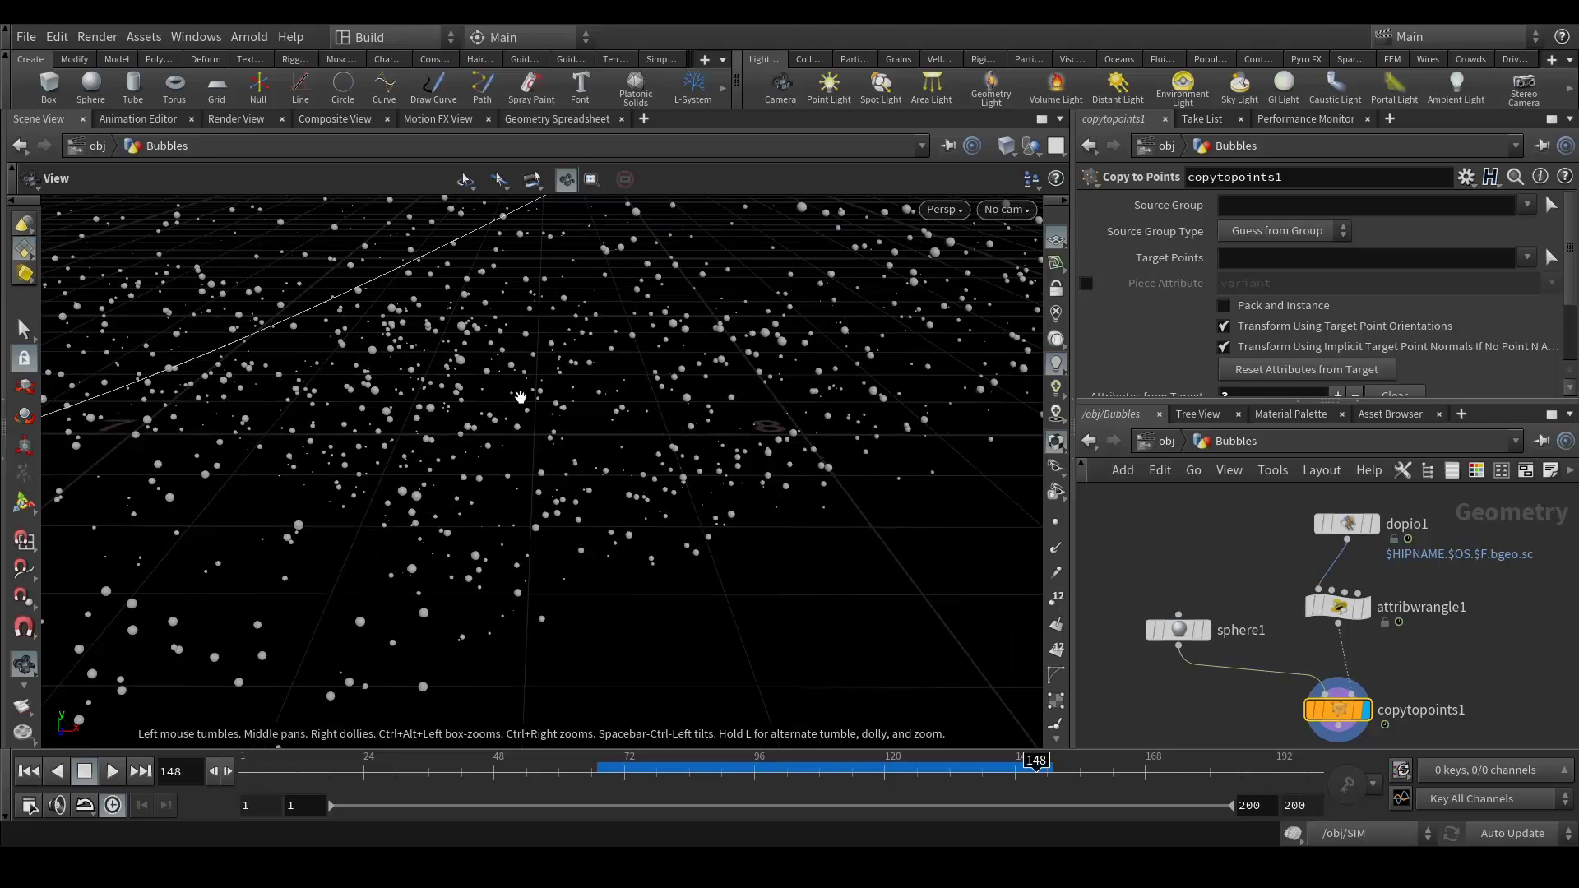
{"action": "right_click_drag", "start_coordinate": [610, 422], "coordinate": [601, 436]}
{"action": "left_click_drag", "start_coordinate": [601, 437], "coordinate": [658, 431]}
{"action": "scroll", "coordinate": [612, 511], "scroll_direction": "down", "scroll_amount": 3}
{"action": "left_click_drag", "start_coordinate": [613, 509], "coordinate": [744, 481]}
- Review the Attribute Wrangle's VEX code, including the minimum and maximum of the random pscale range
{"action": "middle_click_drag", "start_coordinate": [1346, 601], "coordinate": [1336, 661]}
{"action": "left_click", "coordinate": [1294, 623]}
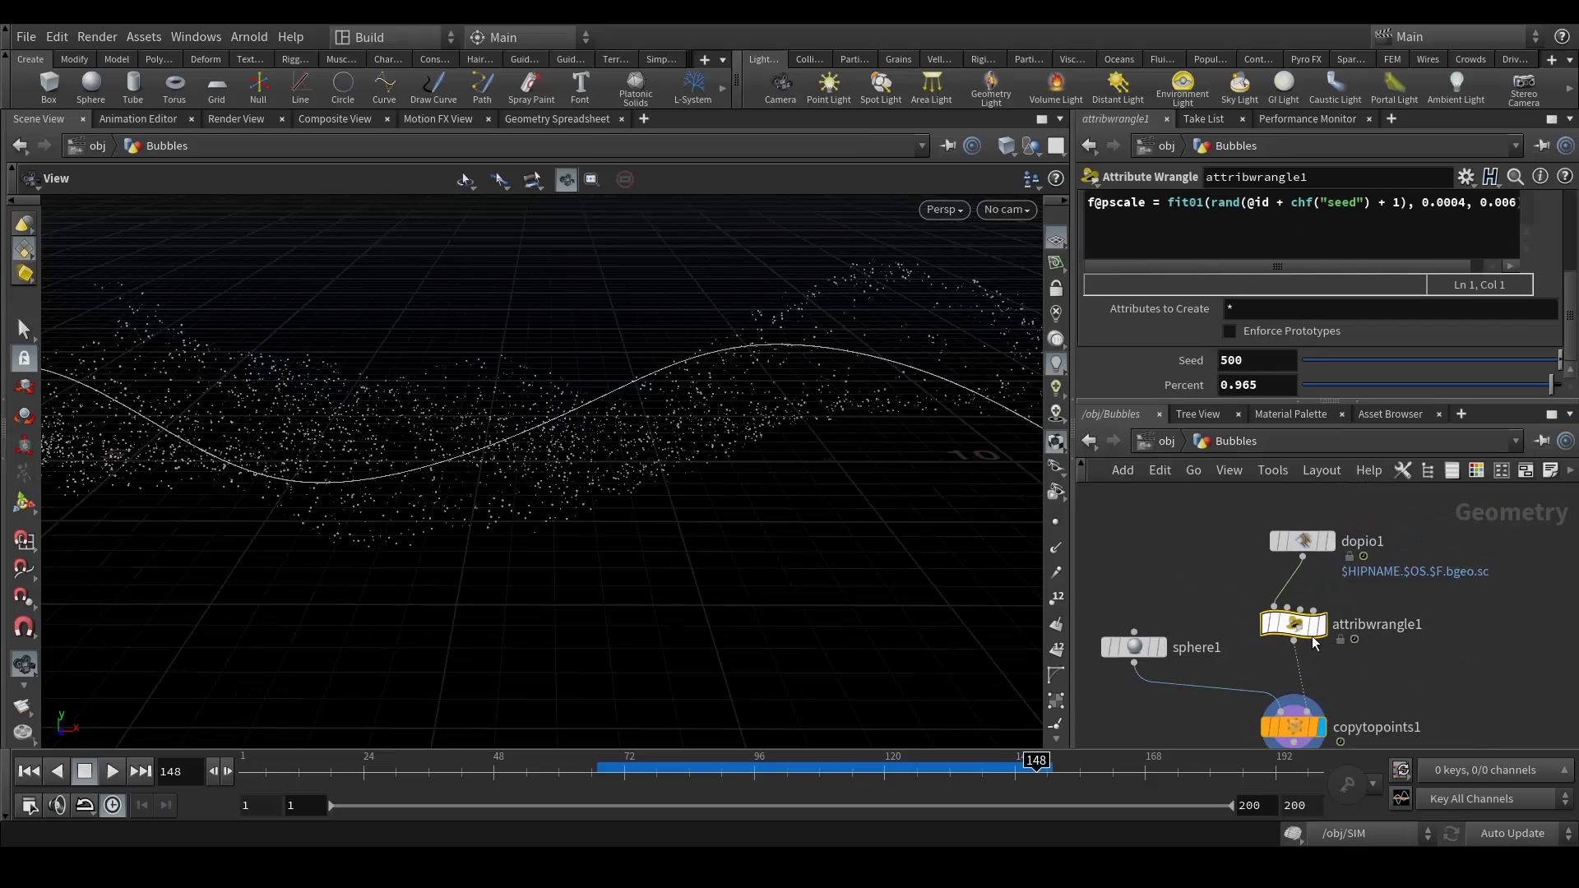
{"action": "scroll", "coordinate": [1137, 293], "scroll_direction": "up", "scroll_amount": 2}
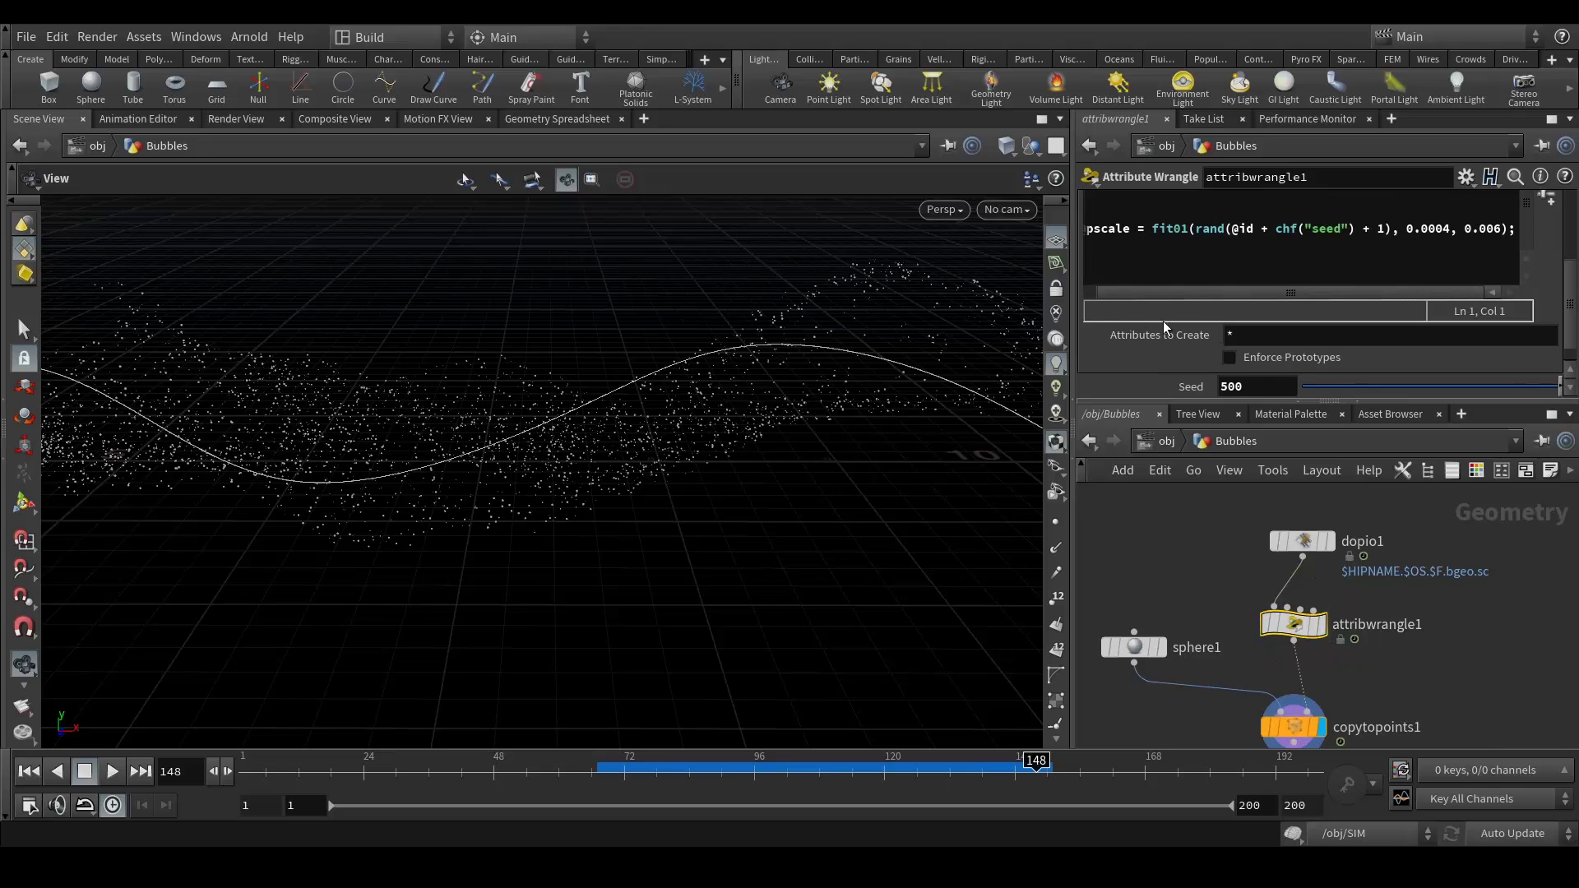
{"action": "left_click_drag", "start_coordinate": [1100, 403], "coordinate": [1100, 535]}
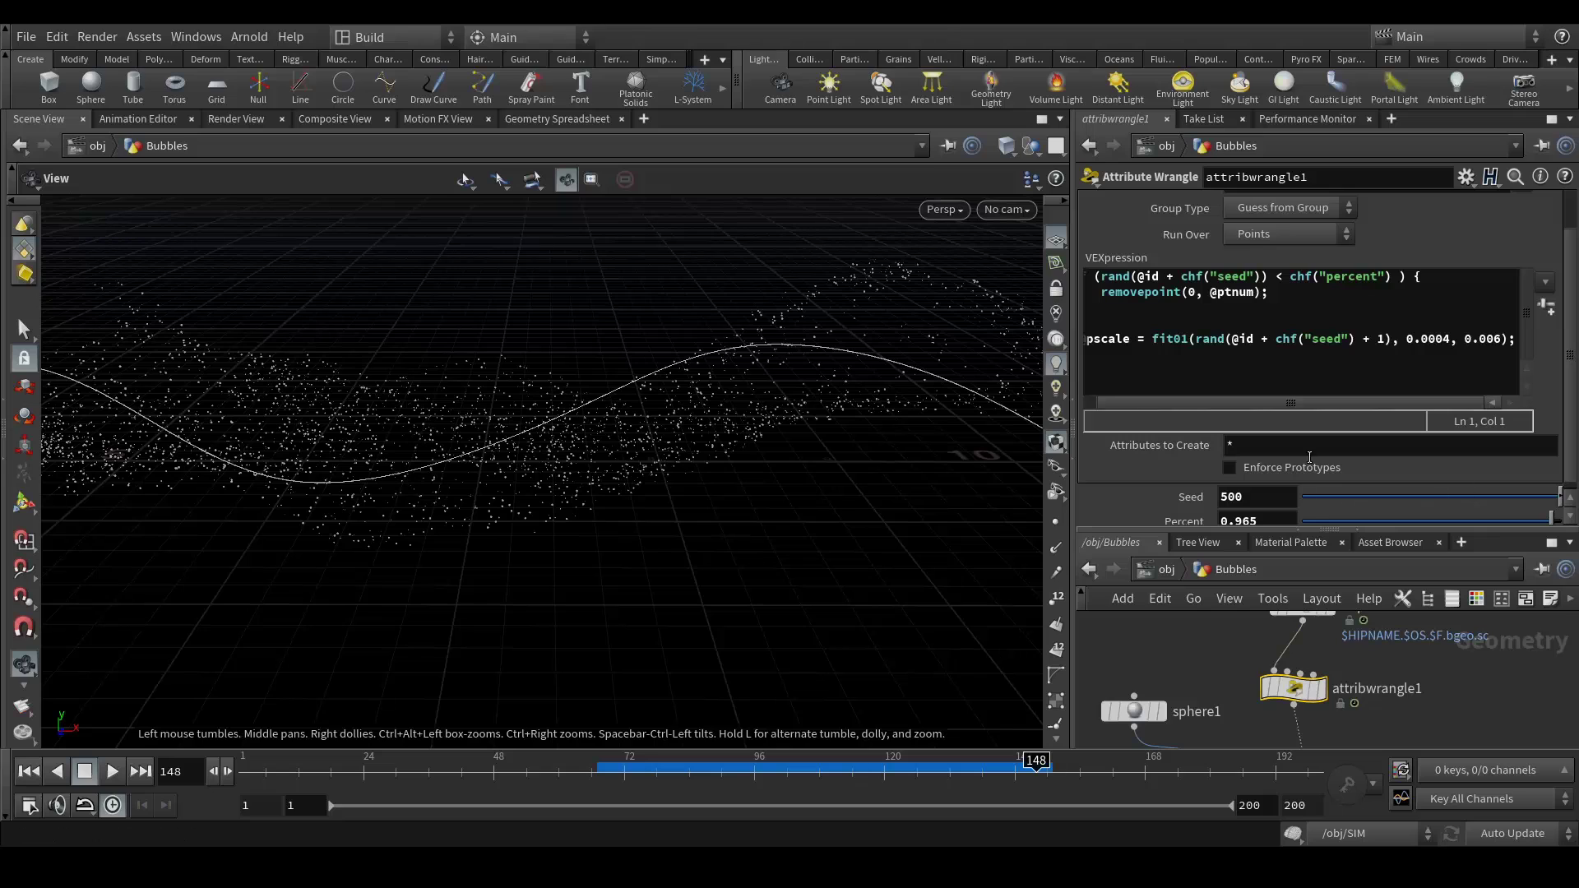
{"action": "scroll", "coordinate": [1244, 660], "scroll_direction": "down", "scroll_amount": 6}
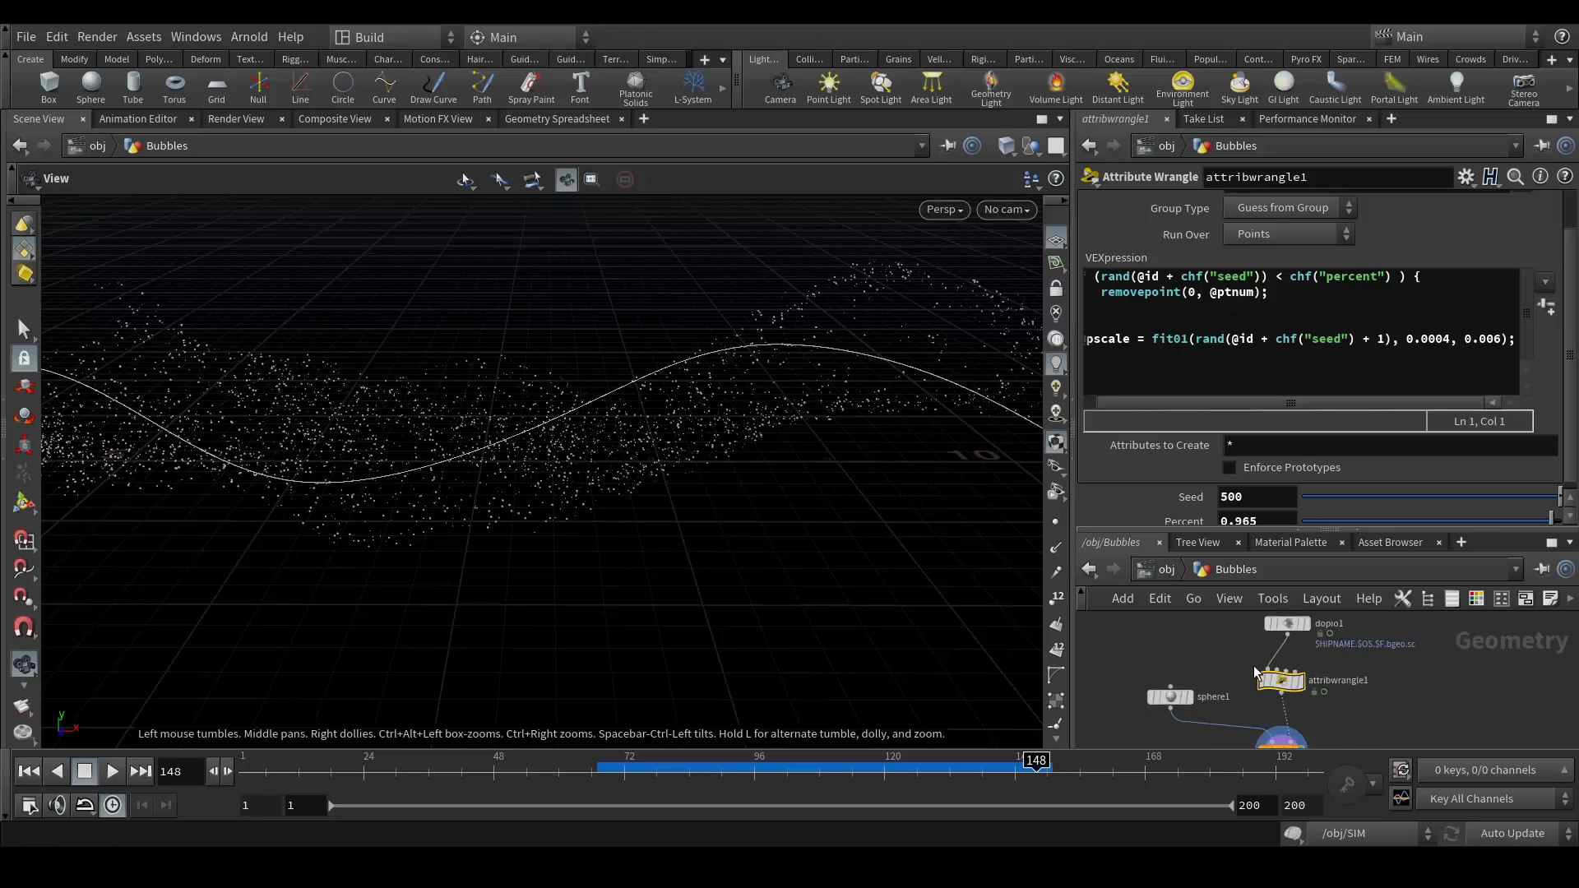
{"action": "middle_click_drag", "start_coordinate": [1385, 705], "coordinate": [1343, 672]}
{"action": "scroll", "coordinate": [1274, 700], "scroll_direction": "up", "scroll_amount": 4}
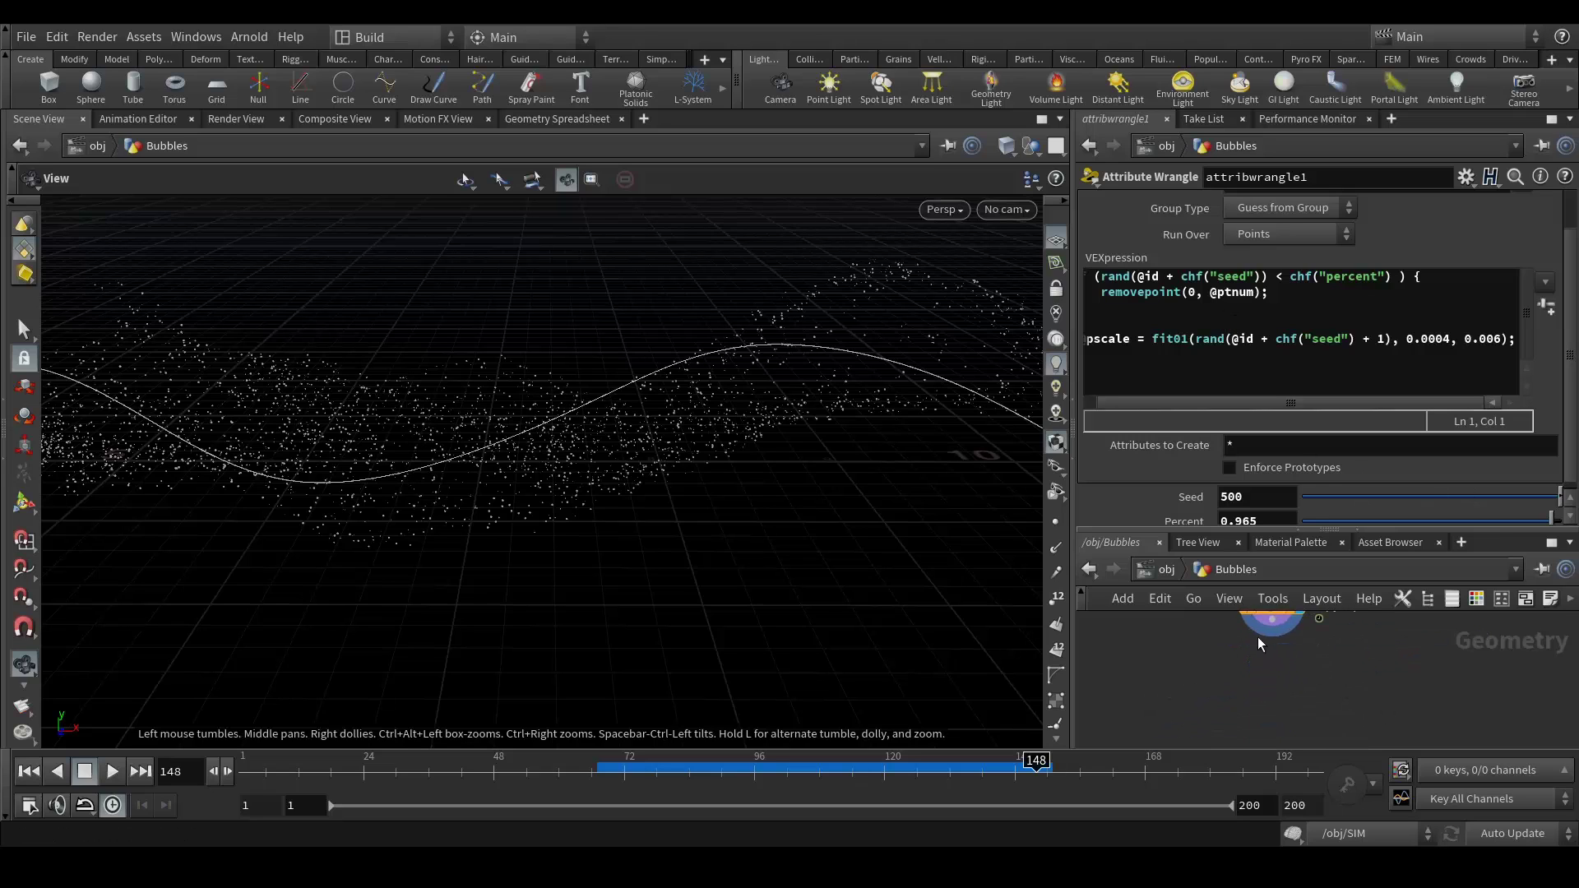
{"action": "key", "text": "Tab"}
{"action": "type", "text": "rop"}
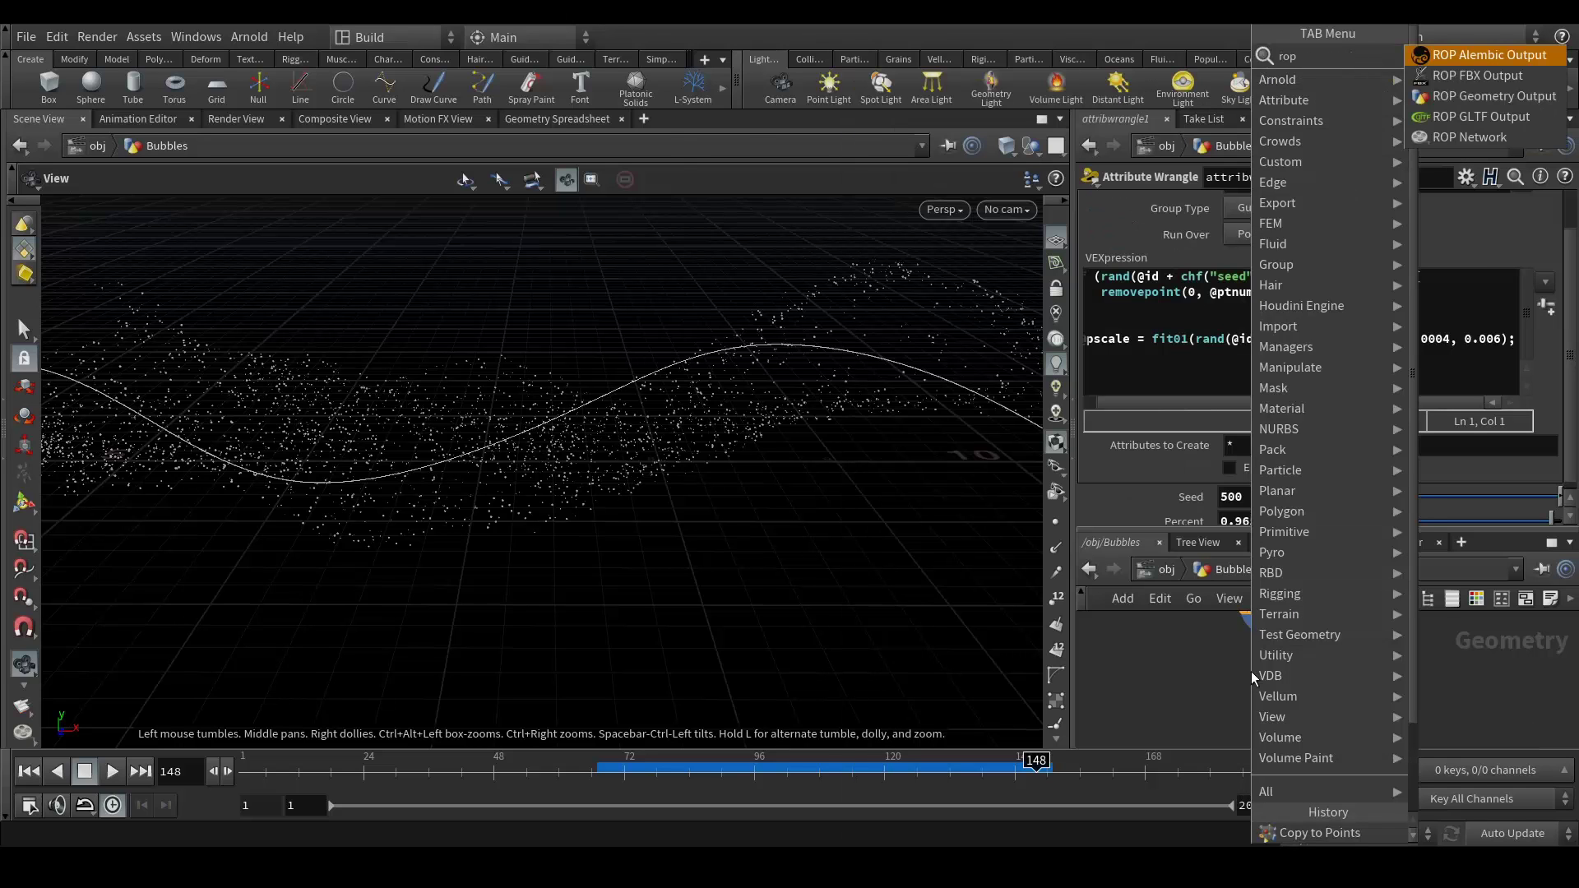
{"action": "key", "text": "Escape"}
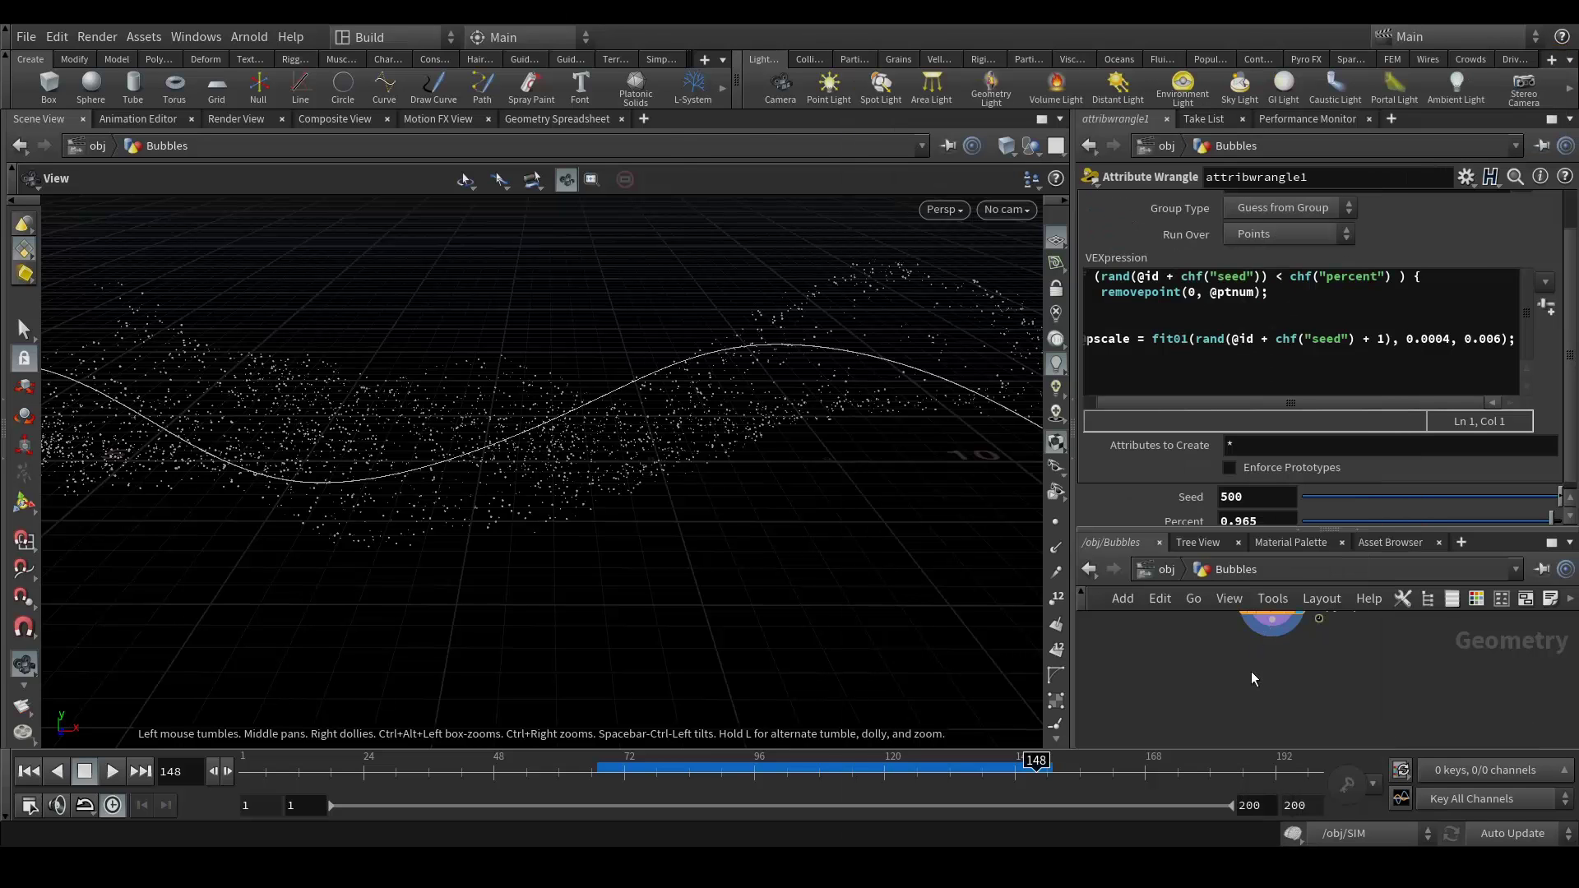
- Return to the object level of the scene
{"action": "left_click", "coordinate": [1167, 571]}
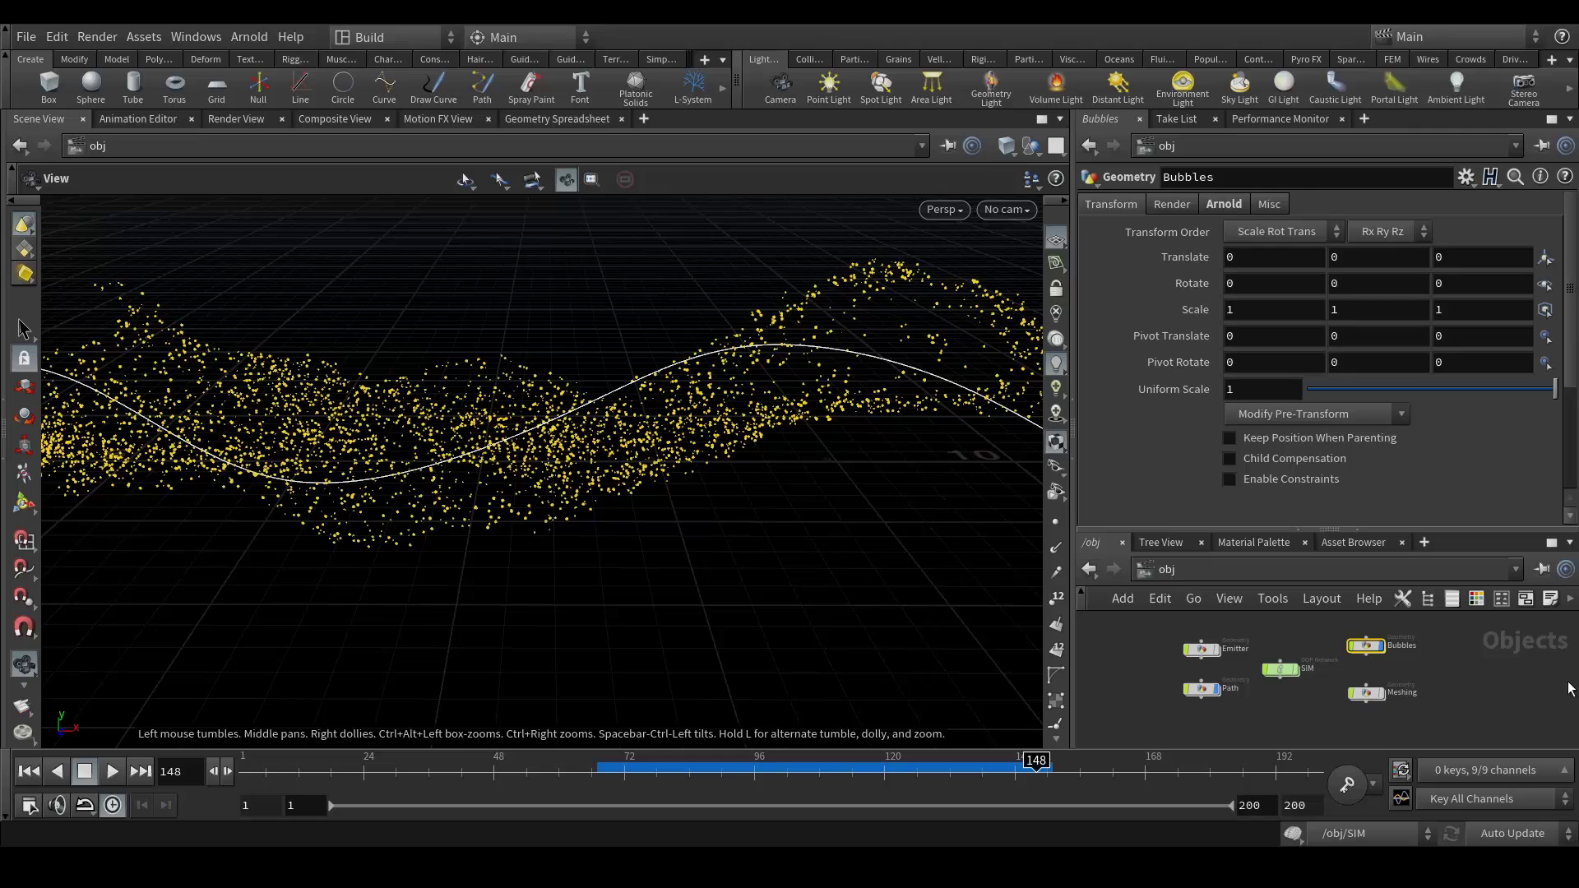
{"action": "left_click_drag", "start_coordinate": [1457, 676], "coordinate": [1483, 699]}
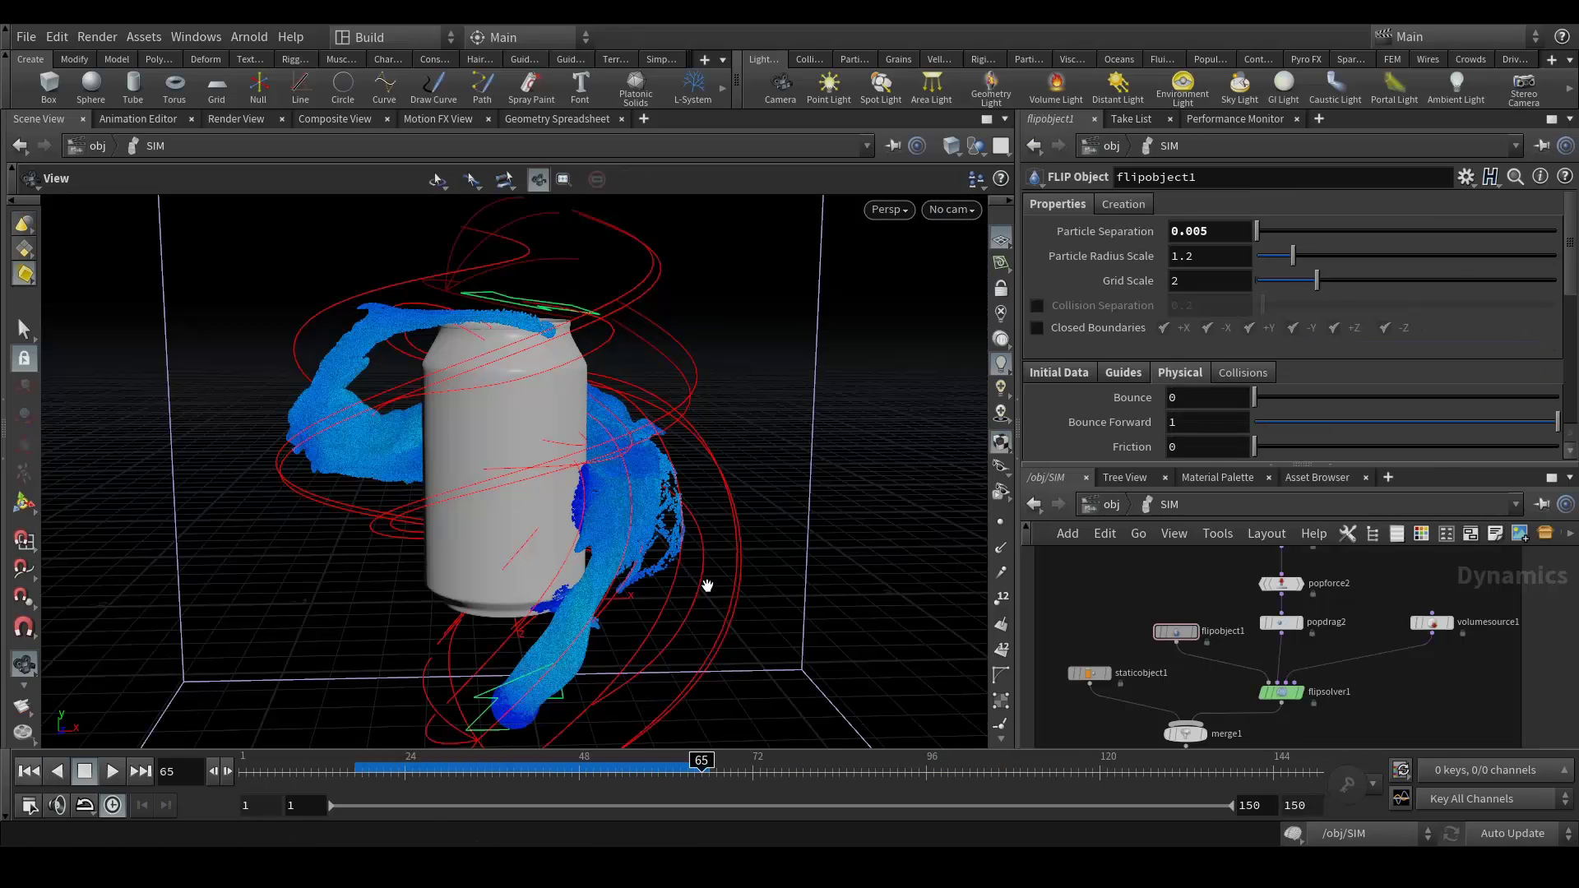
- Scrub the finished can scene to frame 61 and examine the FLIP fluid swirling around the can
{"action": "left_click_drag", "start_coordinate": [606, 772], "coordinate": [675, 762]}
{"action": "left_click_drag", "start_coordinate": [480, 408], "coordinate": [637, 418]}
{"action": "left_click_drag", "start_coordinate": [402, 419], "coordinate": [682, 460]}
{"action": "left_click_drag", "start_coordinate": [421, 448], "coordinate": [584, 555]}
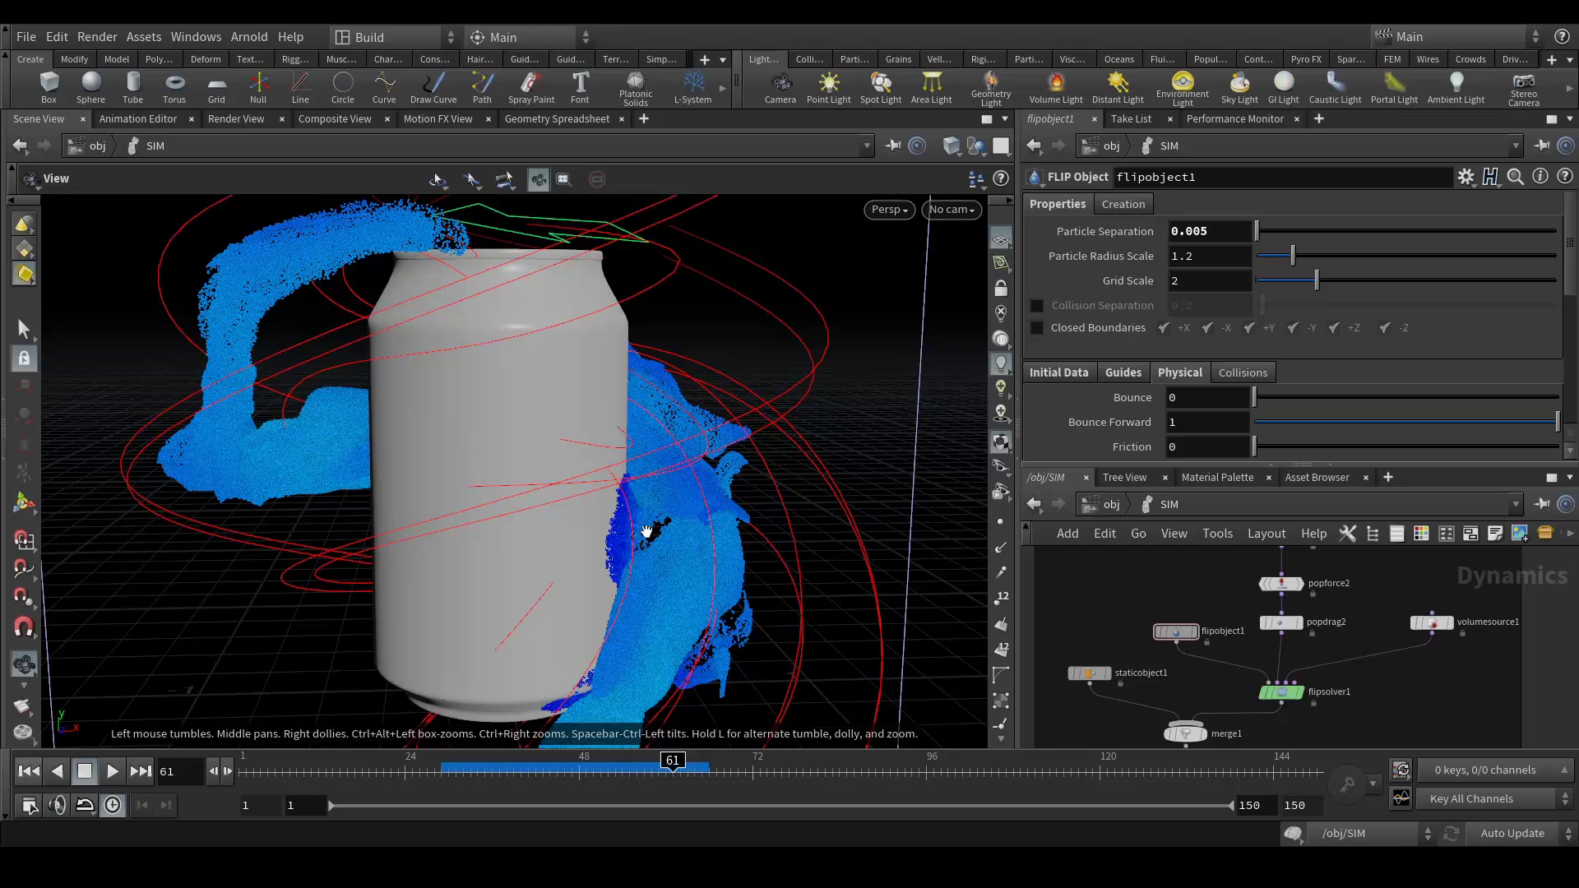
- Maximize the SIM network with its parameters and compare the POP_Fluid_Setup and FLIP_Fluid_SETUP node groups
{"action": "scroll", "coordinate": [1241, 625], "scroll_direction": "down", "scroll_amount": 3}
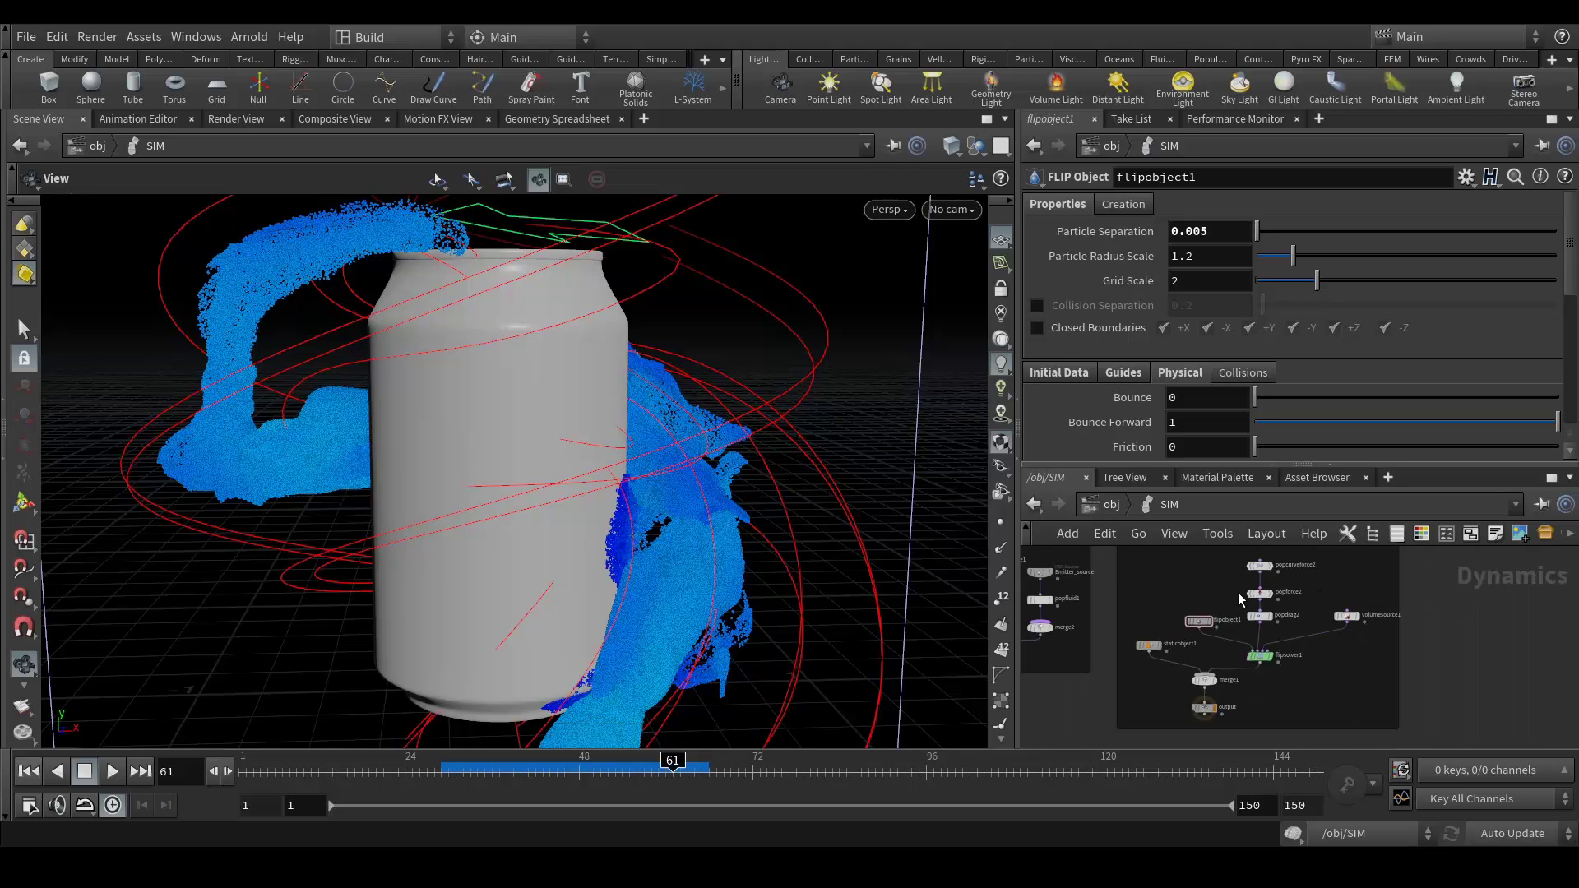
{"action": "key", "text": "ctrl+b"}
{"action": "key", "text": "p"}
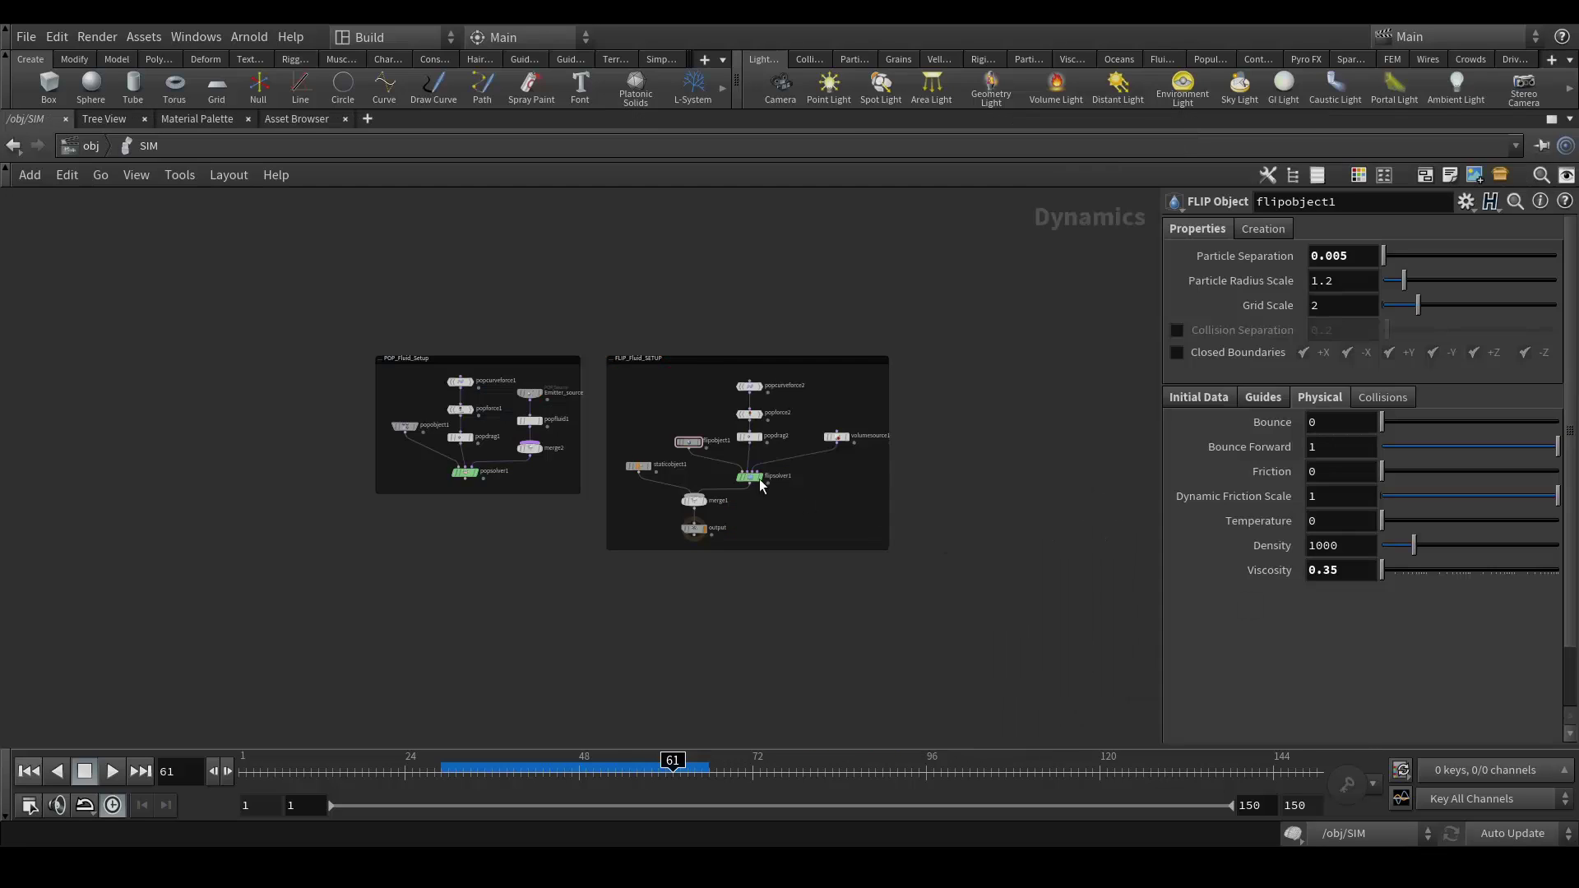
{"action": "scroll", "coordinate": [553, 370], "scroll_direction": "up", "scroll_amount": 4}
{"action": "middle_click_drag", "start_coordinate": [945, 309], "coordinate": [806, 254]}
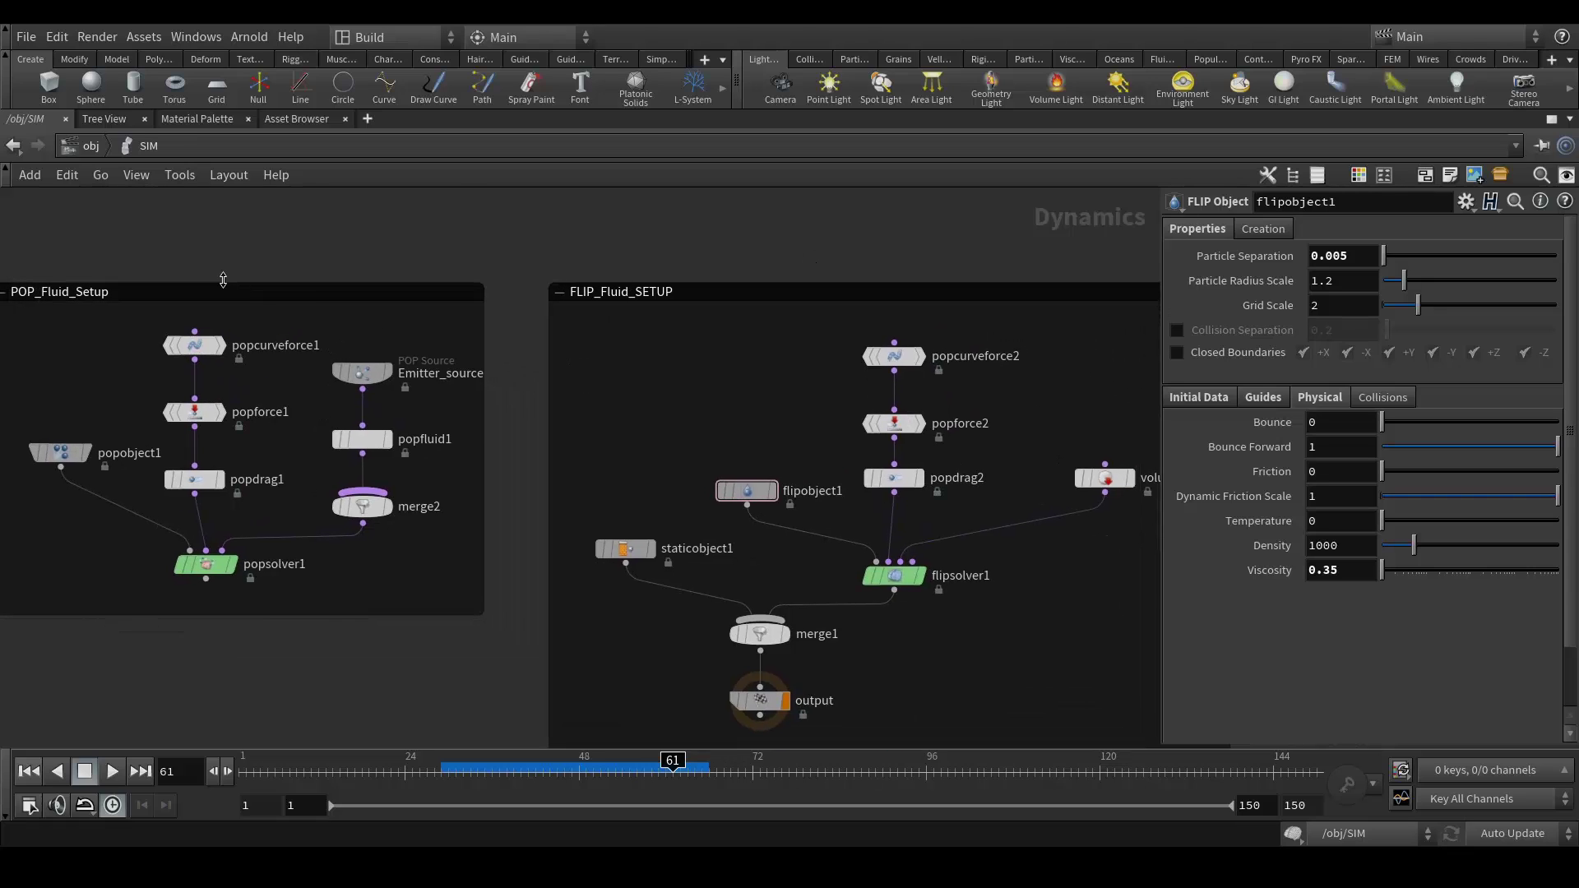
{"action": "scroll", "coordinate": [574, 259], "scroll_direction": "down", "scroll_amount": 2}
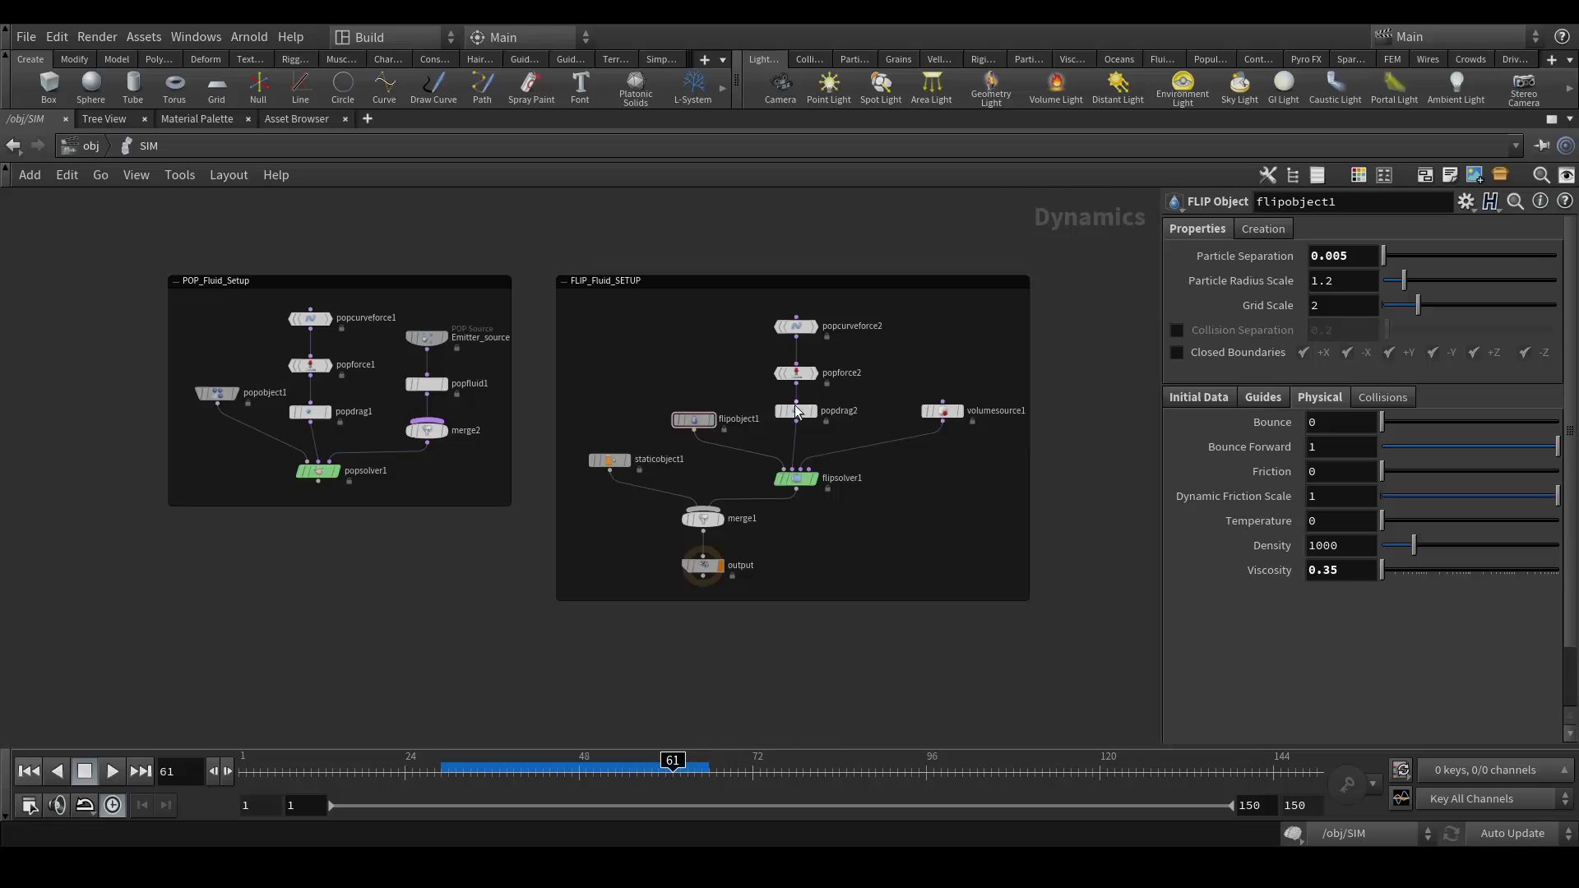
{"action": "mouse_move", "coordinate": [800, 417]}
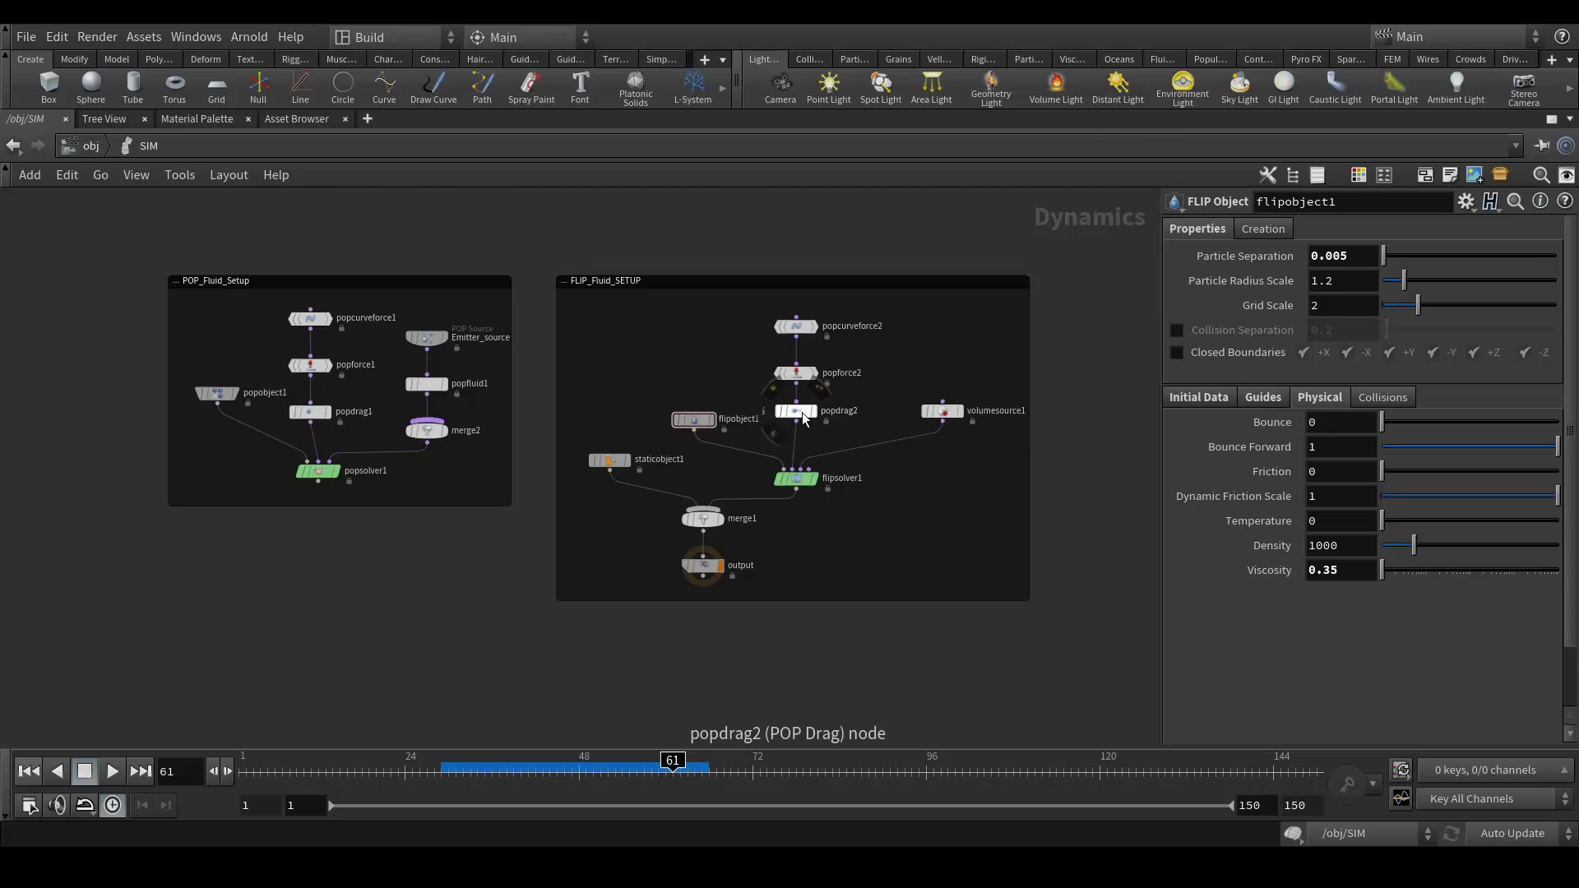
- Restore the full pane layout and look over the fluid around the can again
{"action": "key", "text": "ctrl+b"}
{"action": "scroll", "coordinate": [620, 500], "scroll_direction": "down", "scroll_amount": 5}
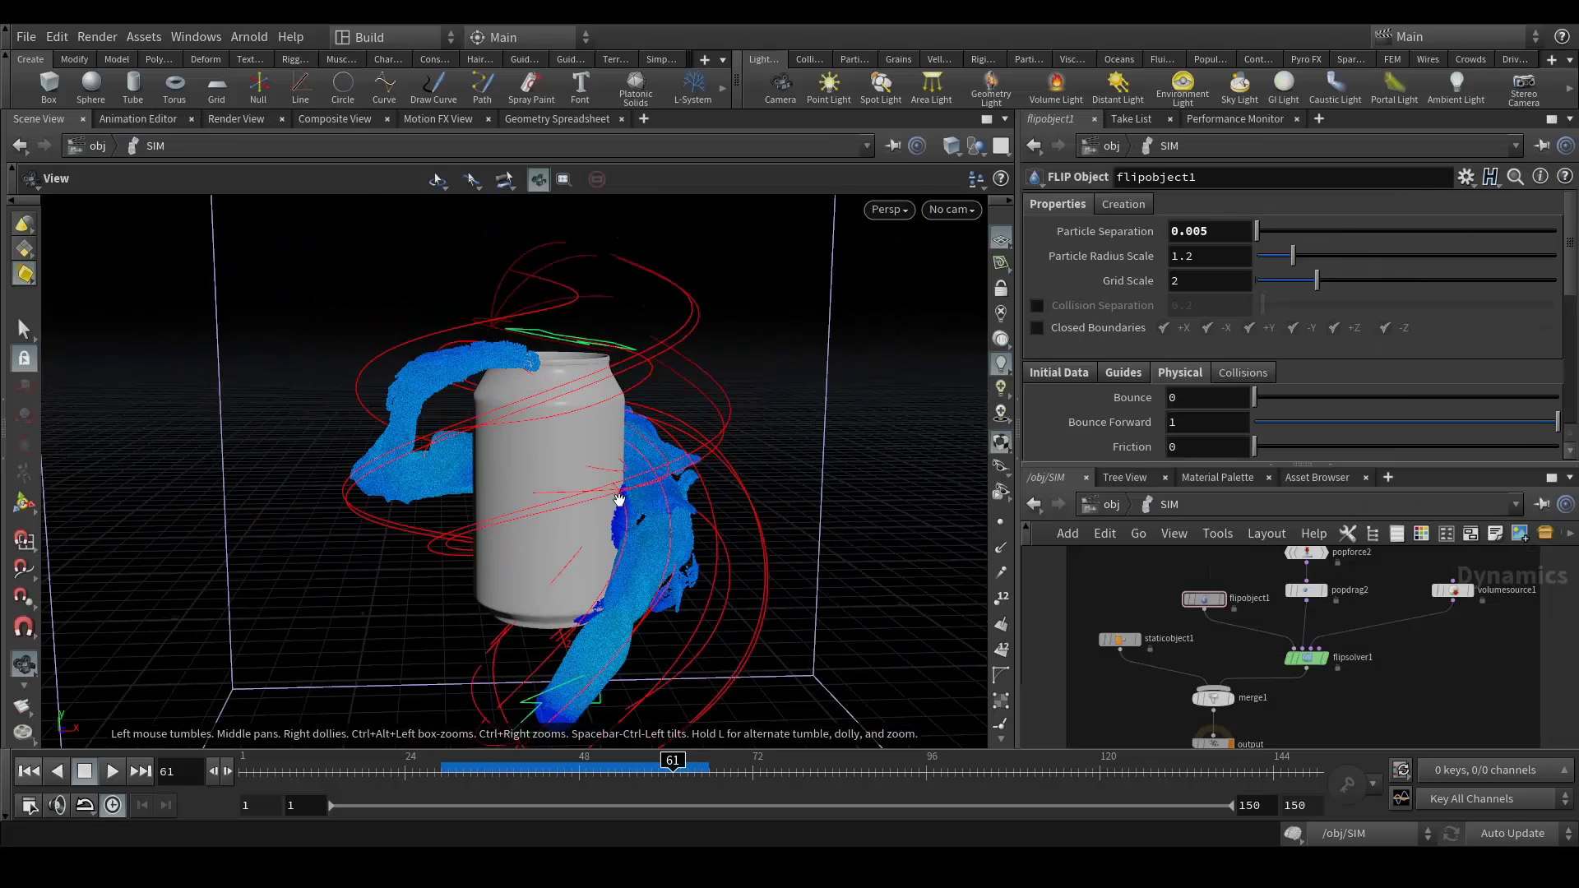
{"action": "scroll", "coordinate": [596, 558], "scroll_direction": "up", "scroll_amount": 2}
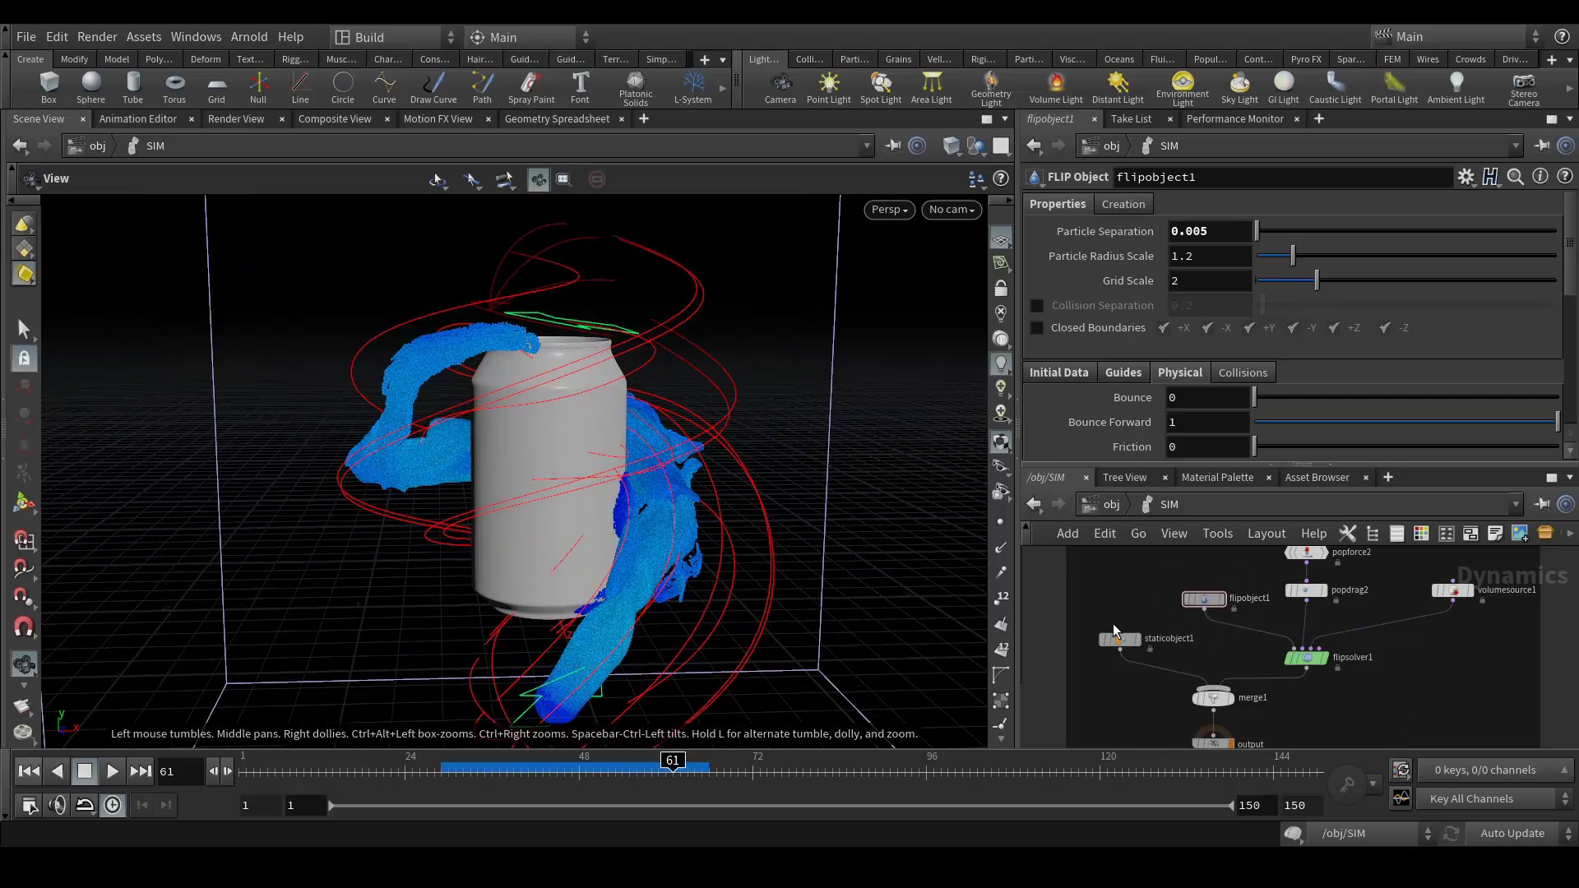
- Look over the POP and FLIP fluid setup groups together in the SIM network, and return to the object level
{"action": "scroll", "coordinate": [1136, 625], "scroll_direction": "down", "scroll_amount": 2}
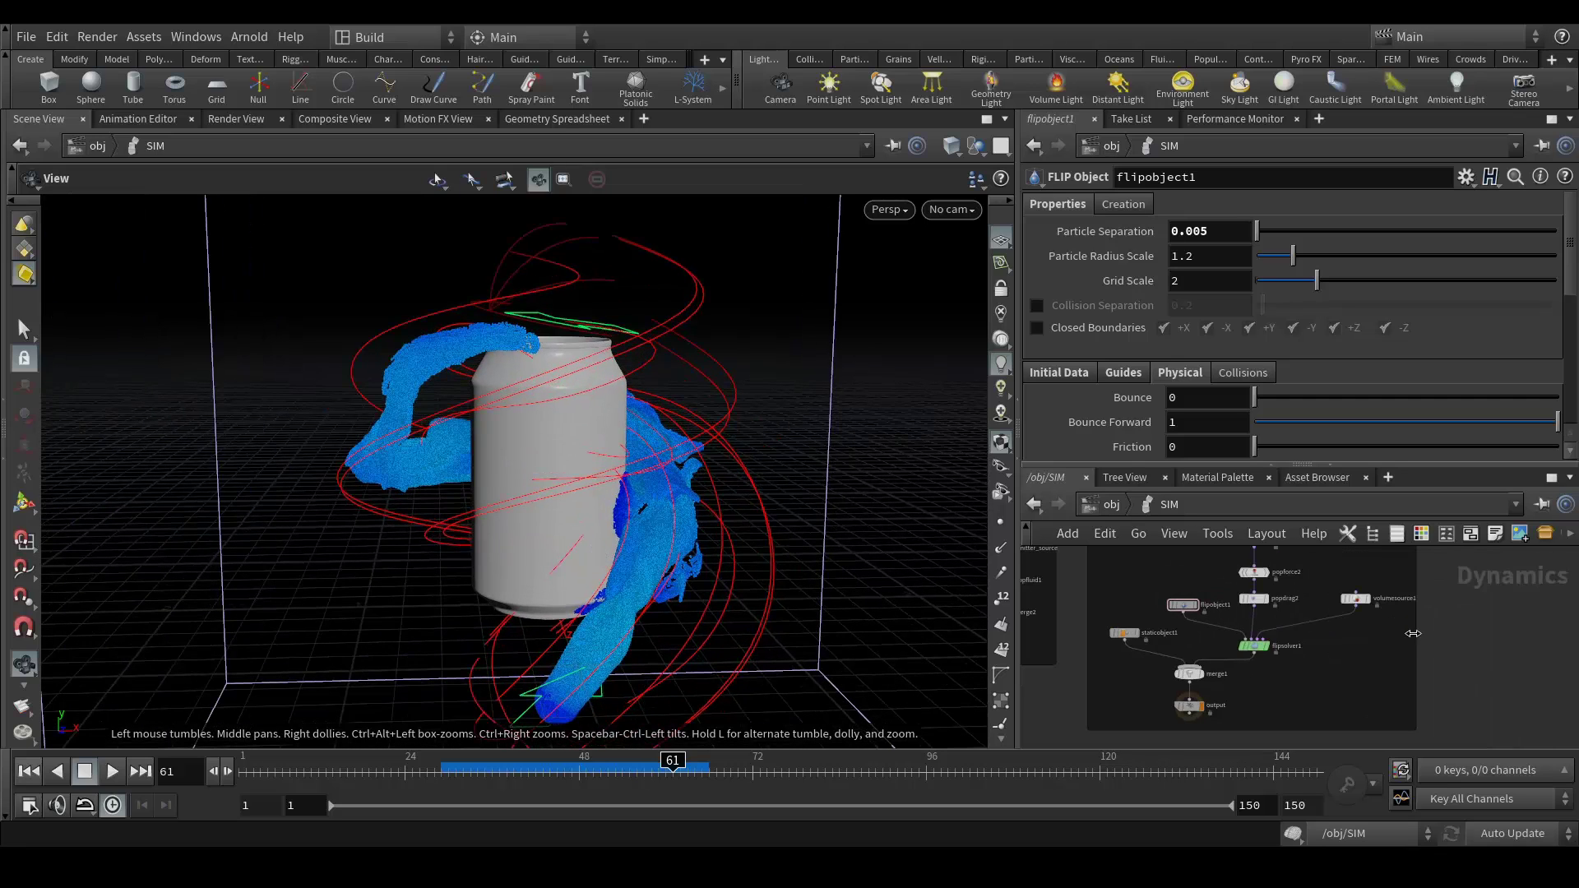
{"action": "scroll", "coordinate": [1411, 635], "scroll_direction": "down", "scroll_amount": 2}
{"action": "middle_click_drag", "start_coordinate": [1442, 601], "coordinate": [1476, 625]}
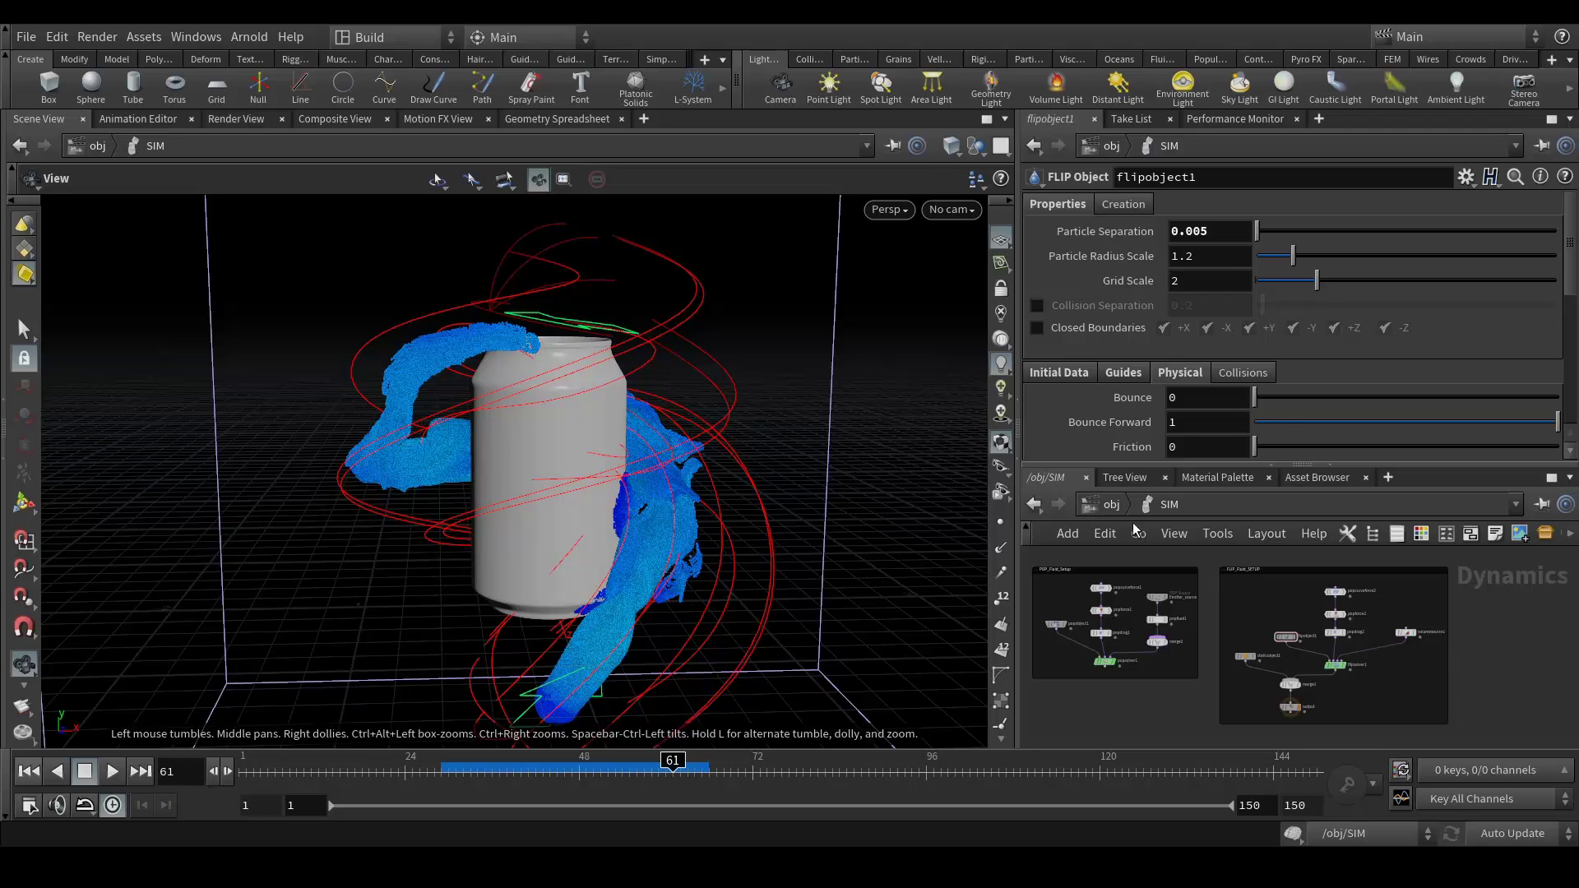
{"action": "key", "text": "u"}
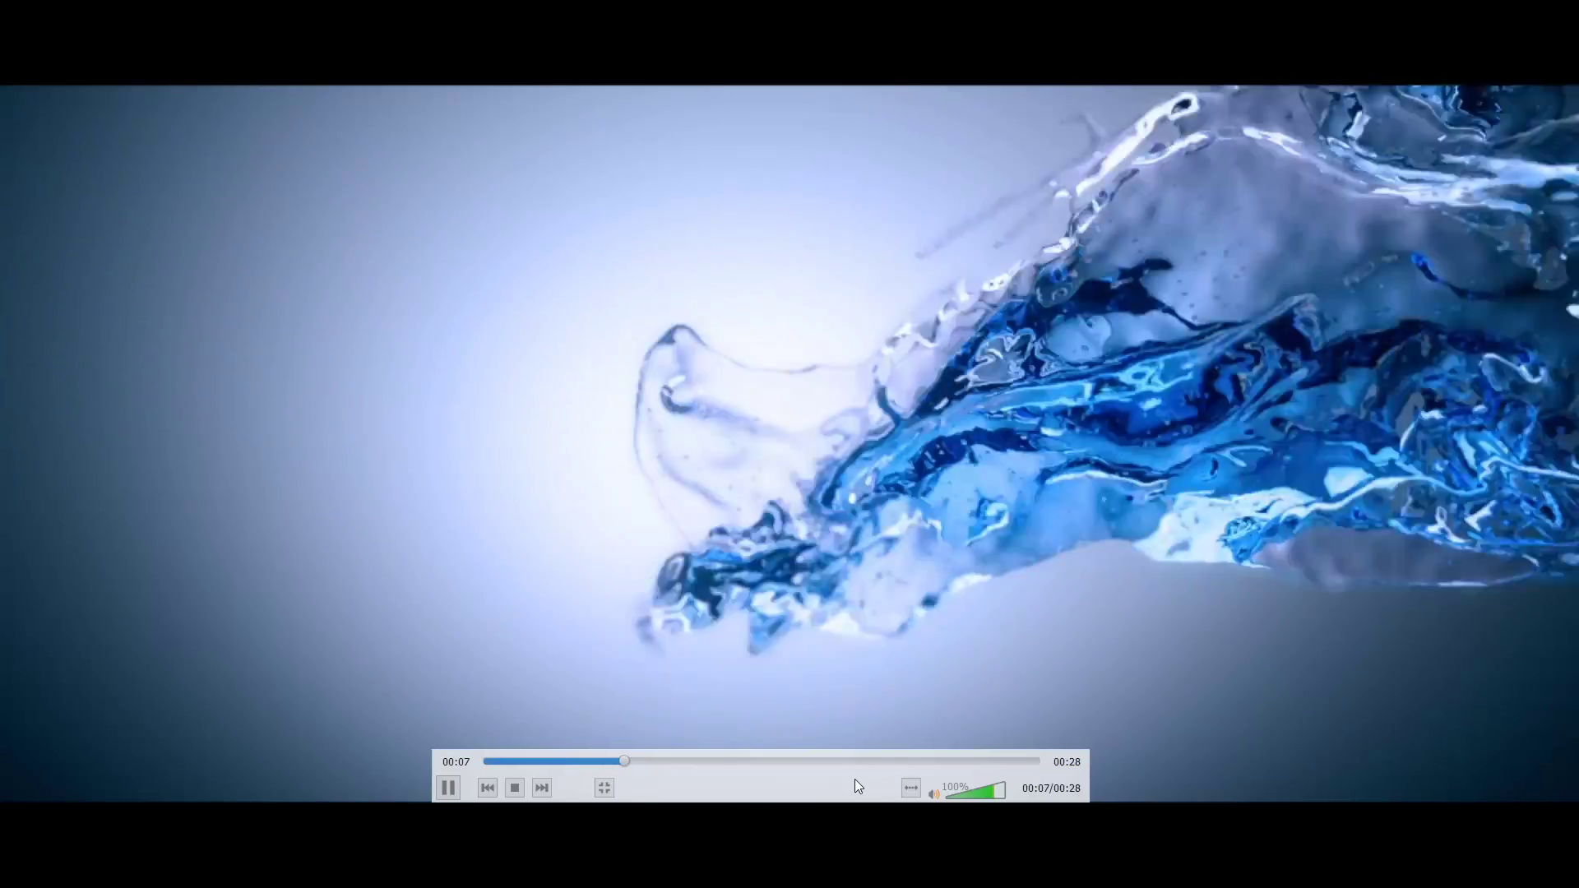
- In the video player, replay the opening seconds of the rendered fluid stream repeatedly from about 00:01 to examine its motion and splashes
{"action": "left_click", "coordinate": [535, 761]}
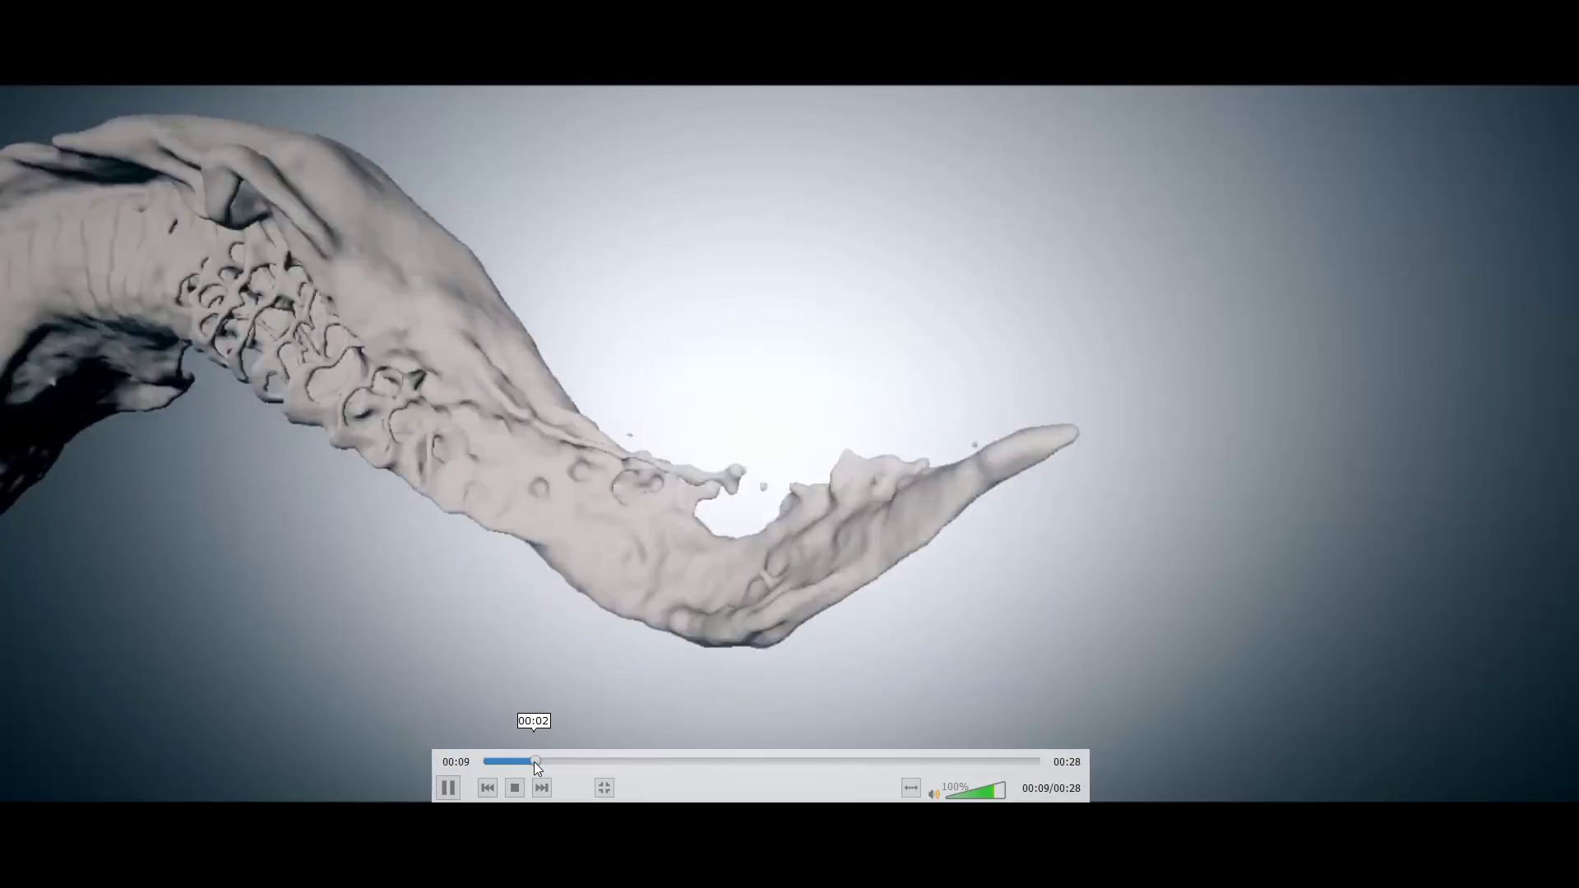
{"action": "left_click", "coordinate": [500, 761]}
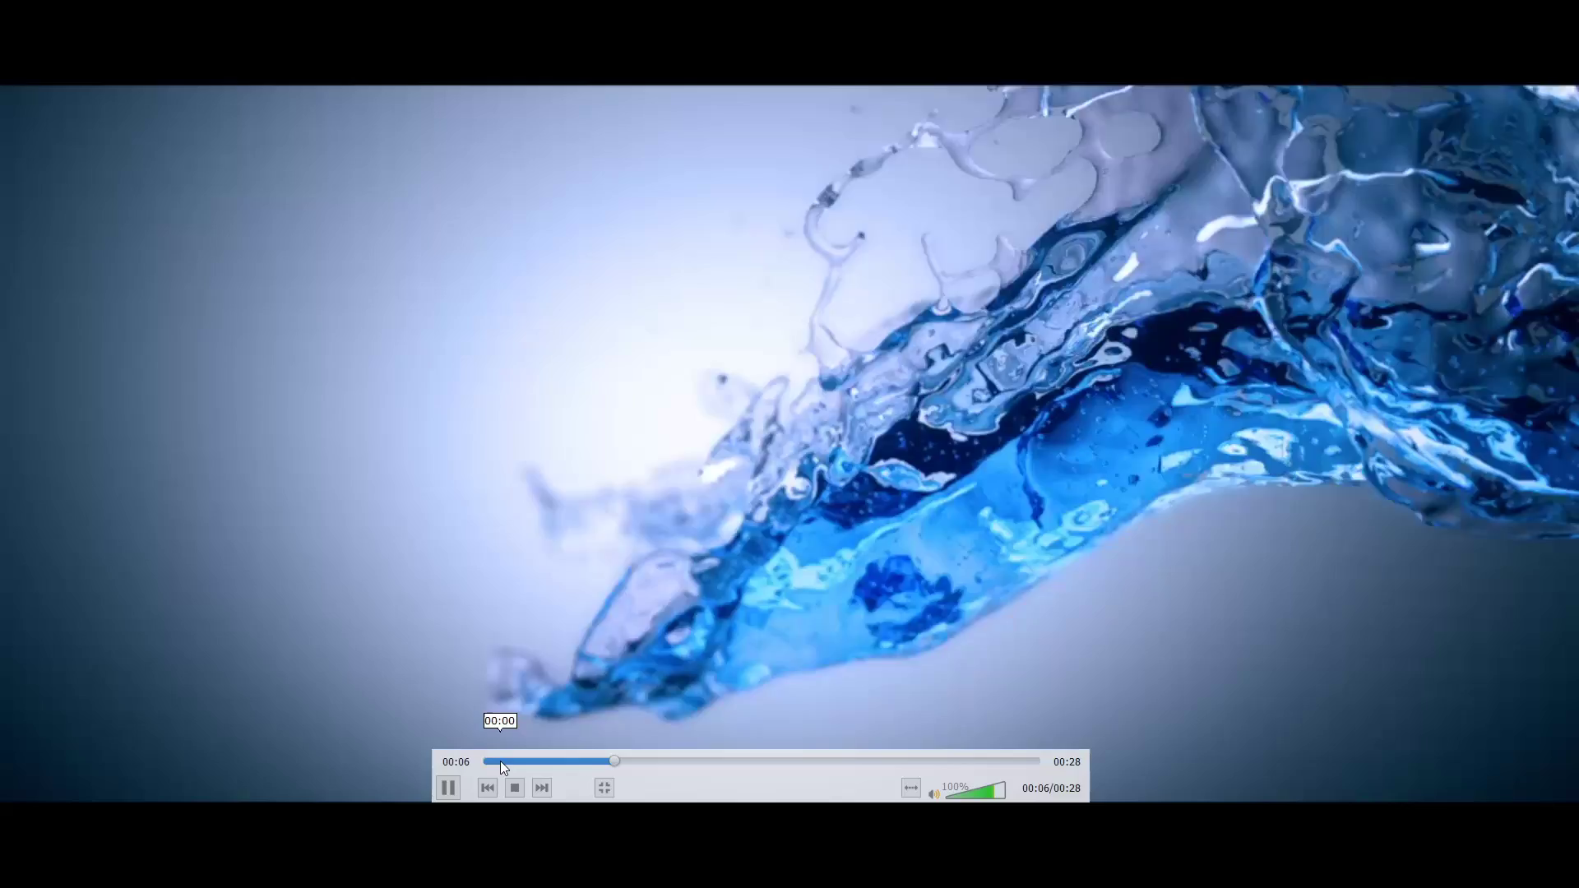
{"action": "left_click", "coordinate": [505, 760]}
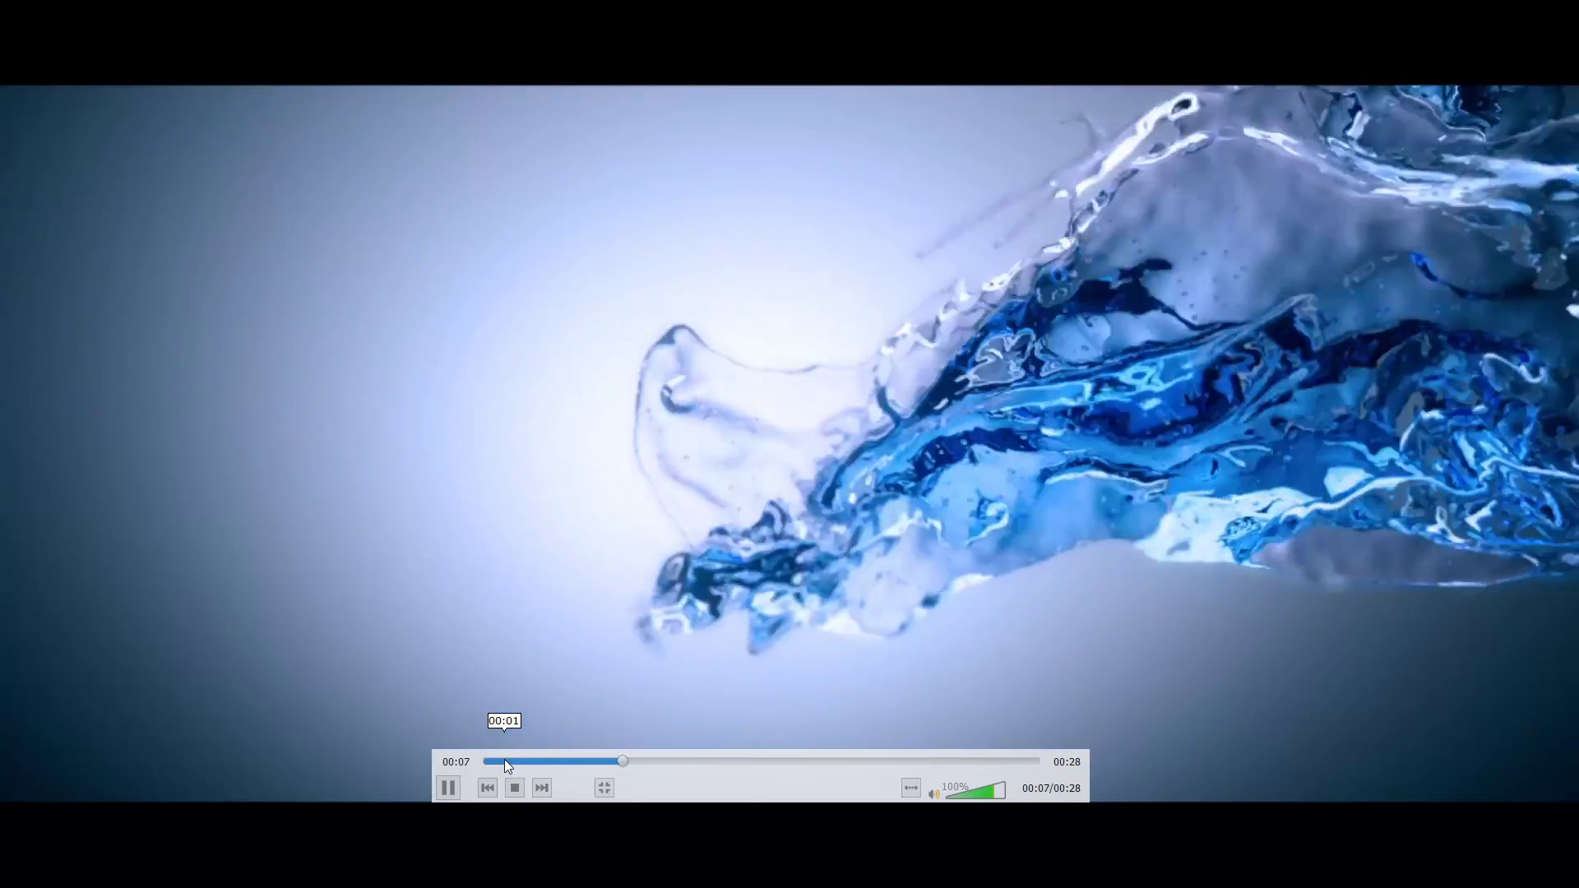
{"action": "left_click", "coordinate": [505, 760]}
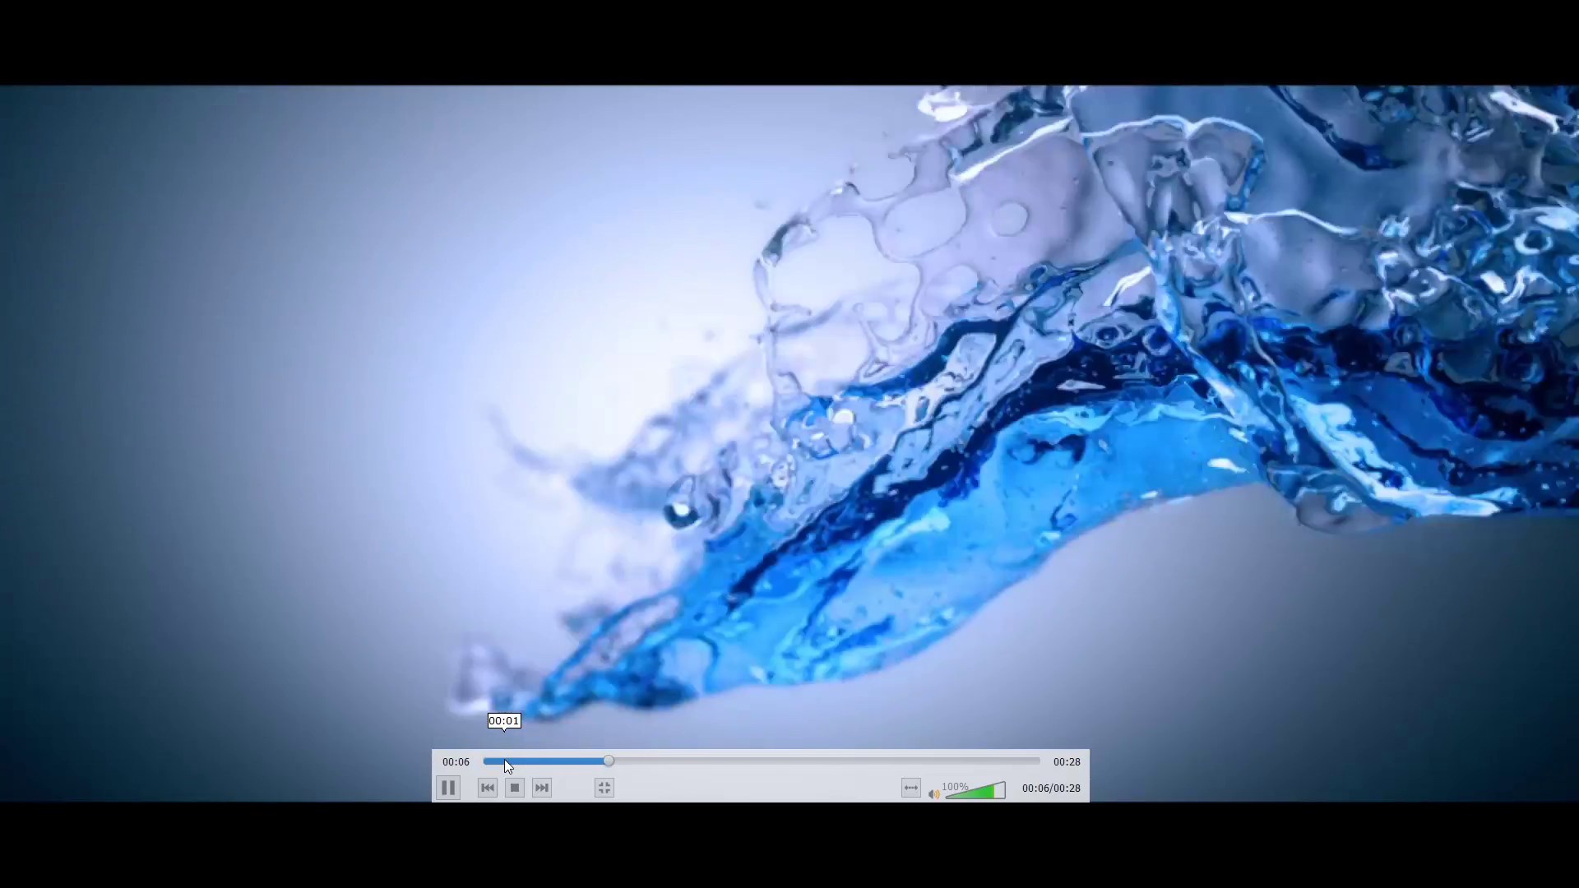
{"action": "left_click", "coordinate": [505, 761]}
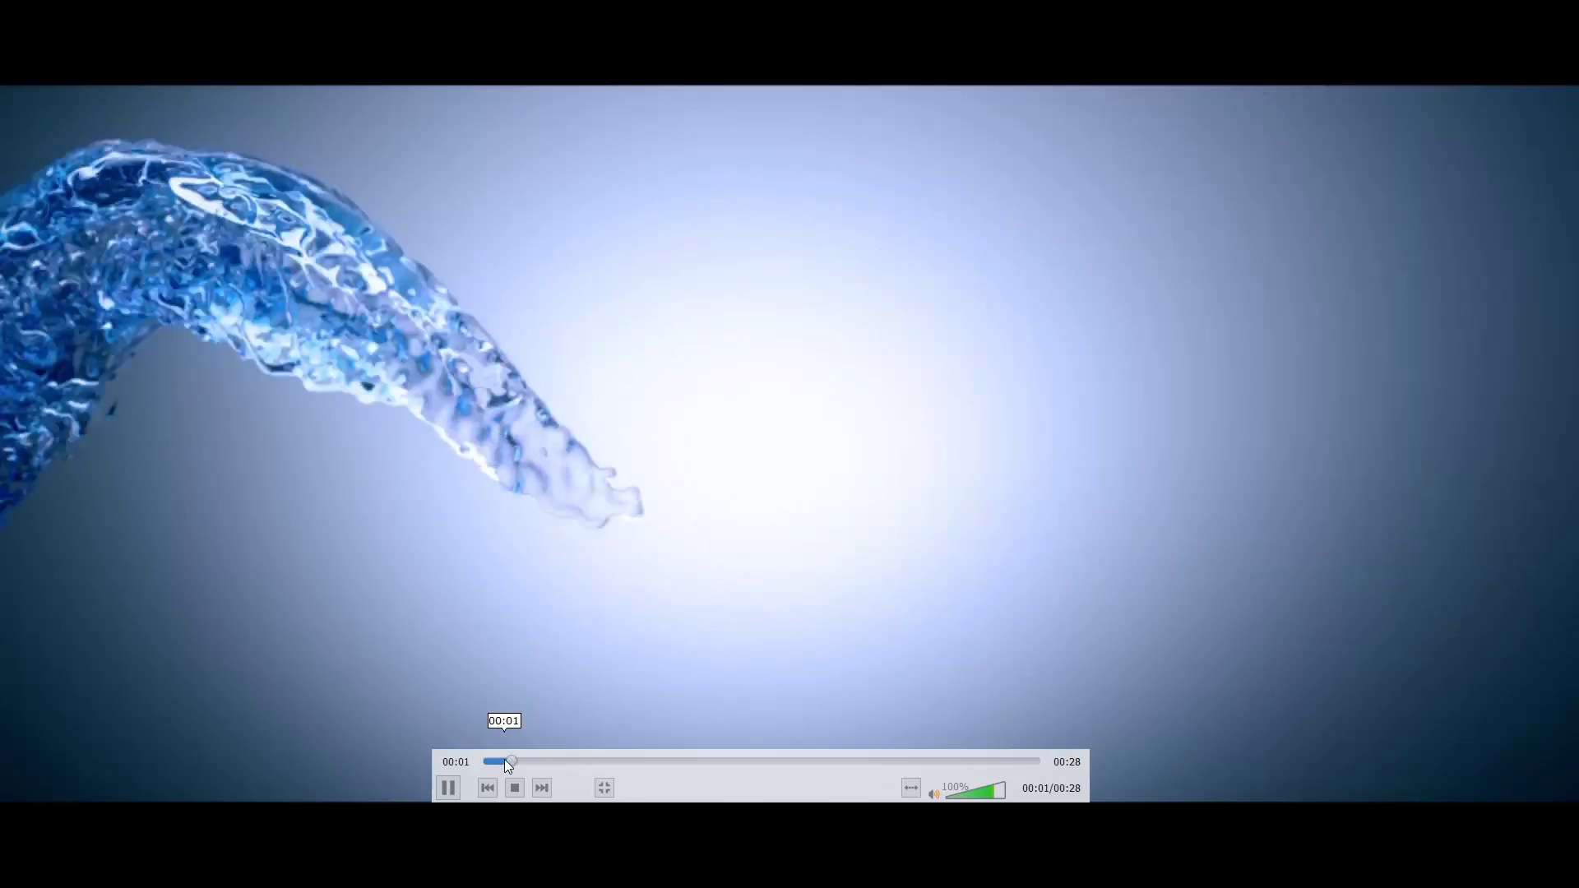